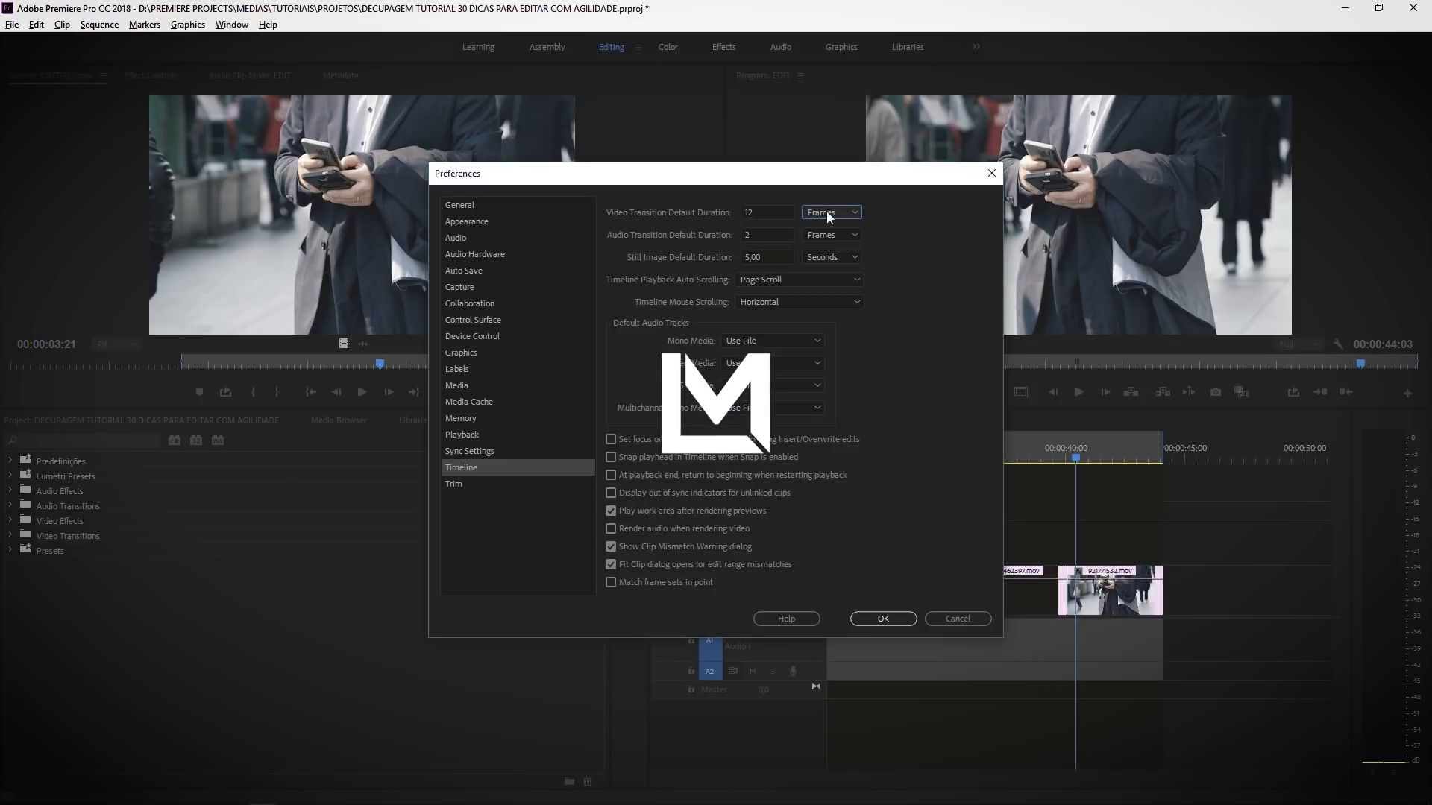
- Confirm a 12-frame default video transition and apply the default transition at the cut between 343462397.mov and 921771532.mov
{"action": "left_click", "coordinate": [867, 620]}
{"action": "right_click", "coordinate": [1065, 605]}
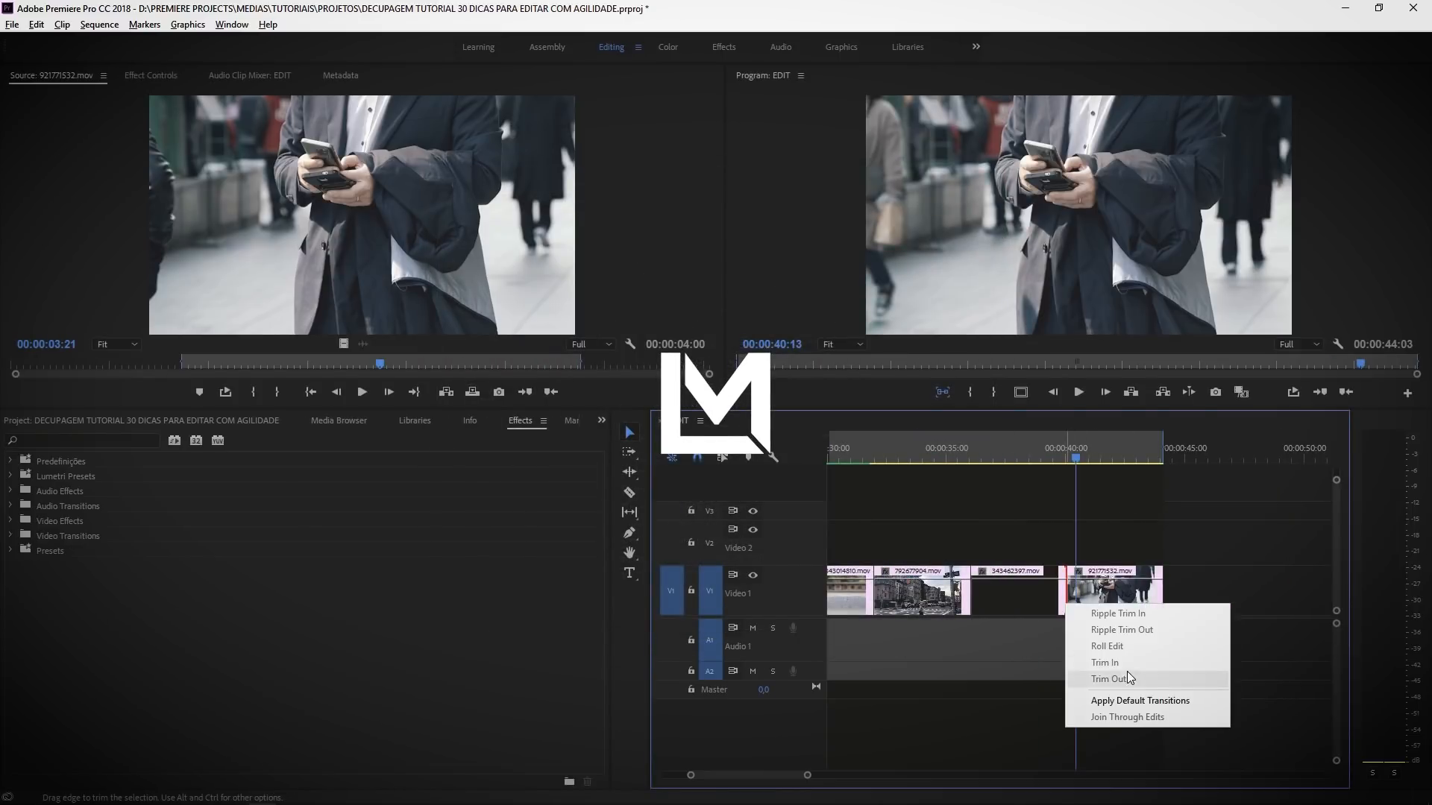
{"action": "left_click", "coordinate": [1132, 700]}
{"action": "key", "text": "equal"}
{"action": "key", "text": "equal"}
{"action": "key", "text": "equal"}
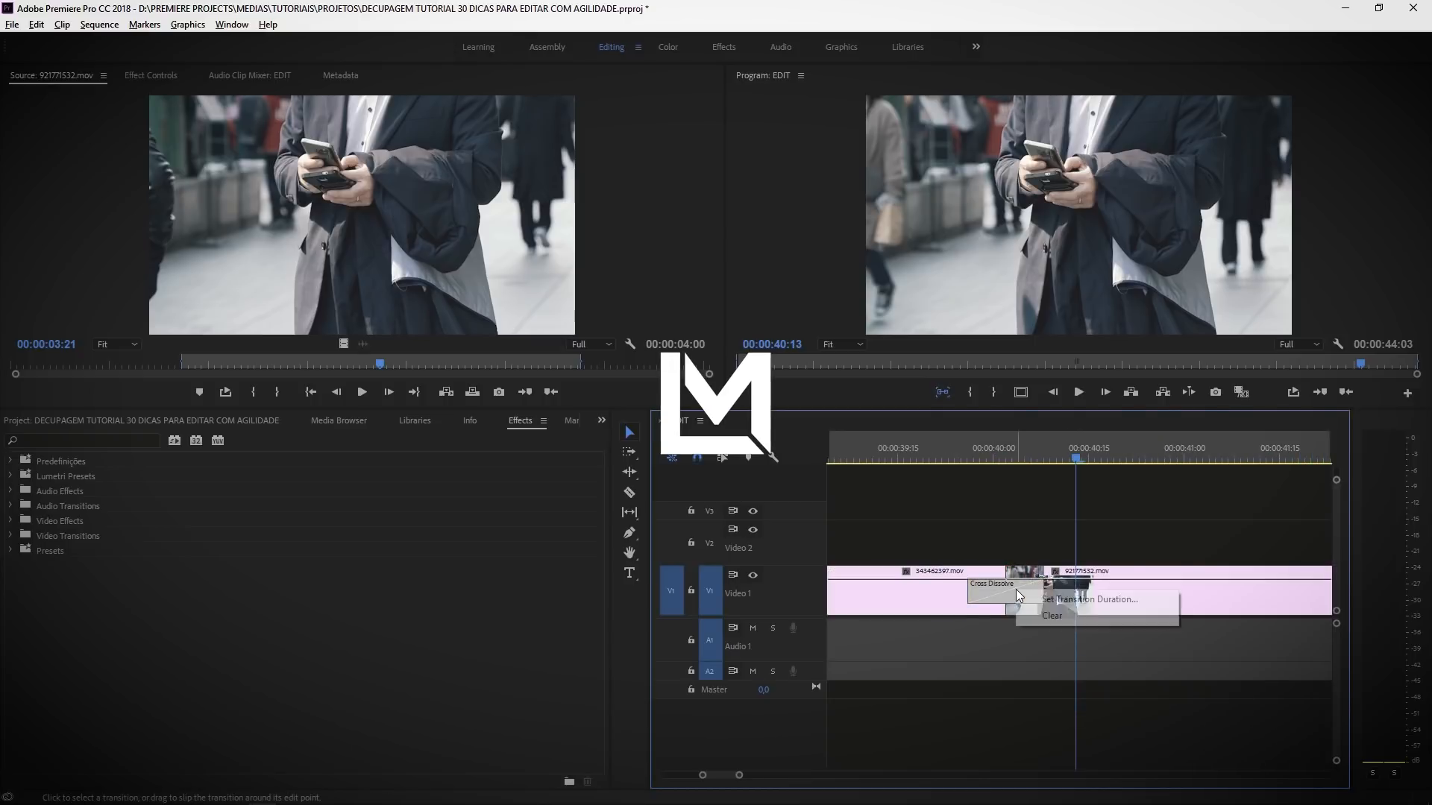
{"action": "right_click", "coordinate": [1016, 589]}
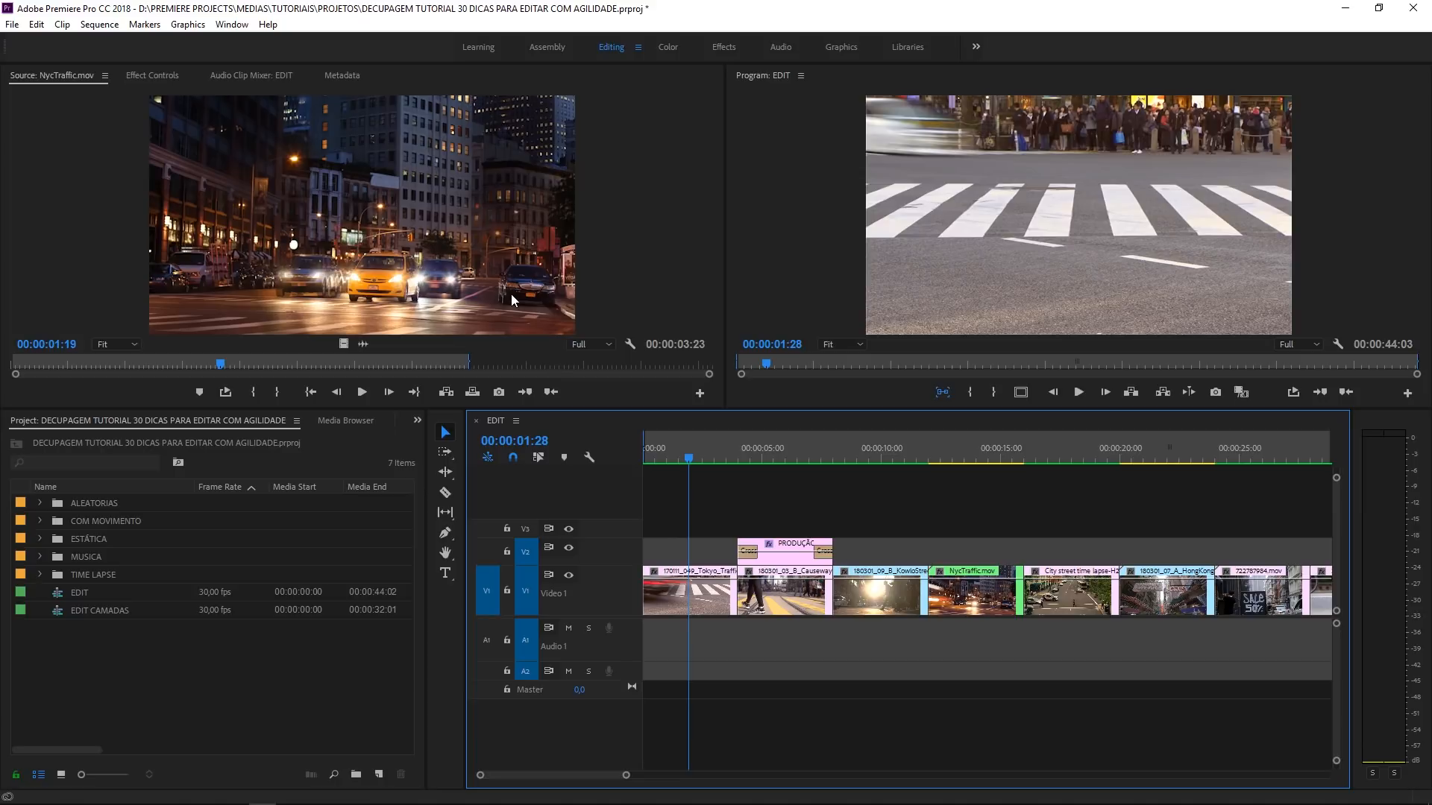
- Move the EDIT sequence's playhead to 00:00:01:09, within the first Tokyo clip
{"action": "key", "text": "backslash"}
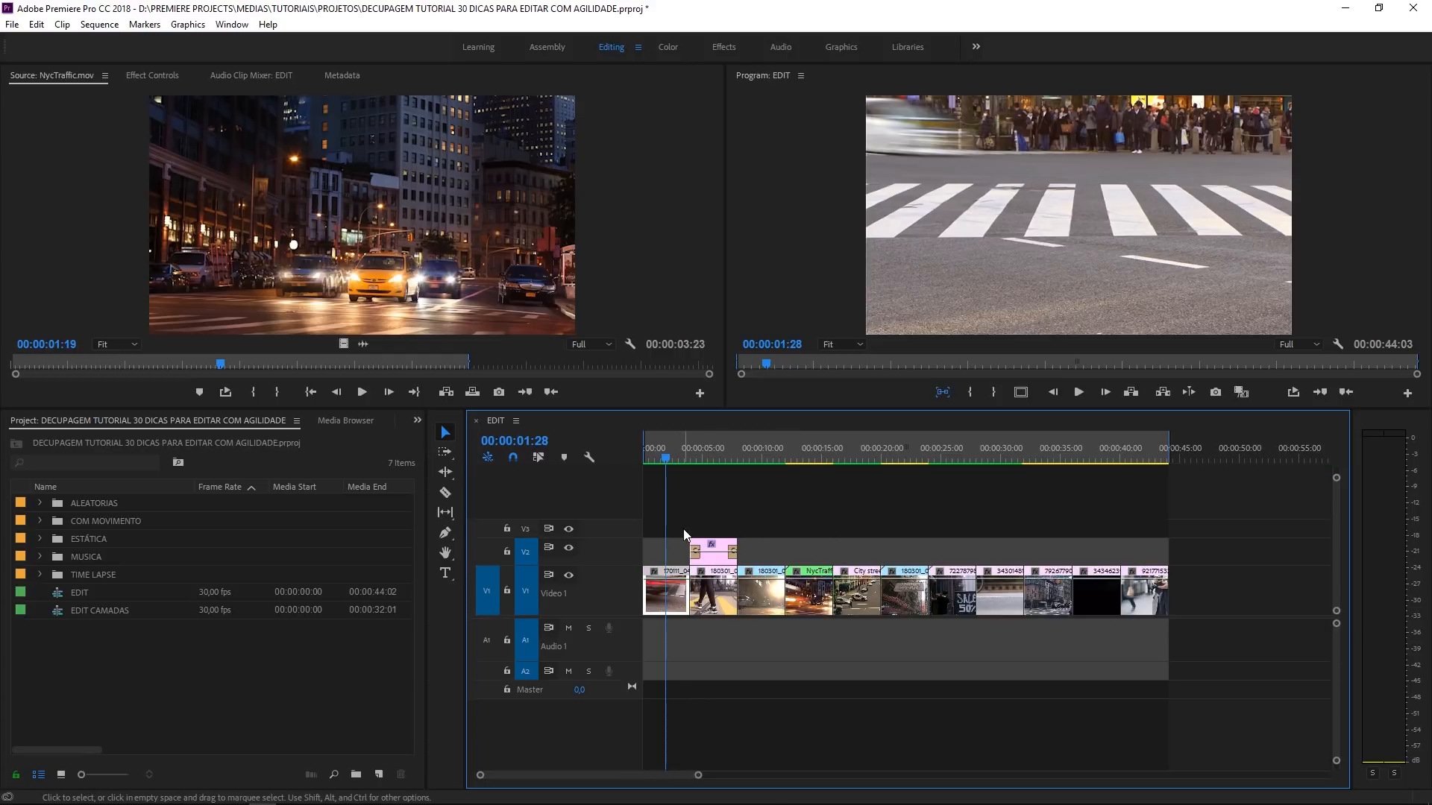
{"action": "left_click", "coordinate": [658, 456]}
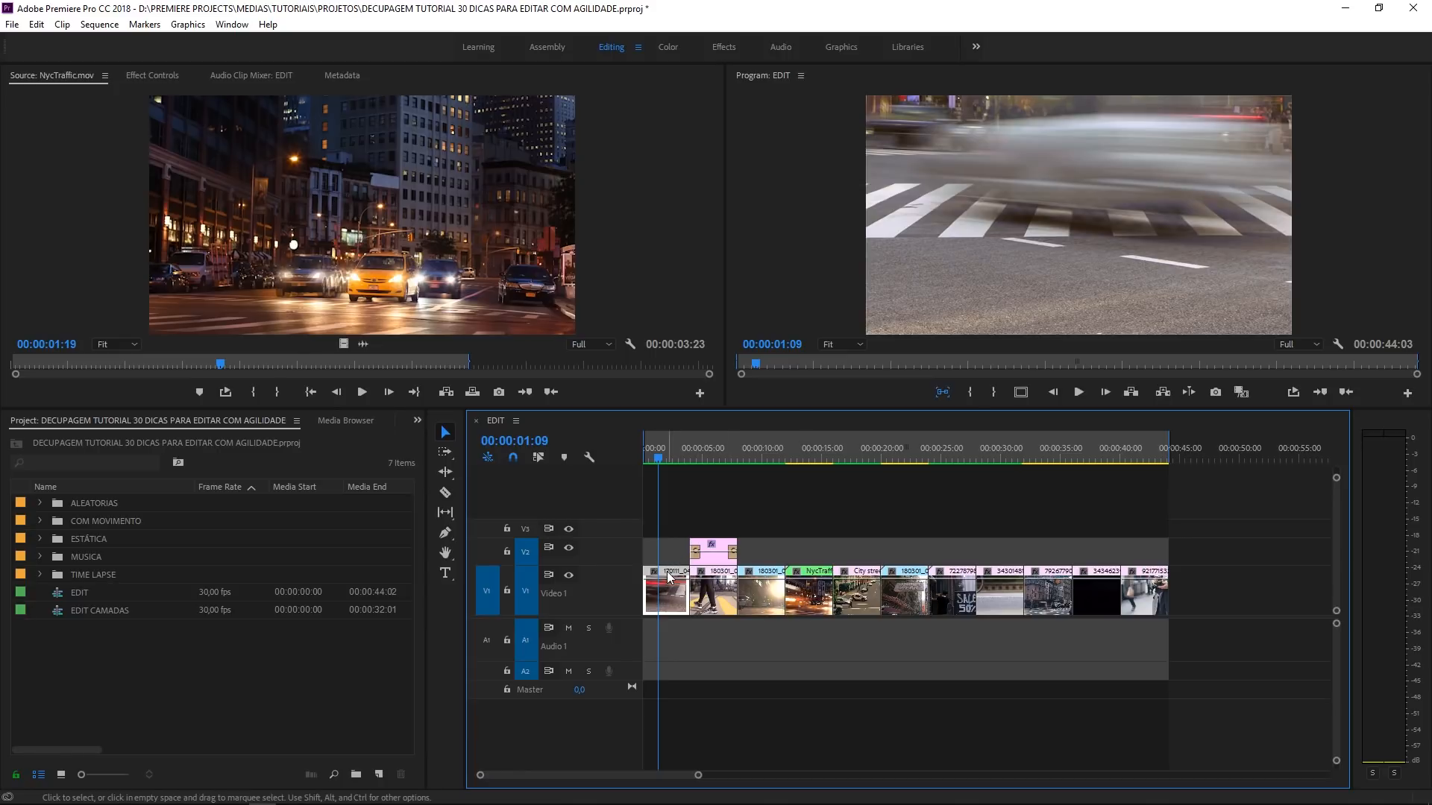
{"action": "left_click", "coordinate": [665, 548]}
{"action": "key", "text": "equal"}
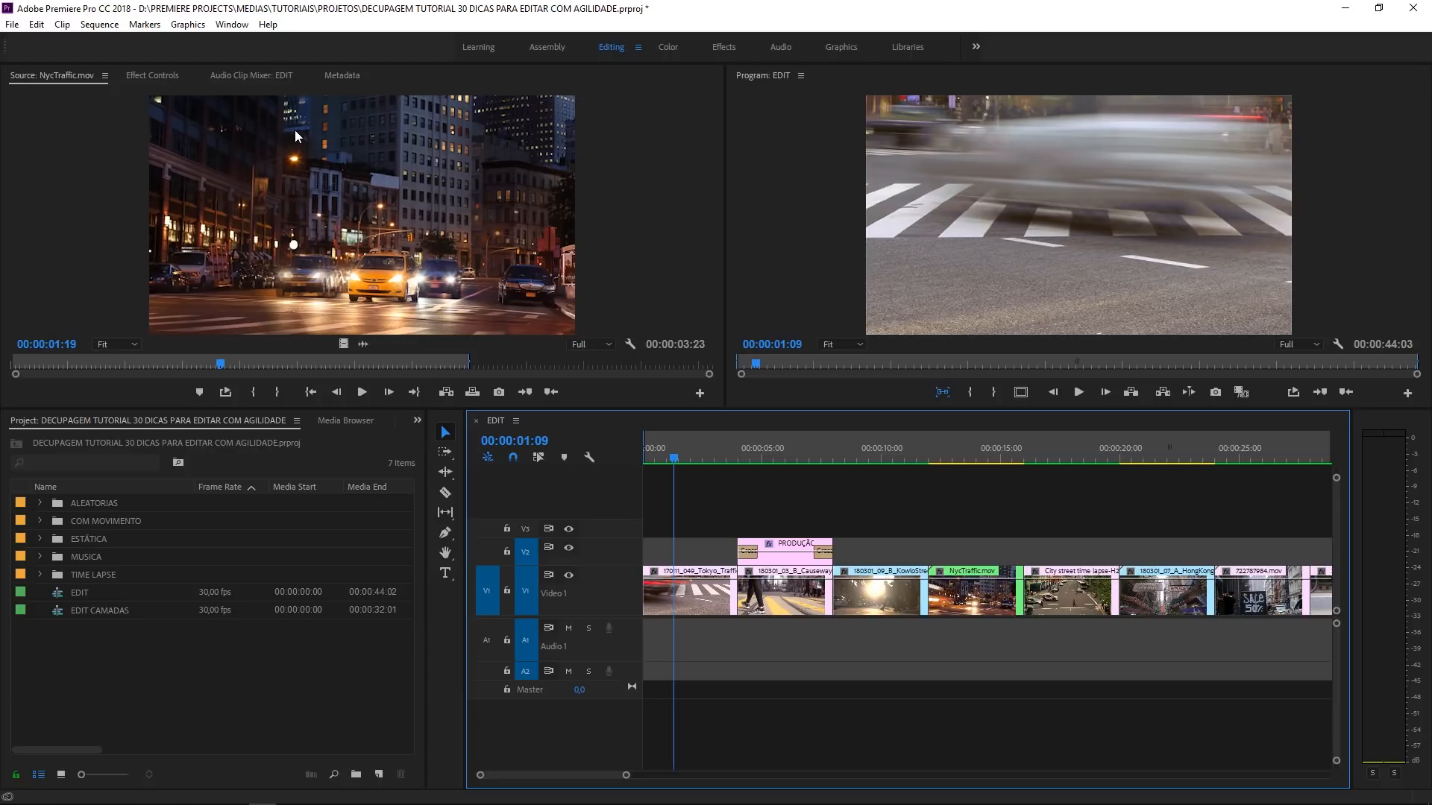
- Look through the contents of the COM MOVIMENTO, ESTÁTICA and MUSICA bins and collapse them again
{"action": "left_click", "coordinate": [41, 522]}
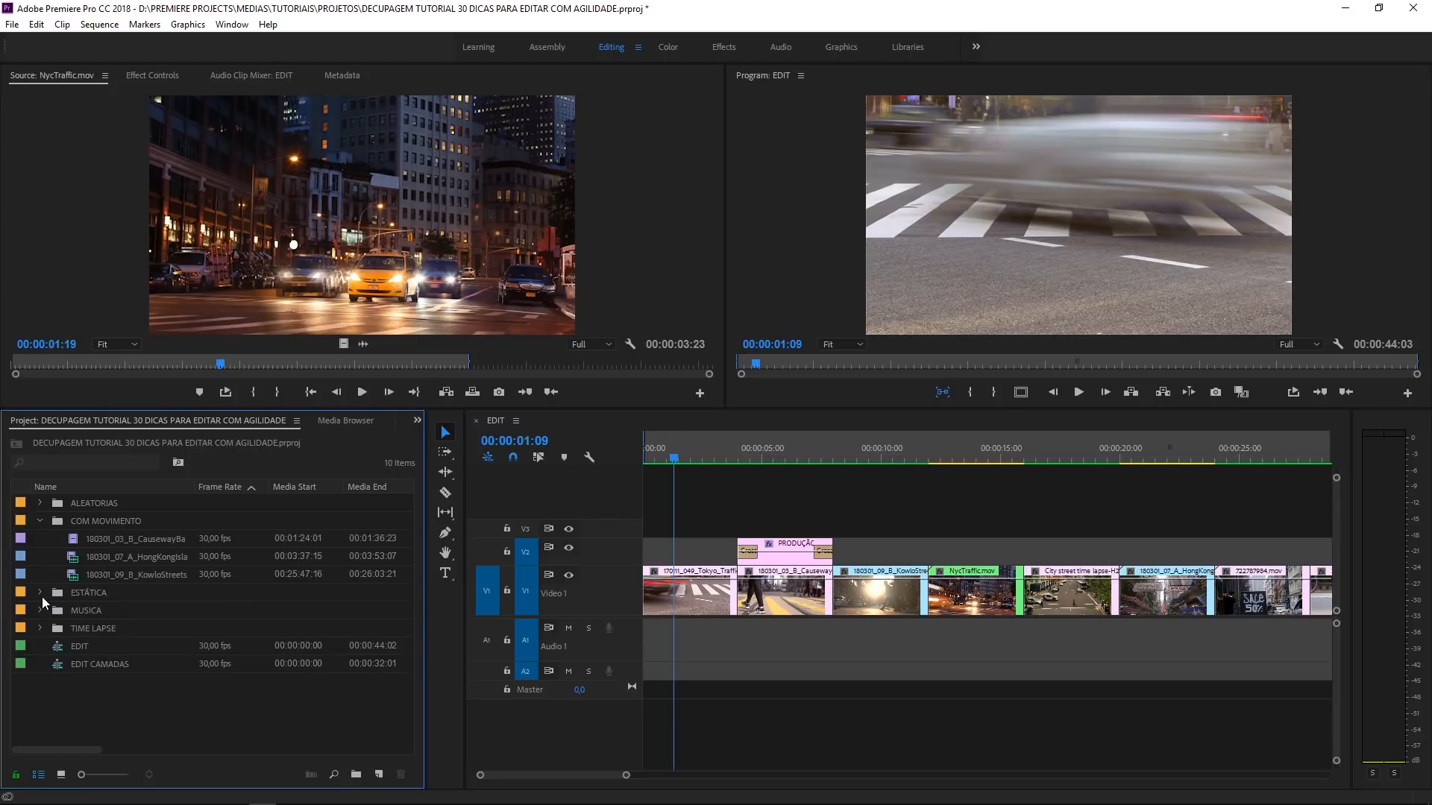
{"action": "left_click", "coordinate": [41, 594]}
{"action": "left_click", "coordinate": [39, 701]}
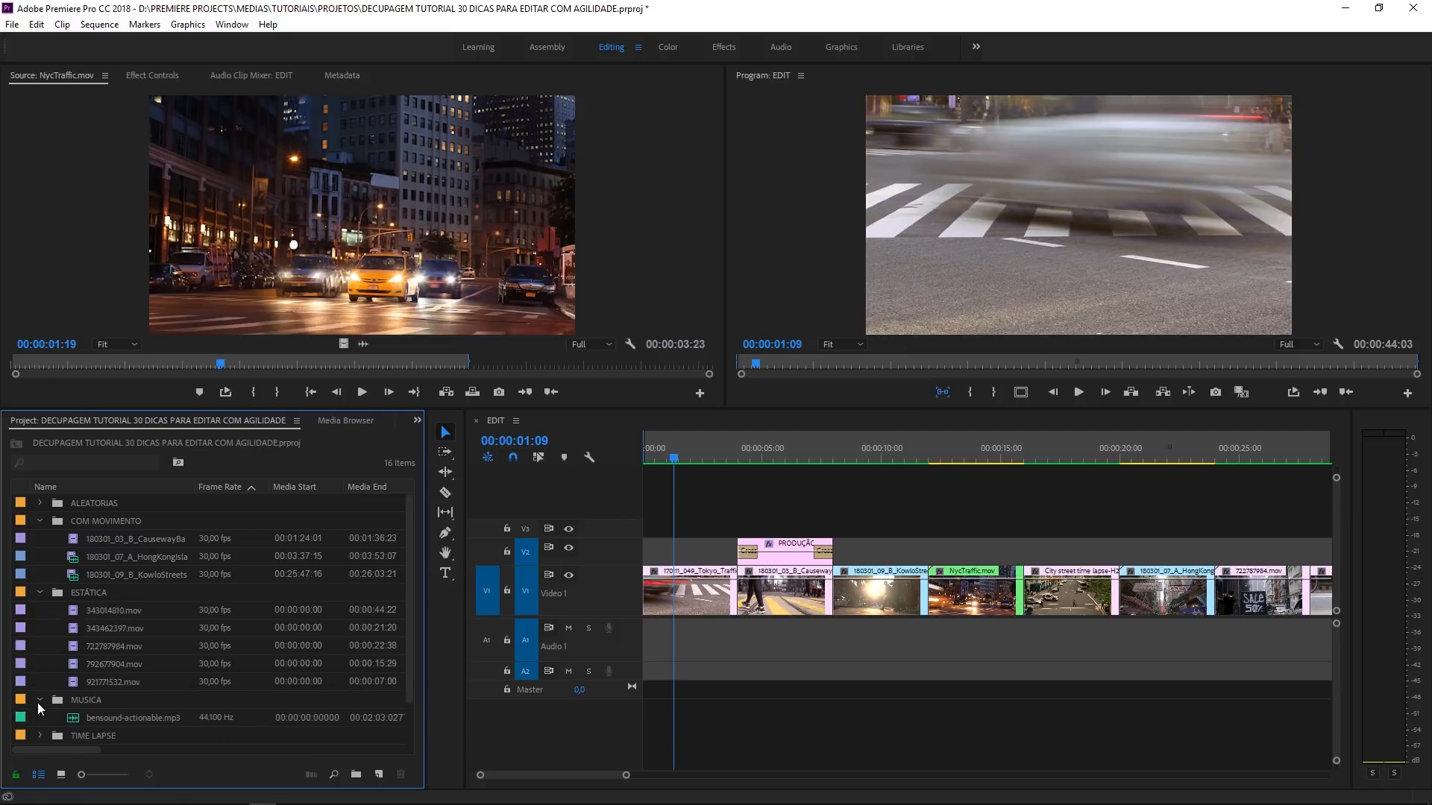
{"action": "left_click", "coordinate": [40, 521]}
{"action": "left_click", "coordinate": [40, 522]}
{"action": "left_click", "coordinate": [39, 538]}
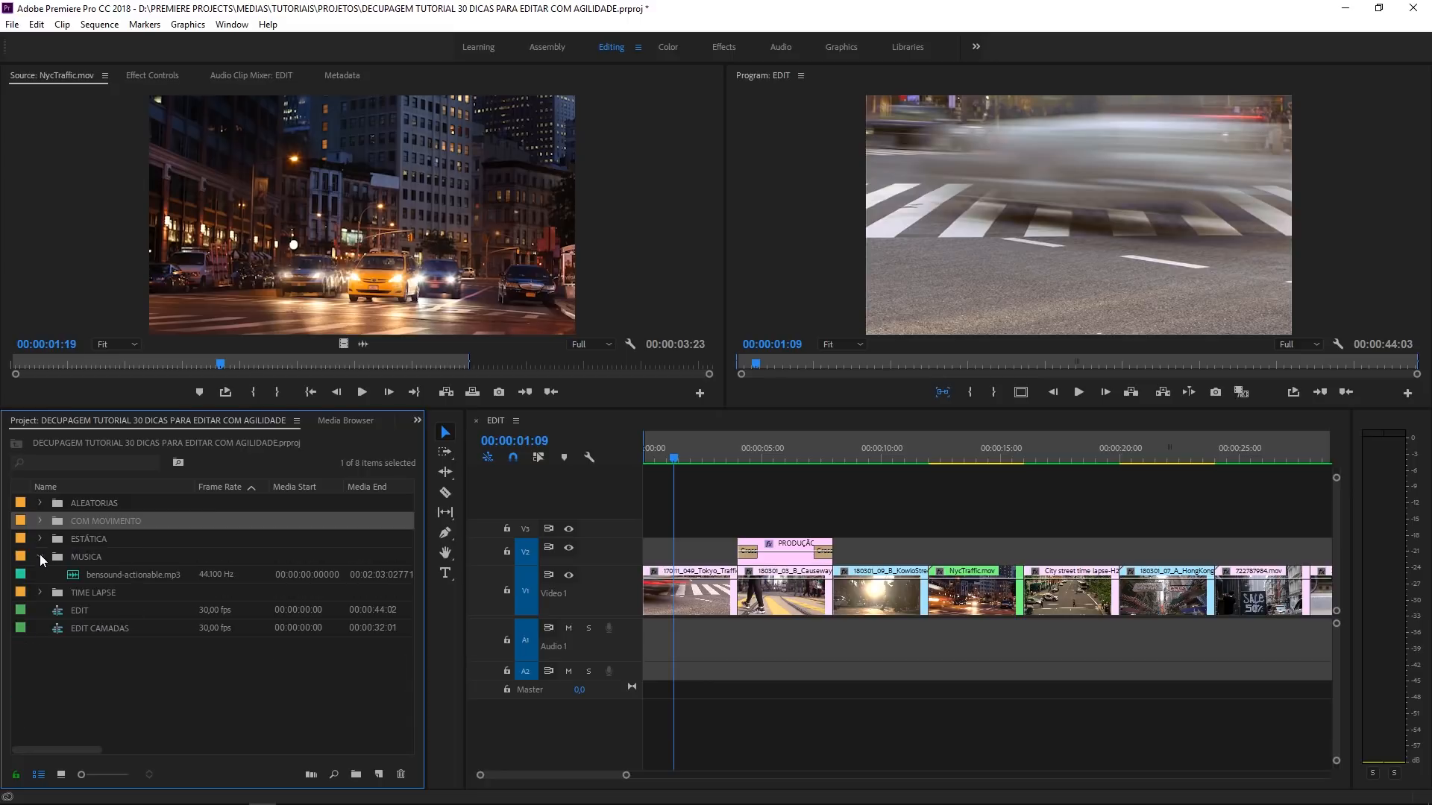
{"action": "left_click", "coordinate": [41, 557]}
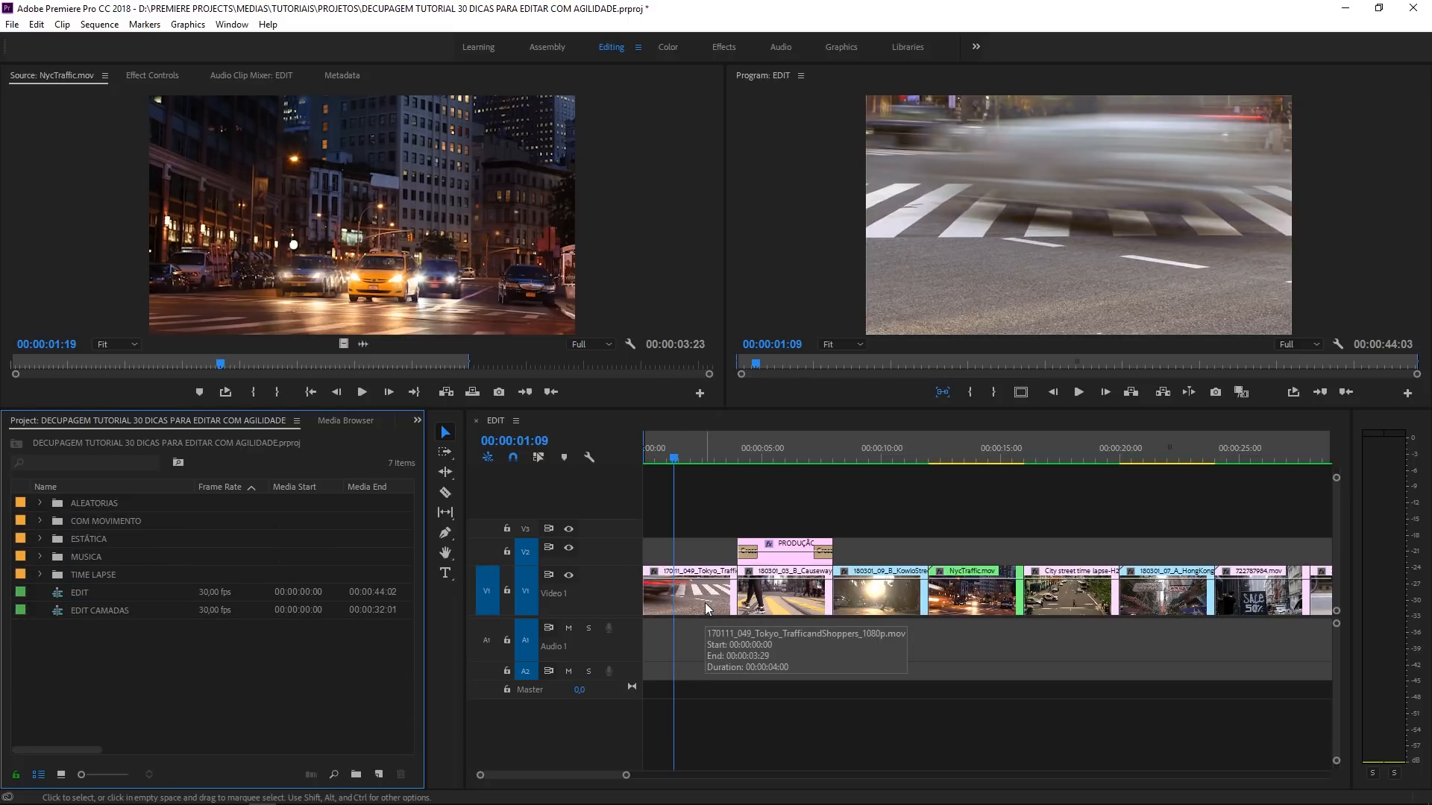
- Open the first Tokyo clip from the timeline as source, try an in point at 00:01:00:21, and undo it
{"action": "double_click", "coordinate": [705, 603]}
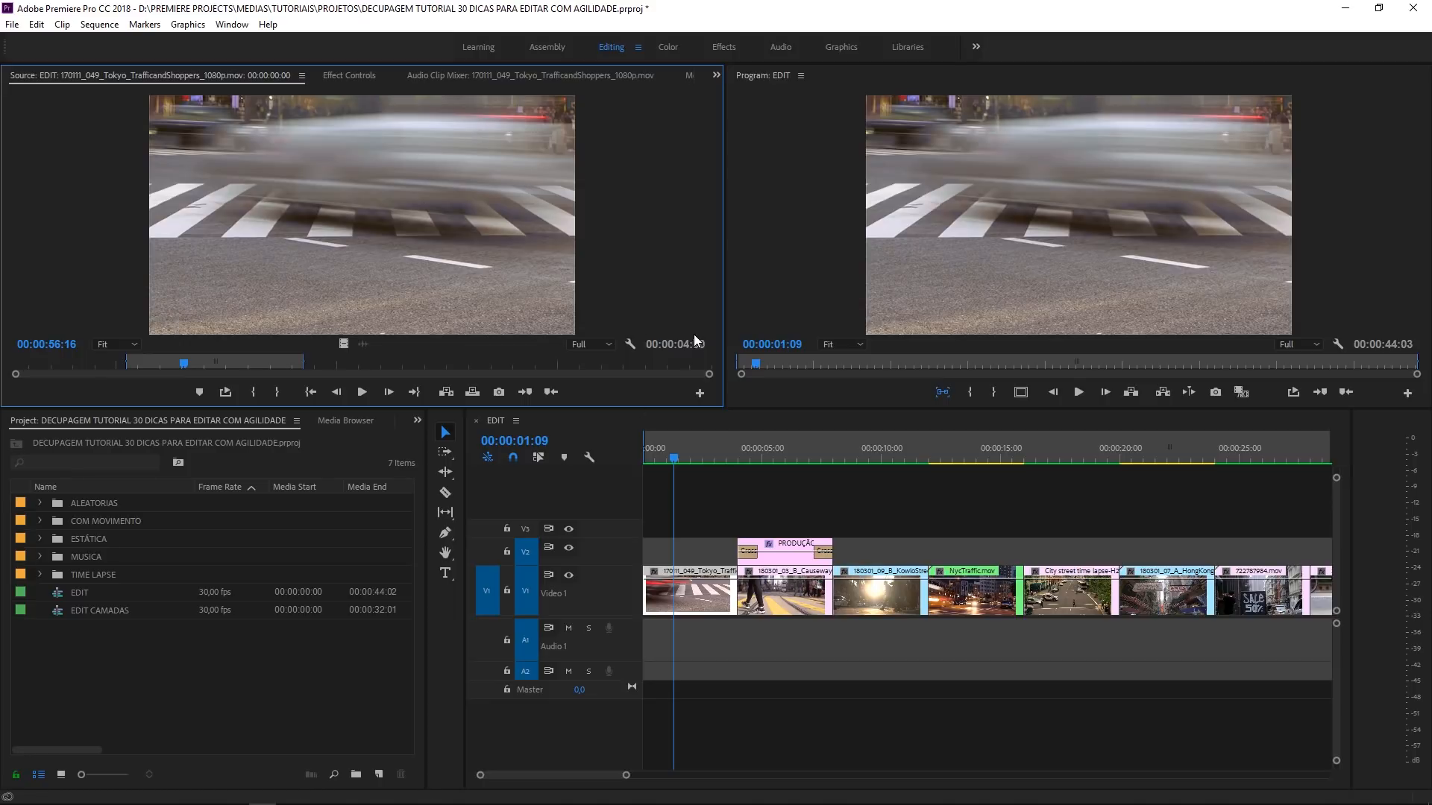
{"action": "left_click", "coordinate": [373, 364]}
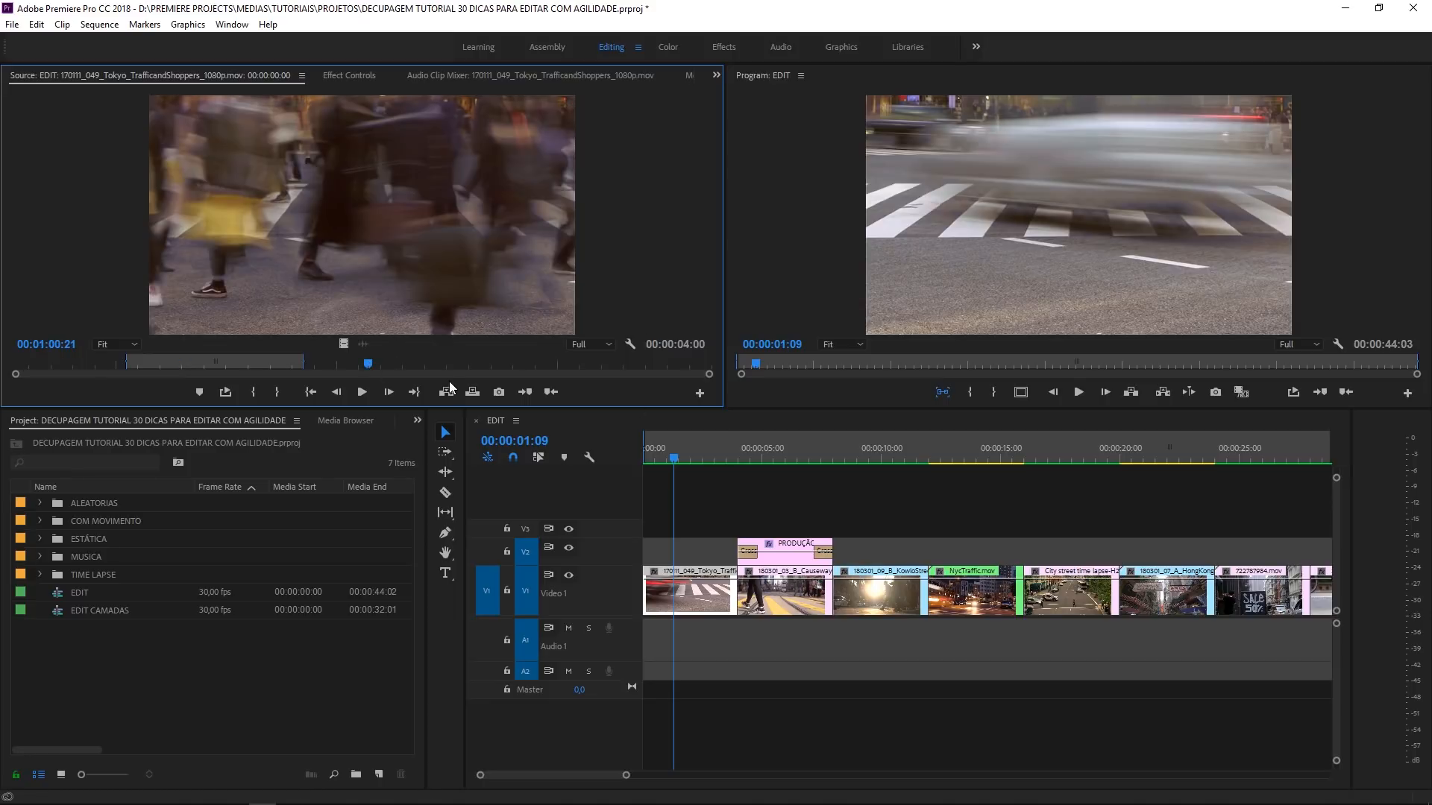
{"action": "key", "text": "i"}
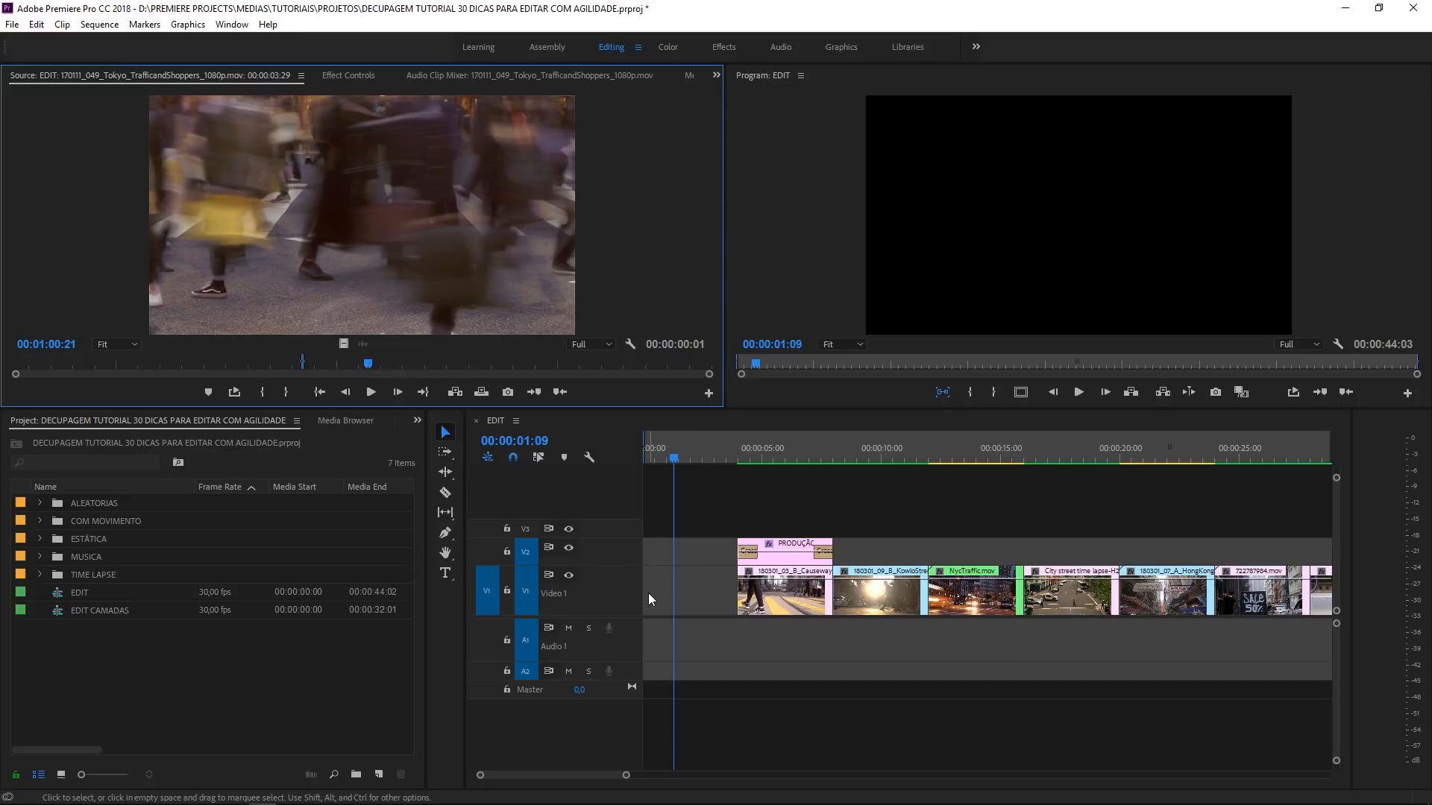
{"action": "key", "text": "ctrl+z"}
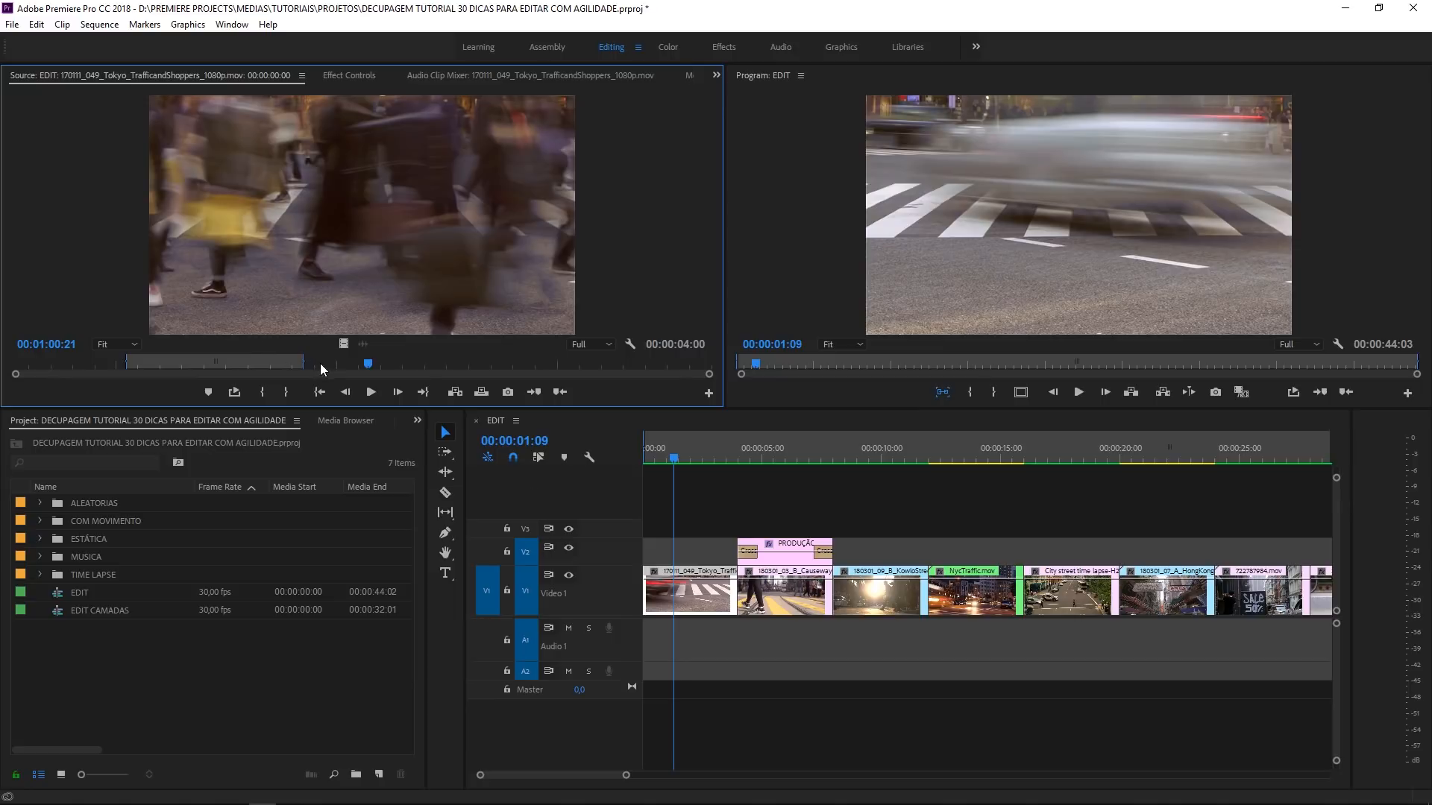
- Compare the sequence's Tokyo clip with the KowloStreets clip at 00:00:10:07 by opening each from the timeline as source
{"action": "double_click", "coordinate": [708, 609]}
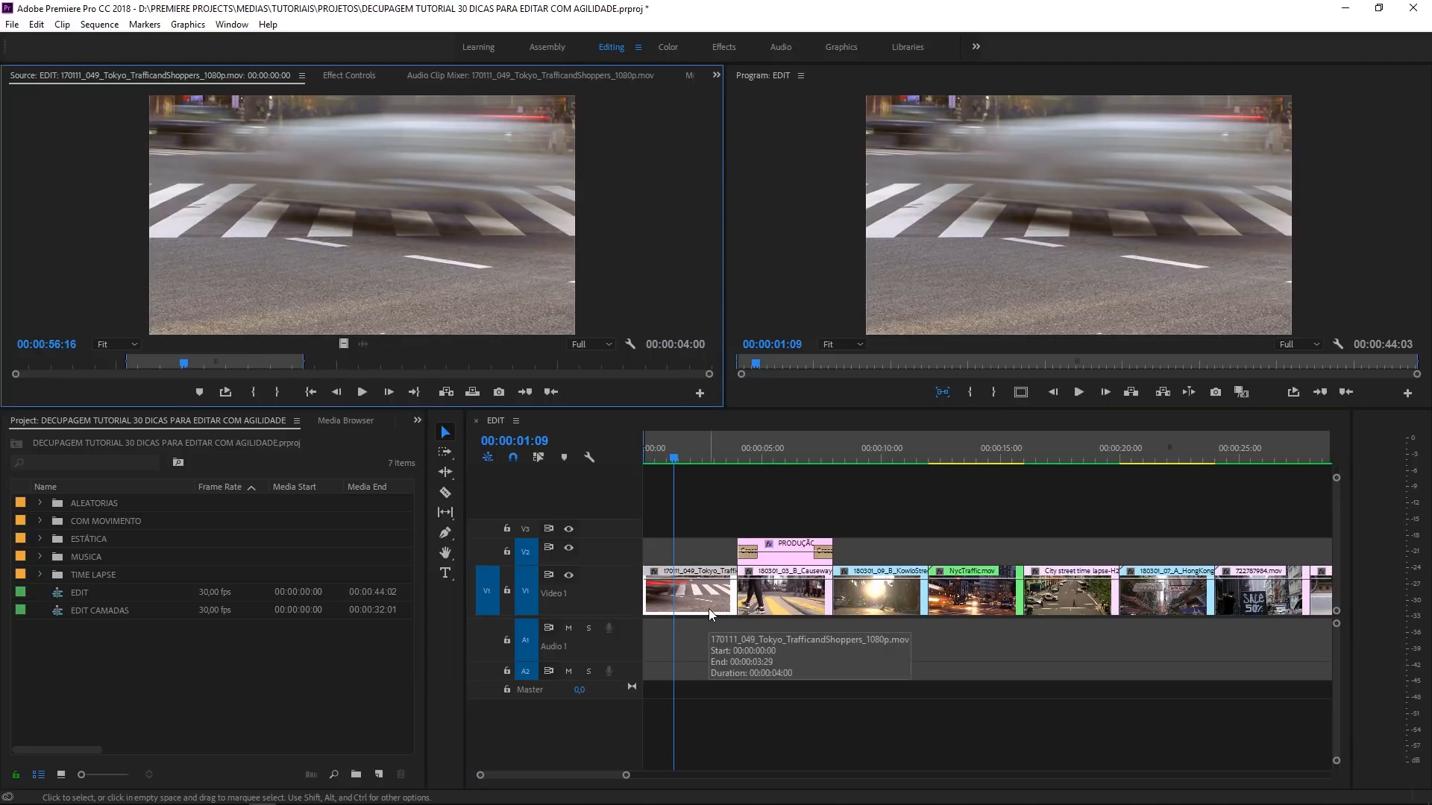
{"action": "left_click", "coordinate": [888, 441]}
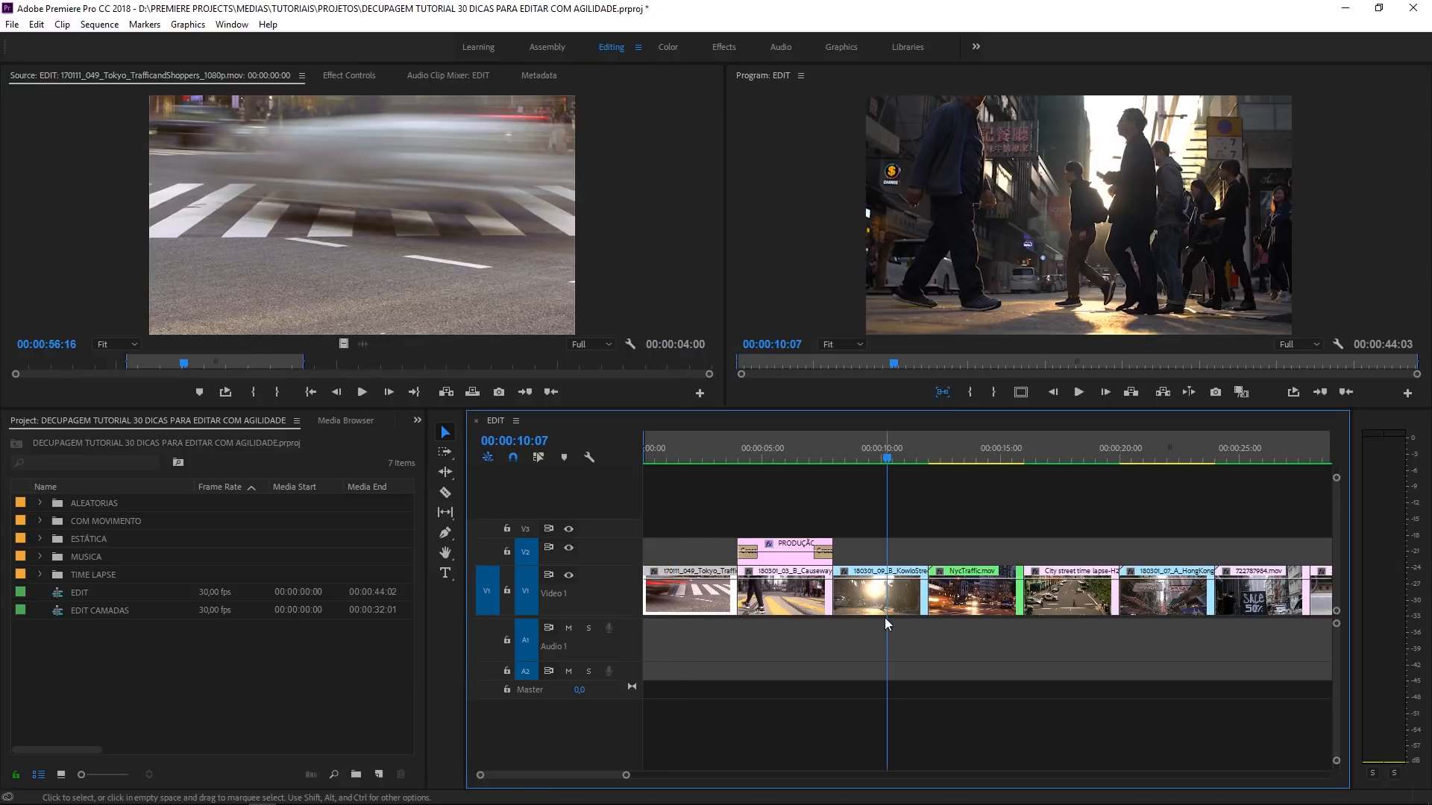
{"action": "double_click", "coordinate": [883, 613]}
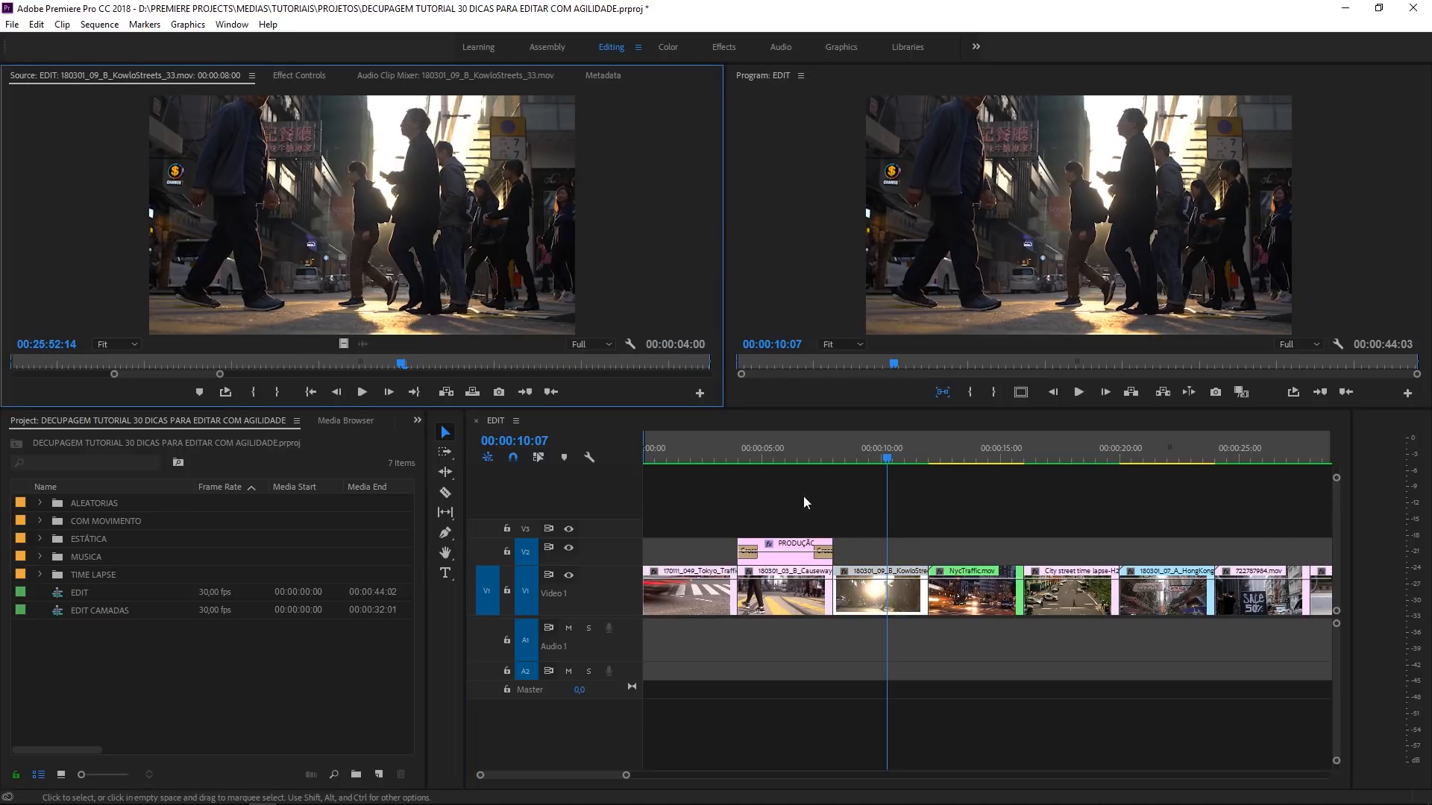
{"action": "left_click", "coordinate": [715, 451]}
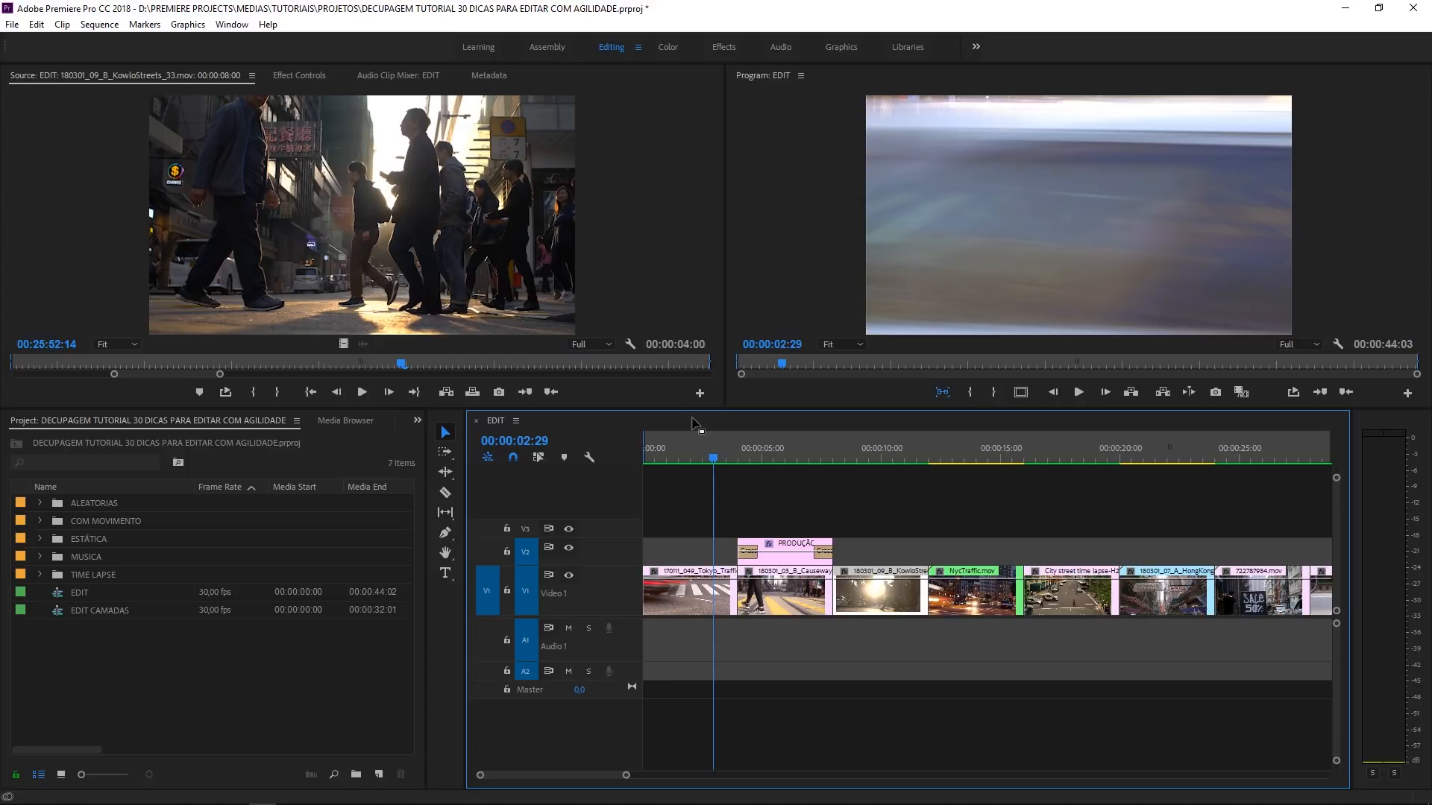
- Try shortening the first Tokyo clip to 00:00:03:04 and 00:00:02:15 through its source out point, and undo both trims
{"action": "double_click", "coordinate": [686, 607]}
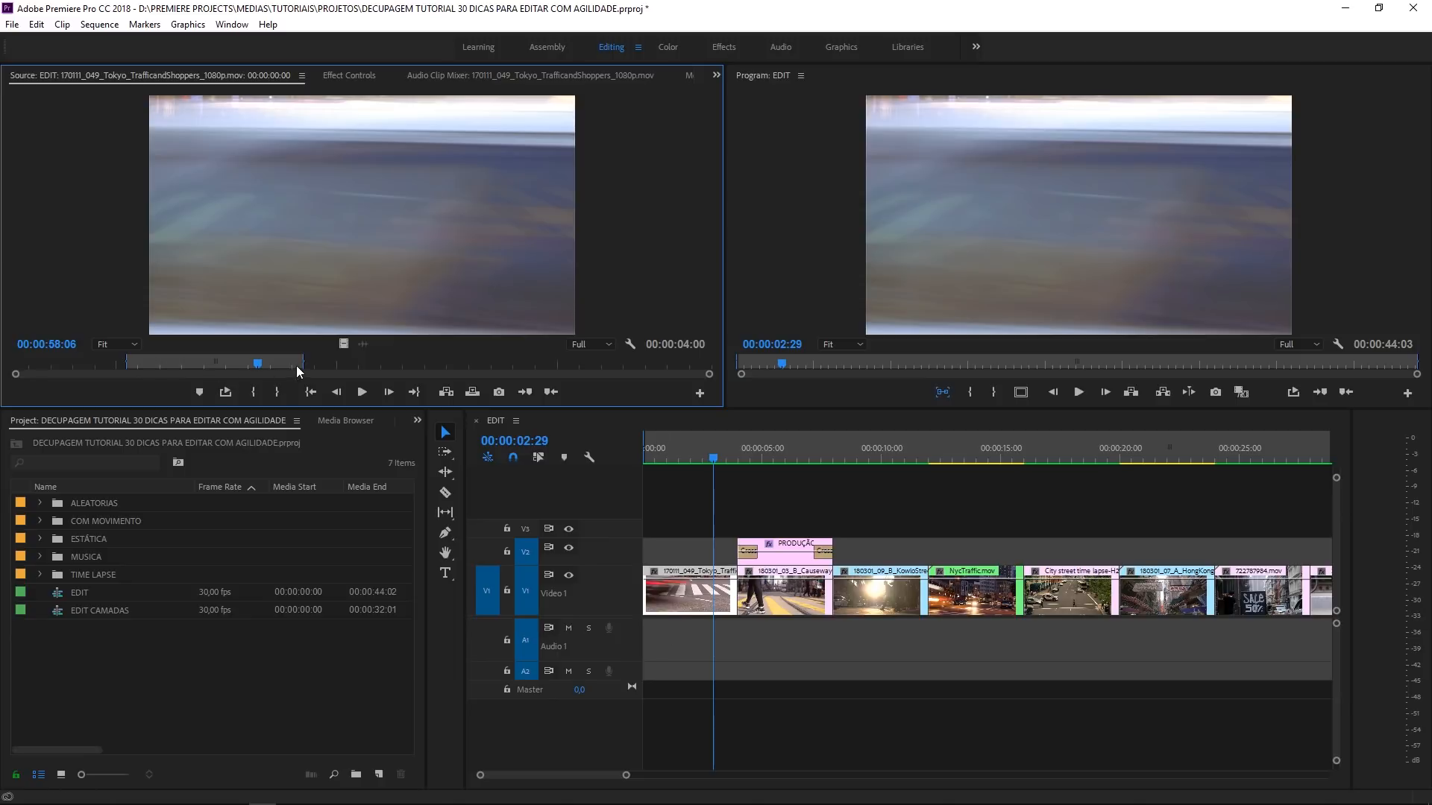
{"action": "left_click_drag", "start_coordinate": [300, 366], "coordinate": [266, 365]}
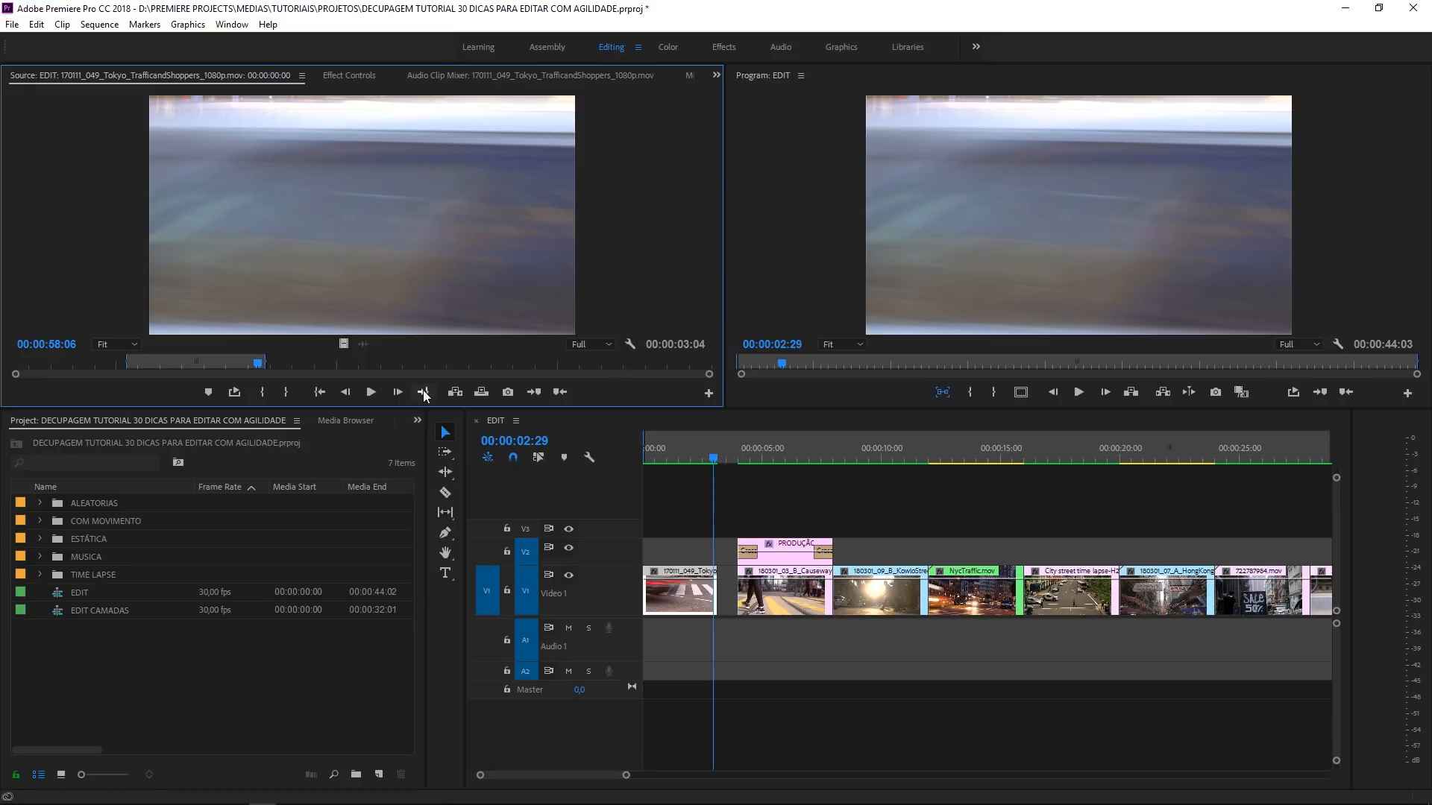
{"action": "left_click", "coordinate": [263, 364]}
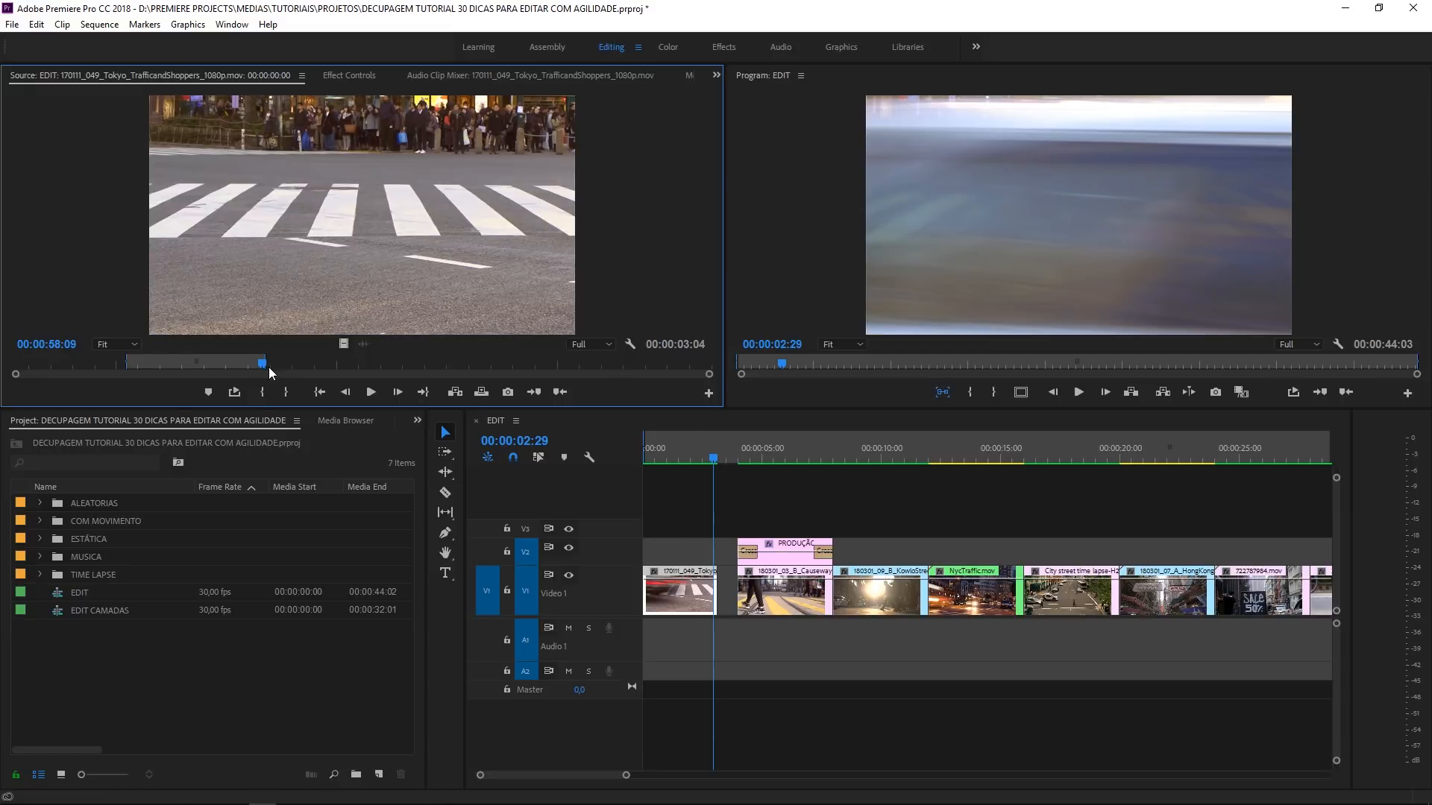
{"action": "left_click_drag", "start_coordinate": [265, 367], "coordinate": [237, 365]}
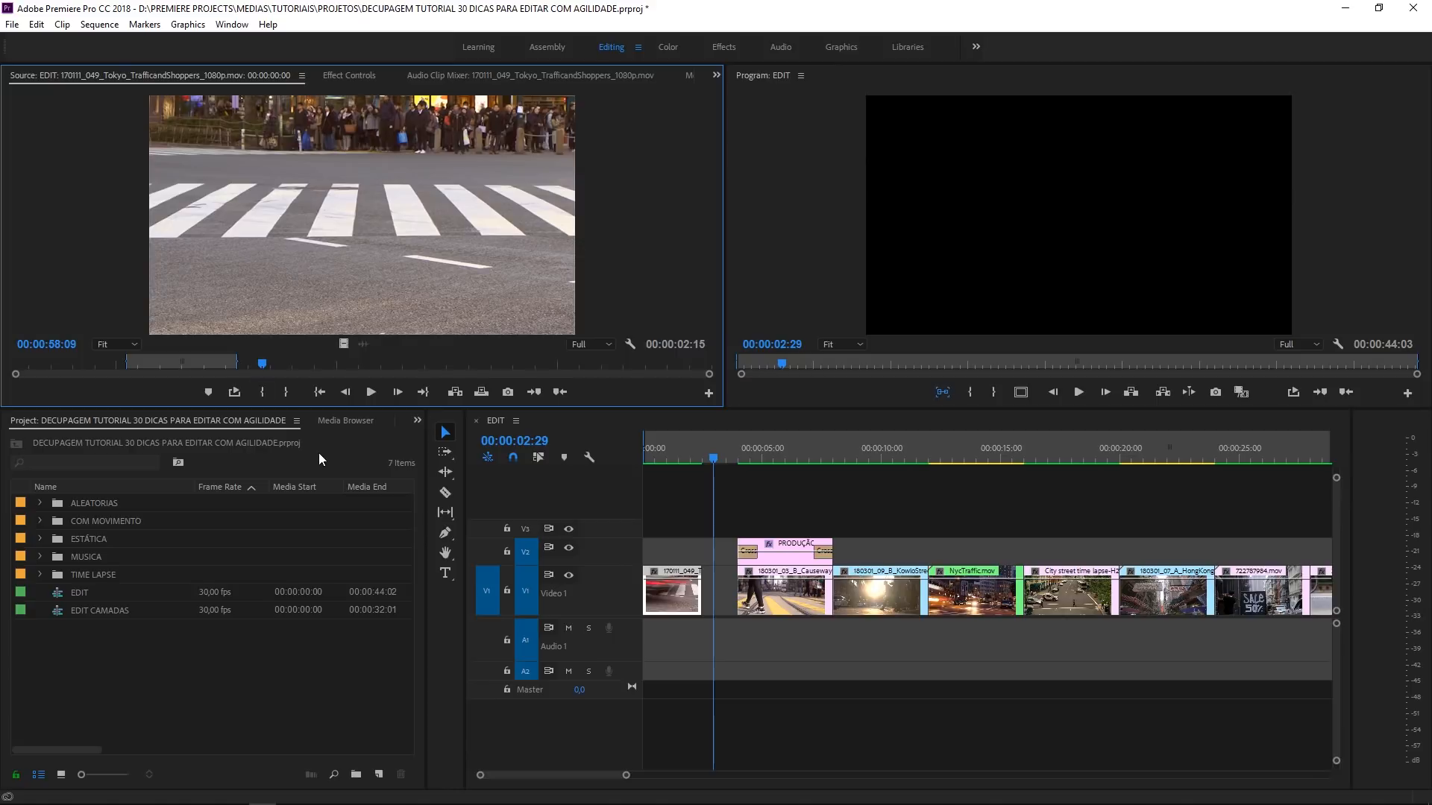
{"action": "key", "text": "ctrl+z"}
{"action": "key", "text": "ctrl+z"}
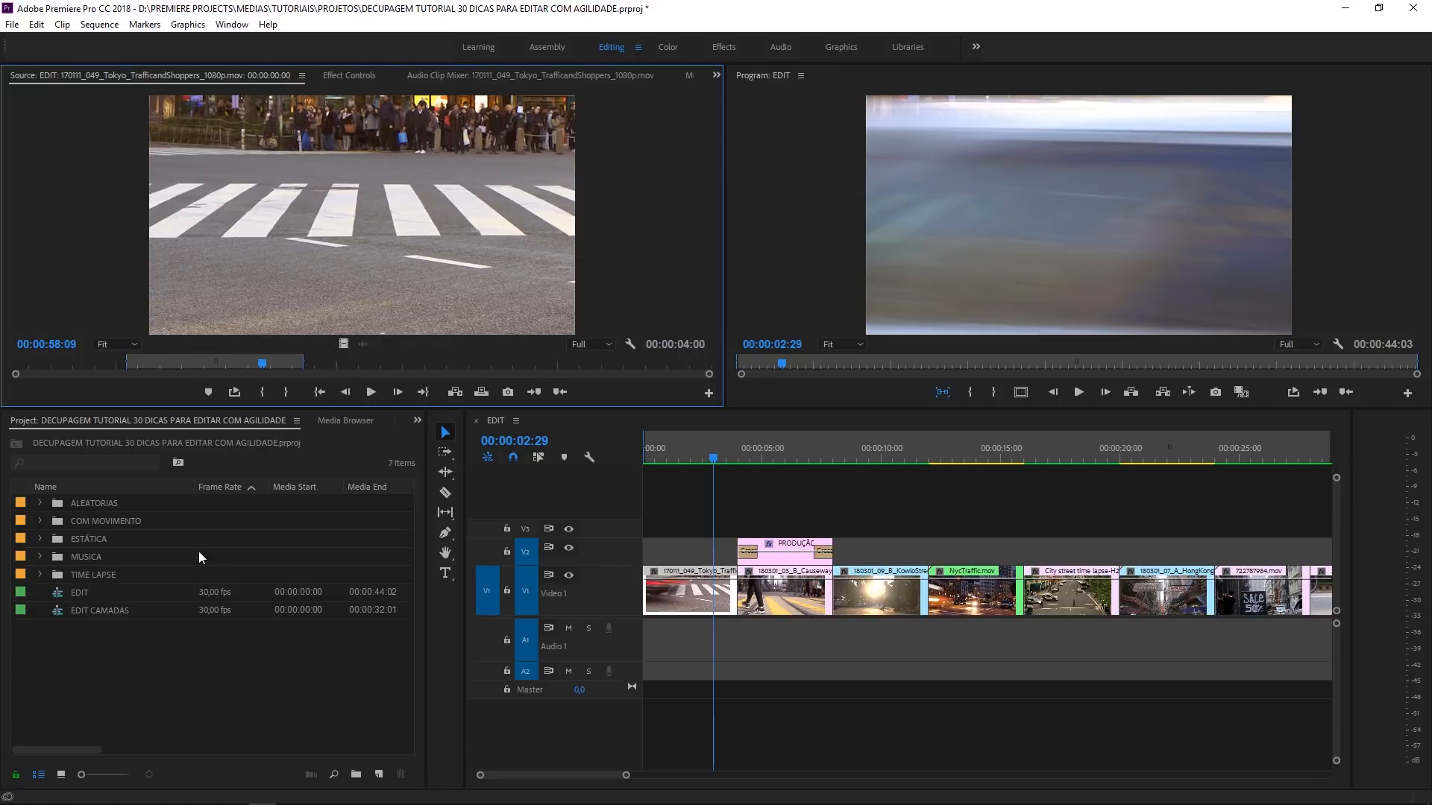
- Load the original KowloStreets clip matched to sequence frame 00:00:09:01 as source and shorten its marked range to 00:00:03:02
{"action": "left_click", "coordinate": [188, 632]}
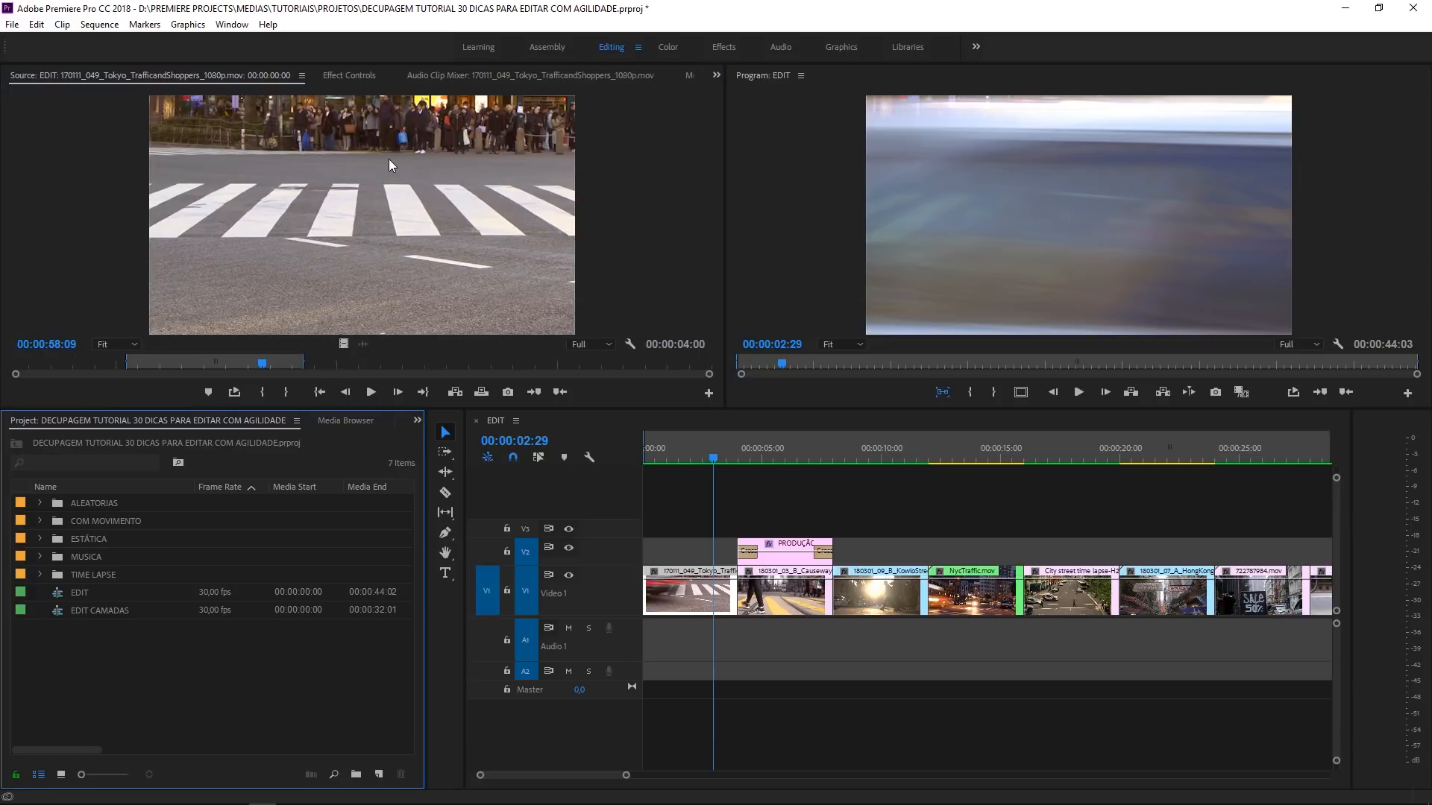
{"action": "left_click", "coordinate": [911, 499]}
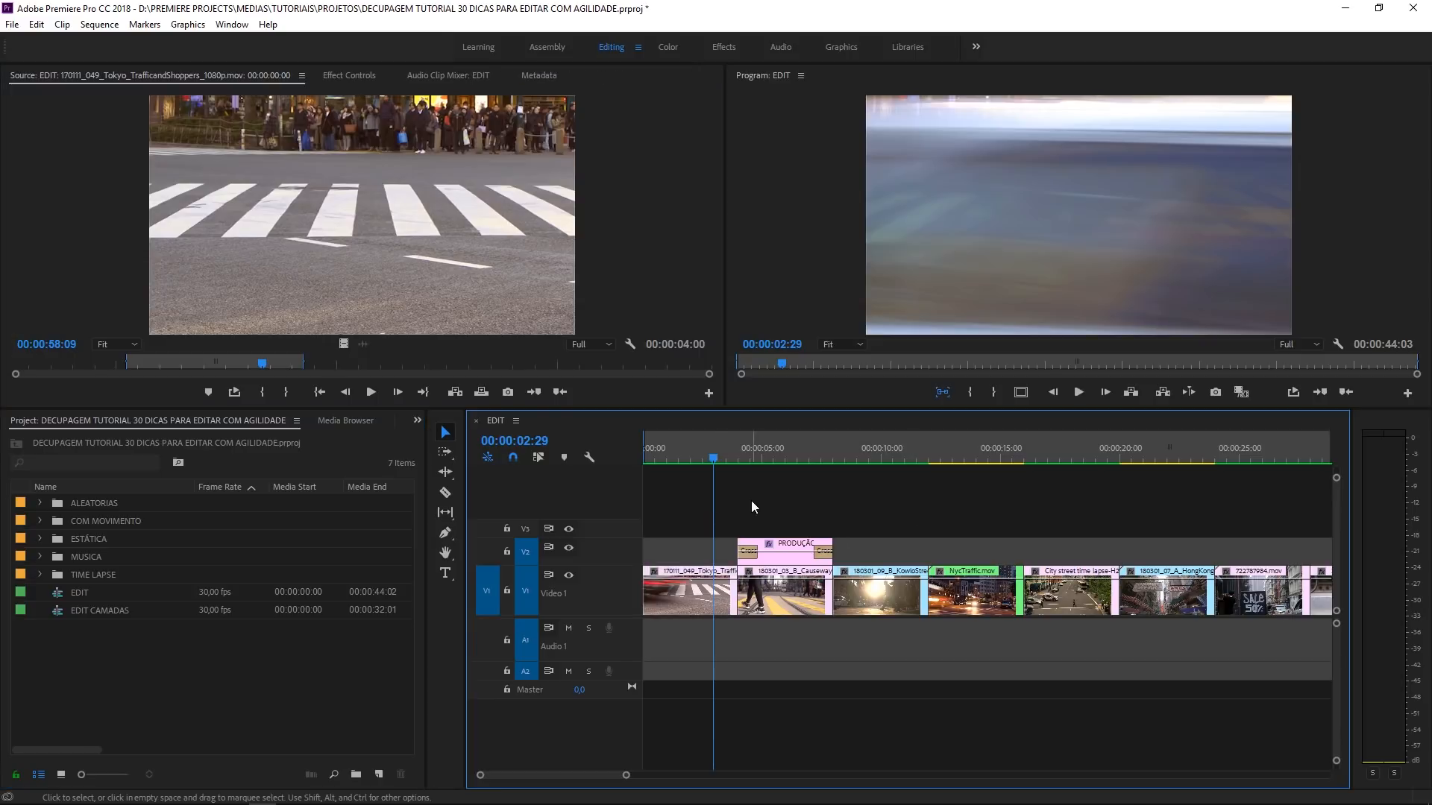
{"action": "left_click", "coordinate": [859, 449]}
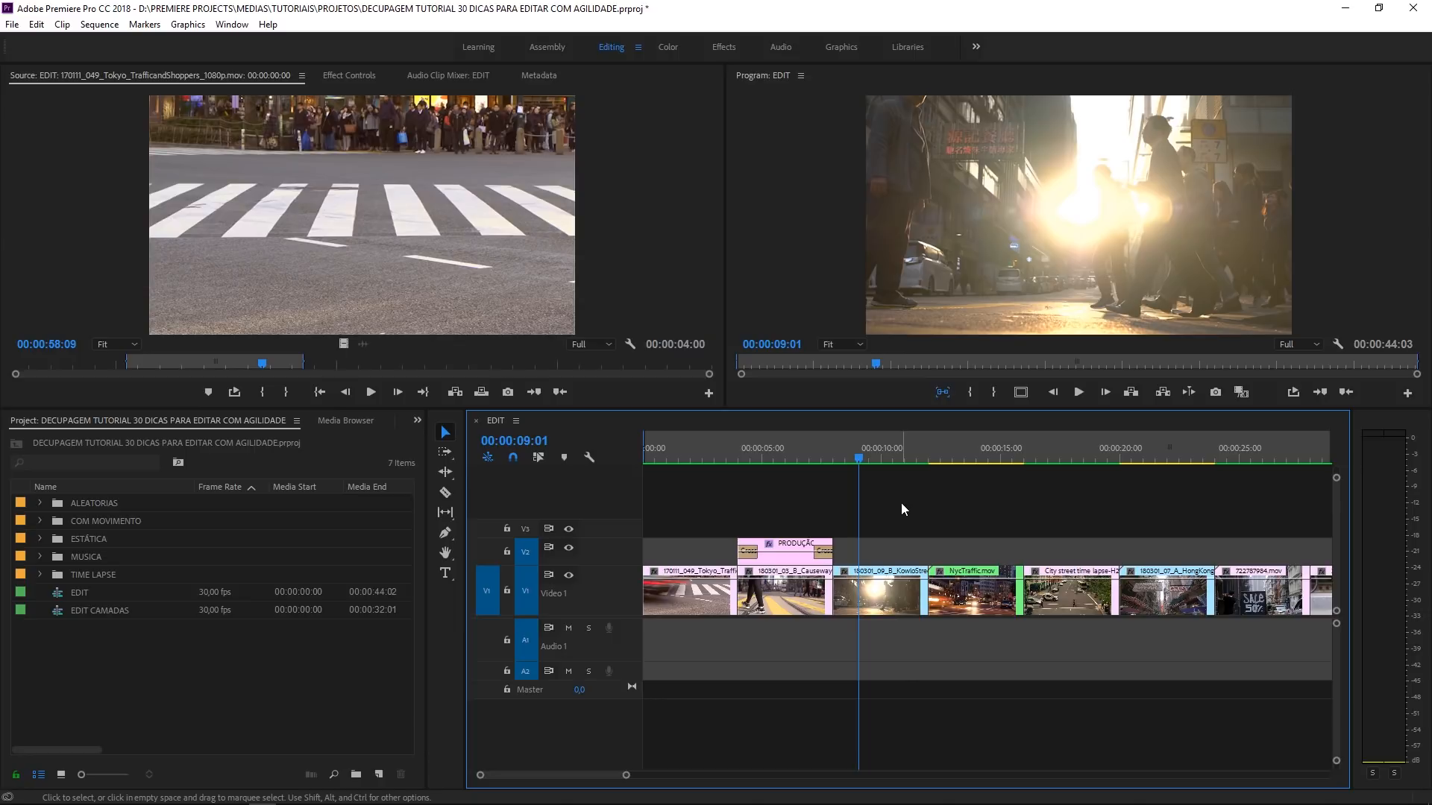
{"action": "left_click", "coordinate": [873, 594]}
{"action": "left_click_drag", "start_coordinate": [905, 553], "coordinate": [876, 611]}
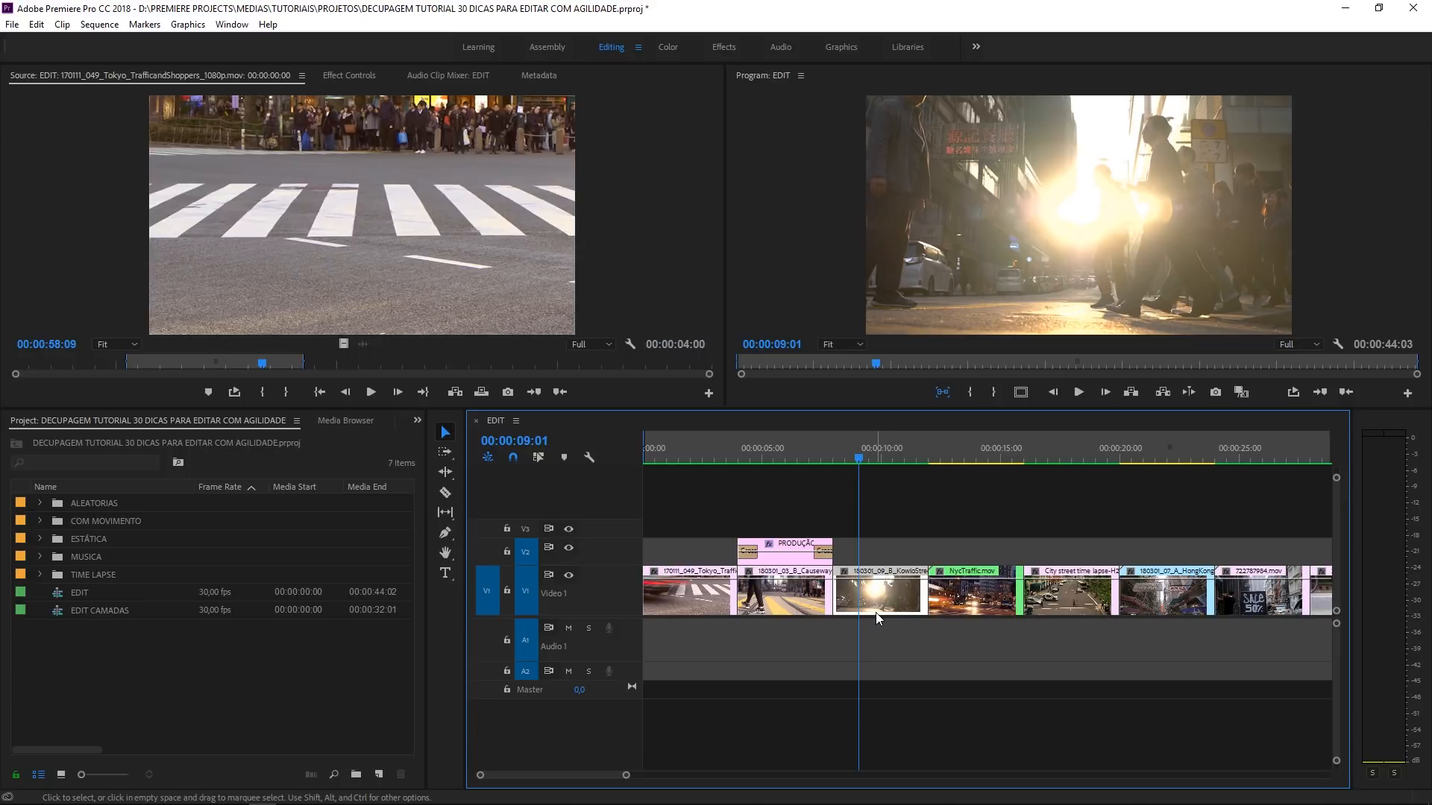
{"action": "double_click", "coordinate": [918, 608]}
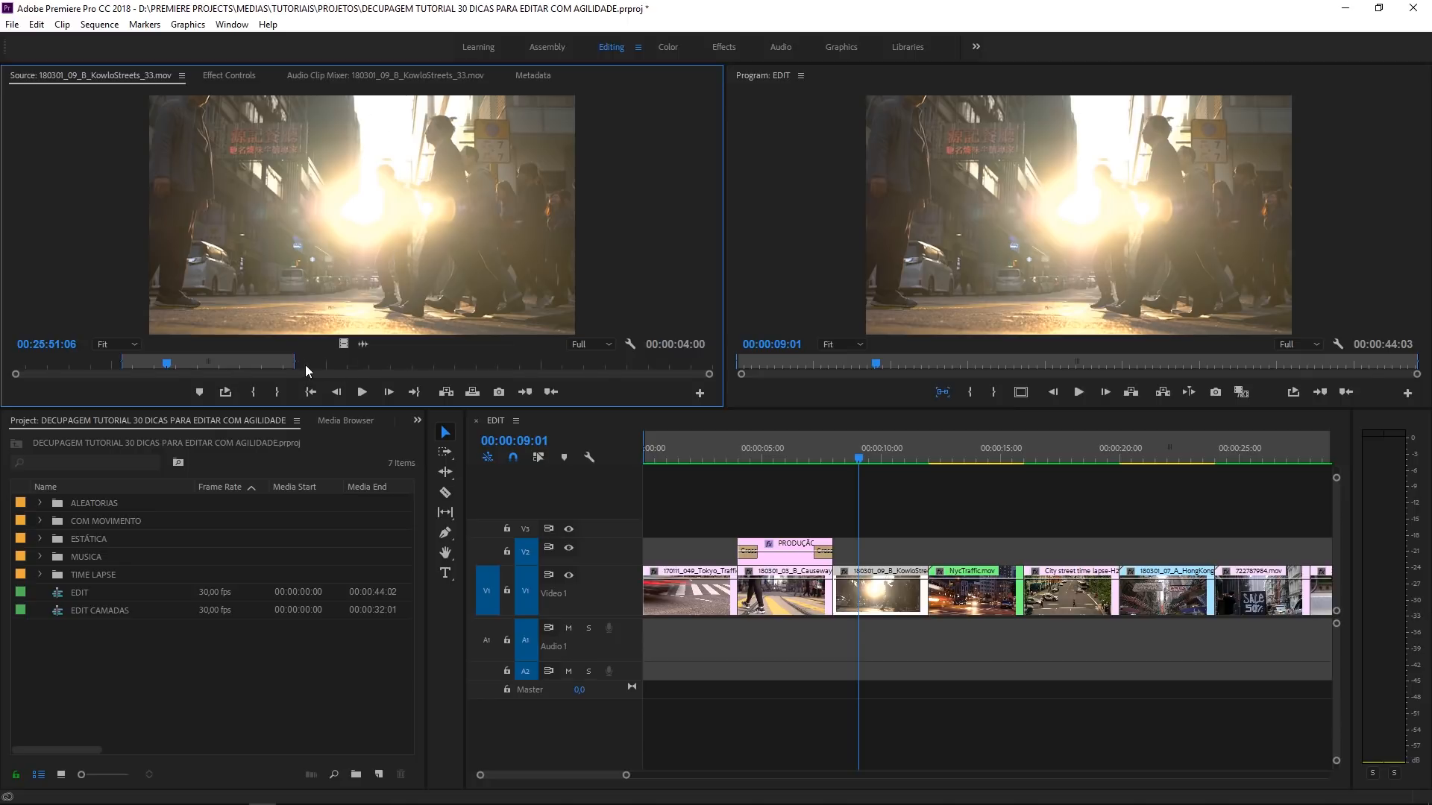
{"action": "left_click_drag", "start_coordinate": [296, 363], "coordinate": [255, 363]}
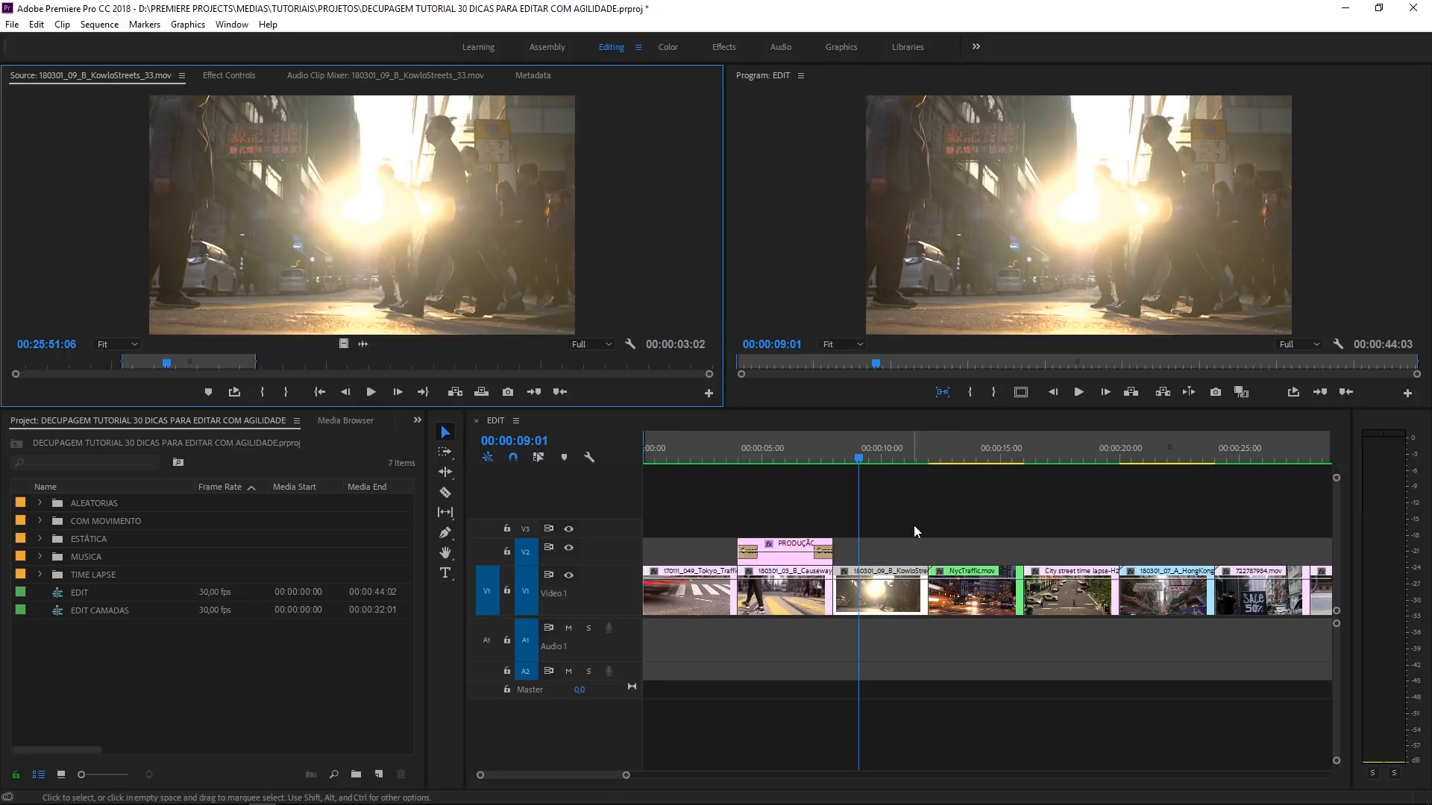
- Move the playhead to 00:00:13:07 and load the original NycTraffic.mov as source at the matching frame
{"action": "left_click", "coordinate": [940, 549]}
{"action": "left_click", "coordinate": [968, 452]}
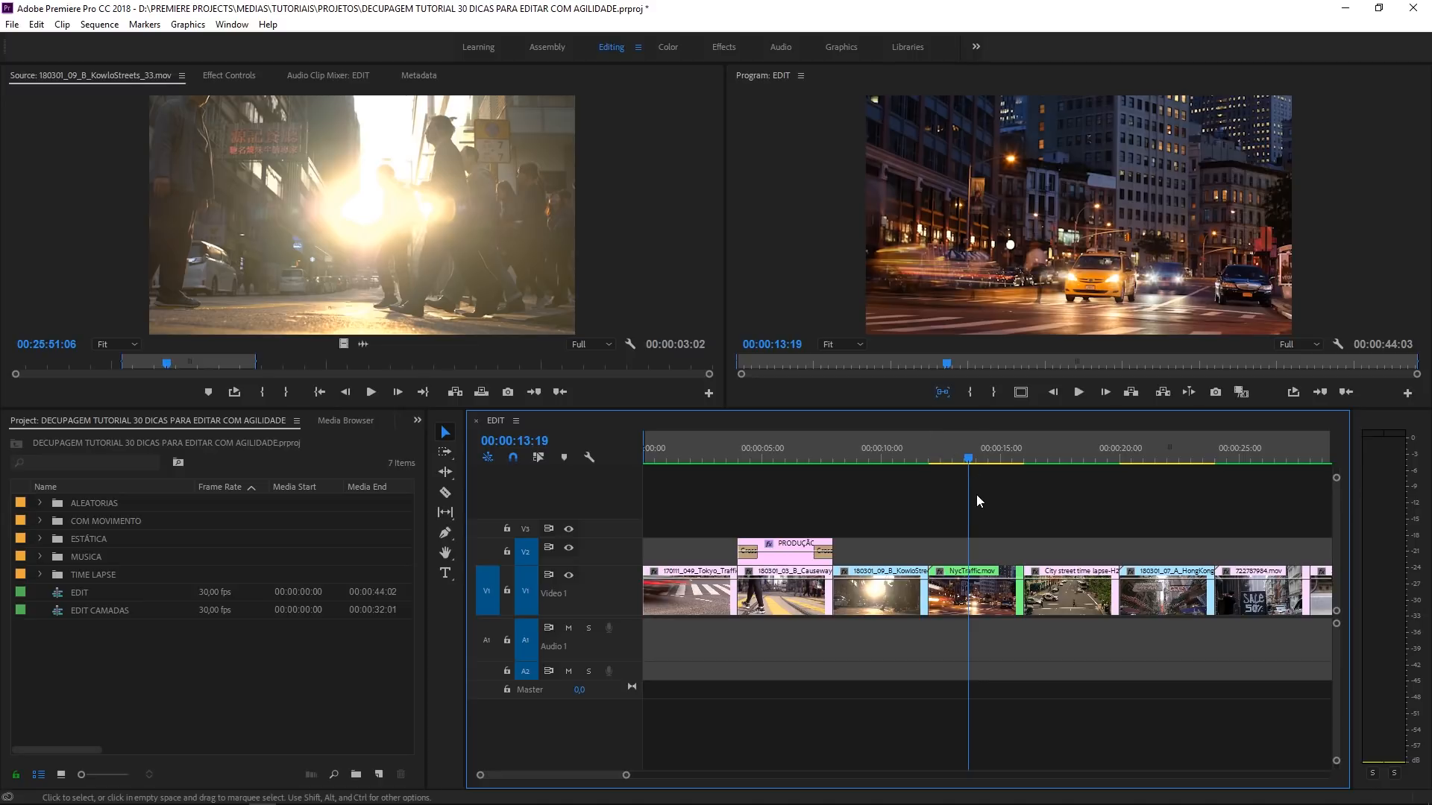
{"action": "left_click", "coordinate": [959, 454]}
{"action": "double_click", "coordinate": [983, 579]}
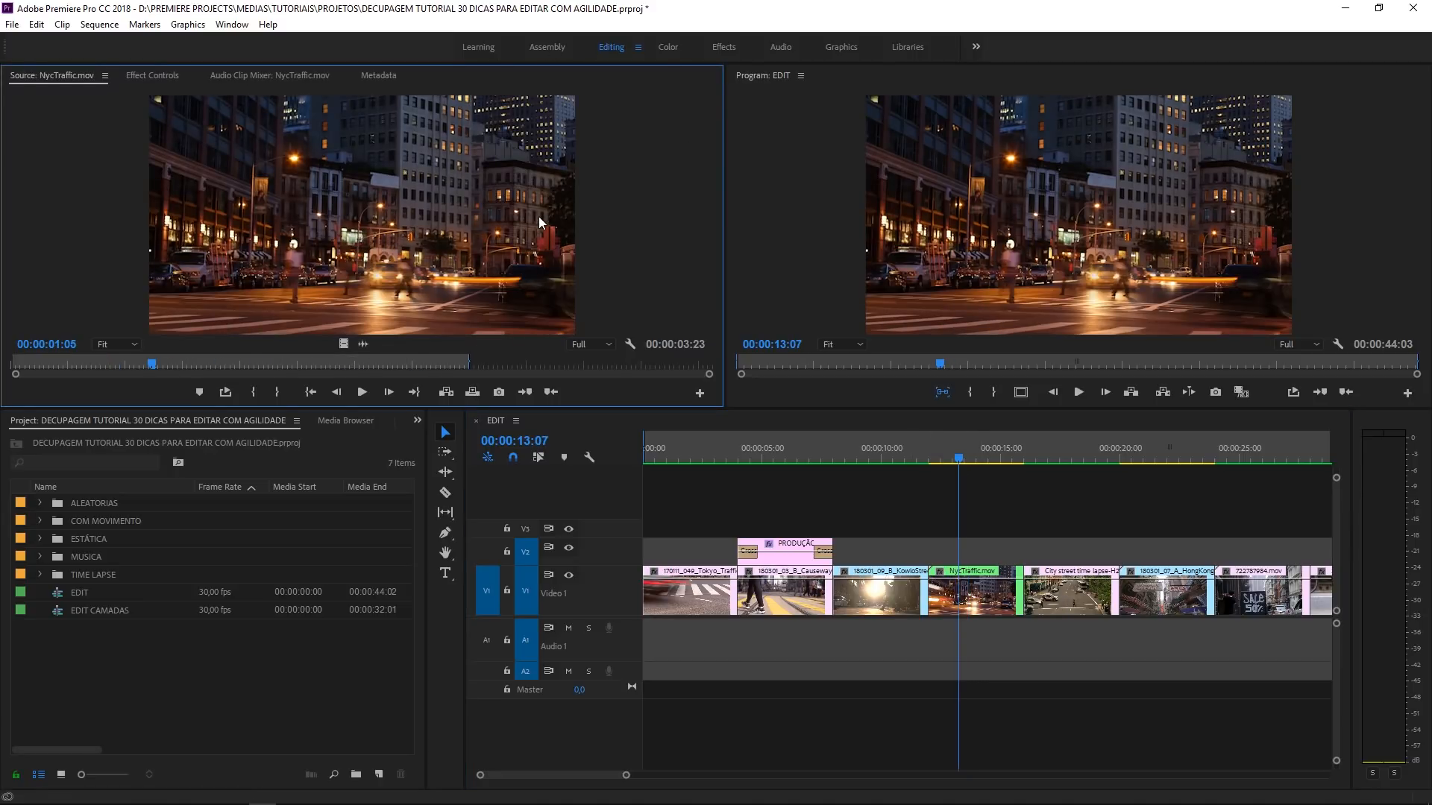
- Set the NycTraffic.mov source in point to 00:00:04:06 and add only its video at the end of the Video 1 track
{"action": "key", "text": "backslash"}
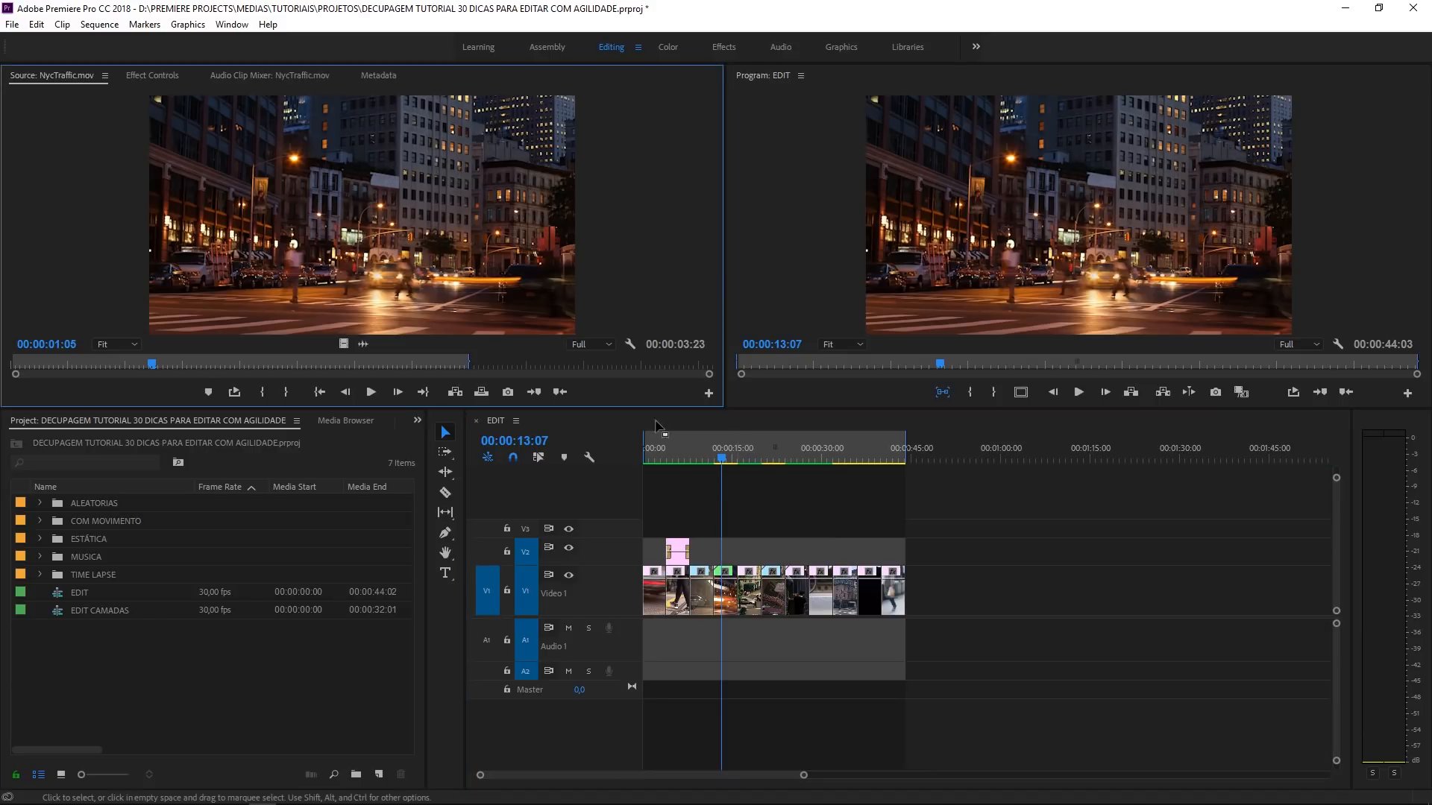
{"action": "left_click", "coordinate": [499, 364]}
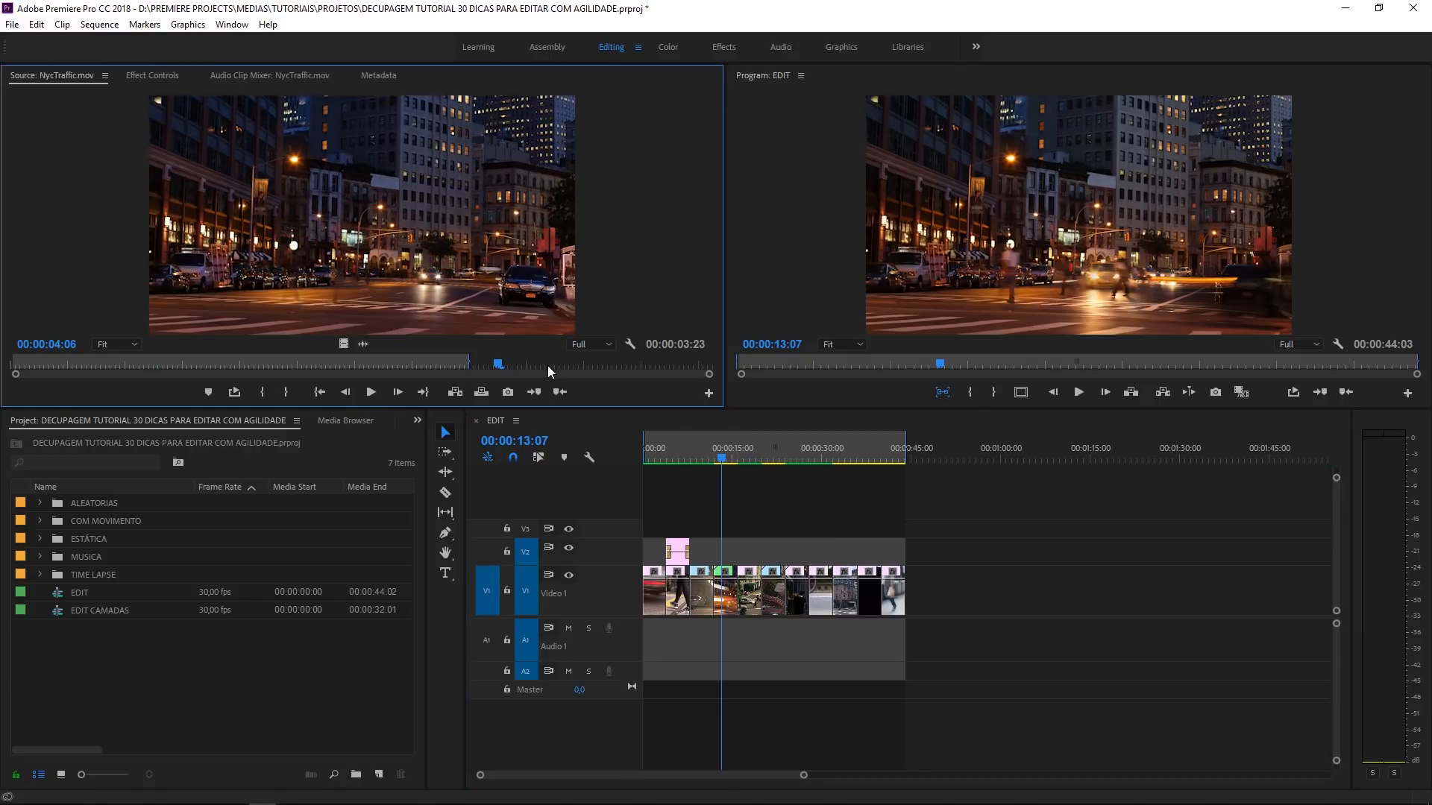
{"action": "key", "text": "i"}
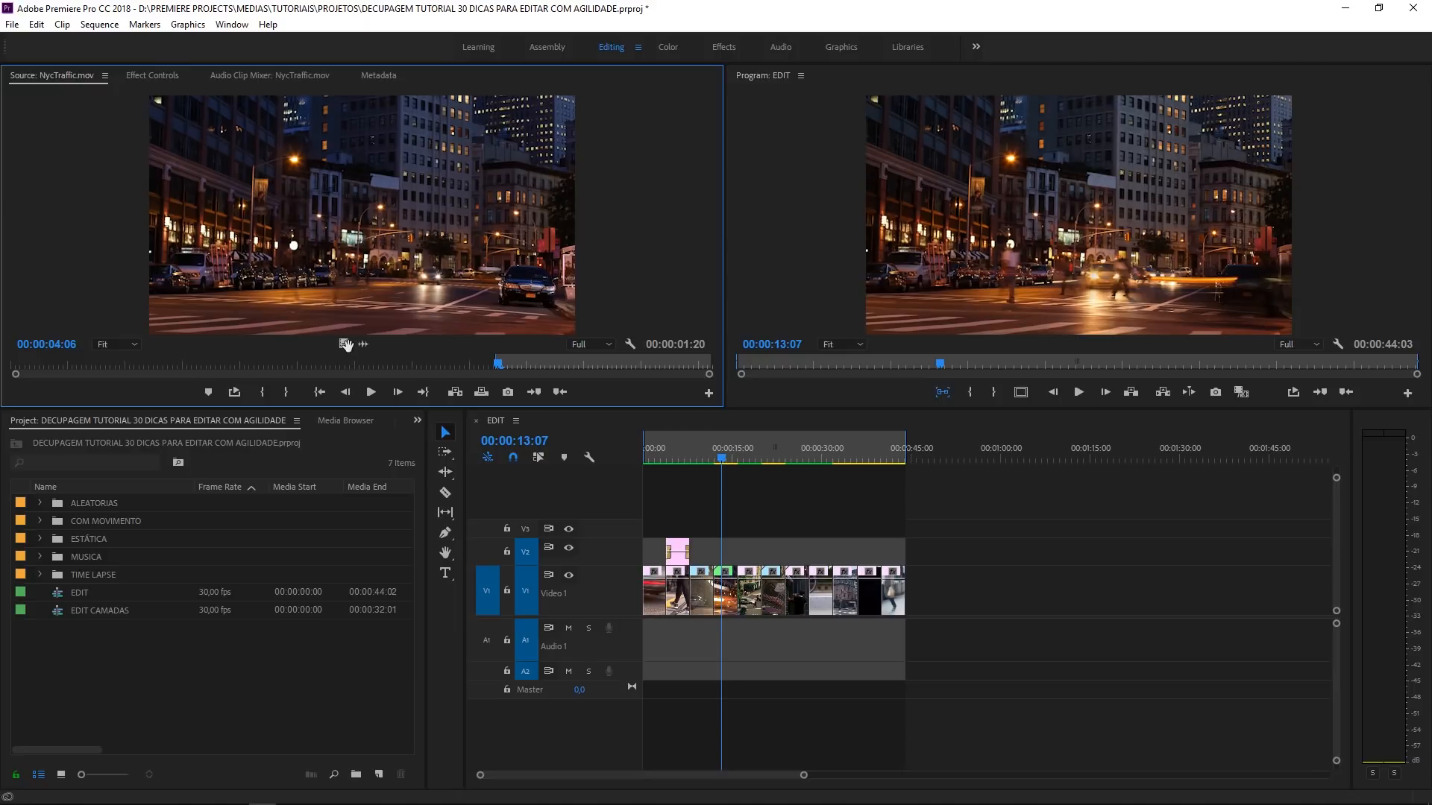
{"action": "left_click_drag", "start_coordinate": [346, 344], "coordinate": [921, 593]}
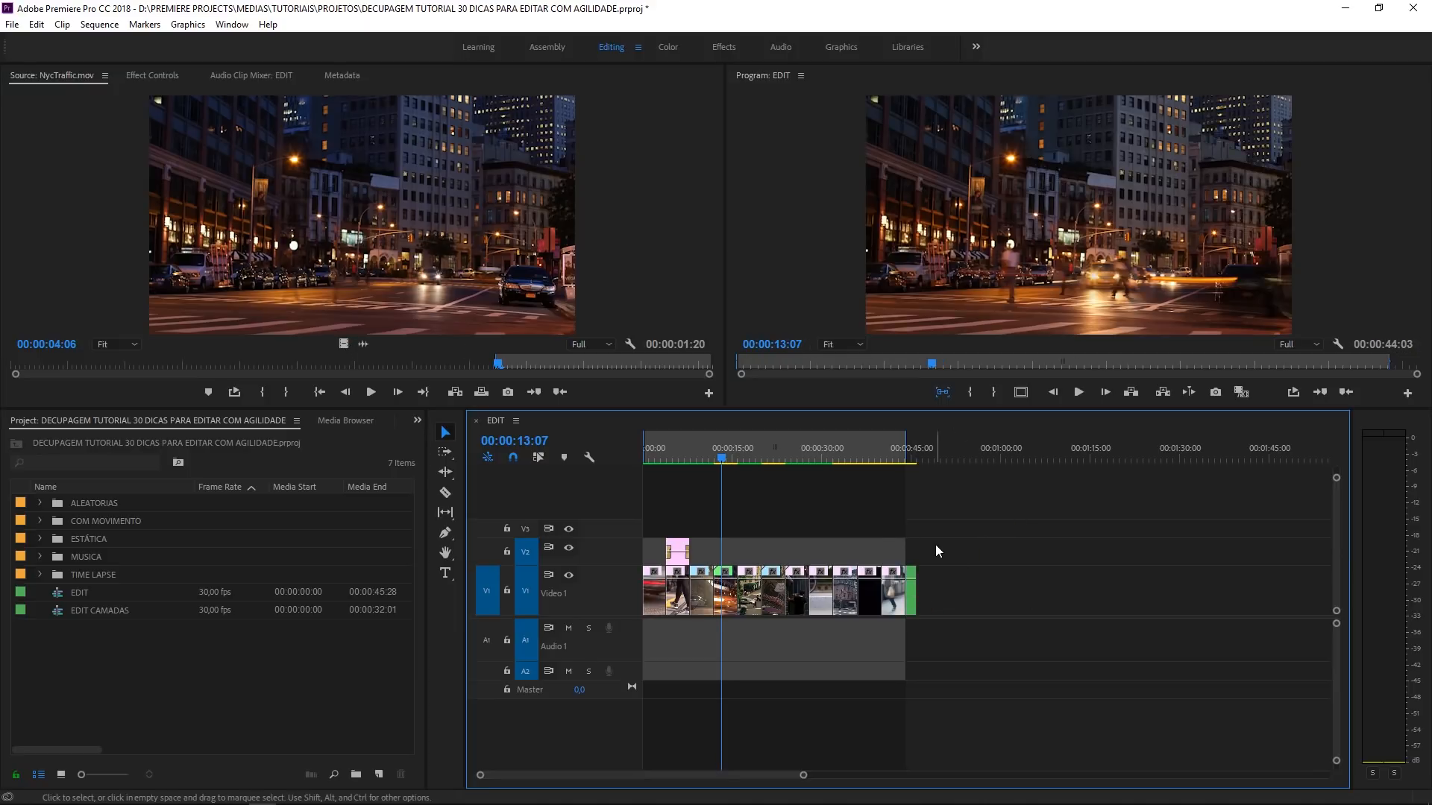
- Move the playhead to 00:00:18:13, within the City street time lapse clip on the Video 1 track
{"action": "left_click", "coordinate": [916, 460]}
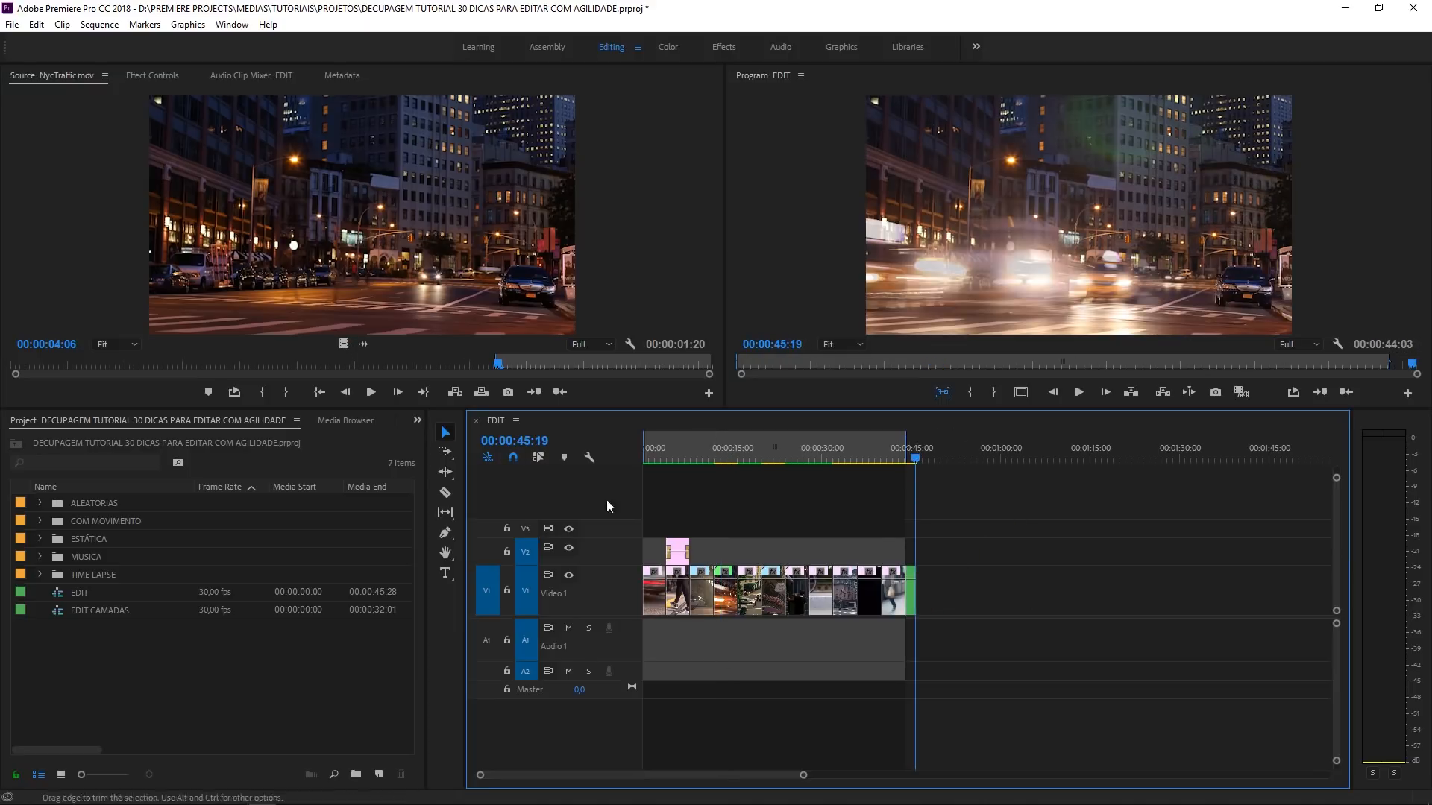
{"action": "left_click", "coordinate": [804, 455]}
{"action": "key", "text": "="}
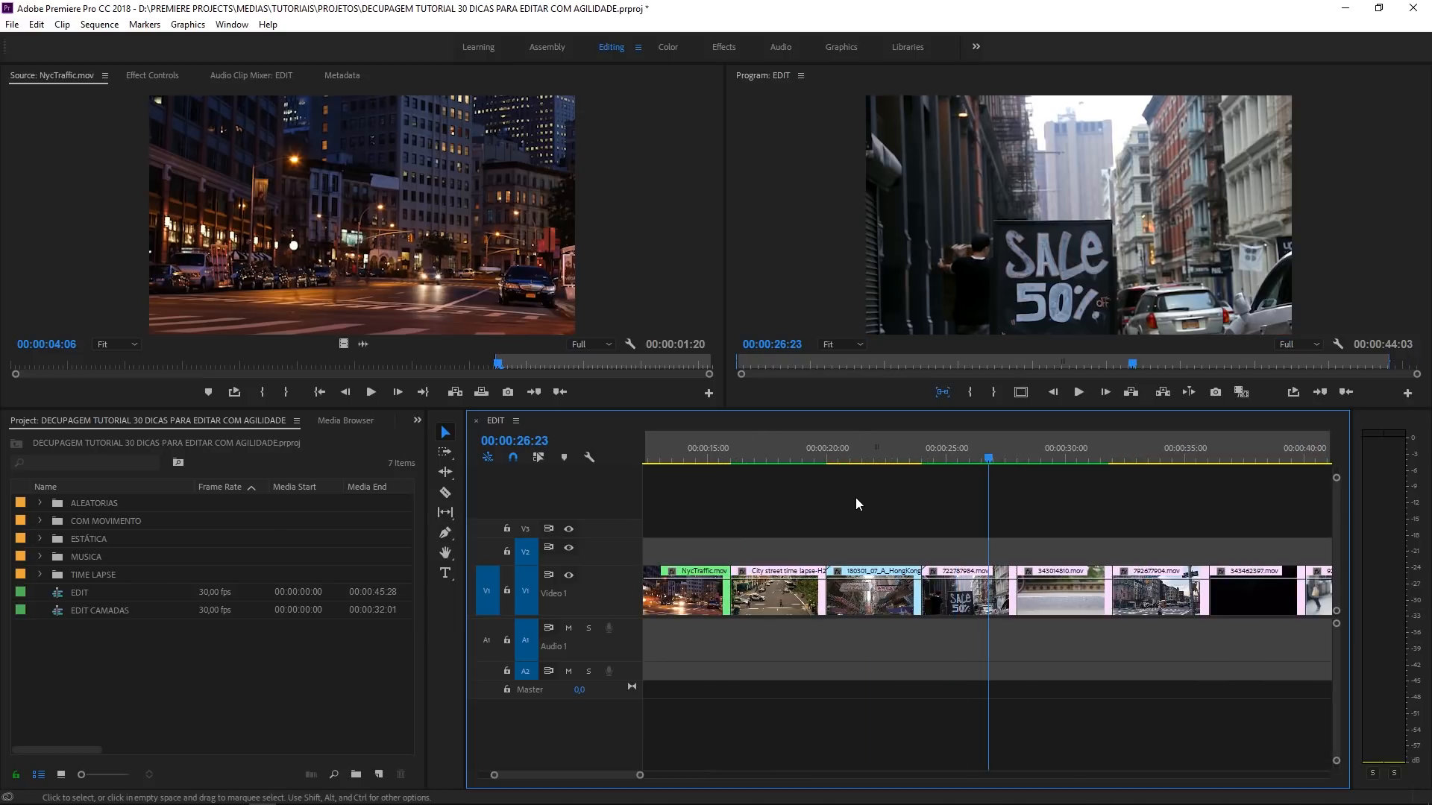
{"action": "left_click", "coordinate": [957, 441]}
{"action": "left_click", "coordinate": [837, 463]}
{"action": "left_click", "coordinate": [789, 462]}
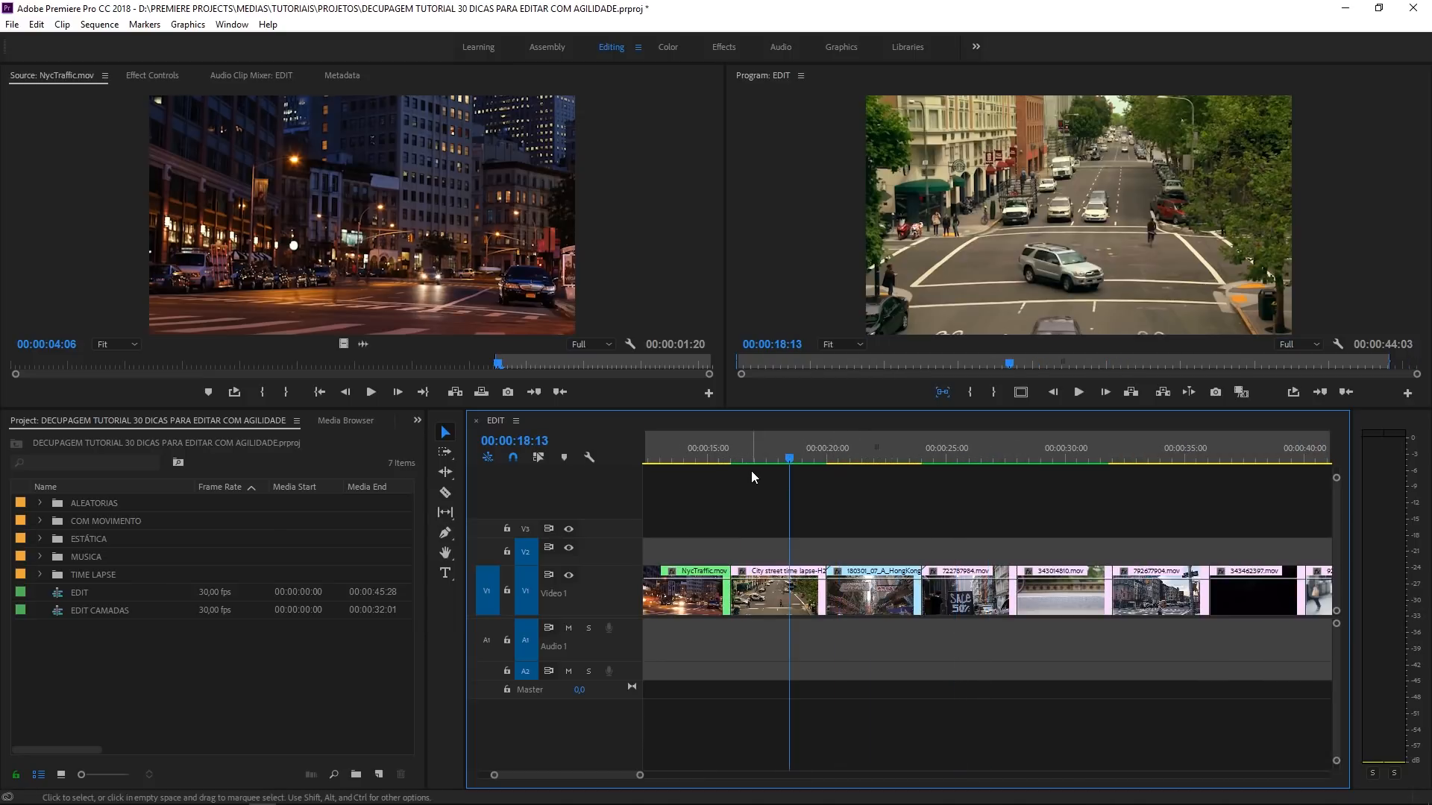
- Try shortening the City street time lapse sequence clip to 00:00:02:24 through its source out point, and undo the trim
{"action": "double_click", "coordinate": [807, 606]}
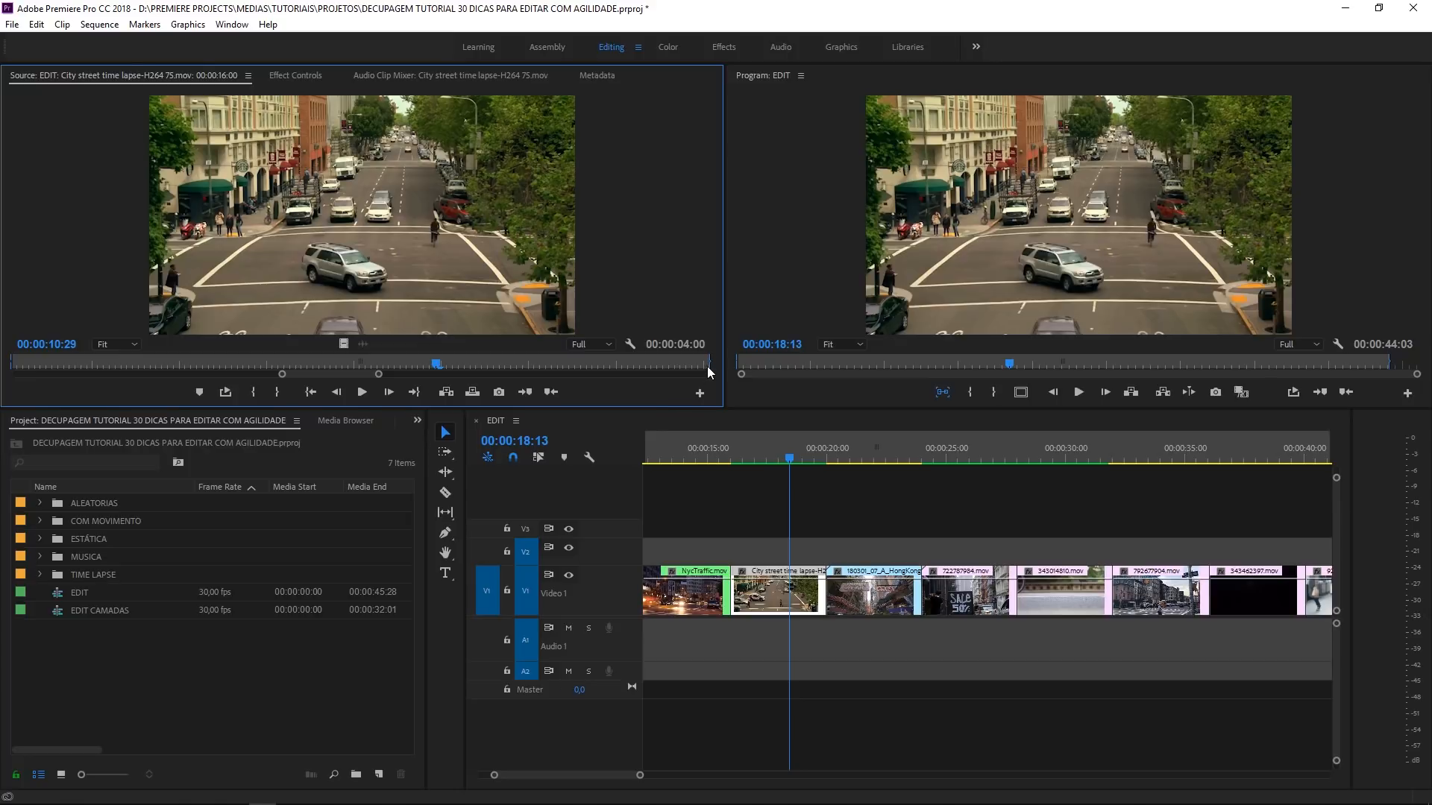
{"action": "left_click_drag", "start_coordinate": [708, 363], "coordinate": [499, 363]}
{"action": "left_click", "coordinate": [805, 522]}
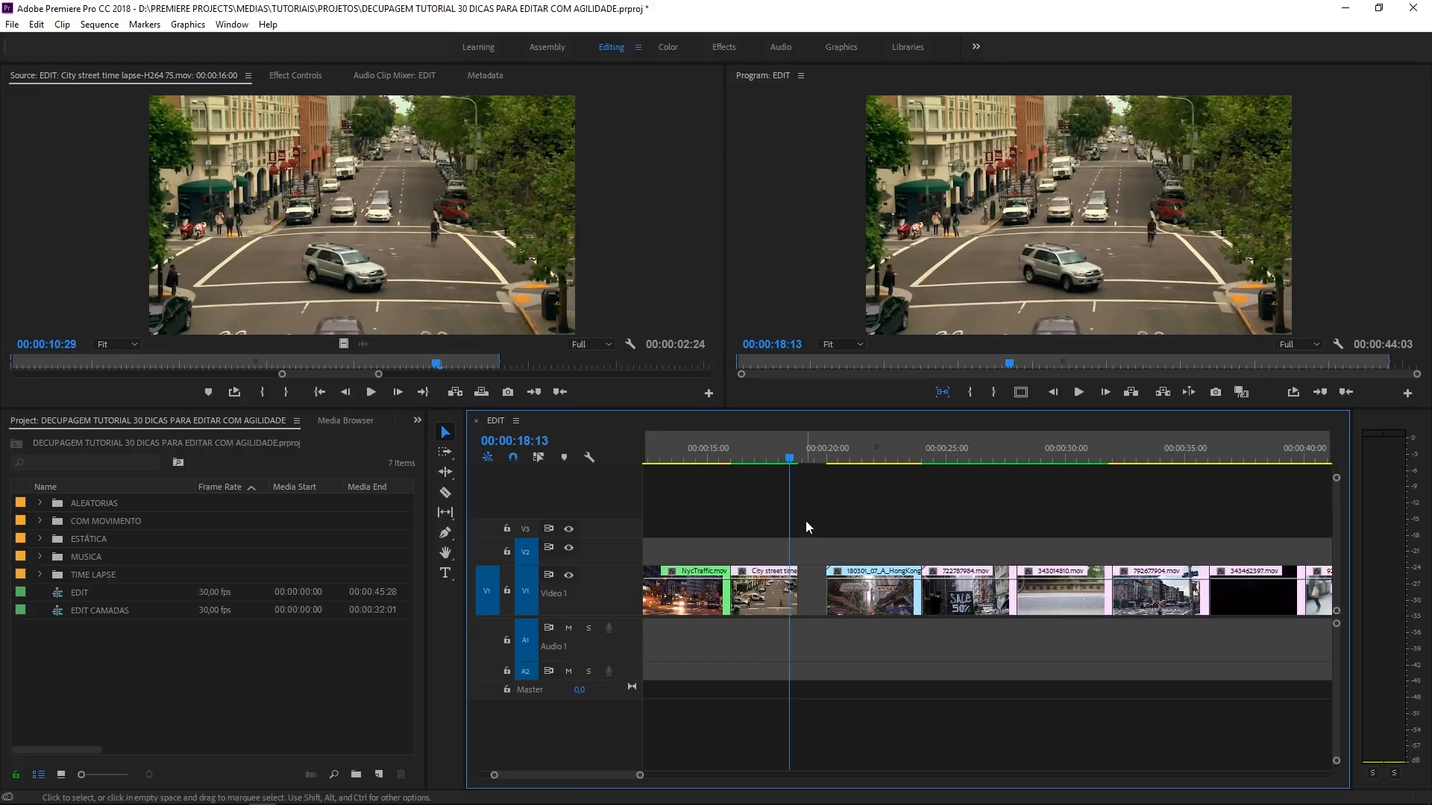
{"action": "key", "text": "ctrl+z"}
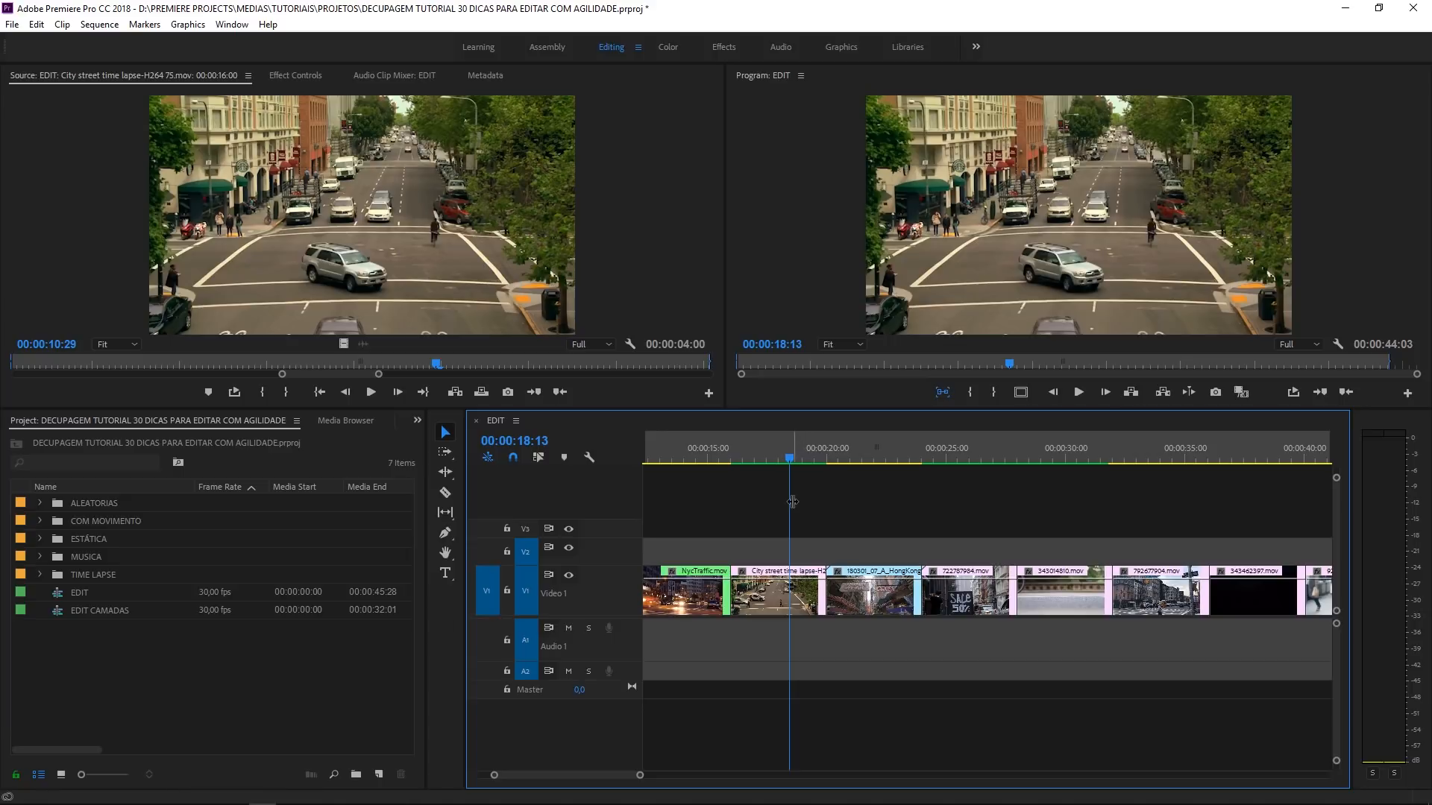
- Load the original City street time lapse clip at the matching frame and mark its range from 00:00:16:11 to 00:00:21:00
{"action": "key", "text": "f"}
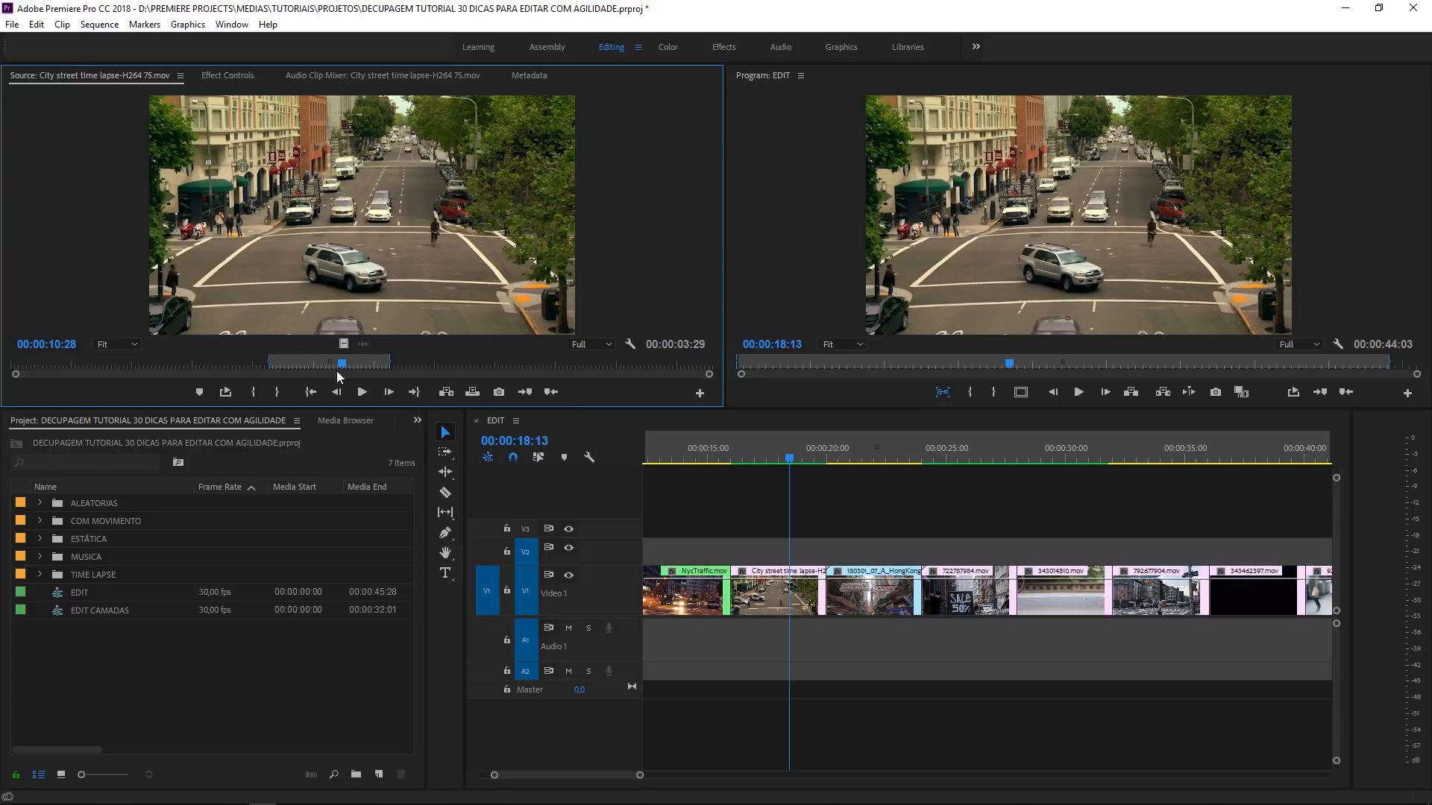
{"action": "left_click_drag", "start_coordinate": [389, 363], "coordinate": [307, 363]}
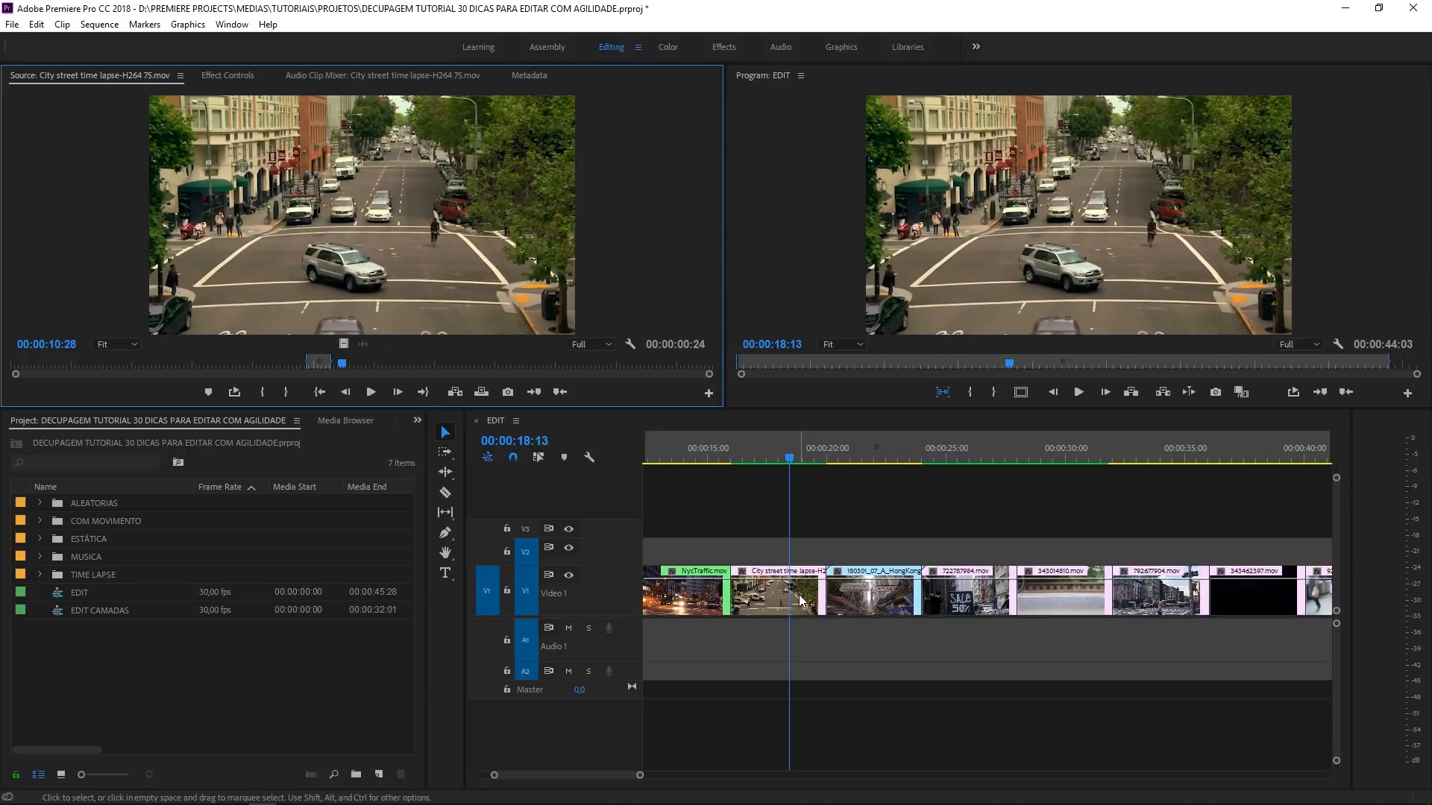
{"action": "left_click", "coordinate": [510, 364]}
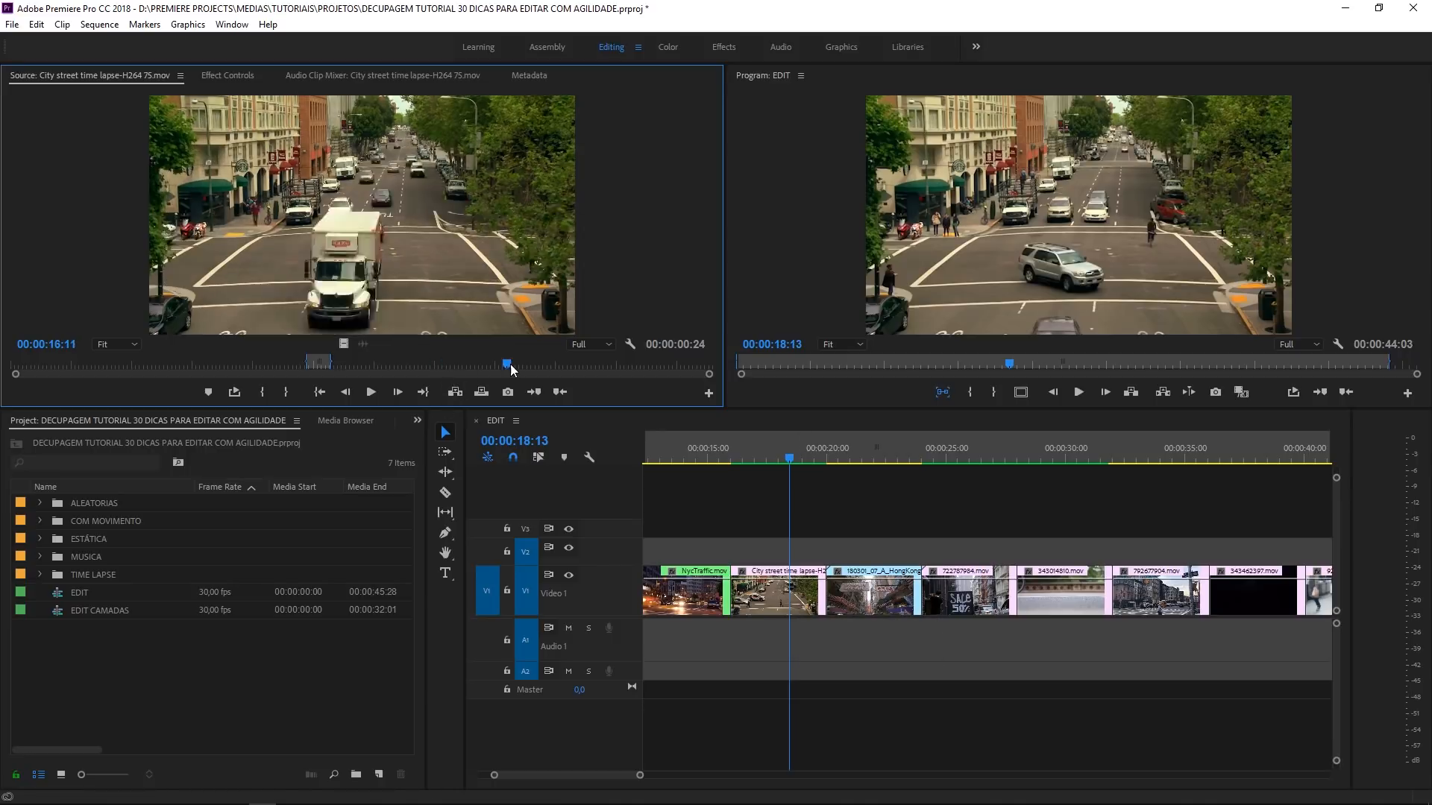
{"action": "key", "text": "i"}
{"action": "left_click", "coordinate": [645, 356]}
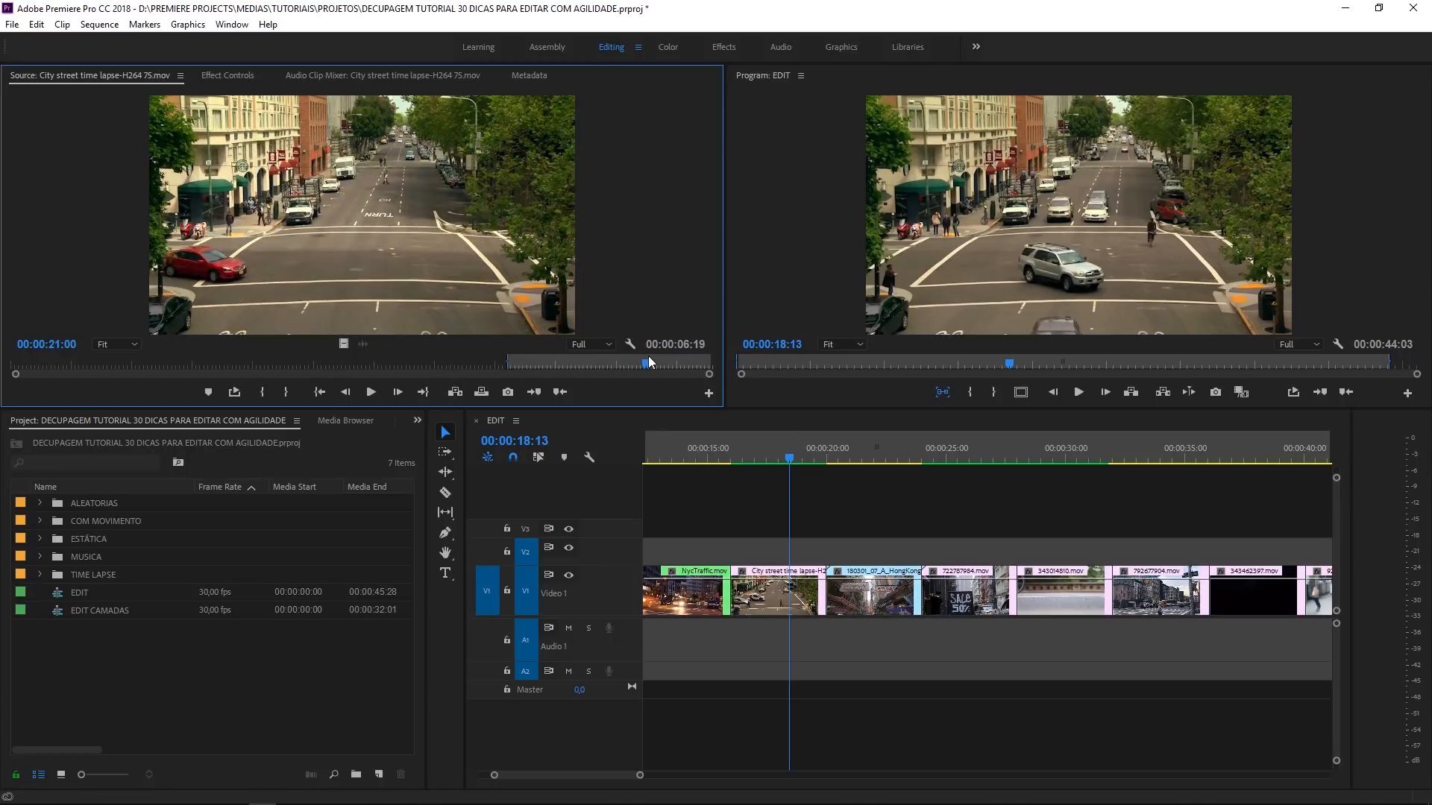
{"action": "key", "text": "o"}
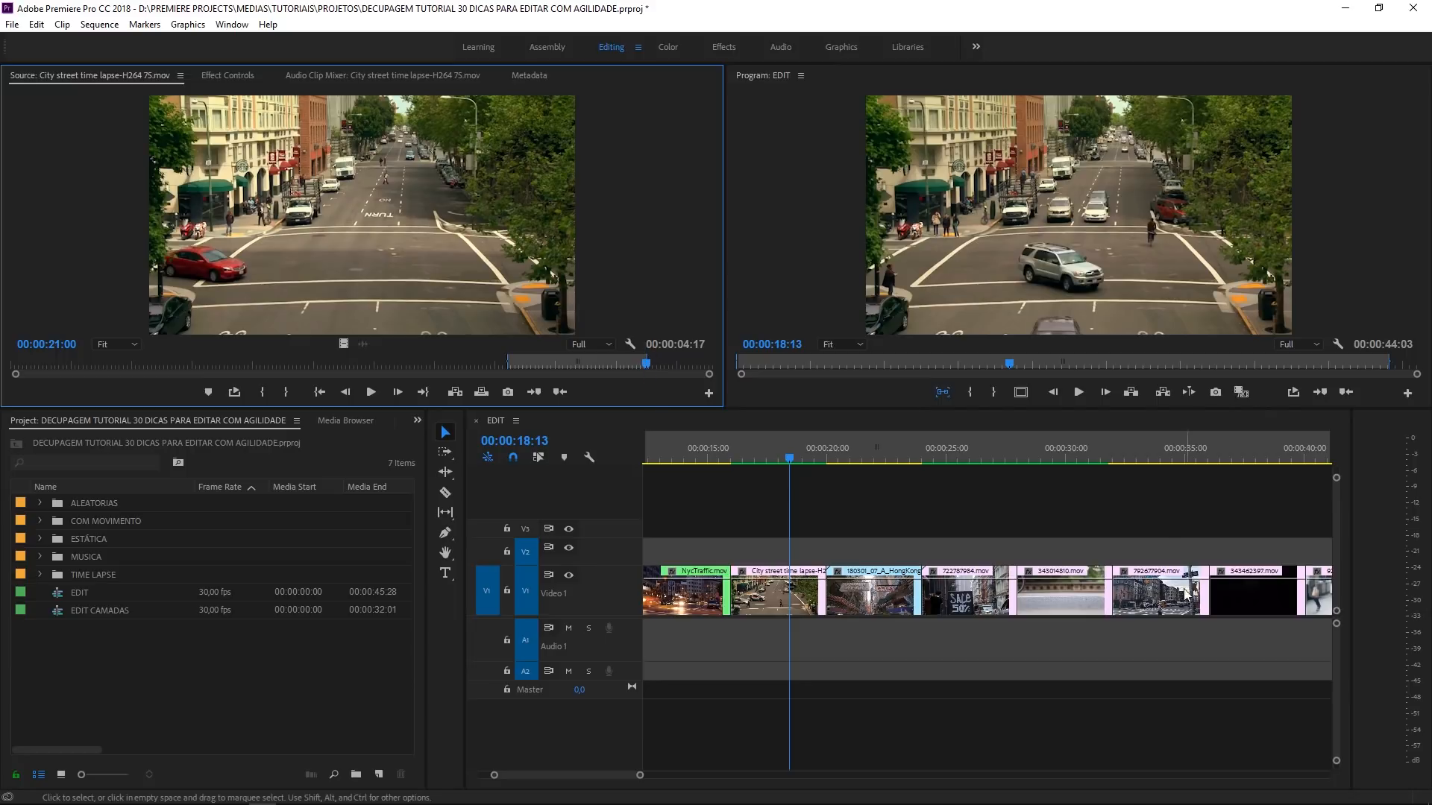
- Add only the video of the marked City street time lapse range at the end of the Video 1 track
{"action": "left_click", "coordinate": [1175, 531]}
{"action": "key", "text": "backslash"}
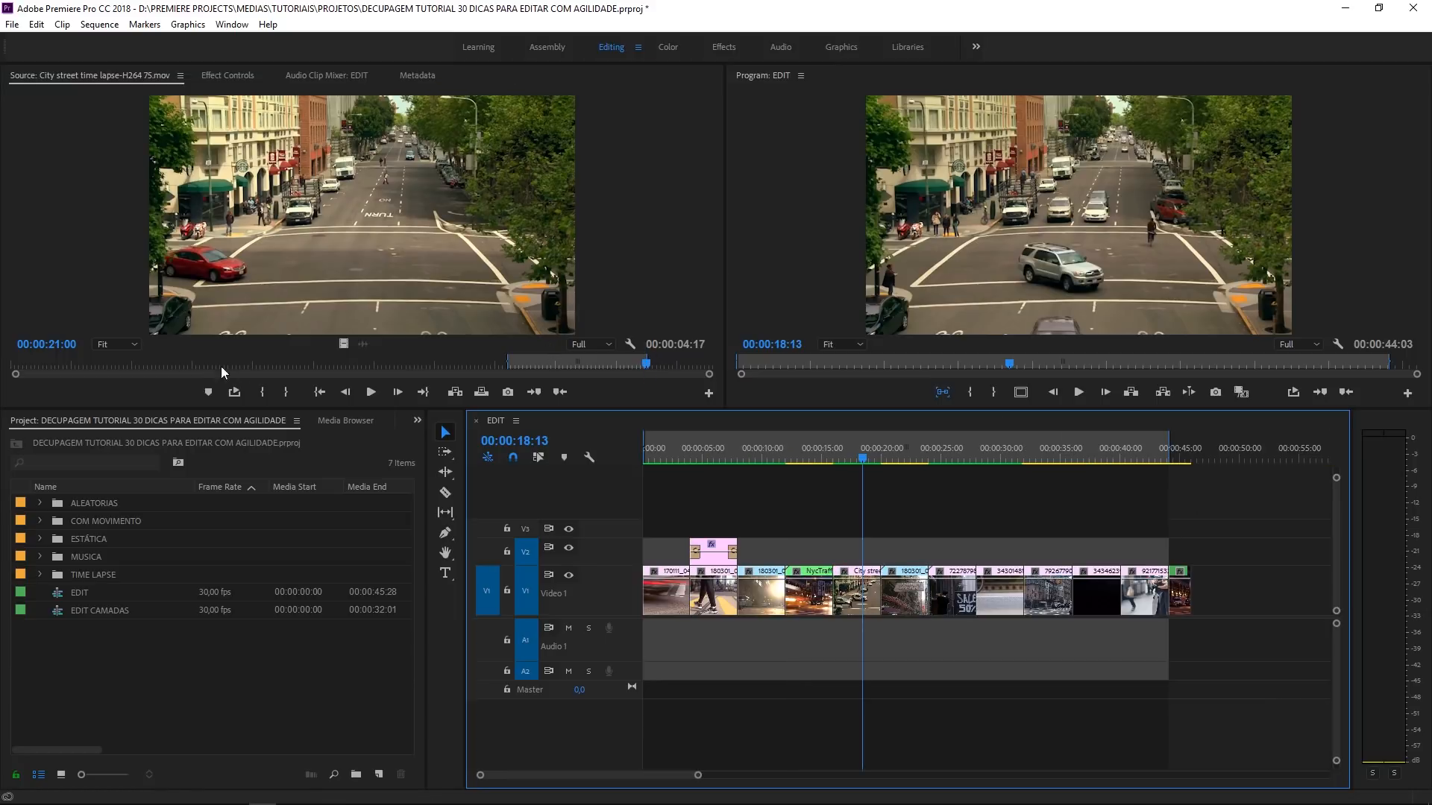
{"action": "left_click_drag", "start_coordinate": [338, 343], "coordinate": [1212, 591]}
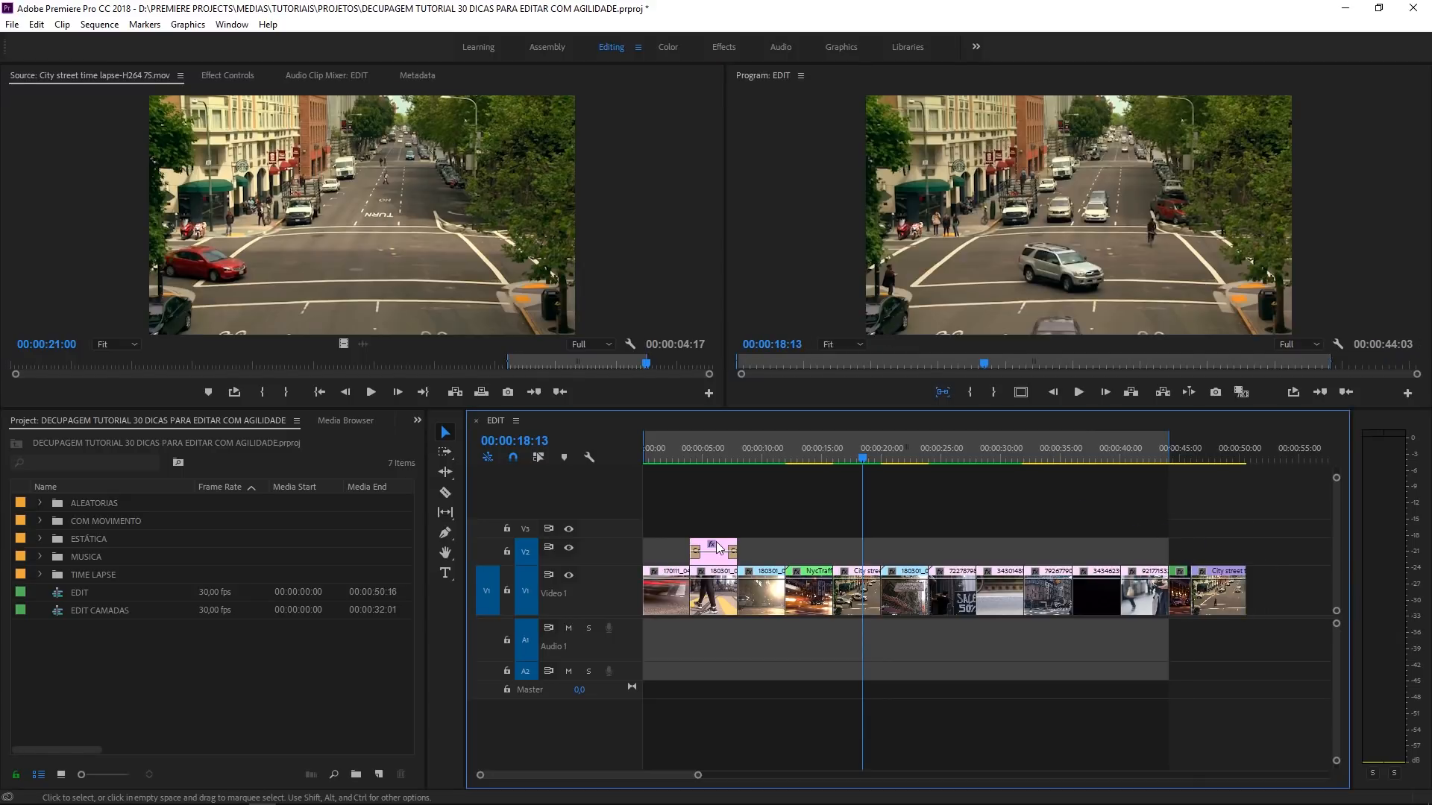
- Place only the marked range's video on Video 2, aligned with the start of the original City street time lapse clip, and select it
{"action": "left_click", "coordinate": [874, 457]}
{"action": "key", "text": "="}
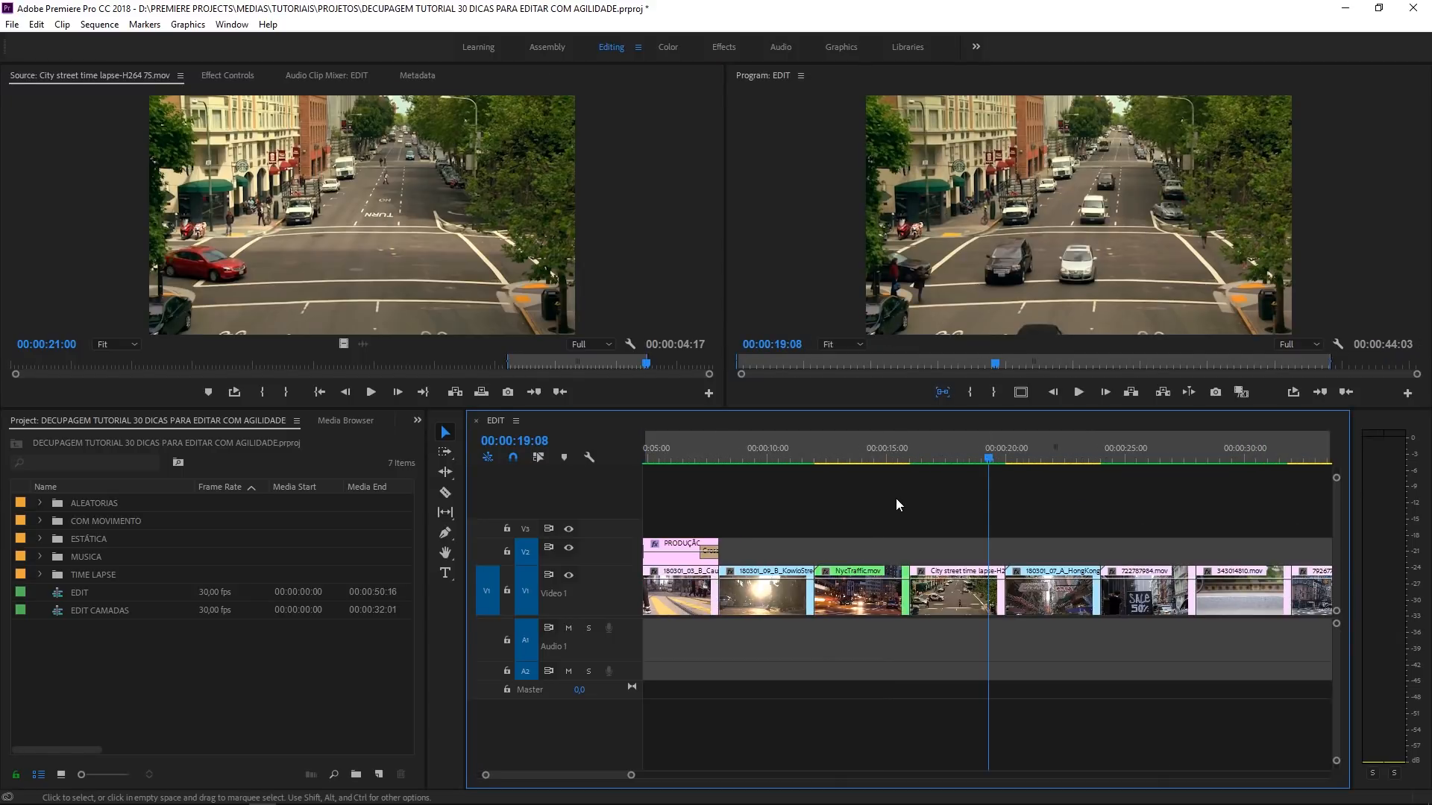
{"action": "left_click", "coordinate": [924, 452]}
{"action": "left_click_drag", "start_coordinate": [344, 344], "coordinate": [908, 551]}
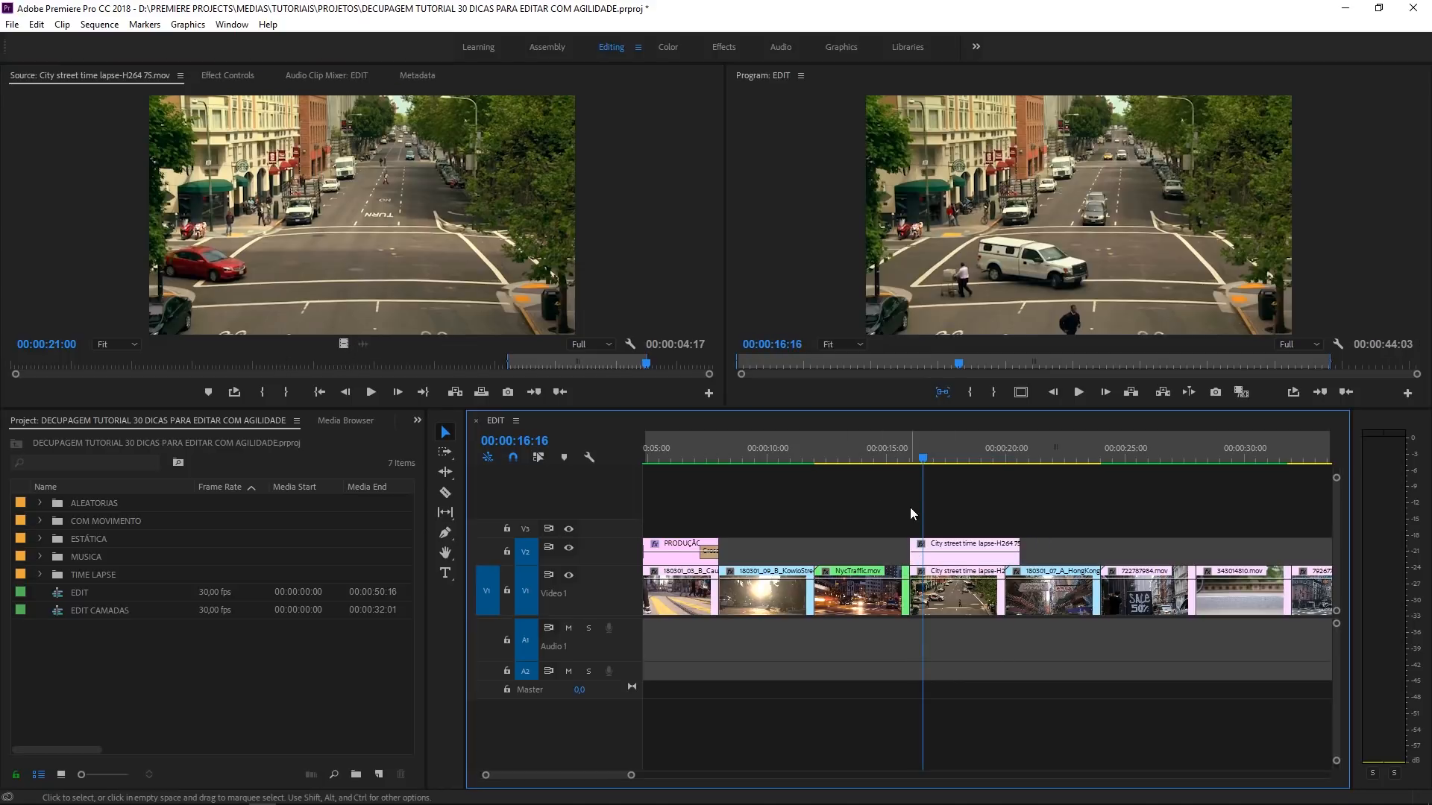
{"action": "left_click", "coordinate": [958, 458]}
{"action": "left_click_drag", "start_coordinate": [1019, 513], "coordinate": [969, 537]}
{"action": "left_click_drag", "start_coordinate": [887, 505], "coordinate": [945, 548]}
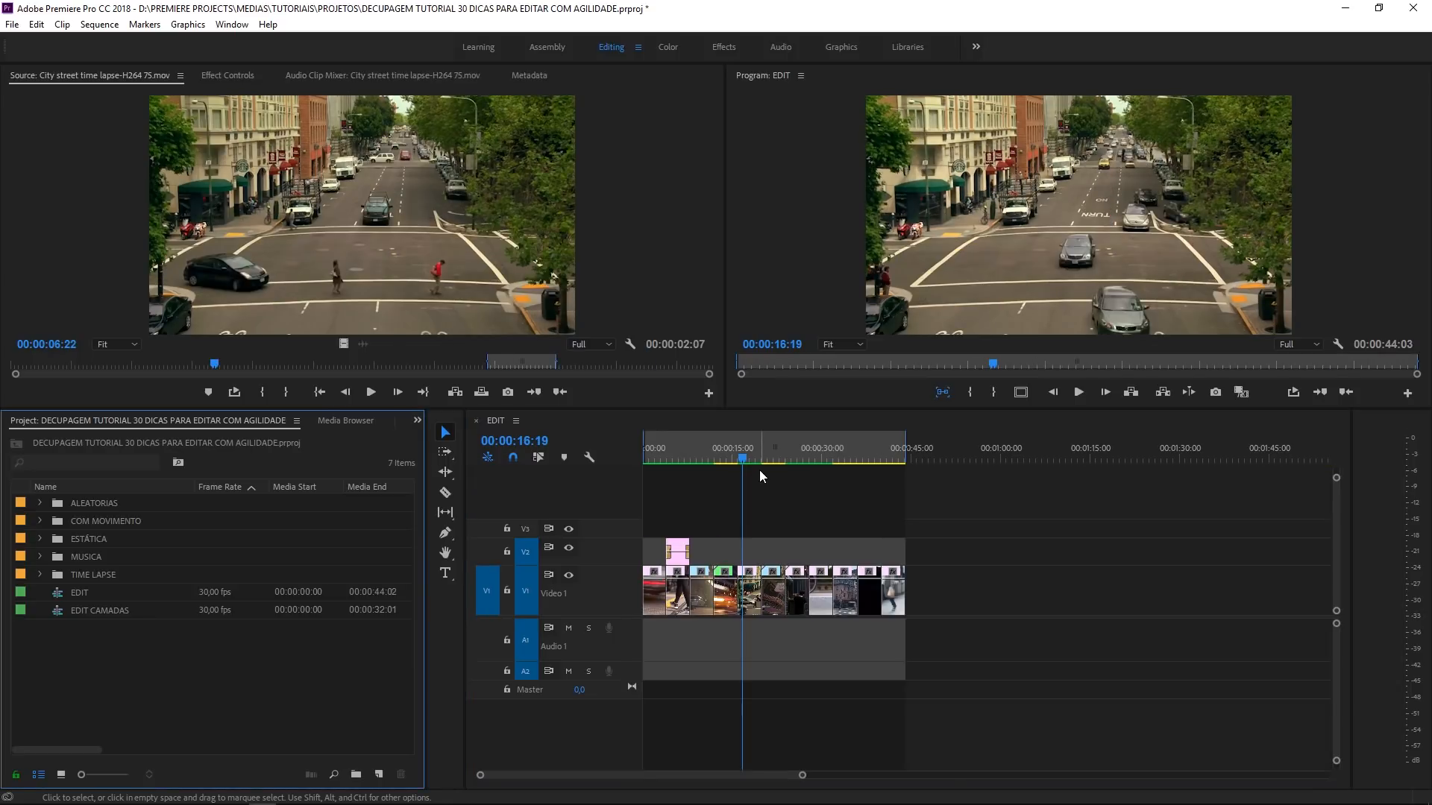
- Load the original City street time lapse clip matched to 00:00:19:08, and the original NycTraffic.mov matched to 00:00:15:19
{"action": "left_click", "coordinate": [759, 458]}
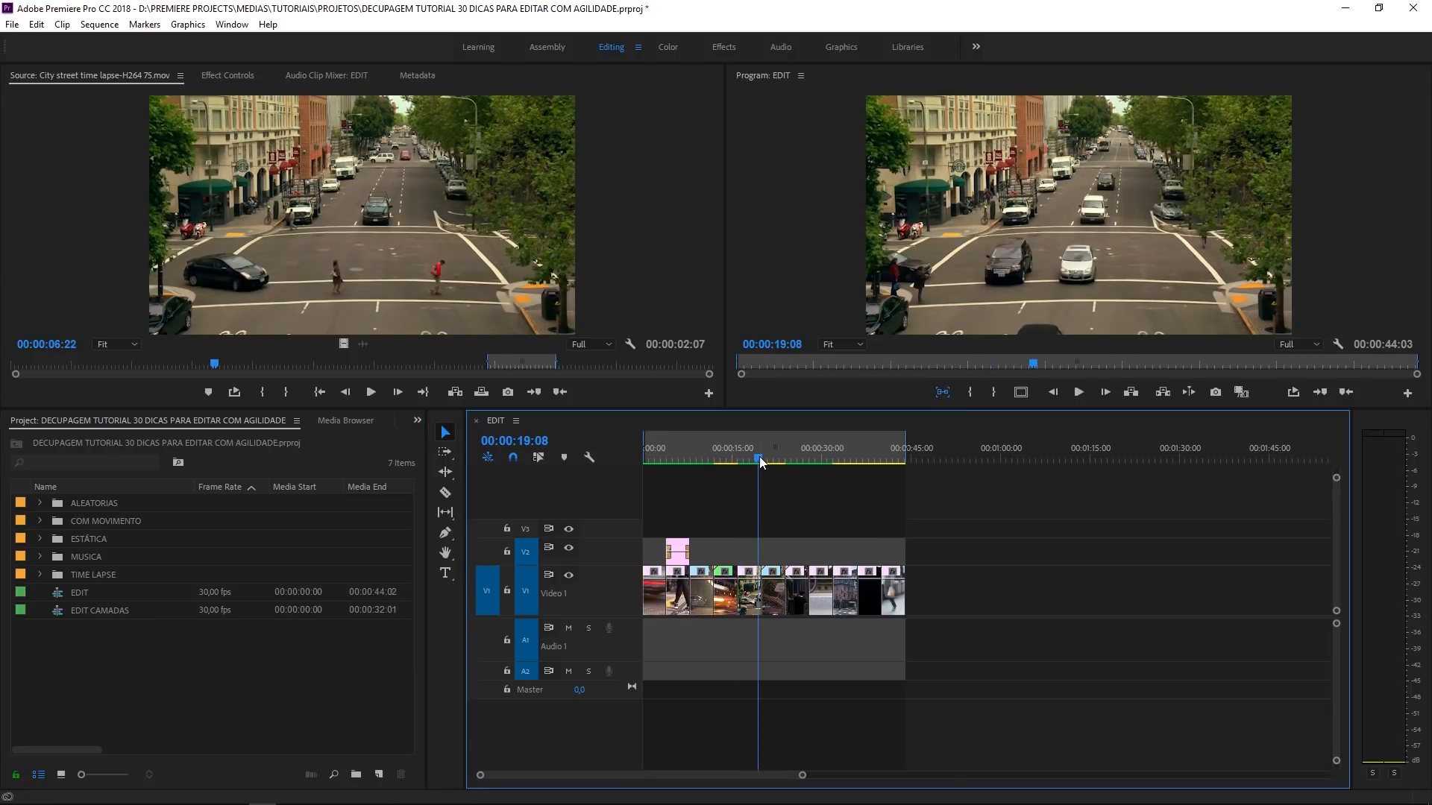
{"action": "key", "text": "f"}
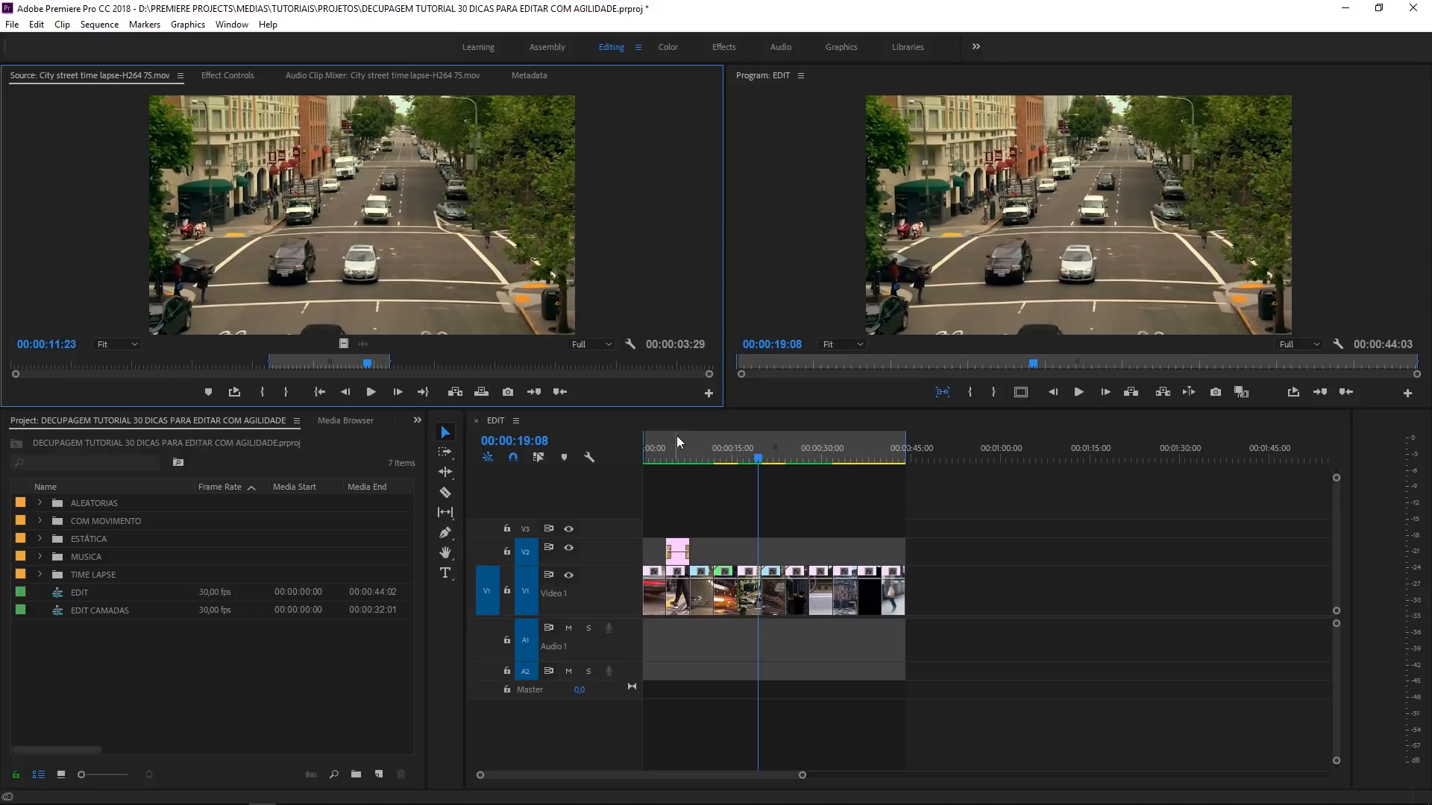
{"action": "left_click", "coordinate": [737, 459]}
{"action": "key", "text": "f"}
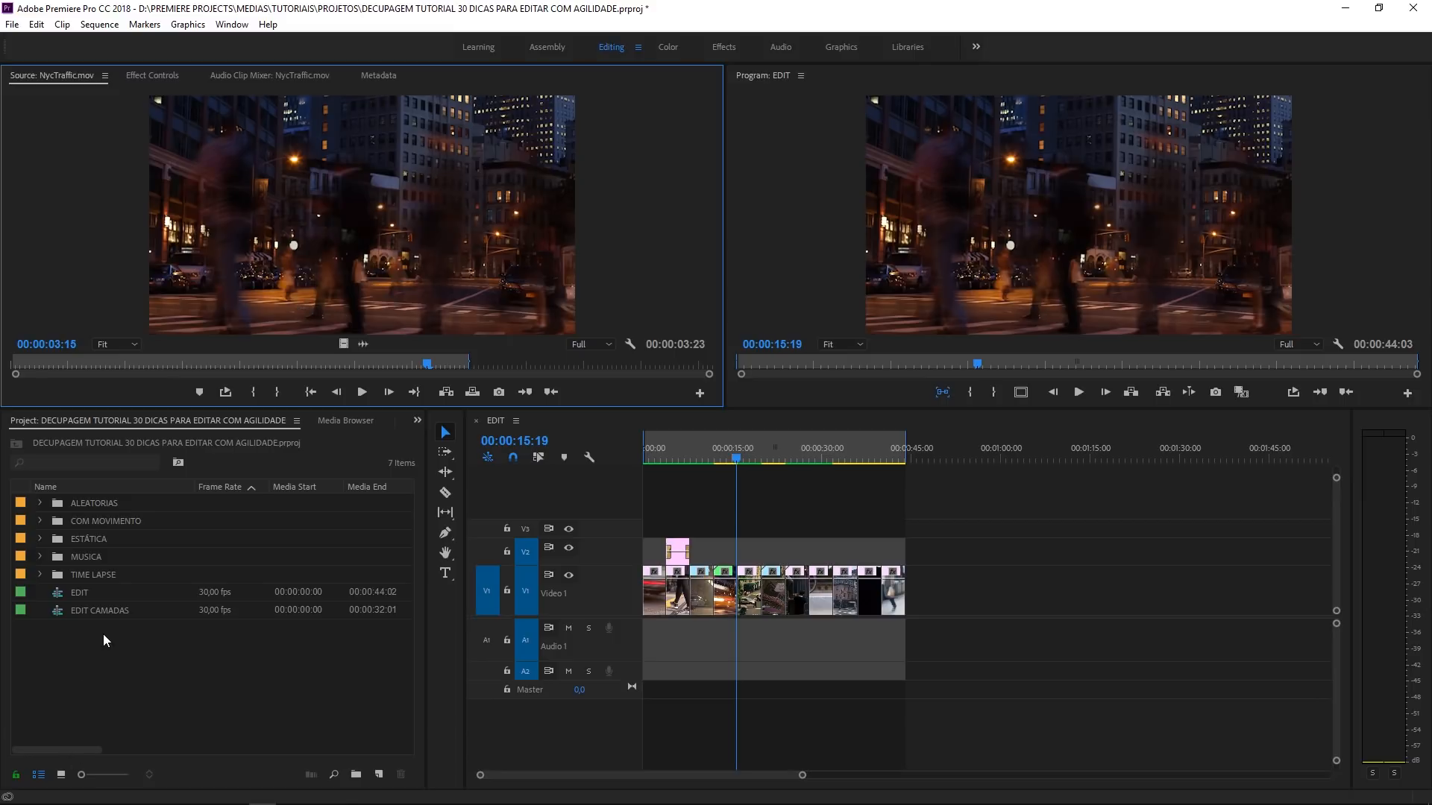
- Expand the TIME LAPSE, MUSICA, ESTÁTICA and COM MOVIMENTO bins, keep ALEATORIAS collapsed, and widen the project area to show more metadata columns
{"action": "left_click", "coordinate": [41, 575]}
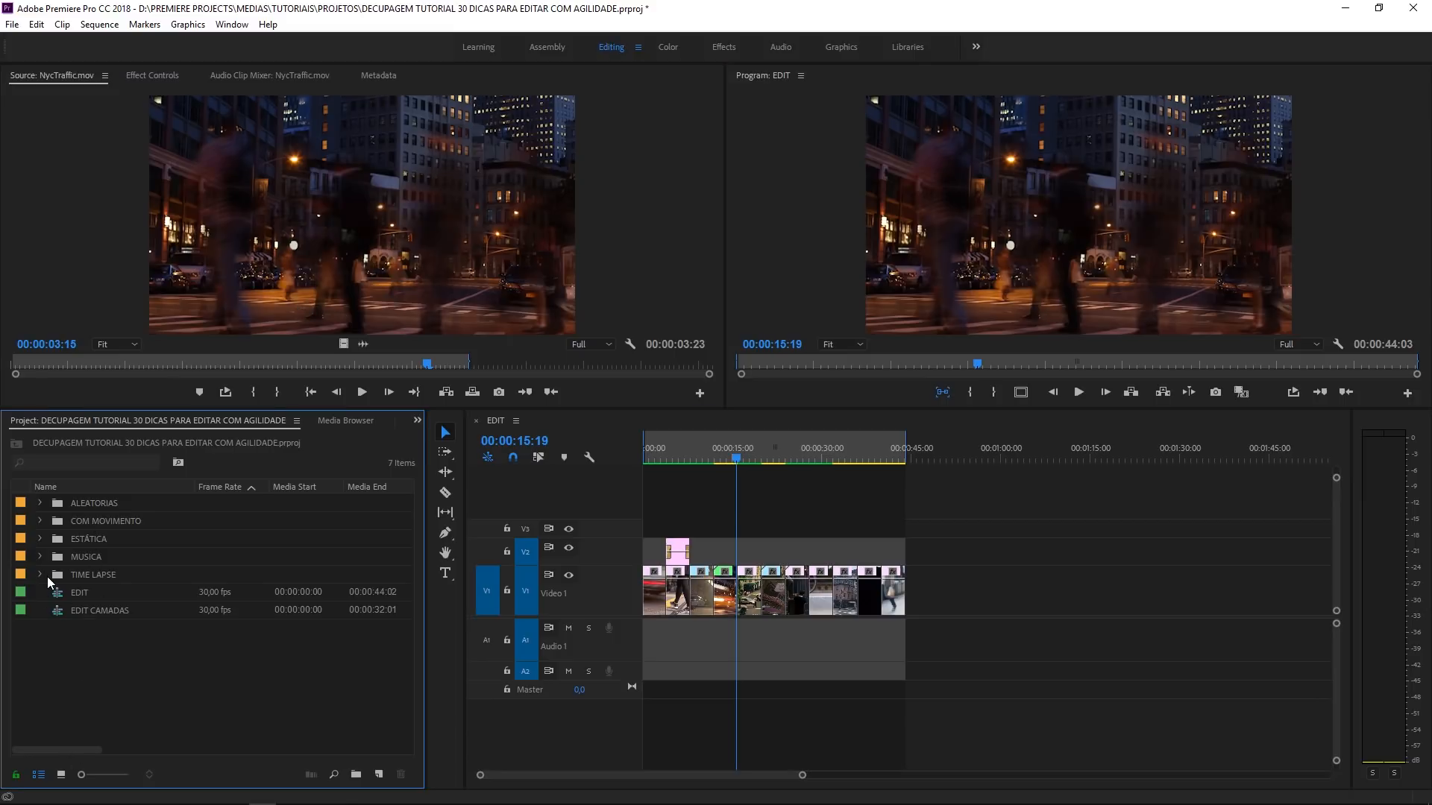
{"action": "left_click", "coordinate": [41, 556]}
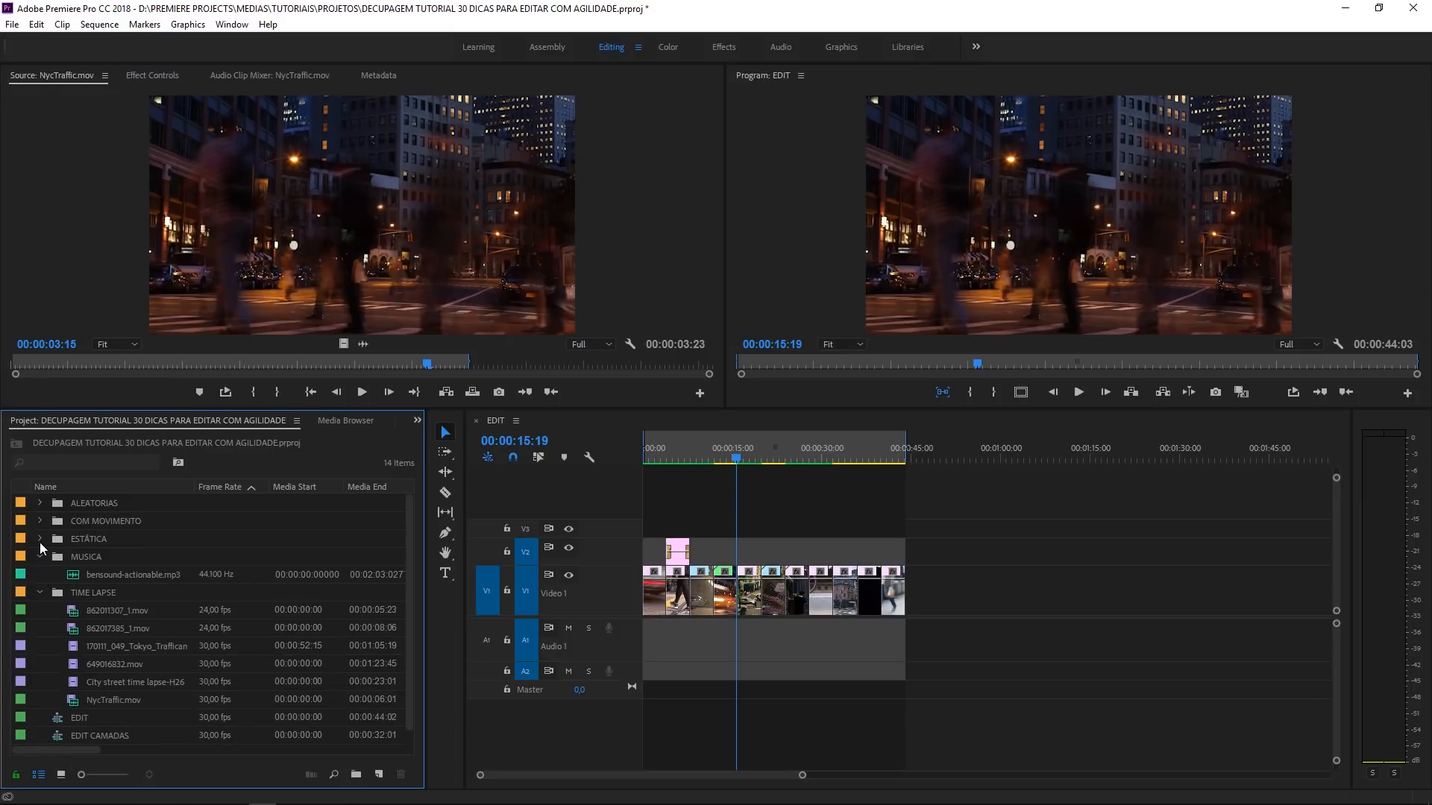
{"action": "left_click", "coordinate": [39, 538]}
{"action": "left_click", "coordinate": [40, 522]}
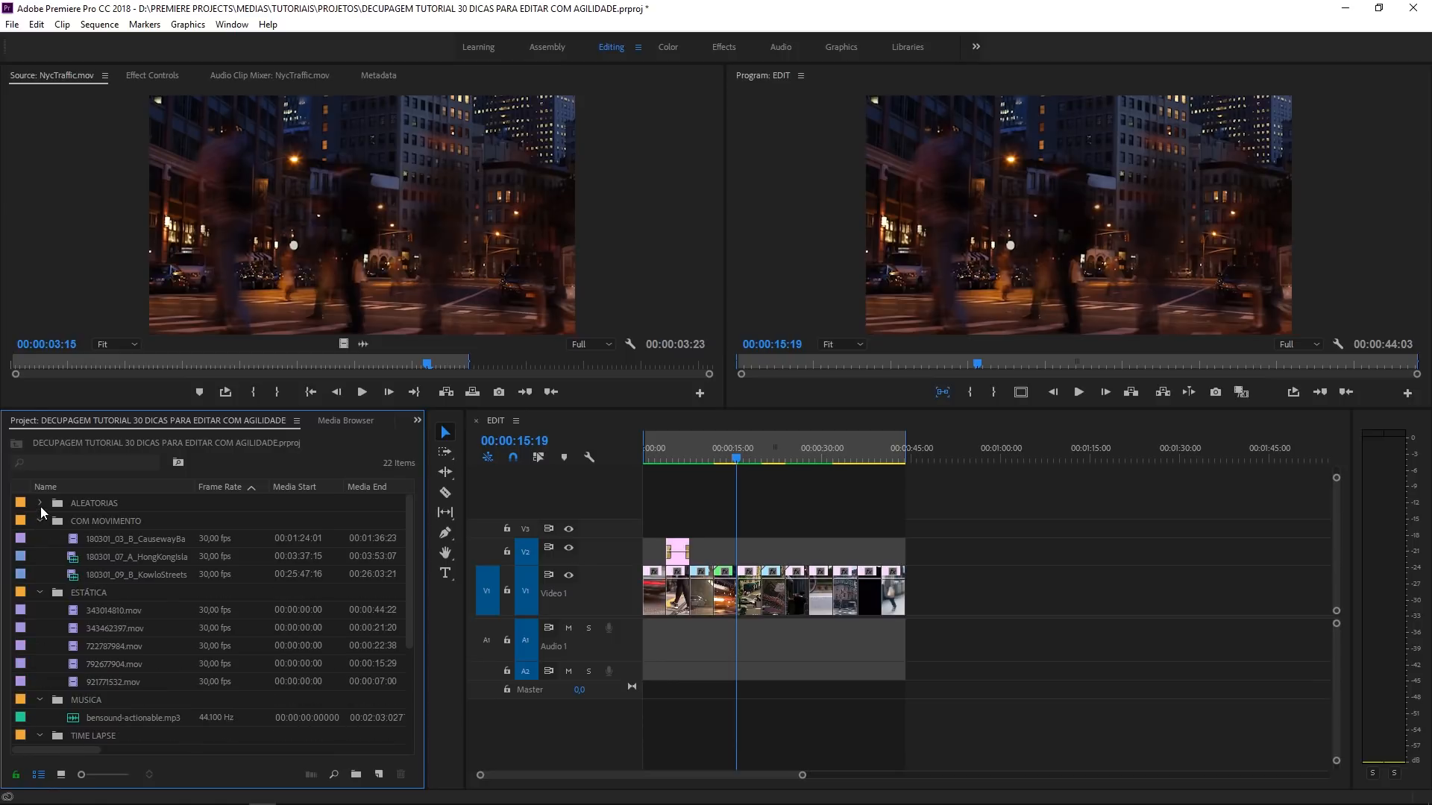
{"action": "left_click", "coordinate": [40, 505]}
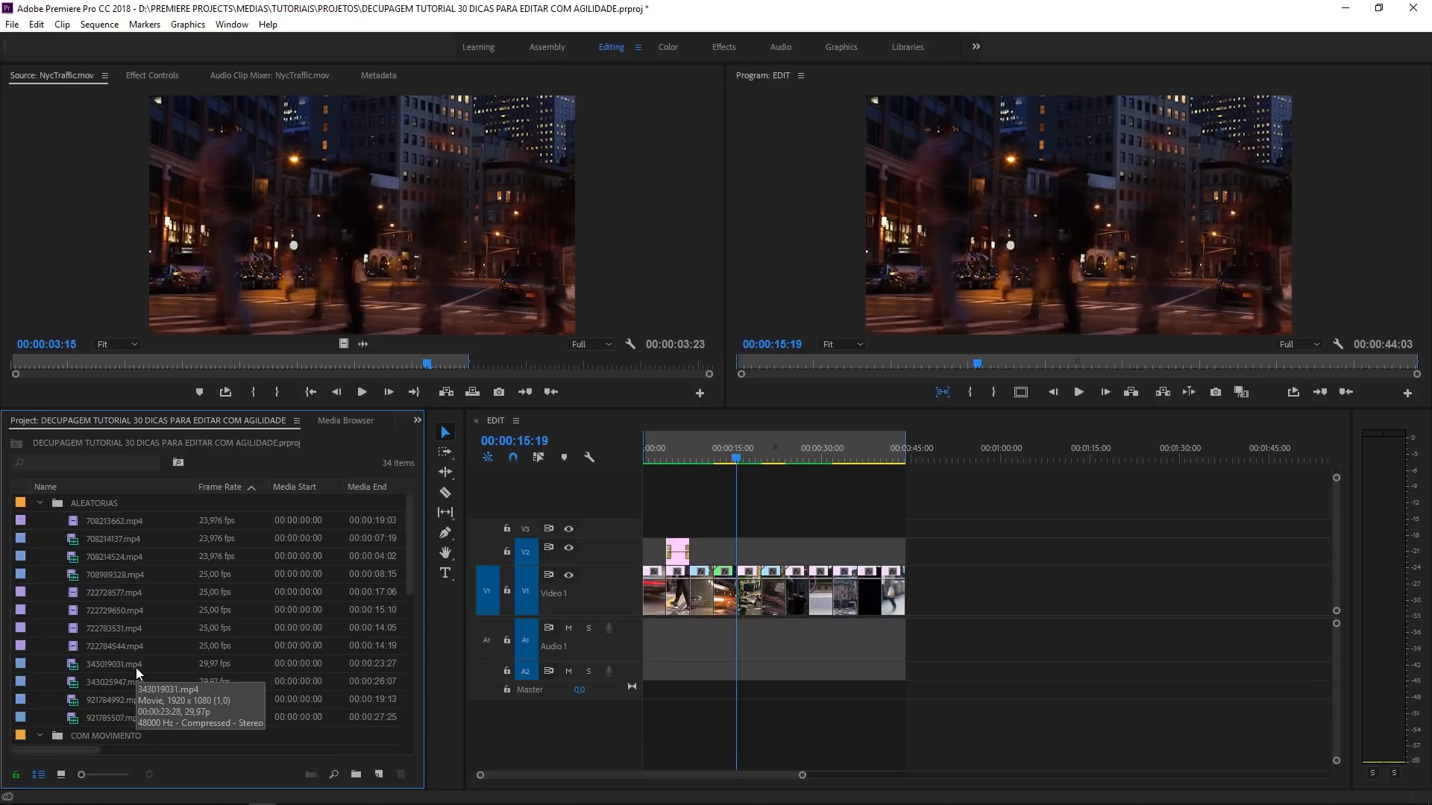
{"action": "left_click", "coordinate": [39, 503]}
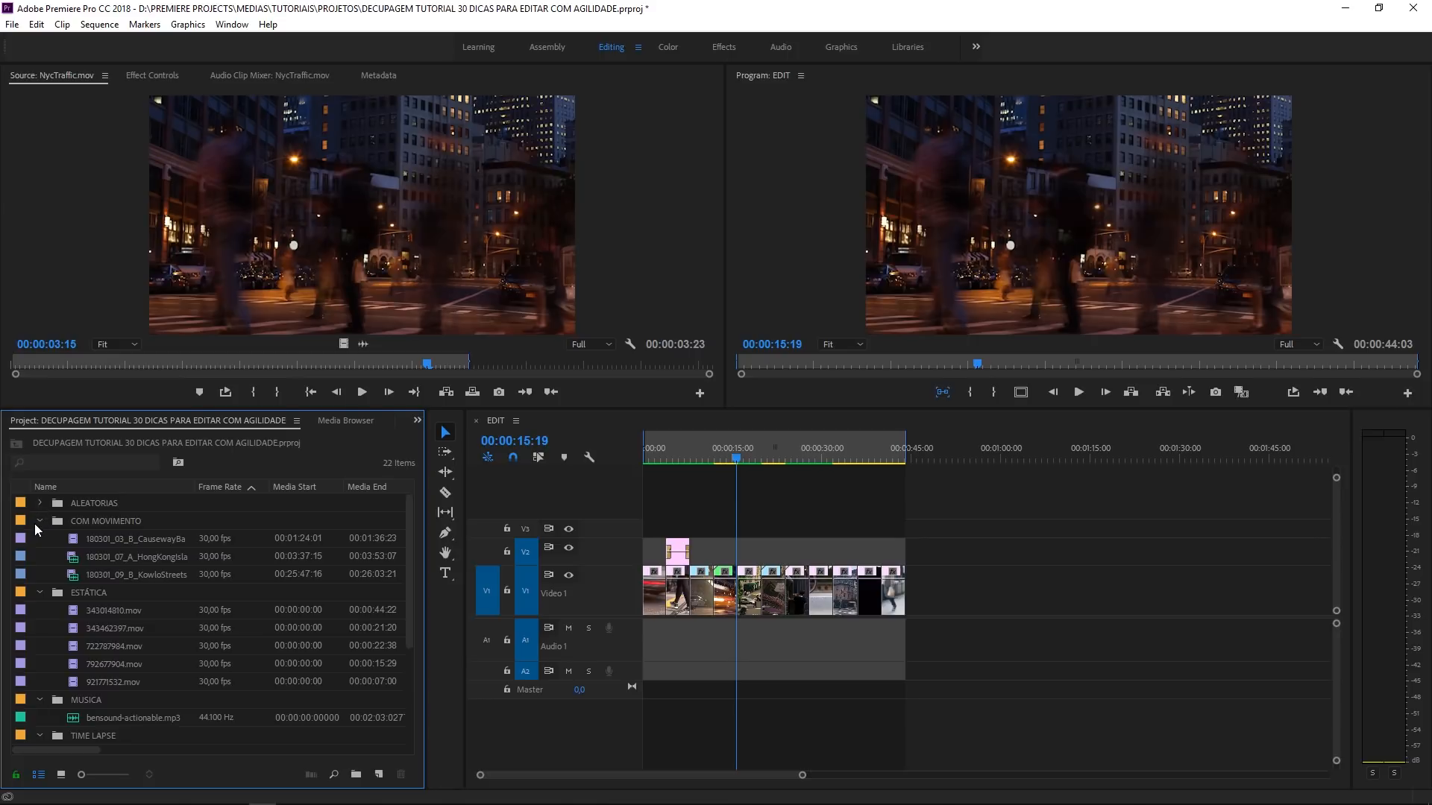
{"action": "left_click", "coordinate": [39, 522]}
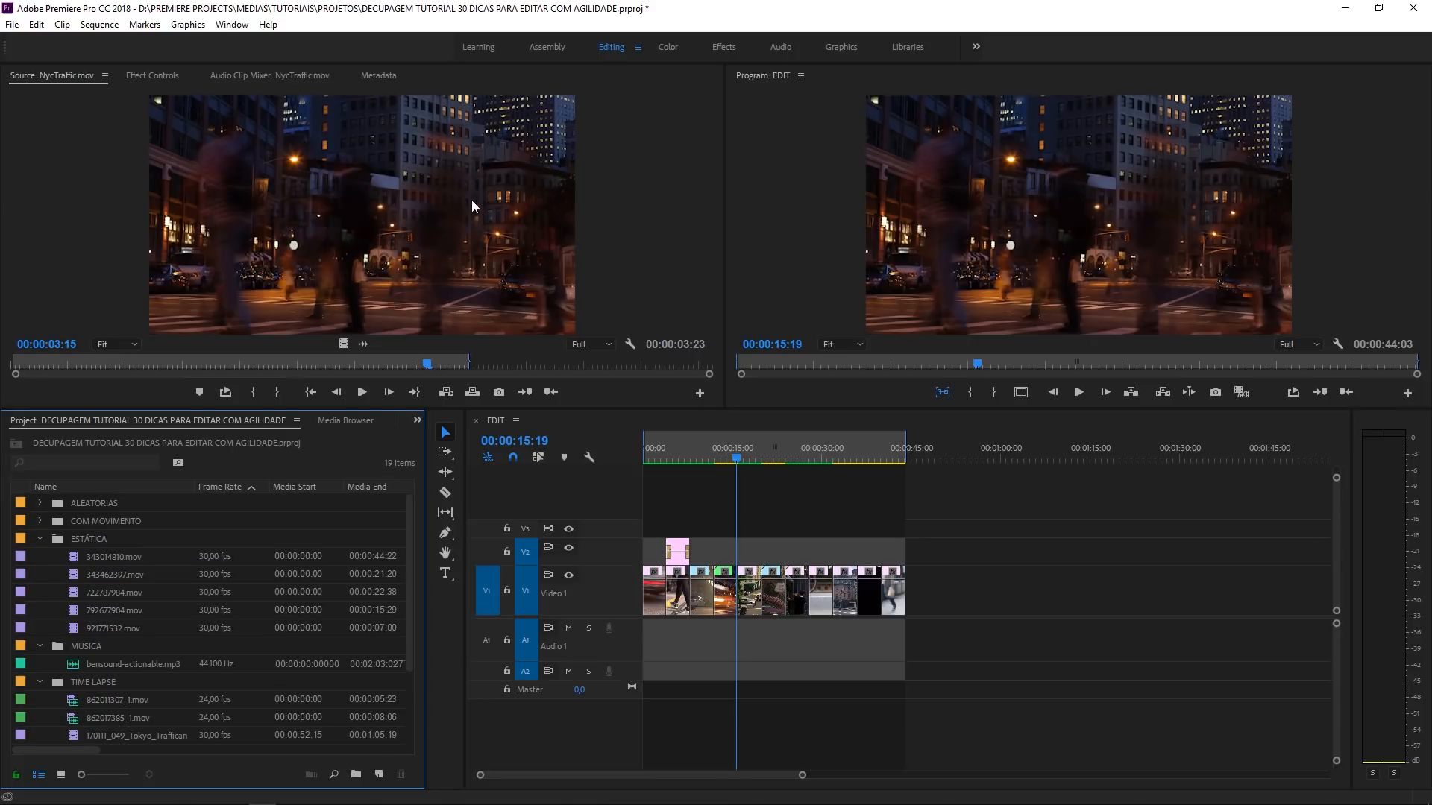
{"action": "left_click", "coordinate": [40, 521]}
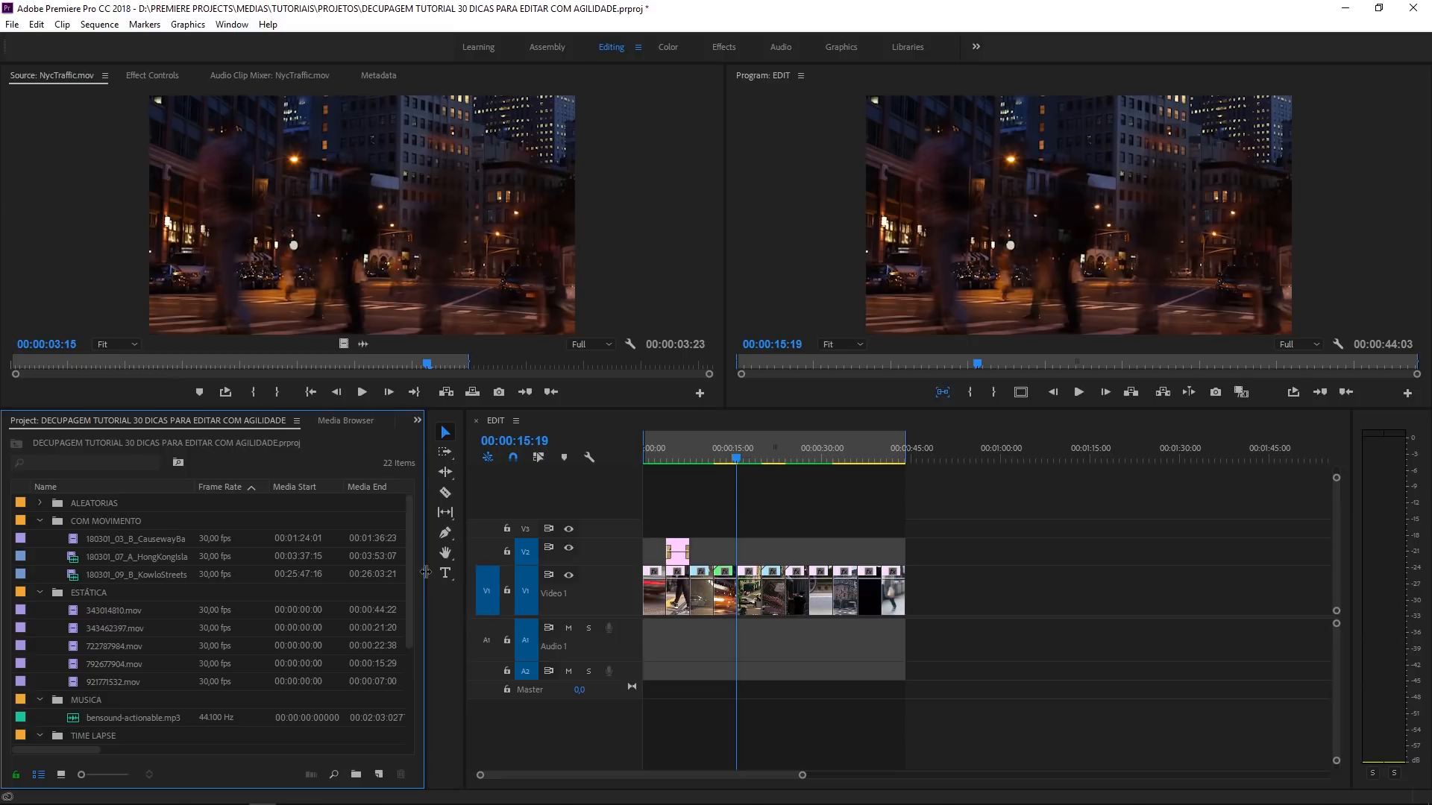
{"action": "left_click_drag", "start_coordinate": [423, 571], "coordinate": [610, 589]}
- Reveal the source item of the City street time lapse sequence clip in the project
{"action": "left_click", "coordinate": [964, 512]}
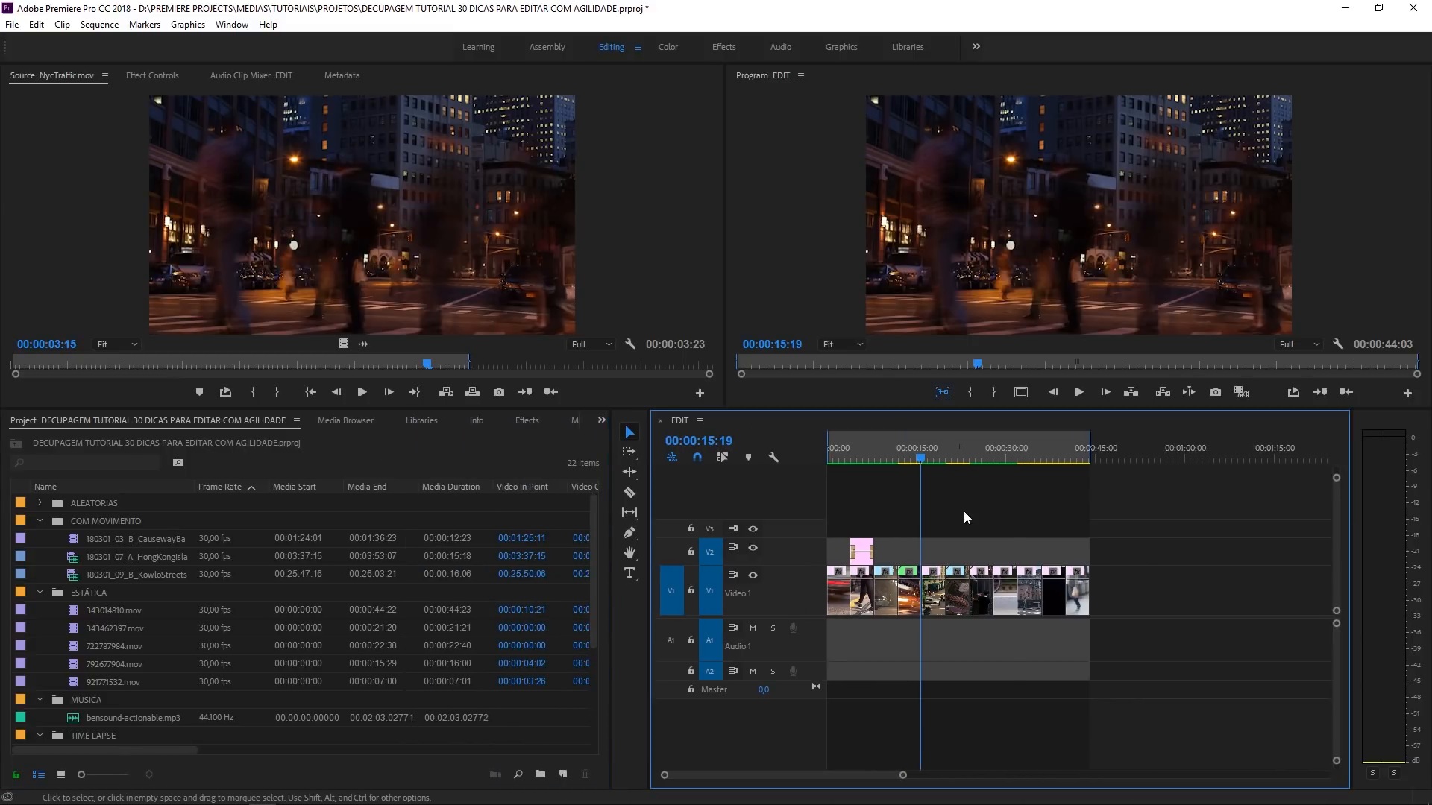
{"action": "key", "text": "equal"}
{"action": "key", "text": "equal"}
{"action": "left_click", "coordinate": [1027, 593]}
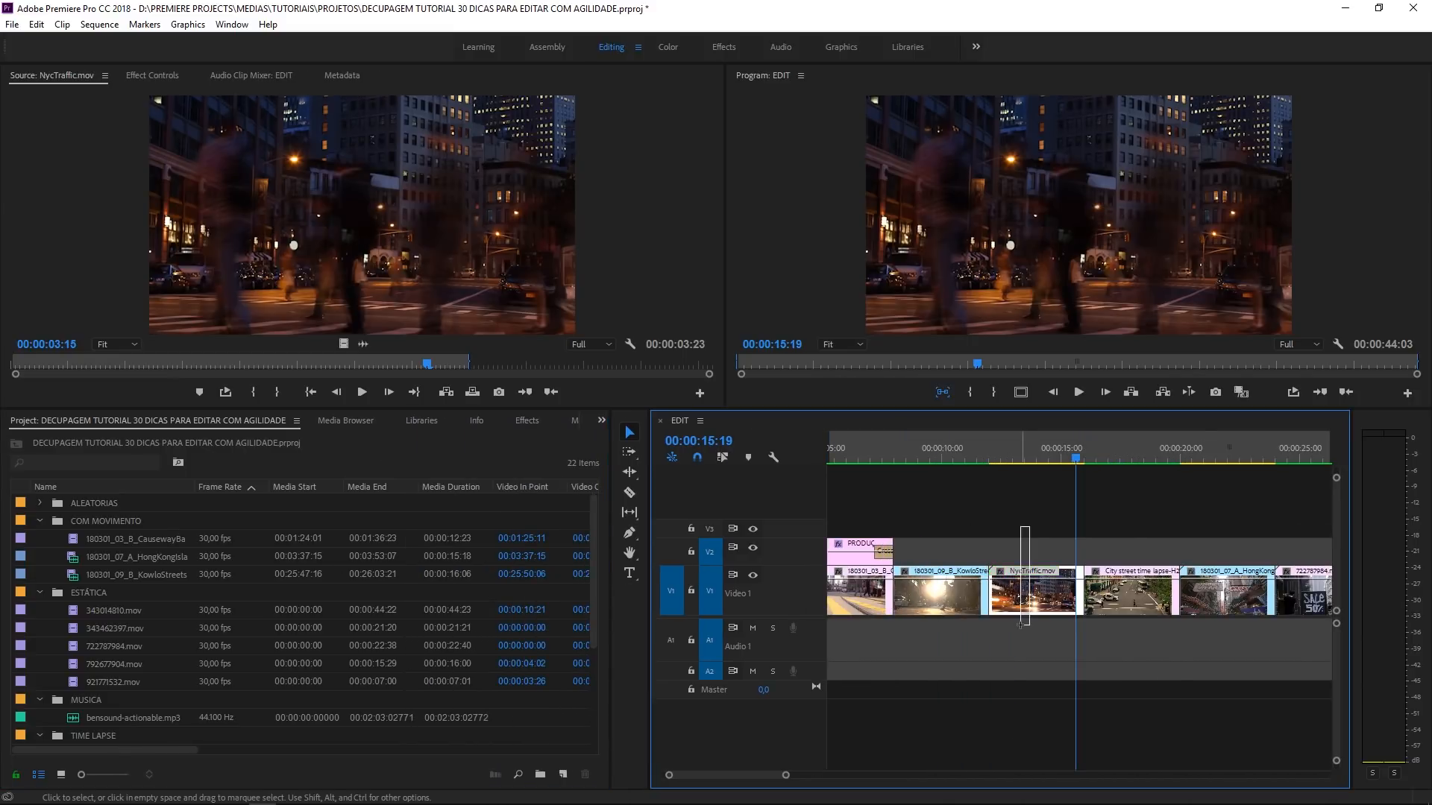
{"action": "right_click", "coordinate": [1130, 591]}
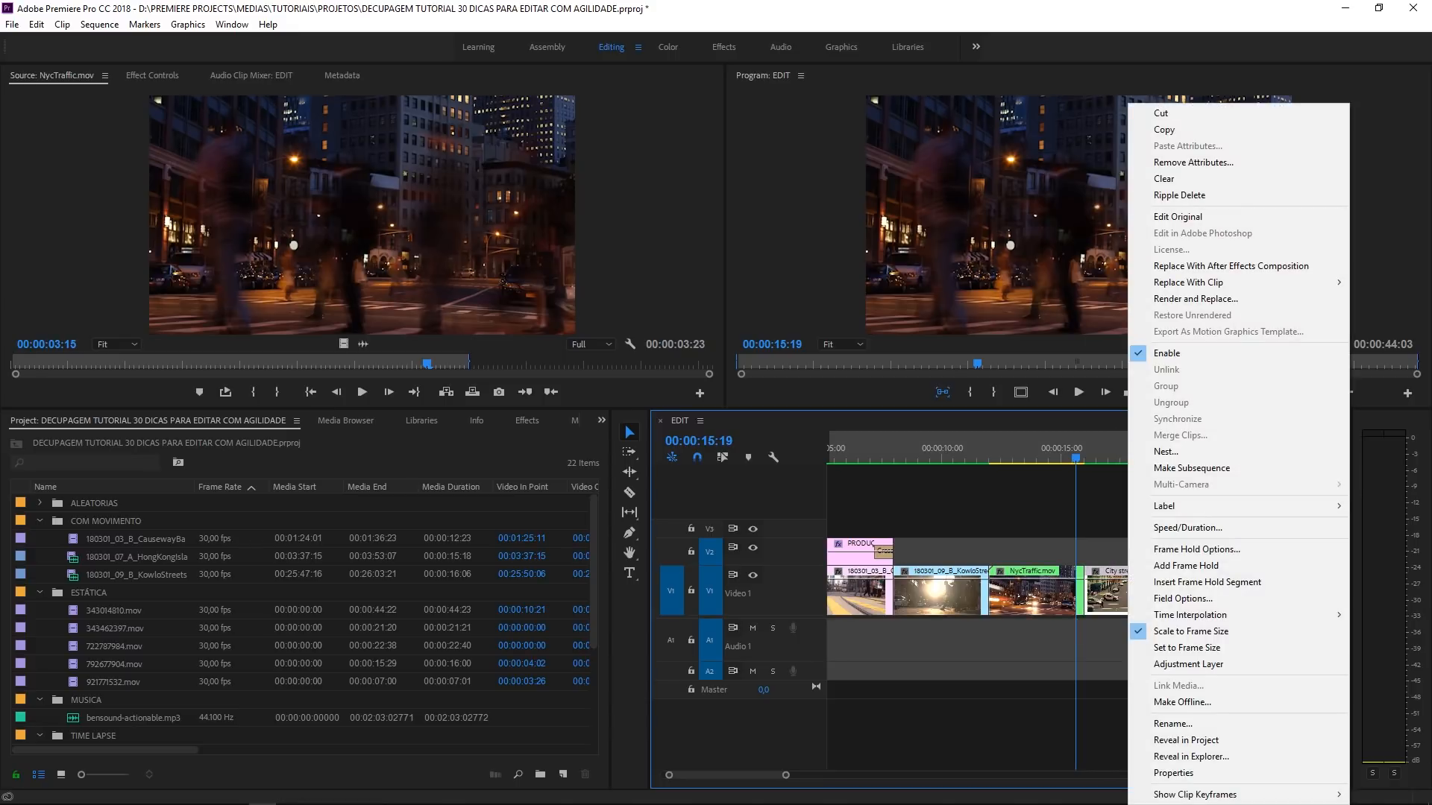
{"action": "left_click", "coordinate": [1269, 740]}
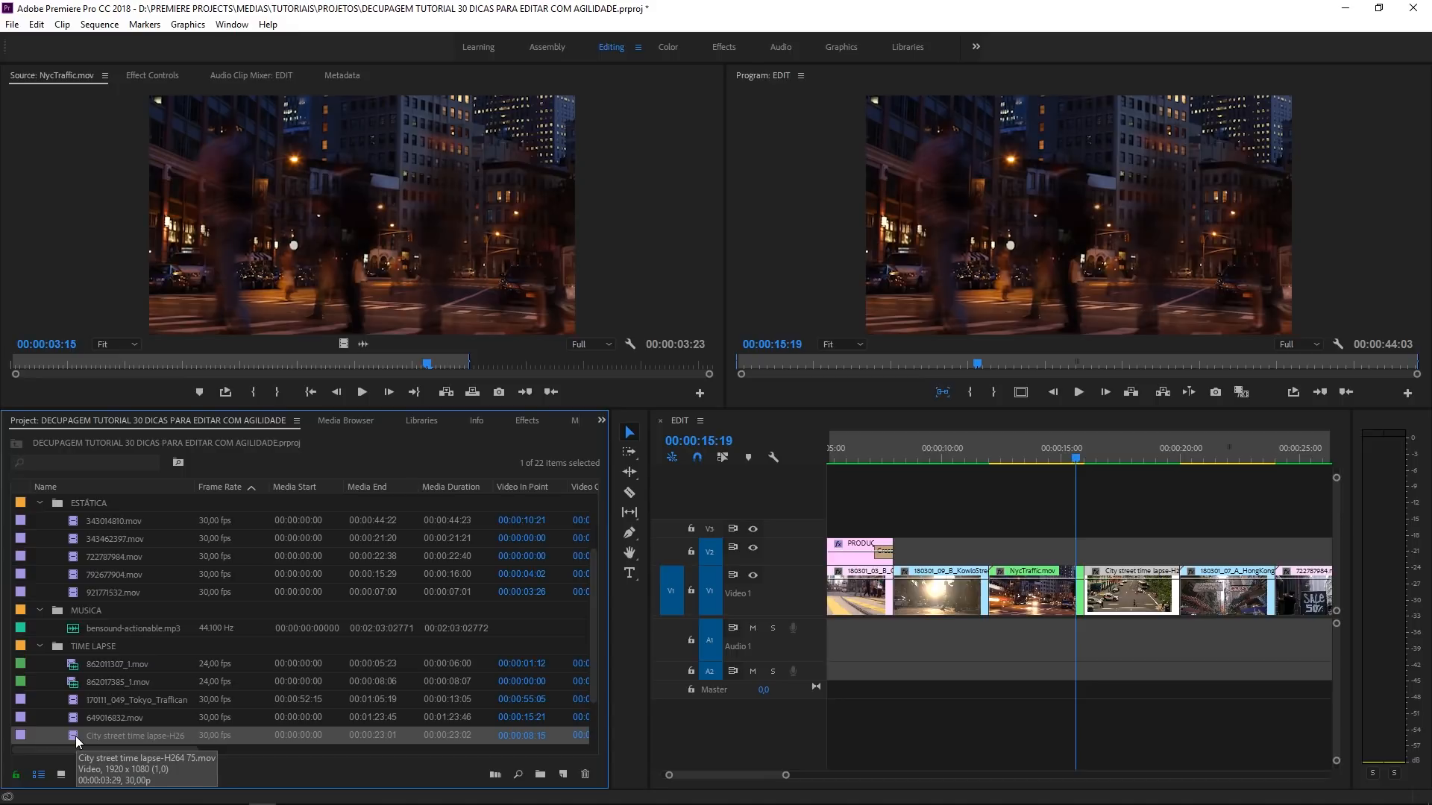
- Reveal the project item of the first Tokyo clip in the sequence and open that original as source
{"action": "left_click", "coordinate": [995, 515]}
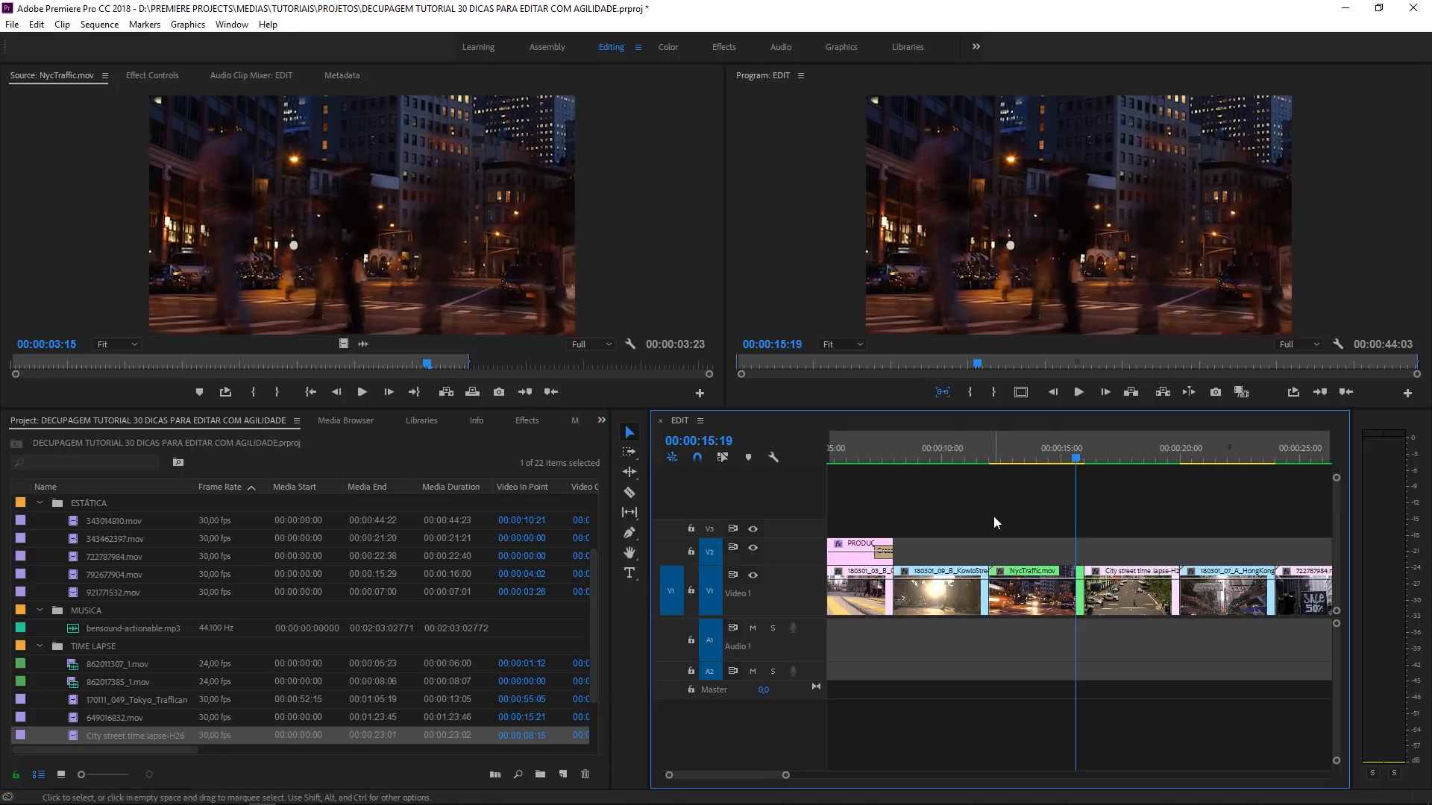
{"action": "key", "text": "Home"}
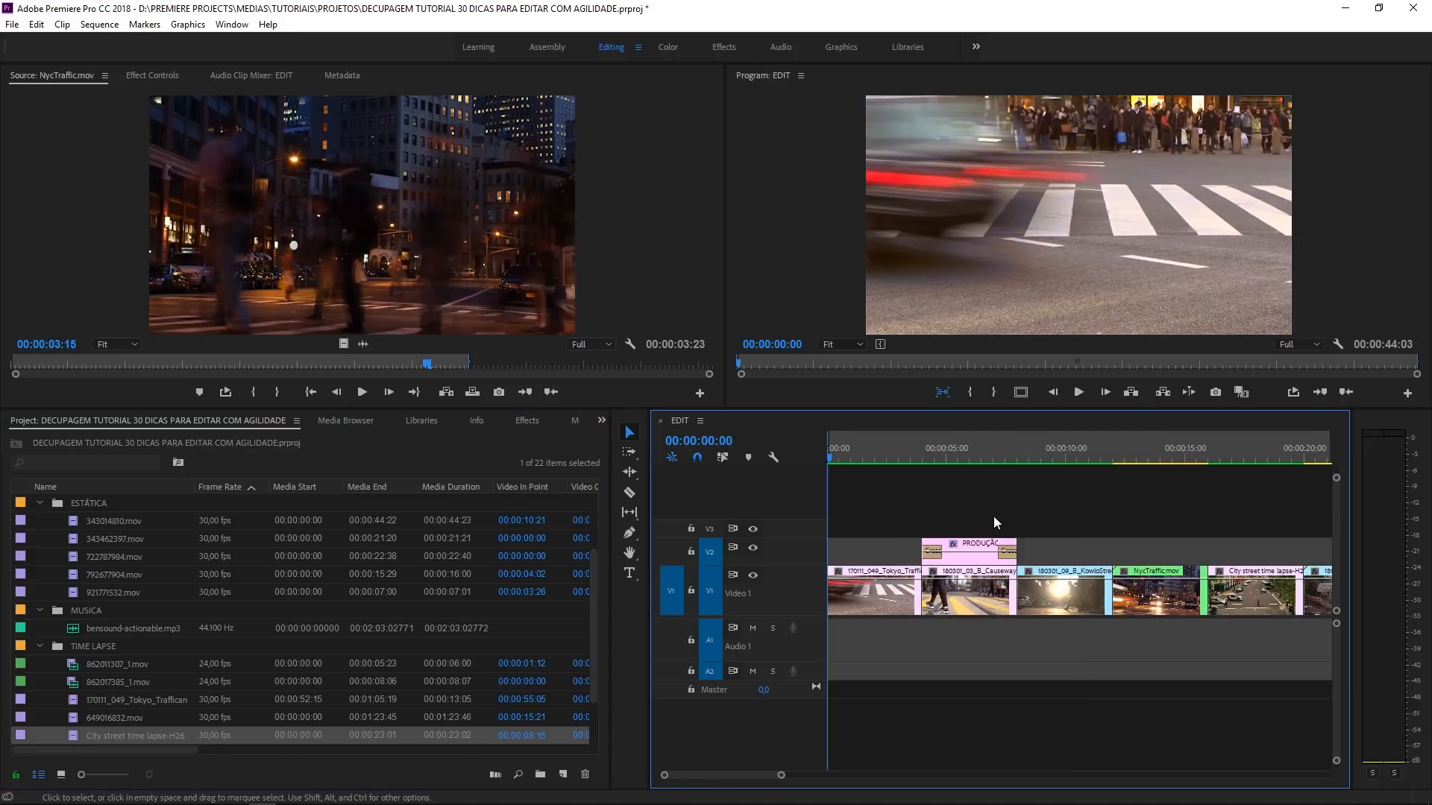
{"action": "right_click", "coordinate": [887, 584]}
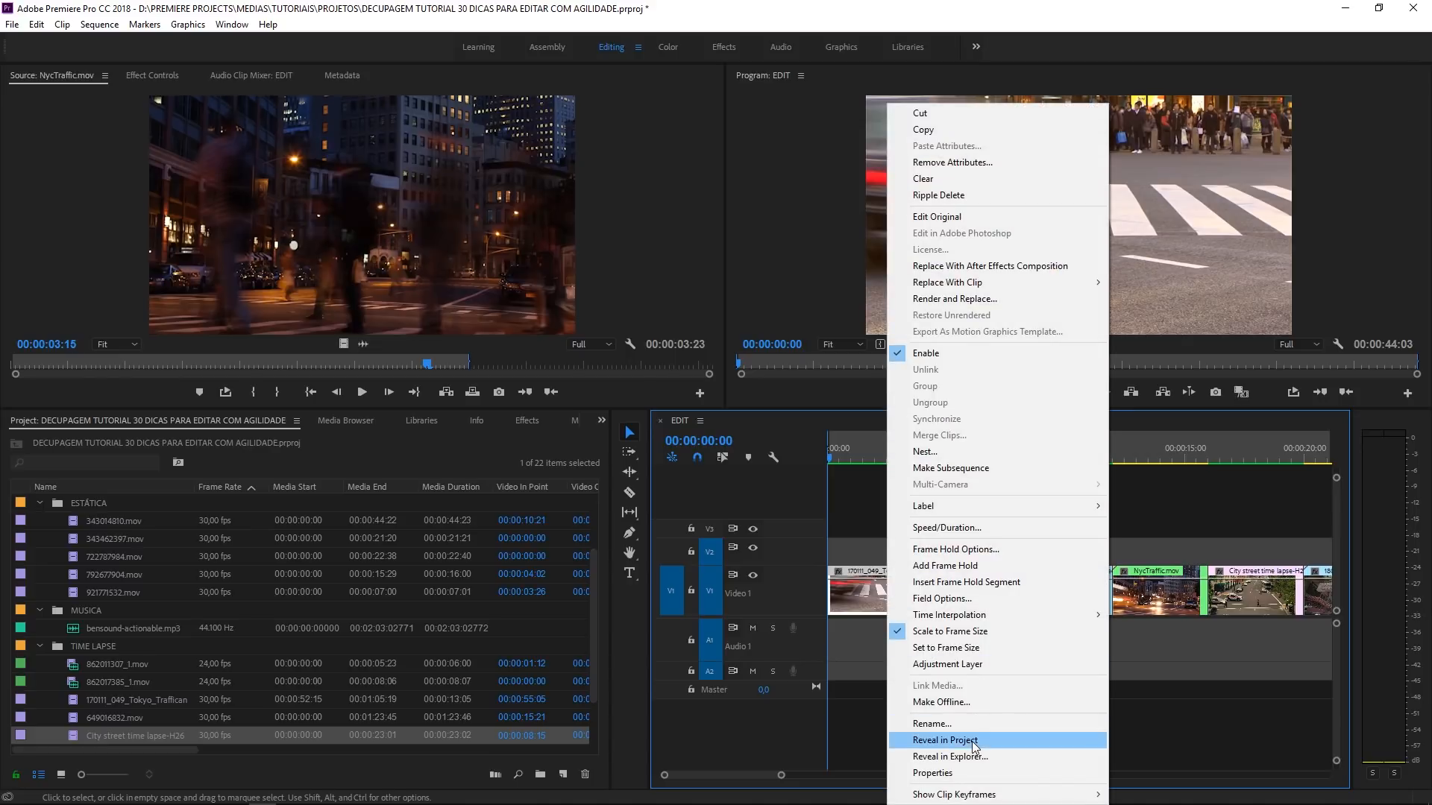
{"action": "left_click", "coordinate": [972, 741]}
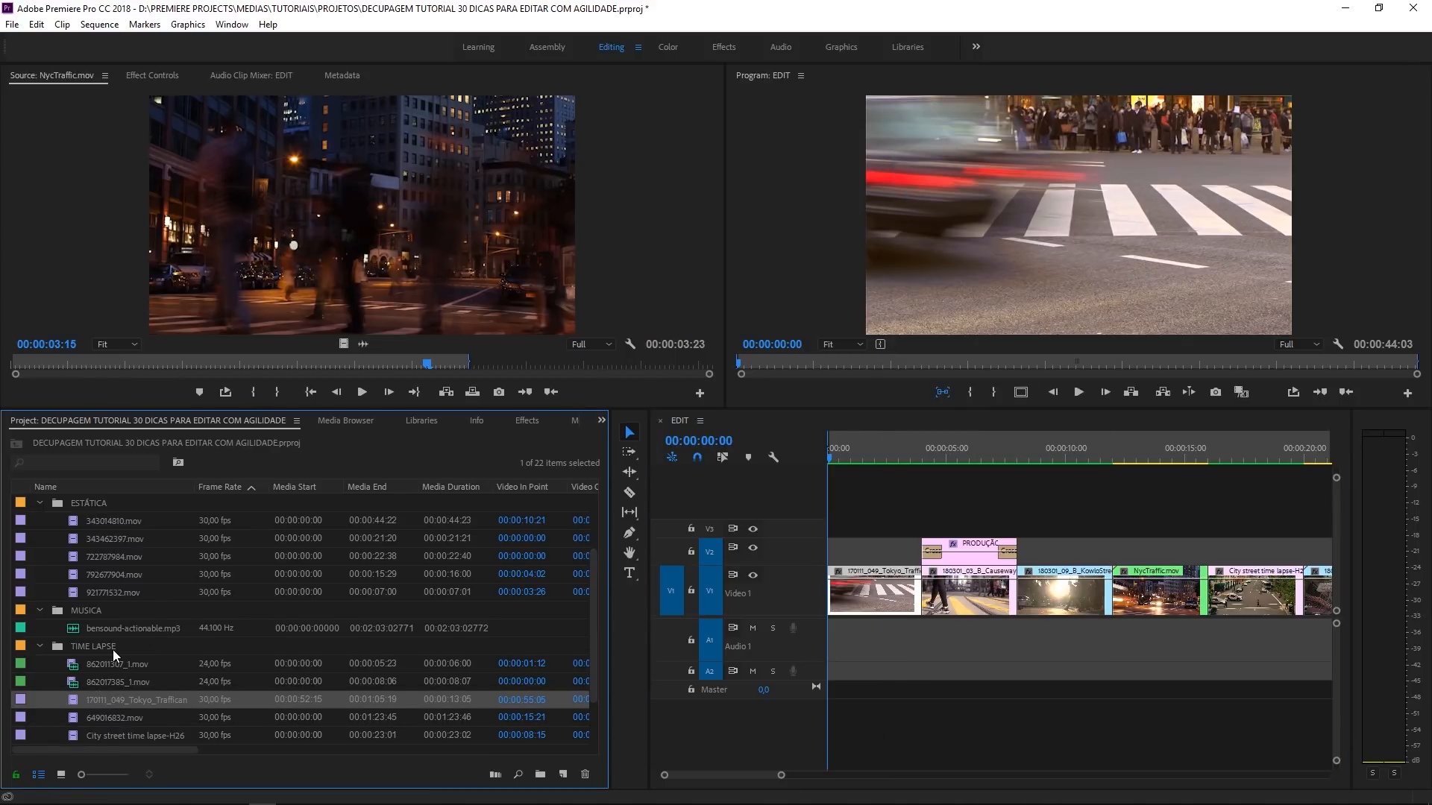
{"action": "scroll", "coordinate": [112, 651], "scroll_direction": "down", "scroll_amount": 1}
{"action": "double_click", "coordinate": [72, 682]}
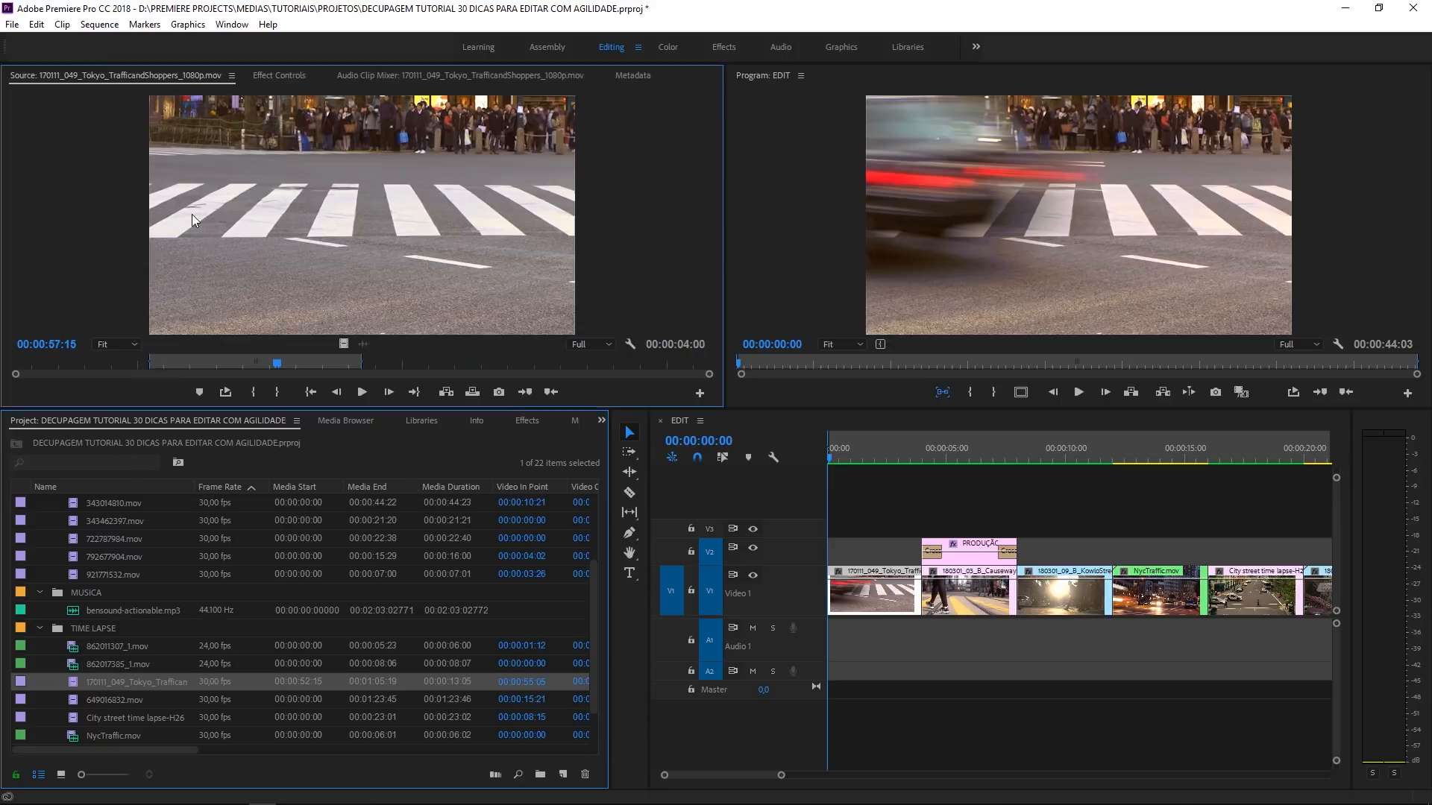
- Mark a new 00:00:01:17 range ending at 00:00:58:04 in the original Tokyo source clip
{"action": "mouse_move", "coordinate": [289, 368]}
{"action": "left_mouse_down"}
{"action": "mouse_move", "coordinate": [219, 335]}
{"action": "mouse_move", "coordinate": [302, 375]}
{"action": "left_mouse_up"}
{"action": "key", "text": "i"}
{"action": "key", "text": "o"}
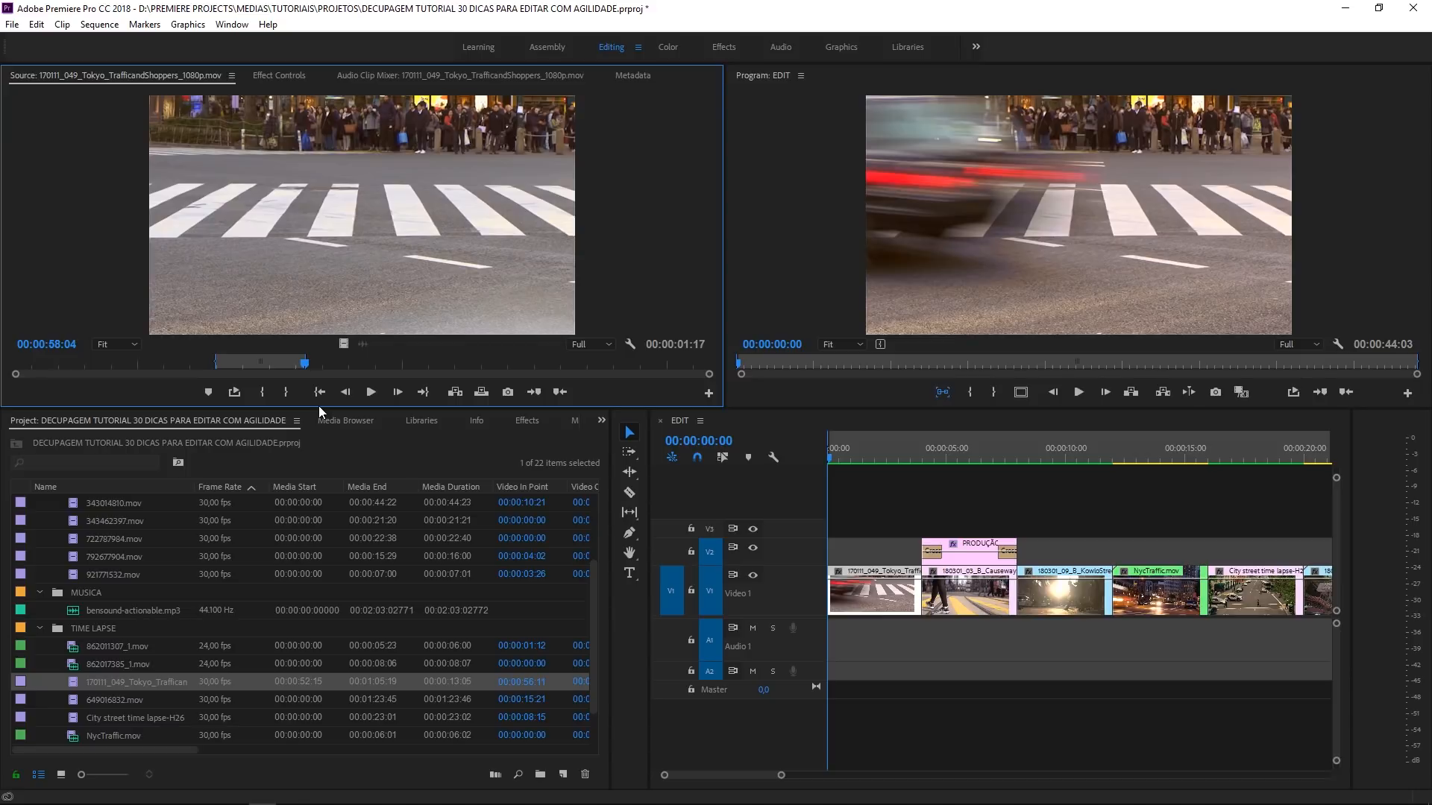
{"action": "left_click", "coordinate": [948, 499]}
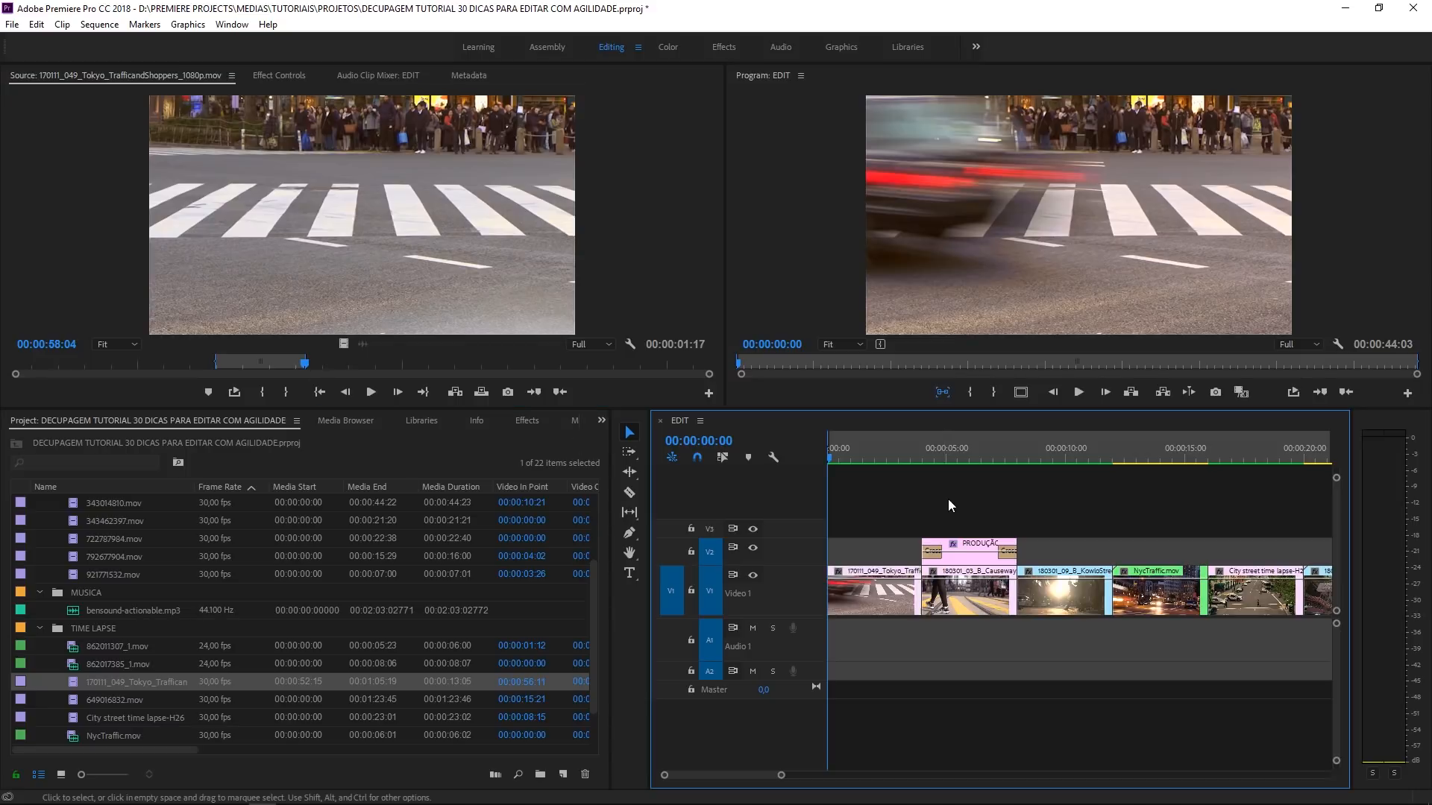
- Place the EDIT playhead at 00:00:09:16 and open the KowloStreets sequence clip there in the source view
{"action": "left_click", "coordinate": [1055, 458]}
{"action": "double_click", "coordinate": [1100, 597]}
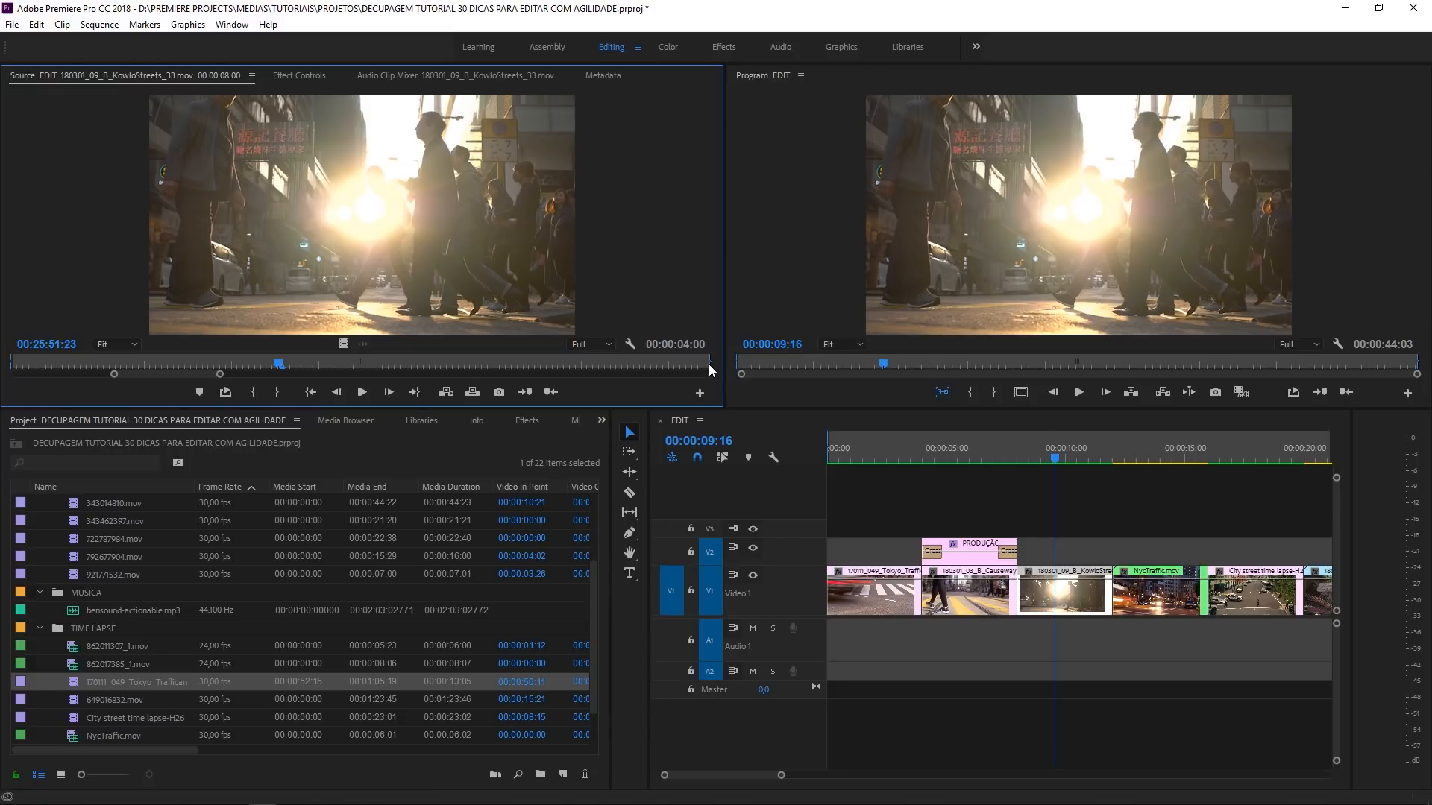
- Try shortening the opened KowloStreets sequence clip to 00:00:02:20 from the source view, and undo that trim
{"action": "left_click_drag", "start_coordinate": [711, 370], "coordinate": [476, 364]}
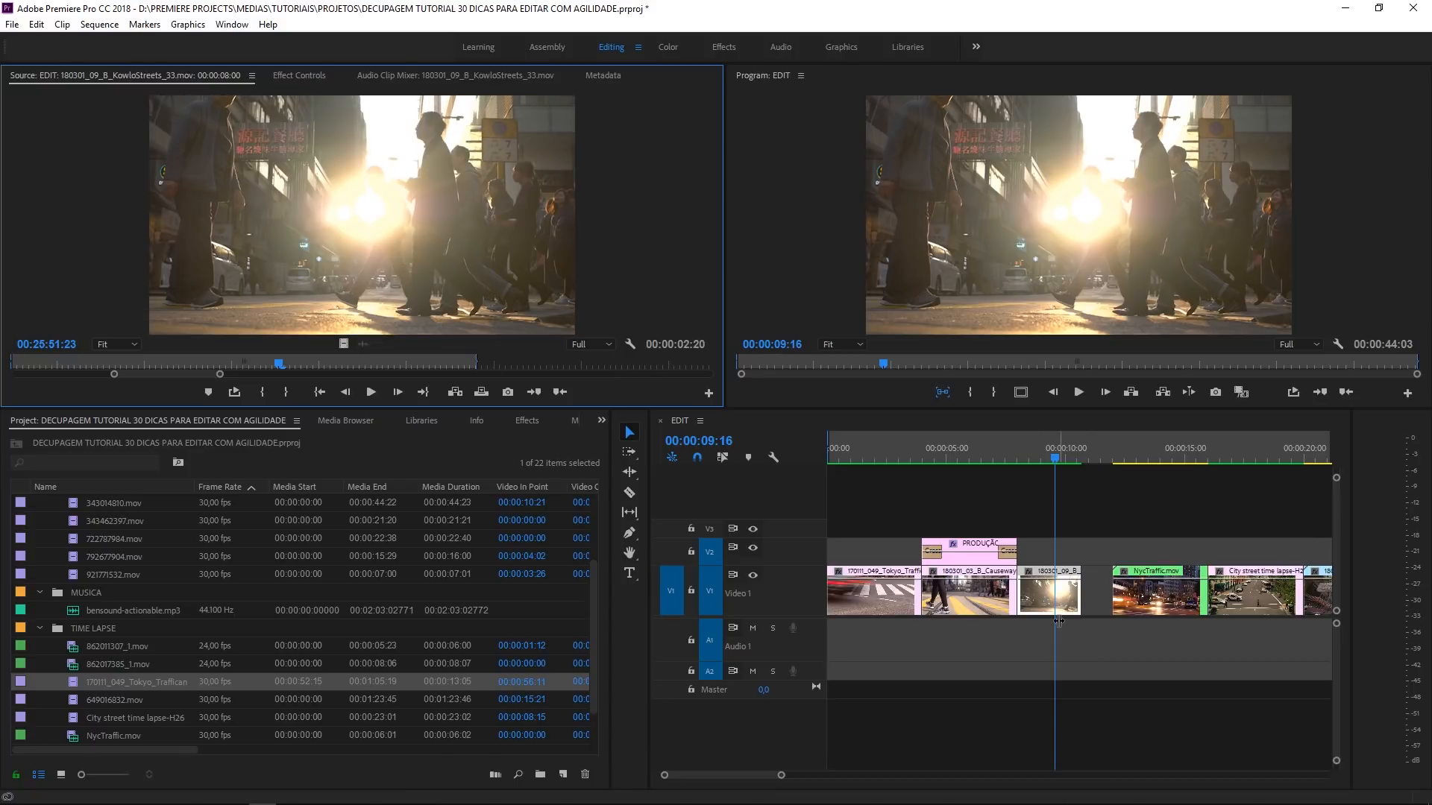
{"action": "key", "text": "ctrl+z"}
{"action": "key", "text": "ctrl+z"}
{"action": "left_click", "coordinate": [1103, 525]}
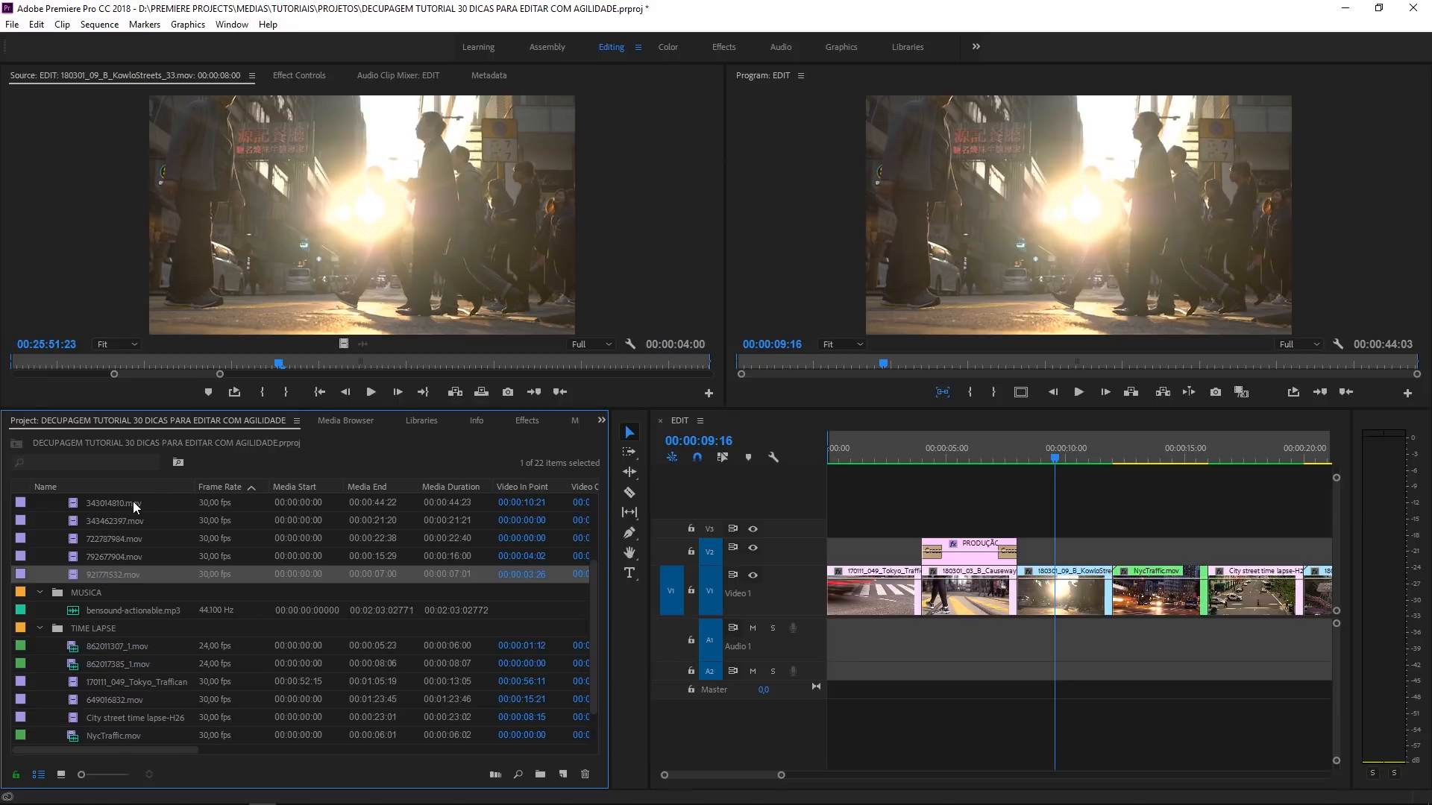
- Reveal the project item of the KowloStreets sequence clip and open that original as source
{"action": "right_click", "coordinate": [1070, 590]}
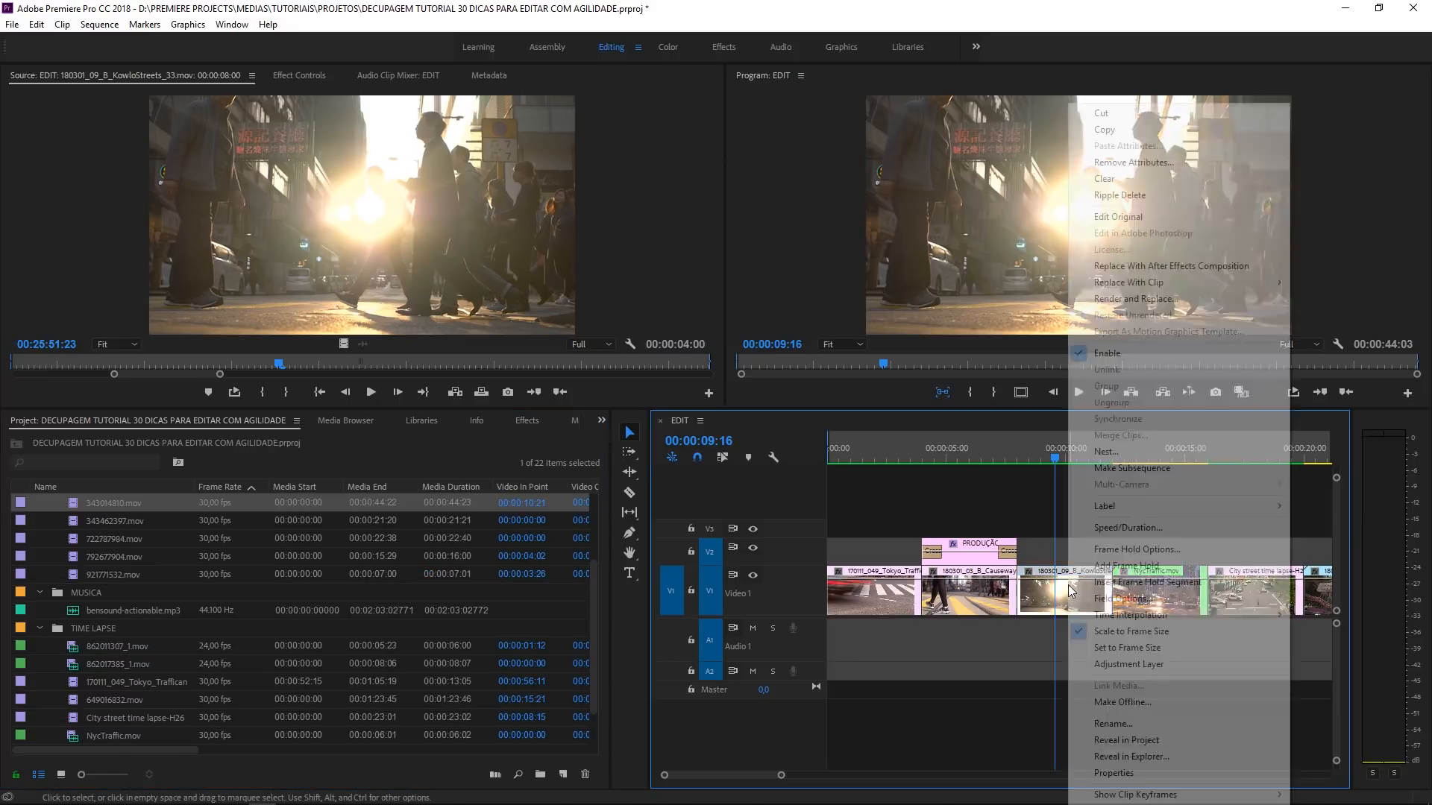
{"action": "left_click", "coordinate": [1193, 740]}
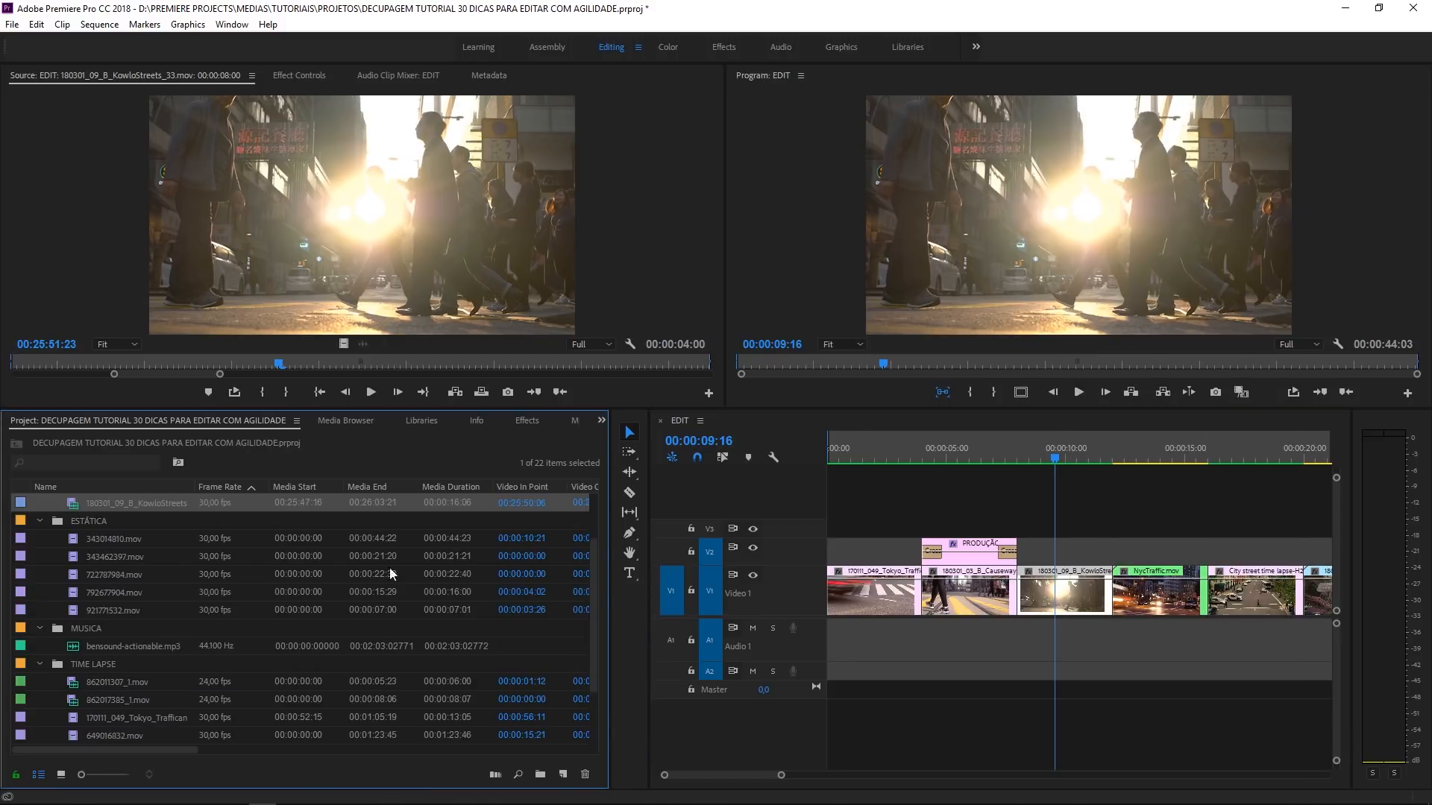
{"action": "double_click", "coordinate": [77, 504]}
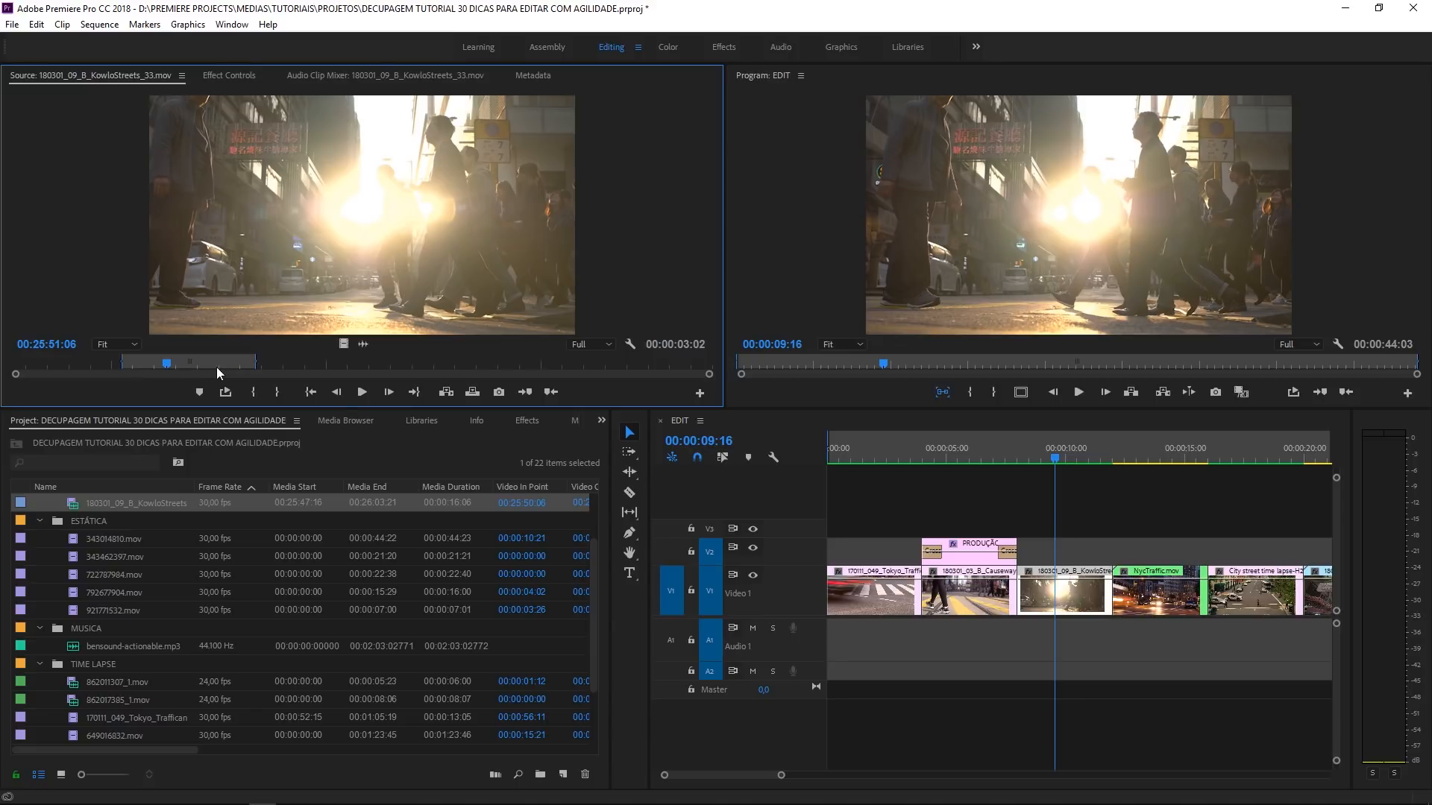
- Mark a new range from 00:25:56:14 to 00:25:58:05 in the original KowloStreets source clip
{"action": "left_click", "coordinate": [240, 364]}
{"action": "left_click_drag", "start_coordinate": [256, 363], "coordinate": [172, 364]}
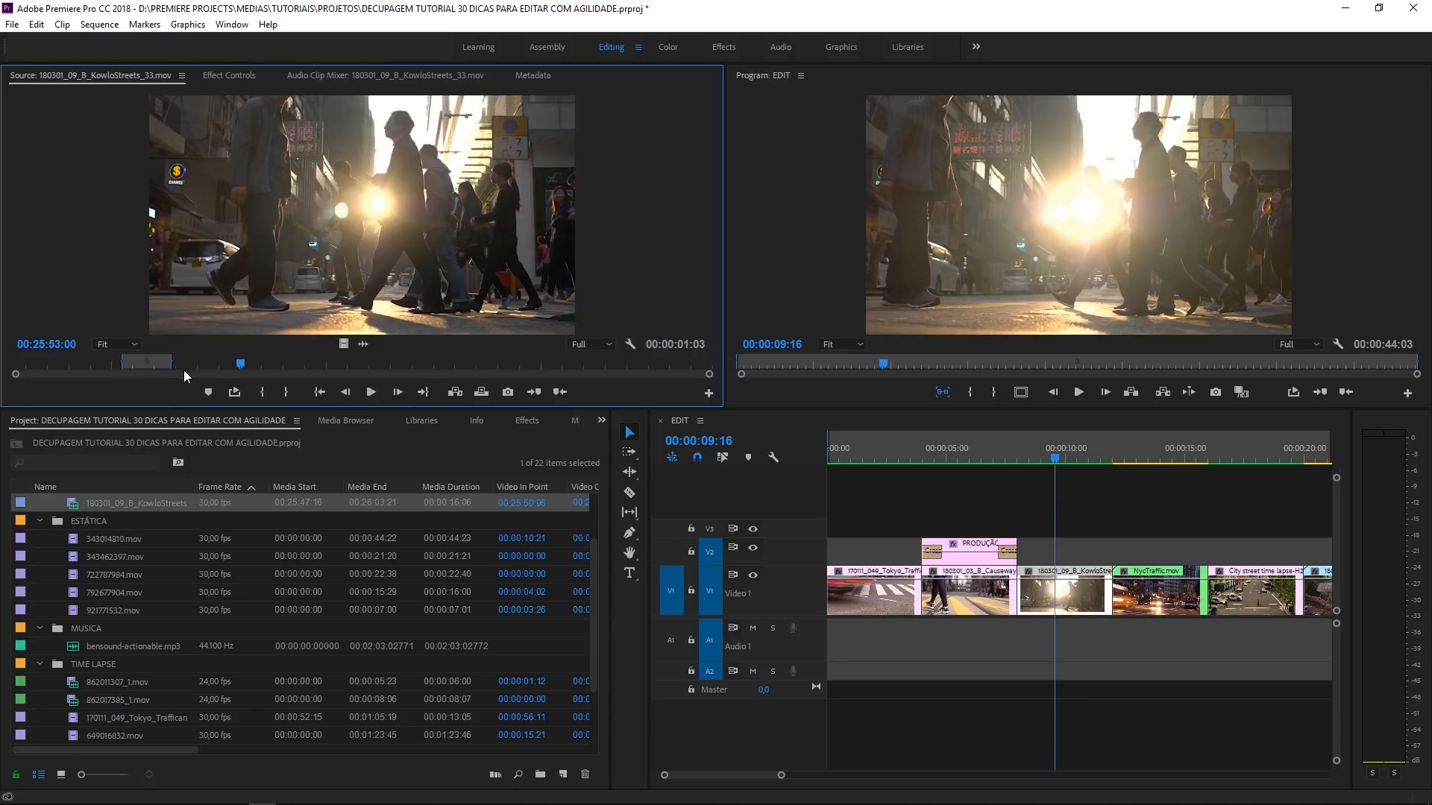
{"action": "left_click", "coordinate": [394, 363]}
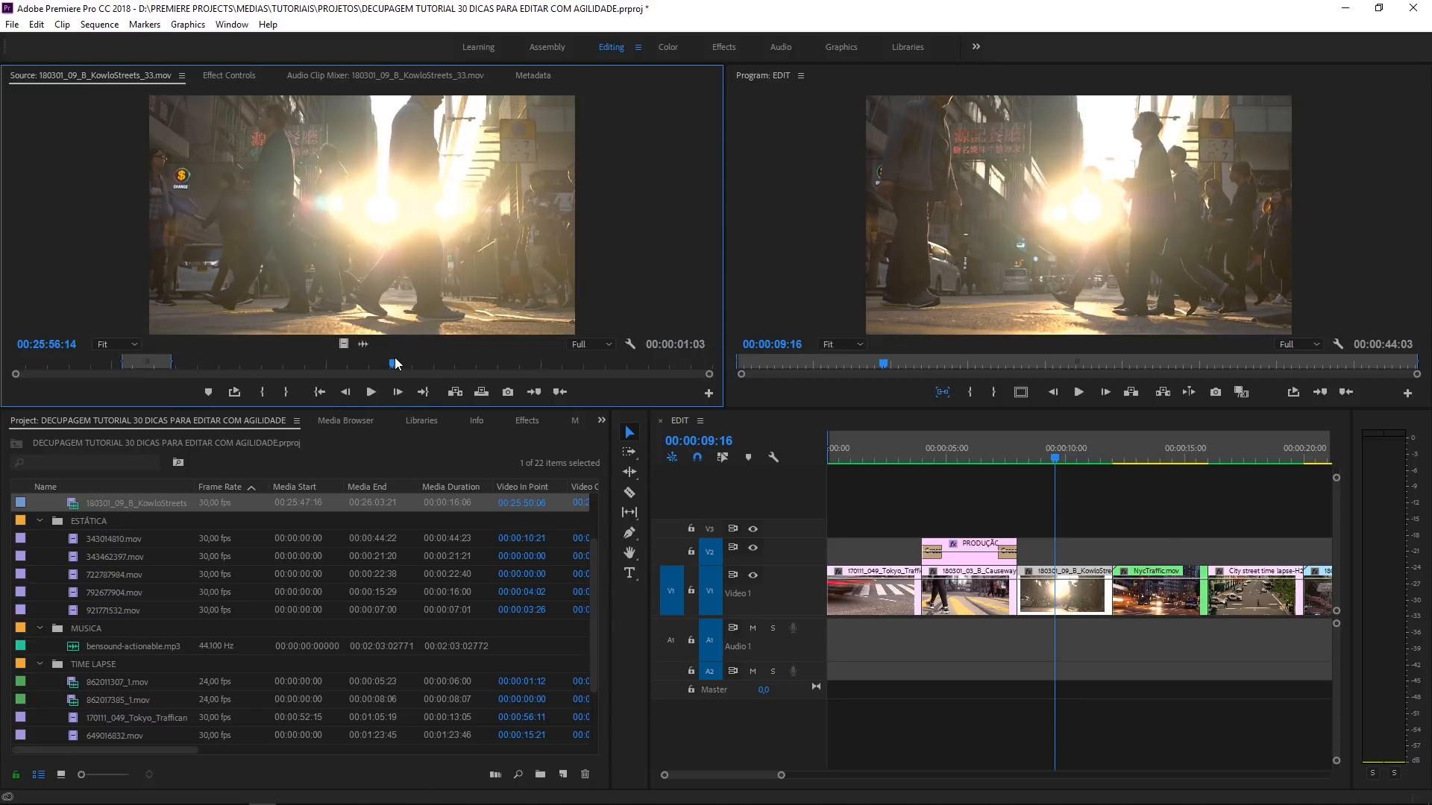
{"action": "key", "text": "i"}
{"action": "left_click_drag", "start_coordinate": [395, 364], "coordinate": [463, 363]}
{"action": "key", "text": "o"}
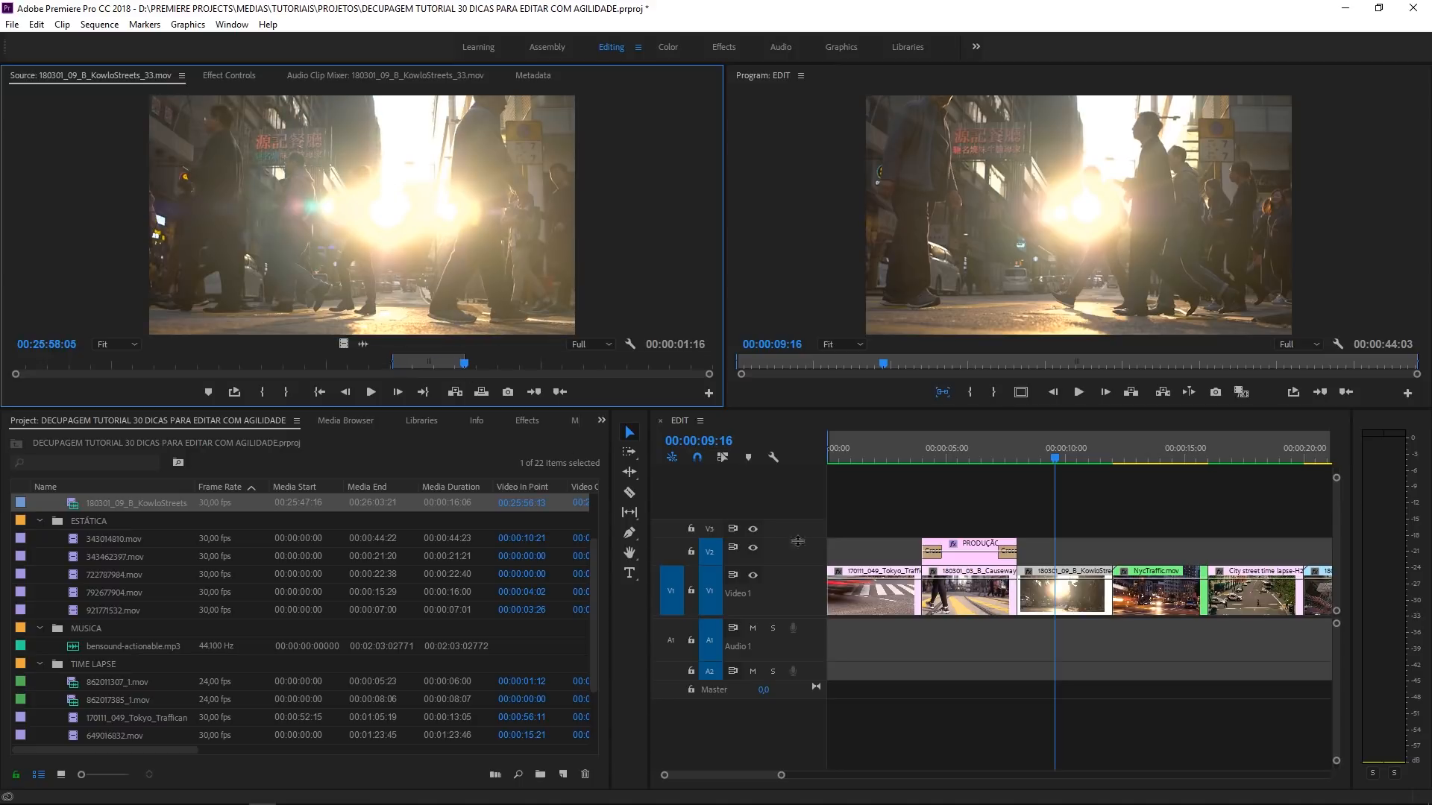
{"action": "left_click", "coordinate": [1031, 598]}
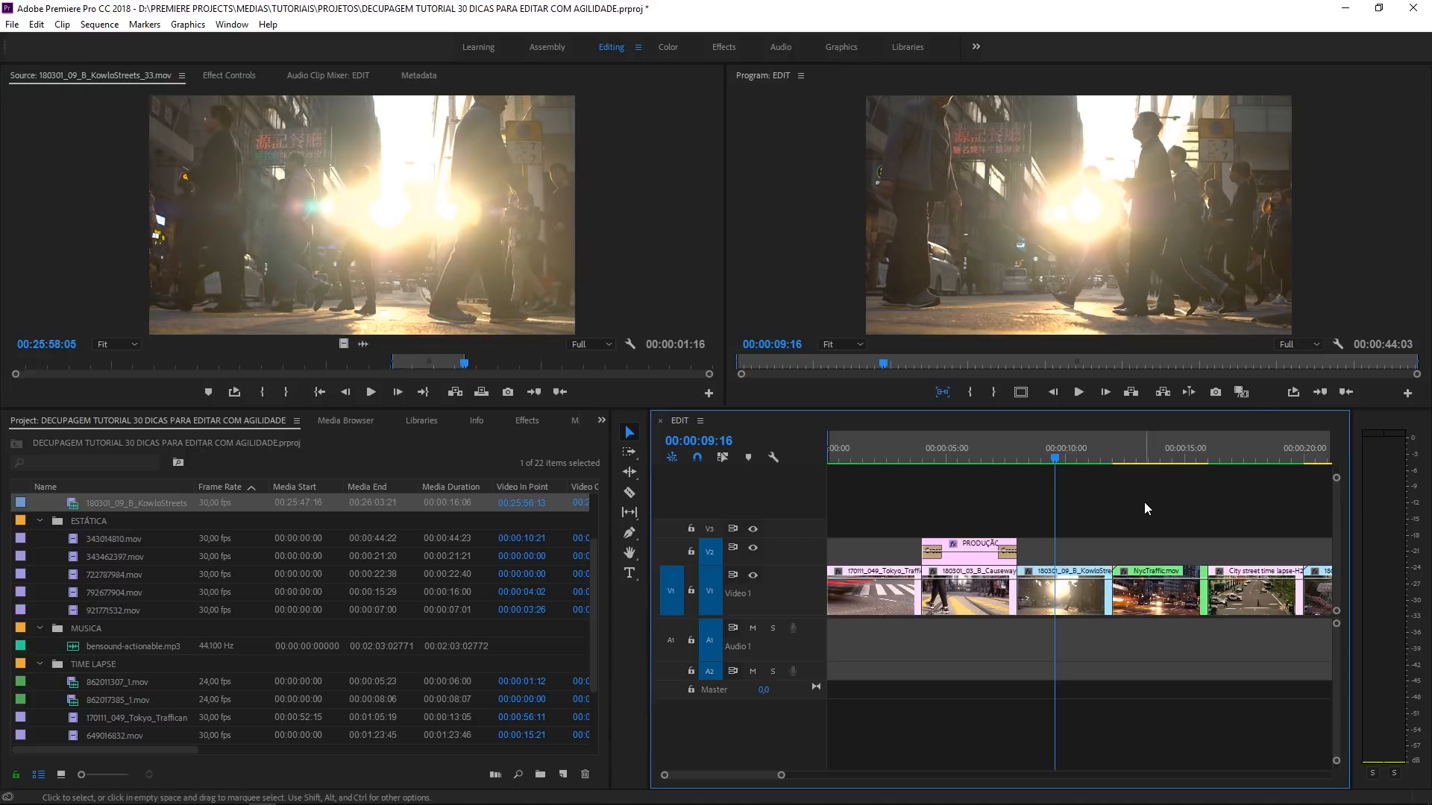
- Load the original KowloStreets clip matched to the sequence frame at 00:00:09:16, and look over the project bins
{"action": "key", "text": "f"}
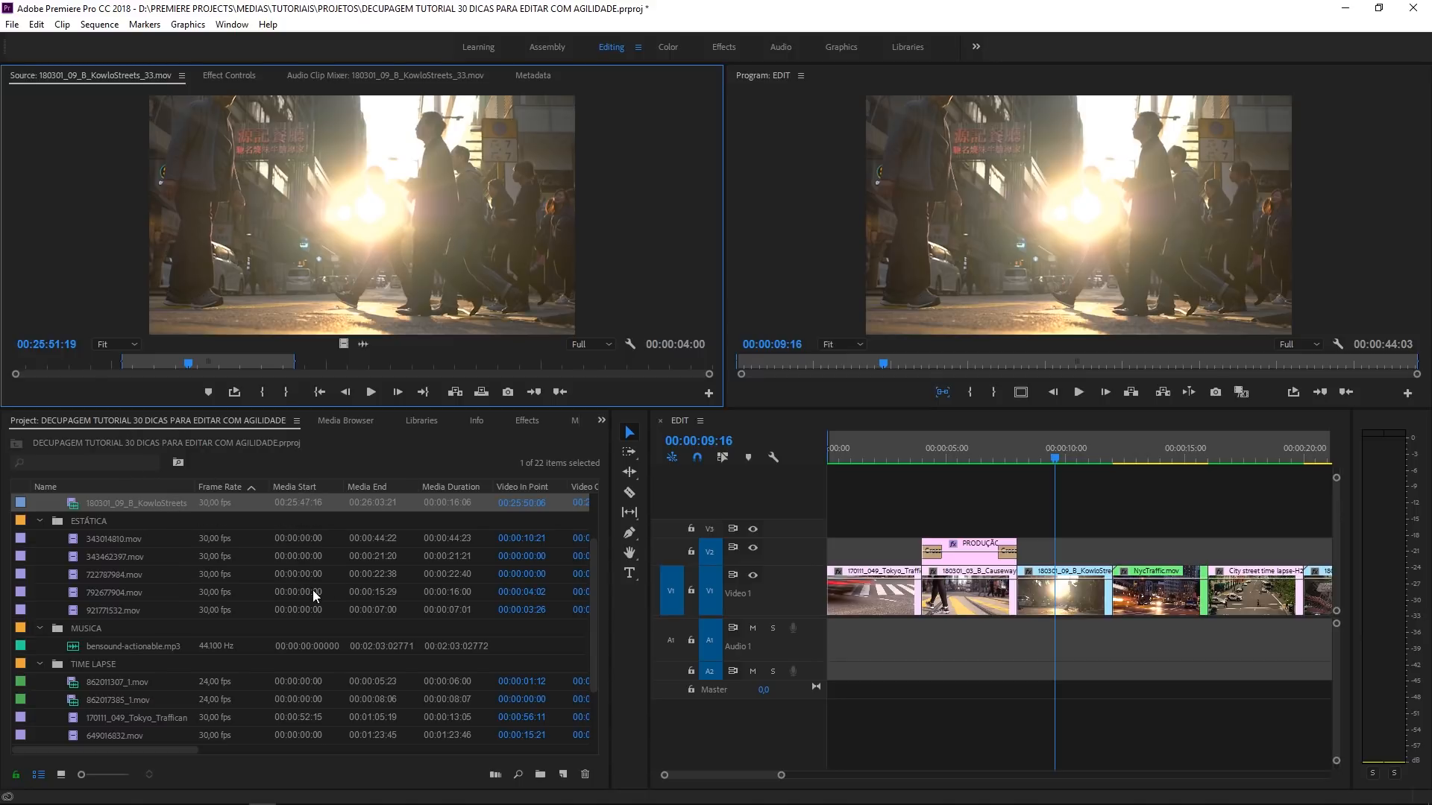
{"action": "scroll", "coordinate": [311, 590], "scroll_direction": "up", "scroll_amount": 4}
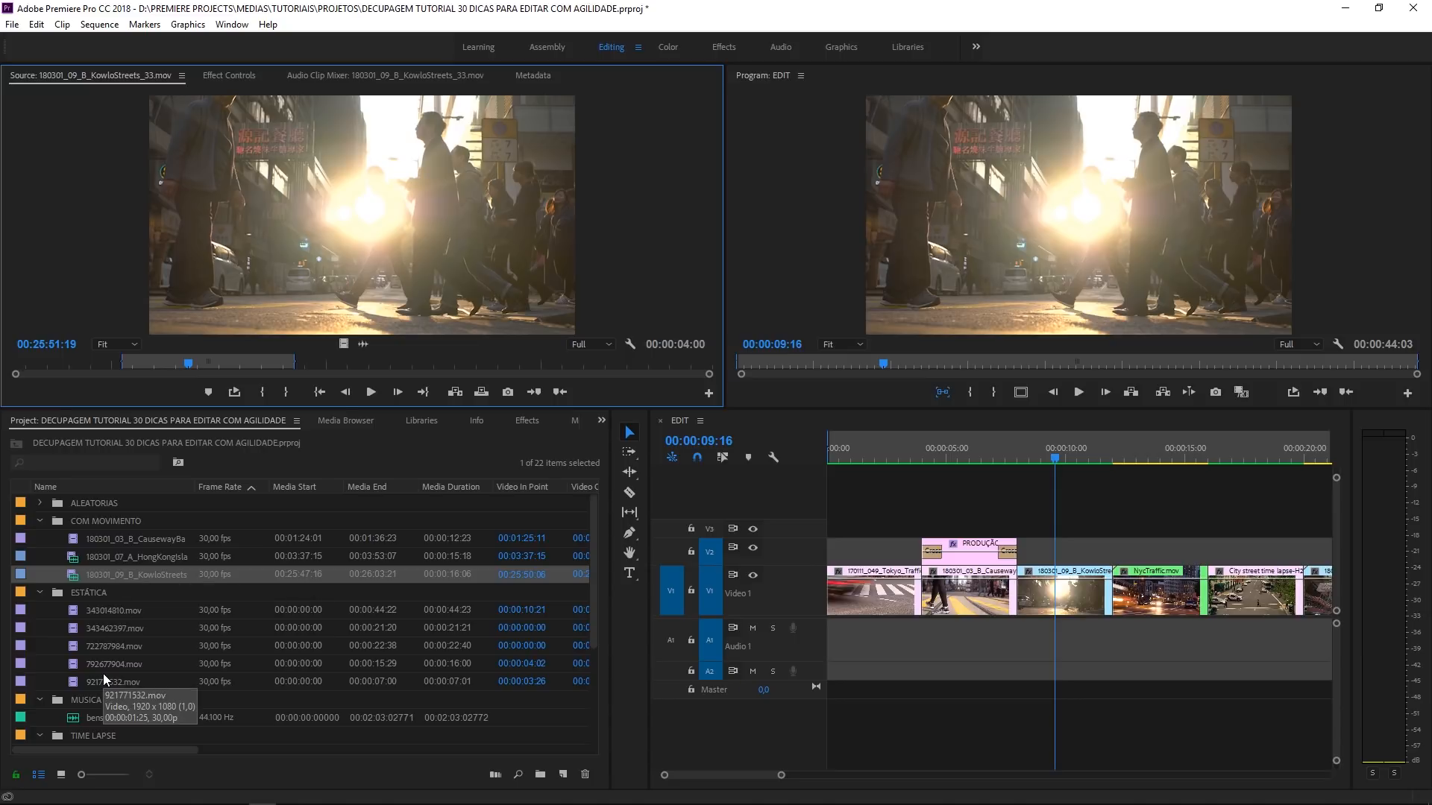
{"action": "scroll", "coordinate": [102, 673], "scroll_direction": "down", "scroll_amount": 1}
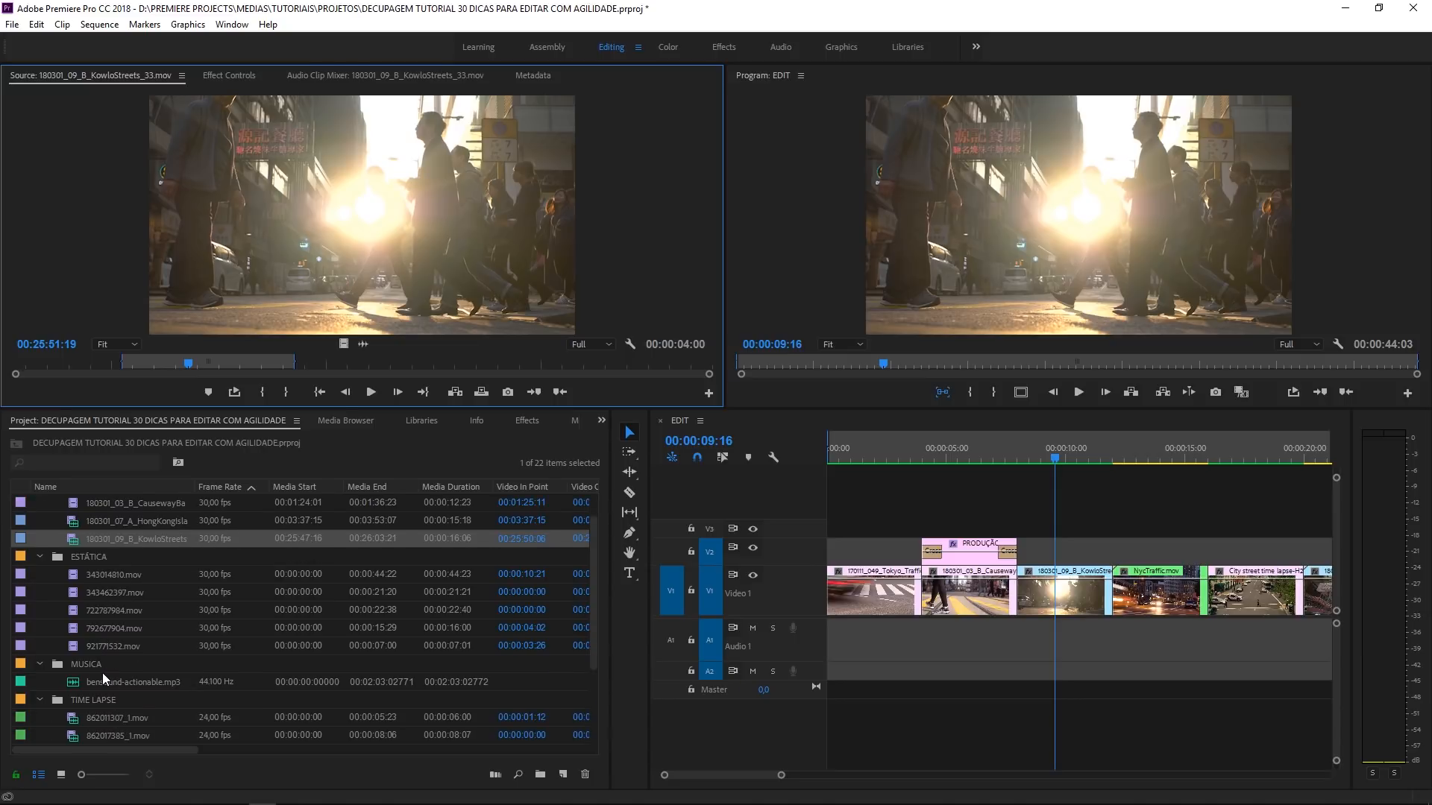
{"action": "right_click", "coordinate": [1132, 597]}
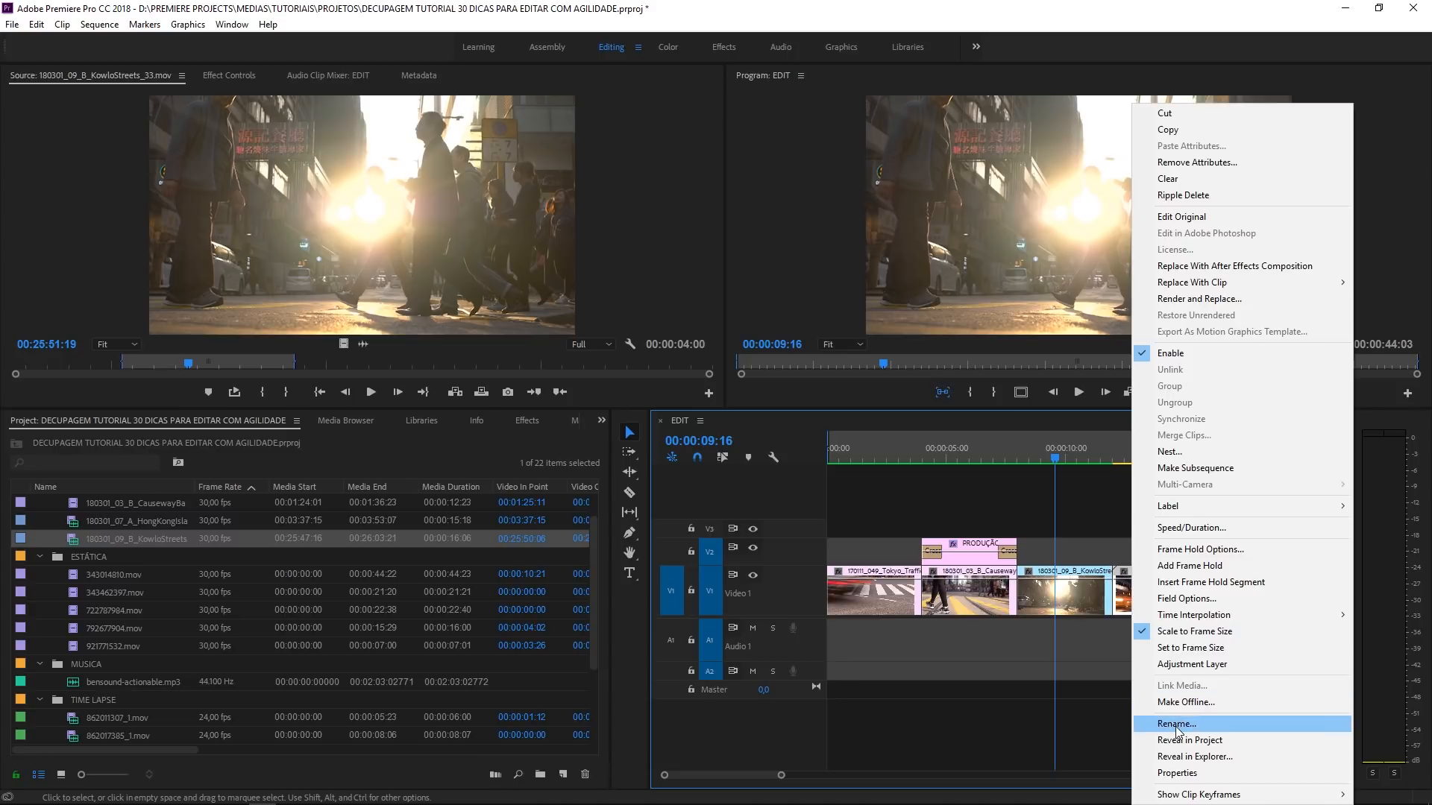
{"action": "left_click", "coordinate": [942, 462]}
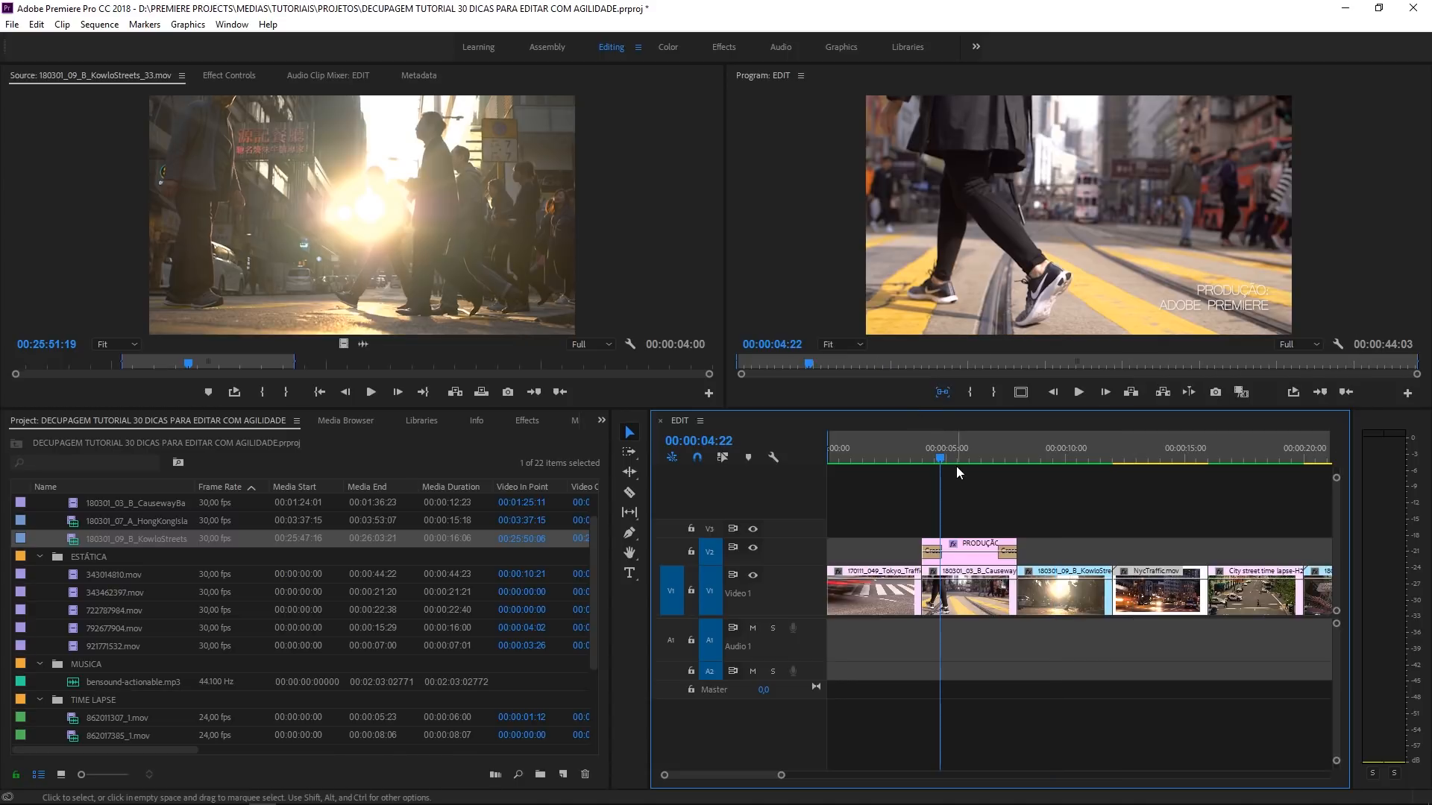
- Examine the whole EDIT sequence and the PRODUÇÃO title placed above the second clip
{"action": "key", "text": "minus"}
{"action": "key", "text": "minus"}
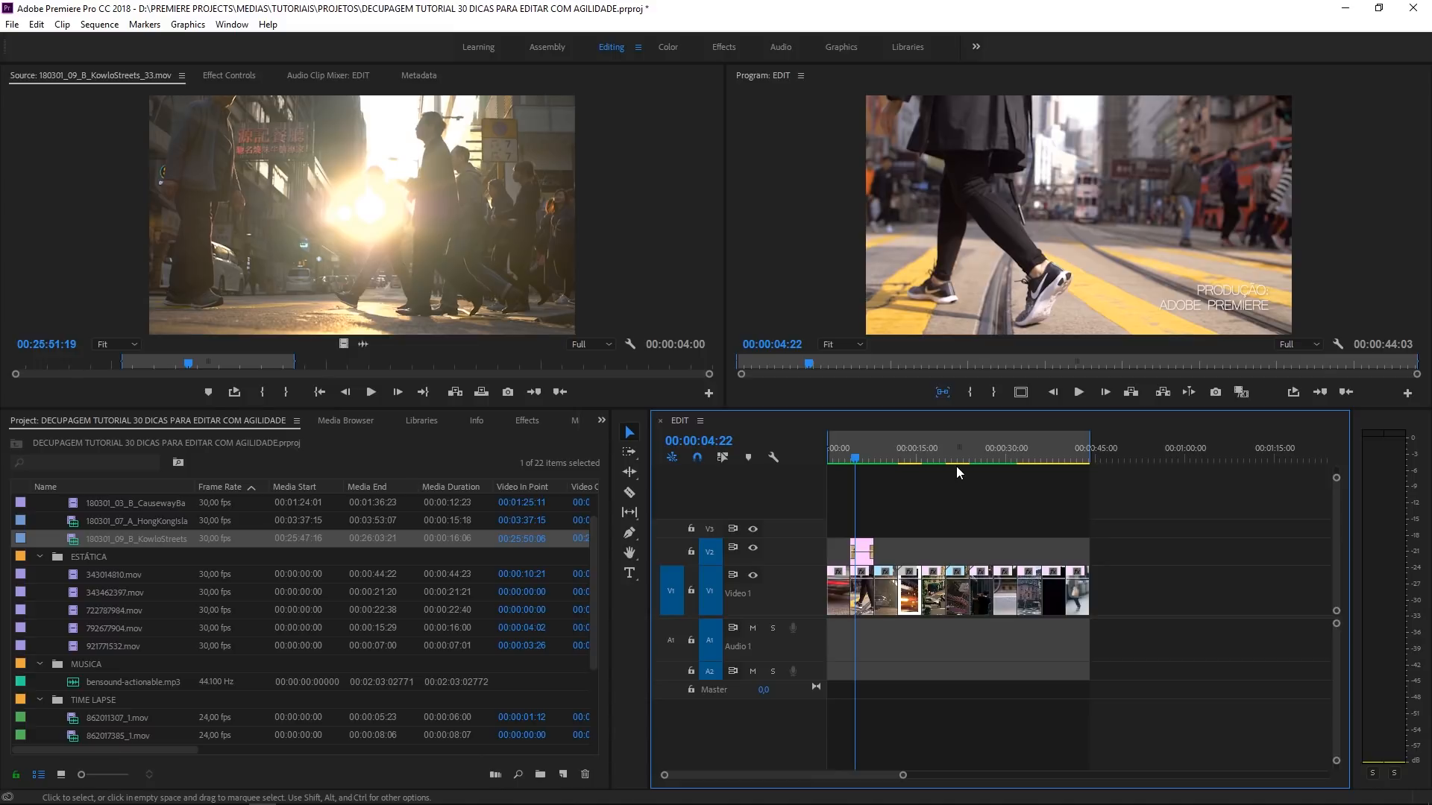
{"action": "left_click", "coordinate": [904, 457]}
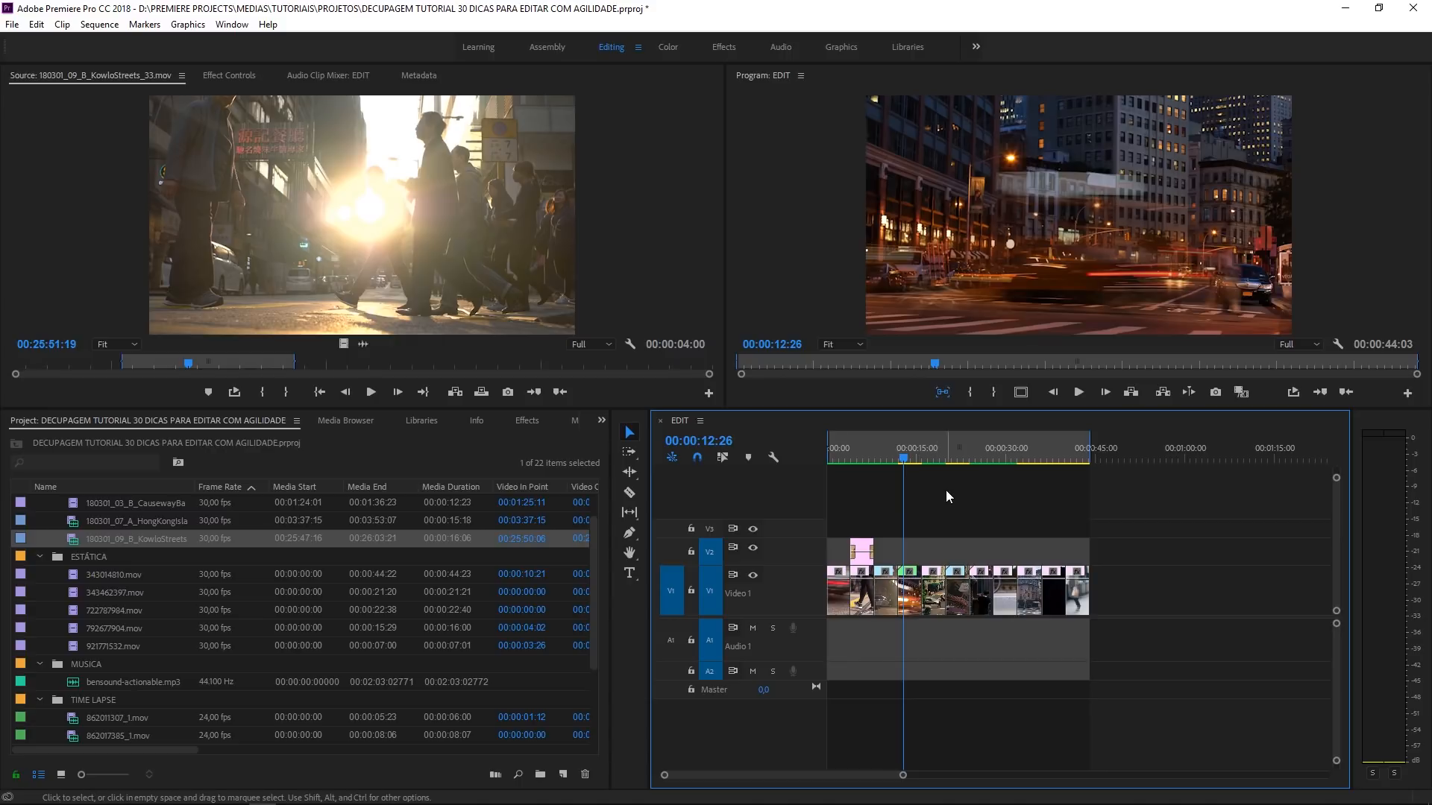
{"action": "key", "text": "backslash"}
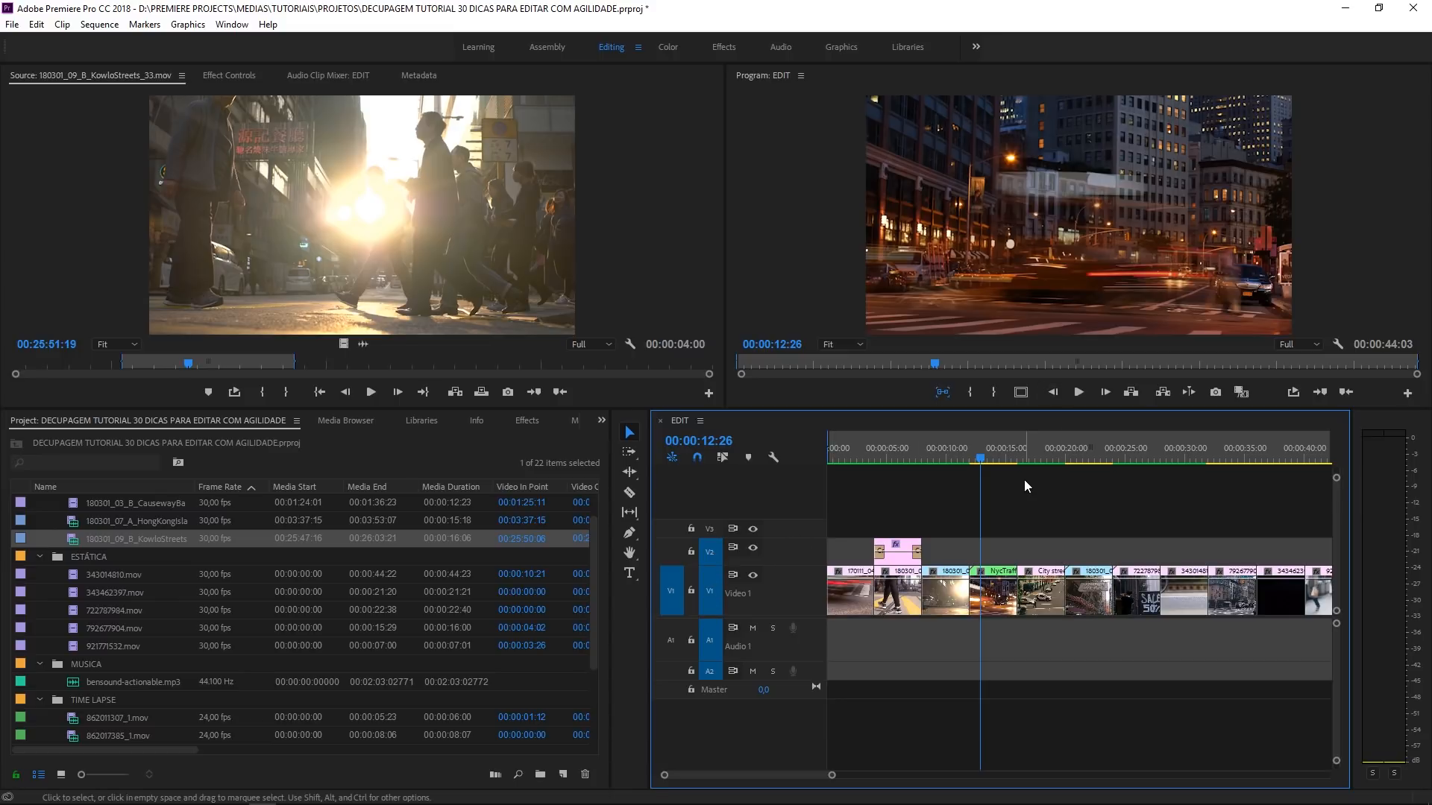
{"action": "left_click_drag", "start_coordinate": [949, 460], "coordinate": [931, 449]}
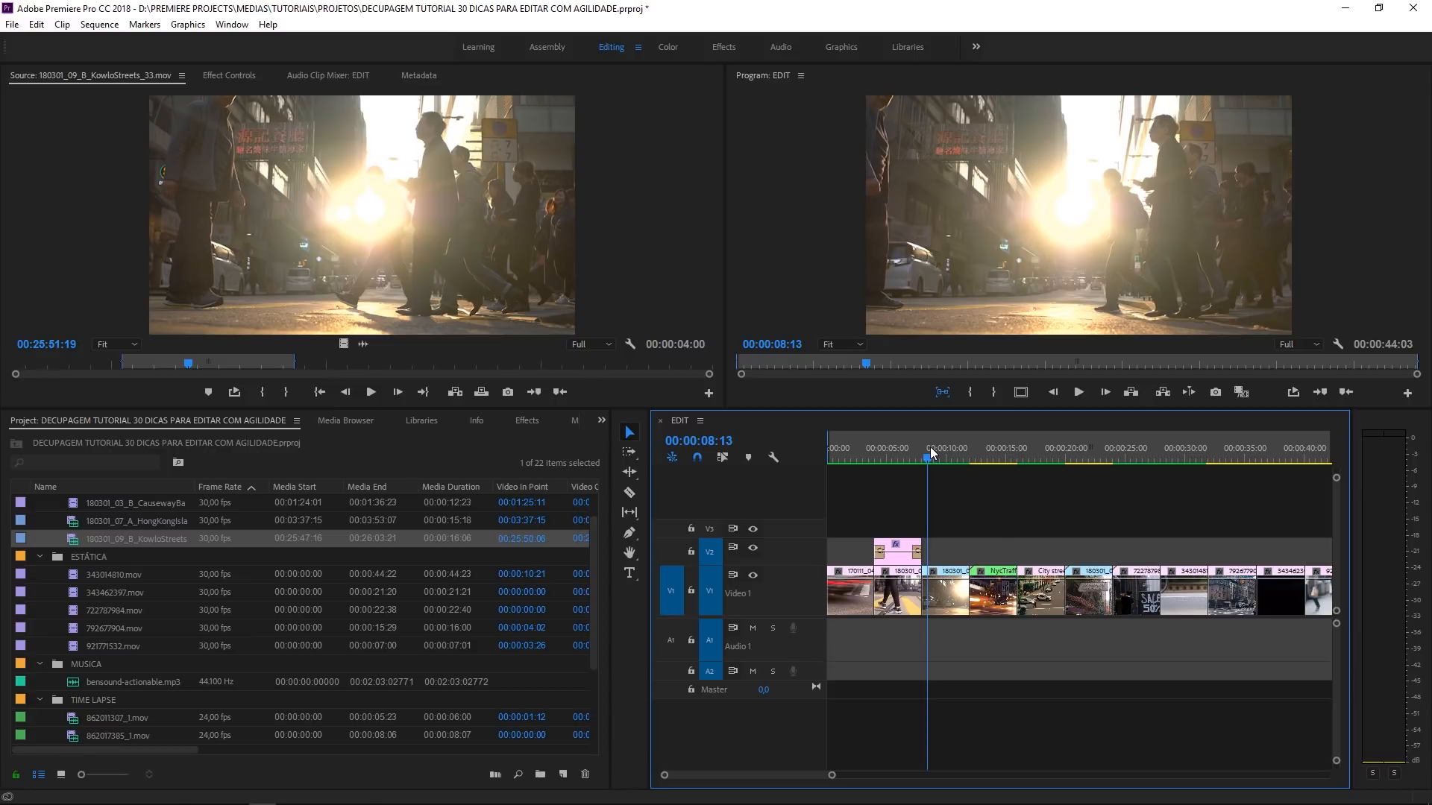
{"action": "left_click", "coordinate": [916, 455]}
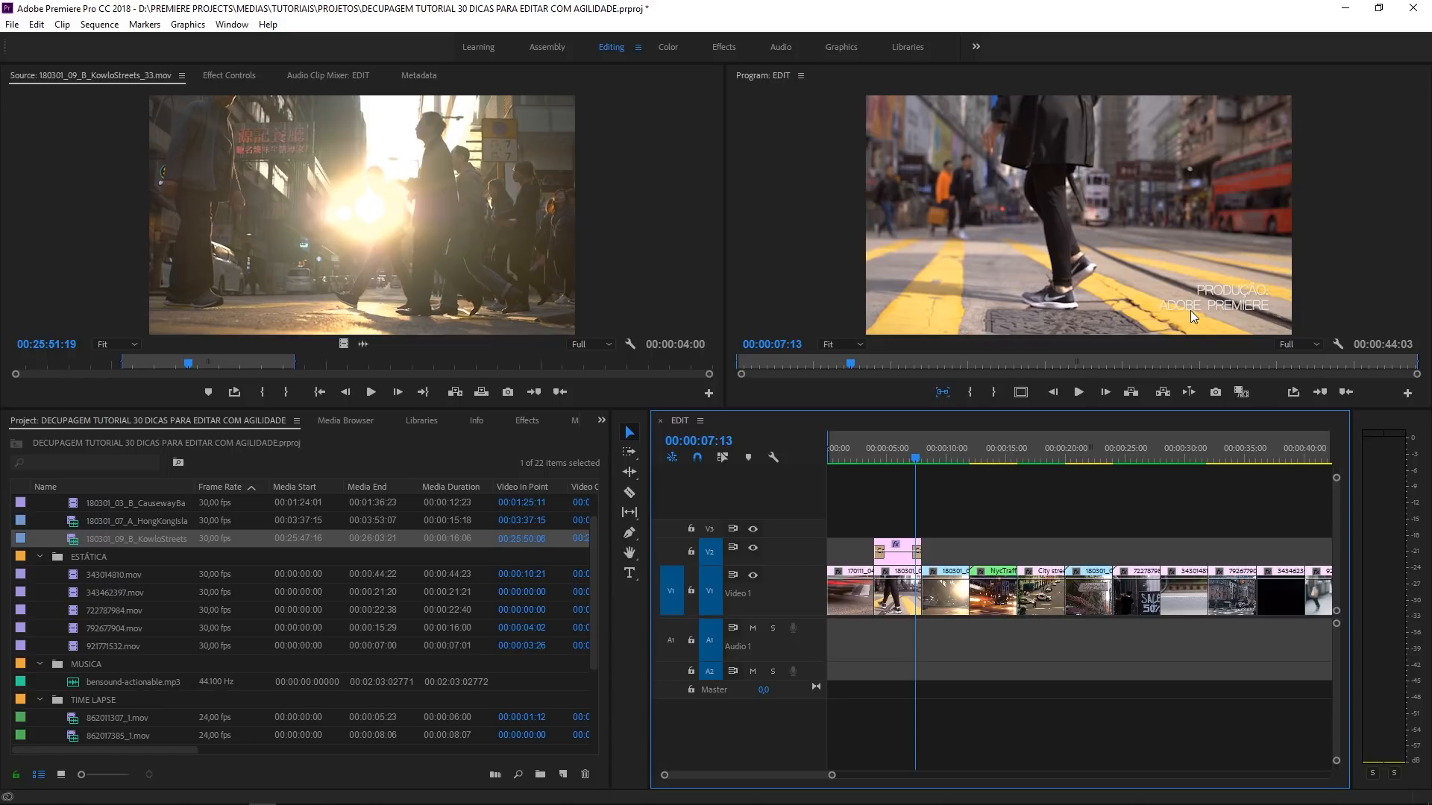
{"action": "left_click", "coordinate": [891, 554]}
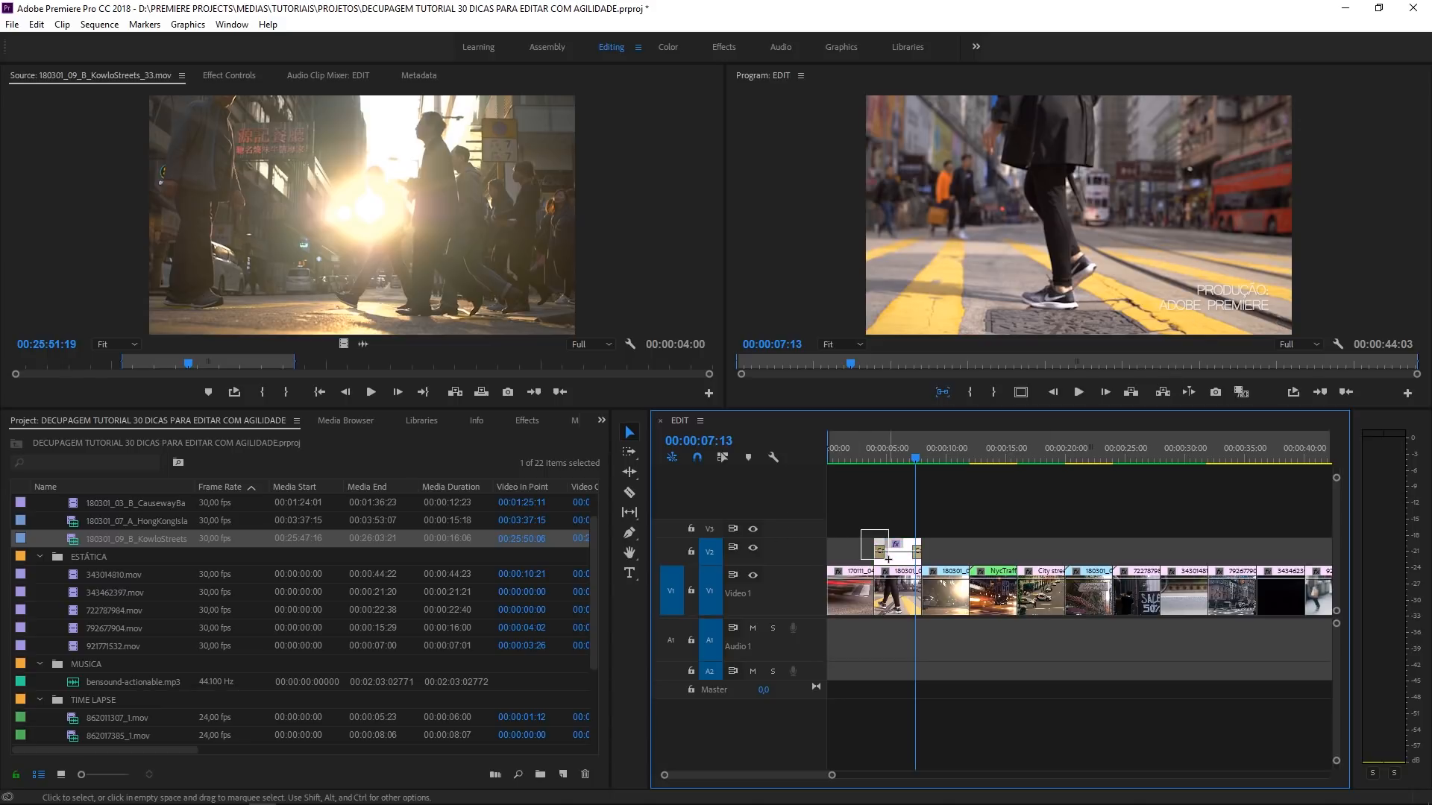
{"action": "left_click", "coordinate": [928, 542]}
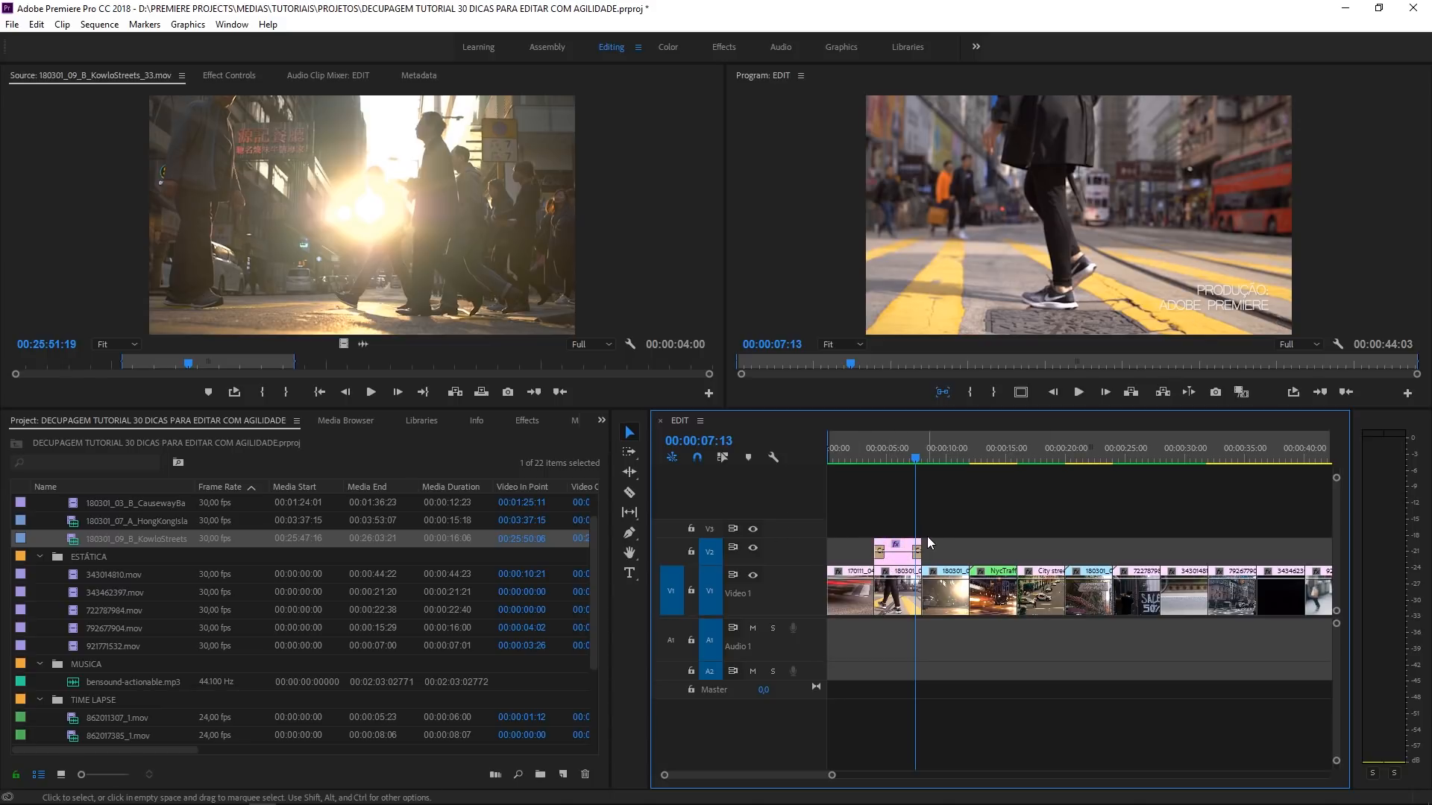
{"action": "key", "text": "="}
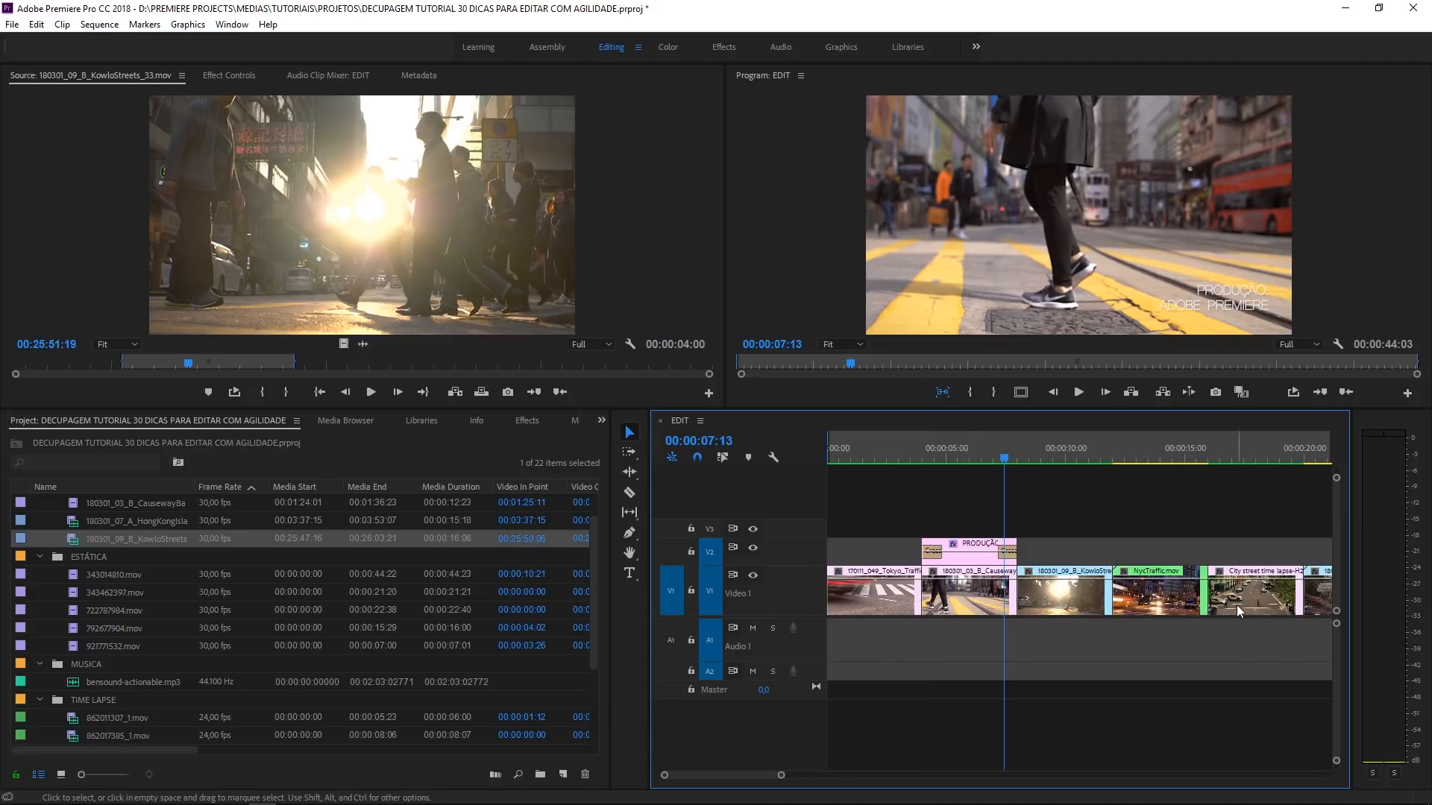
{"action": "key", "text": "minus"}
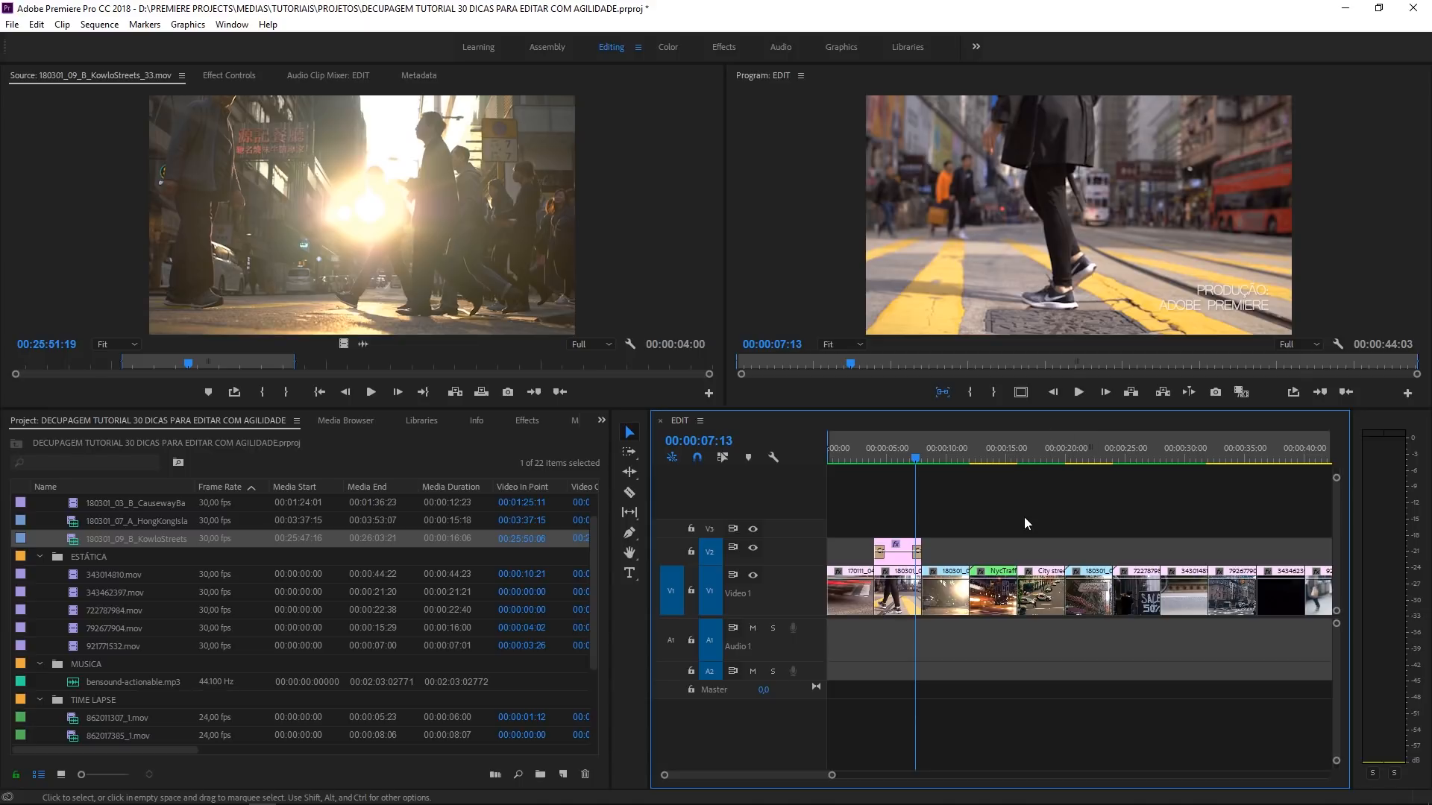
- Copy the PRODUÇÃO title graphic on track V2, with the playhead at 00:00:05:19 to preview it
{"action": "left_click_drag", "start_coordinate": [1012, 523], "coordinate": [906, 561]}
{"action": "left_click", "coordinate": [895, 457]}
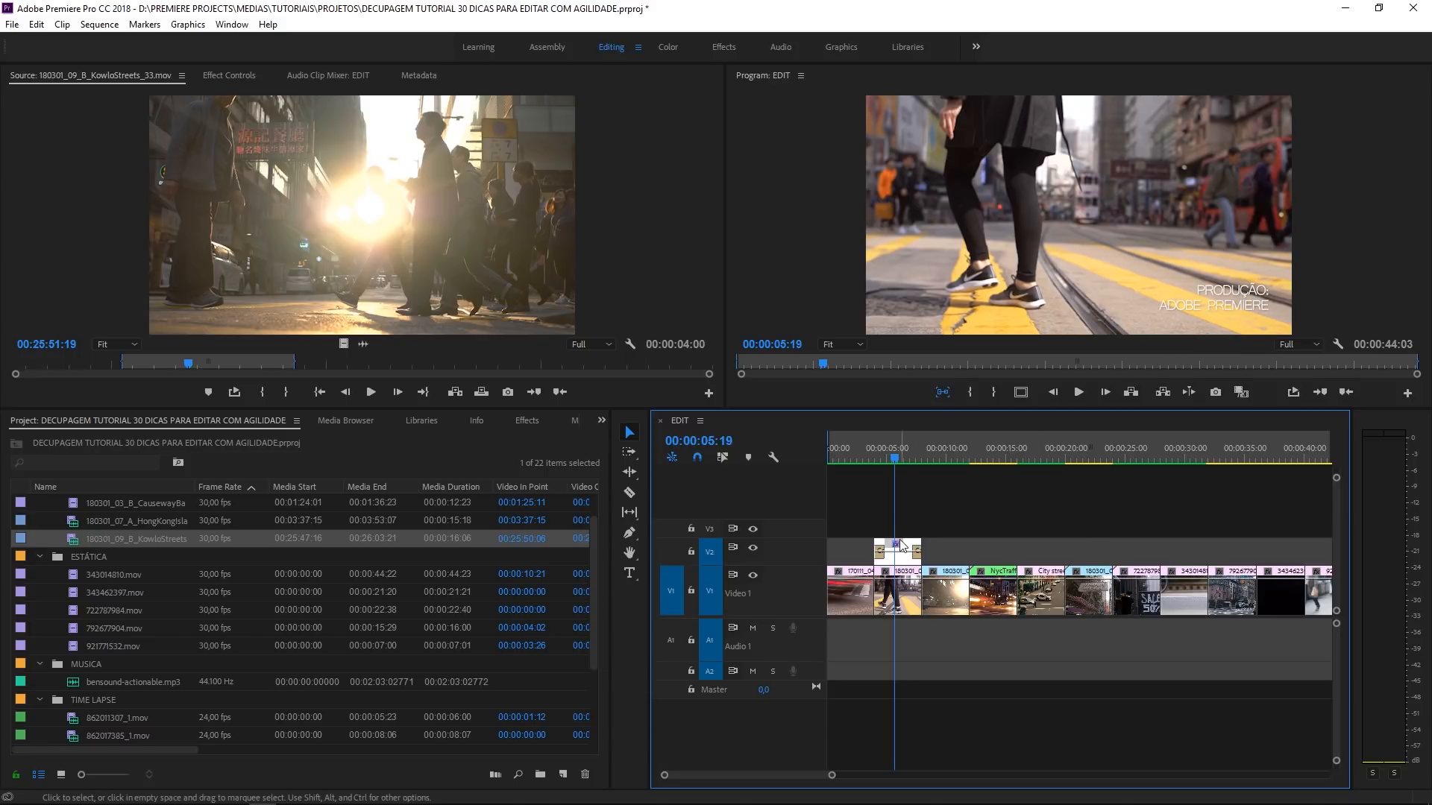
{"action": "left_click", "coordinate": [918, 525]}
{"action": "left_click_drag", "start_coordinate": [950, 522], "coordinate": [892, 557]}
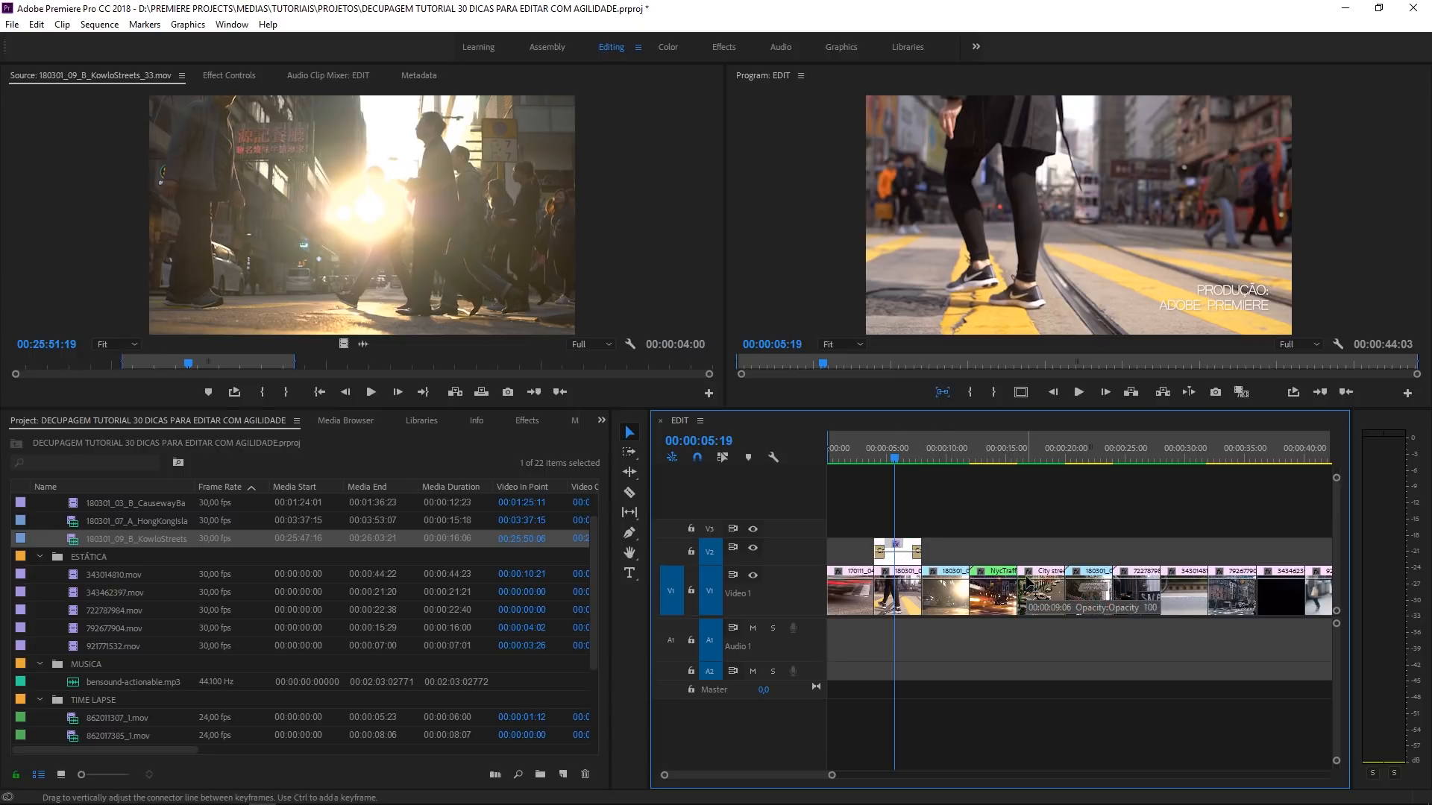
{"action": "left_click", "coordinate": [988, 466]}
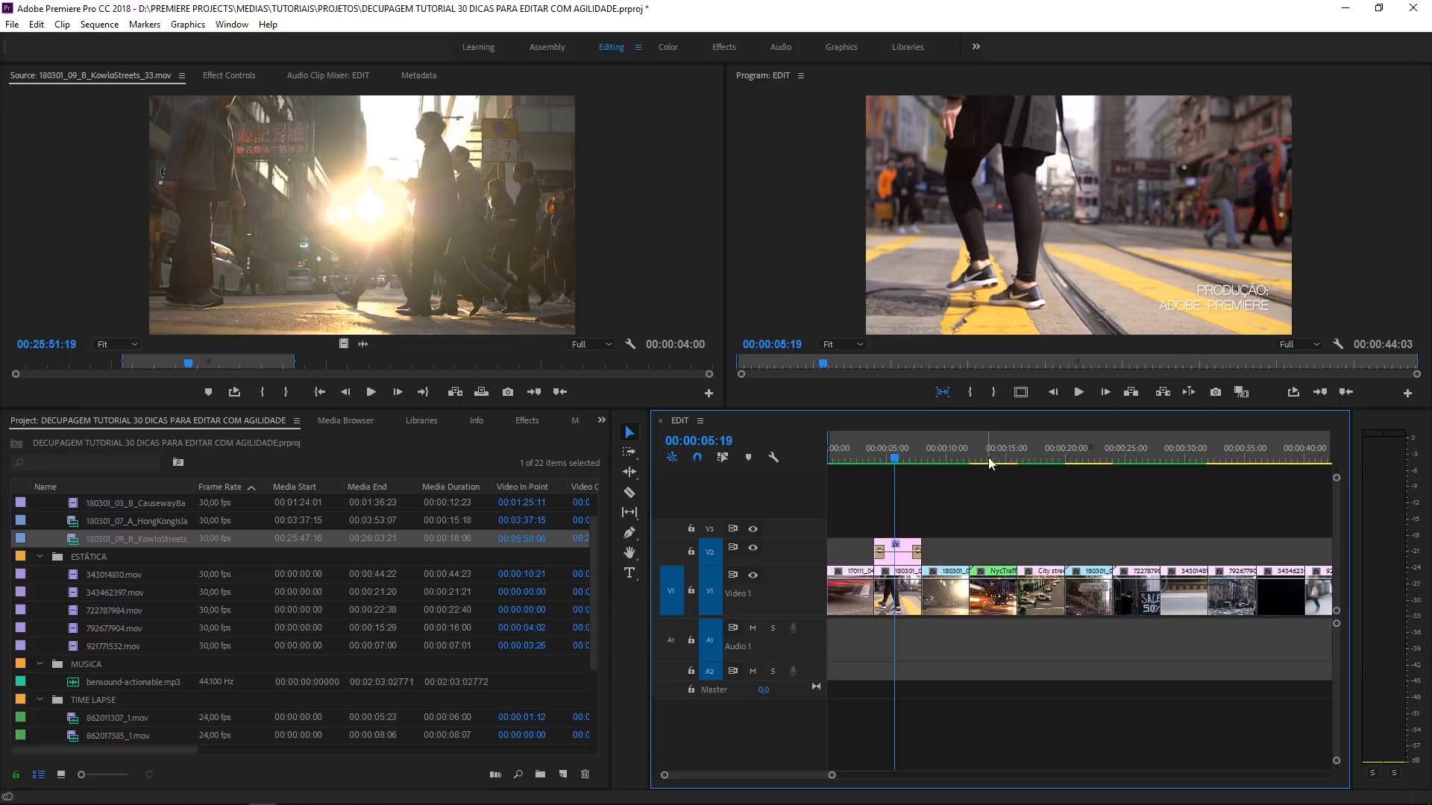
- Try pasting the copied title at 00:00:18:08 in the sequence, and undo the paste
{"action": "left_click", "coordinate": [988, 458]}
{"action": "left_click", "coordinate": [1046, 458]}
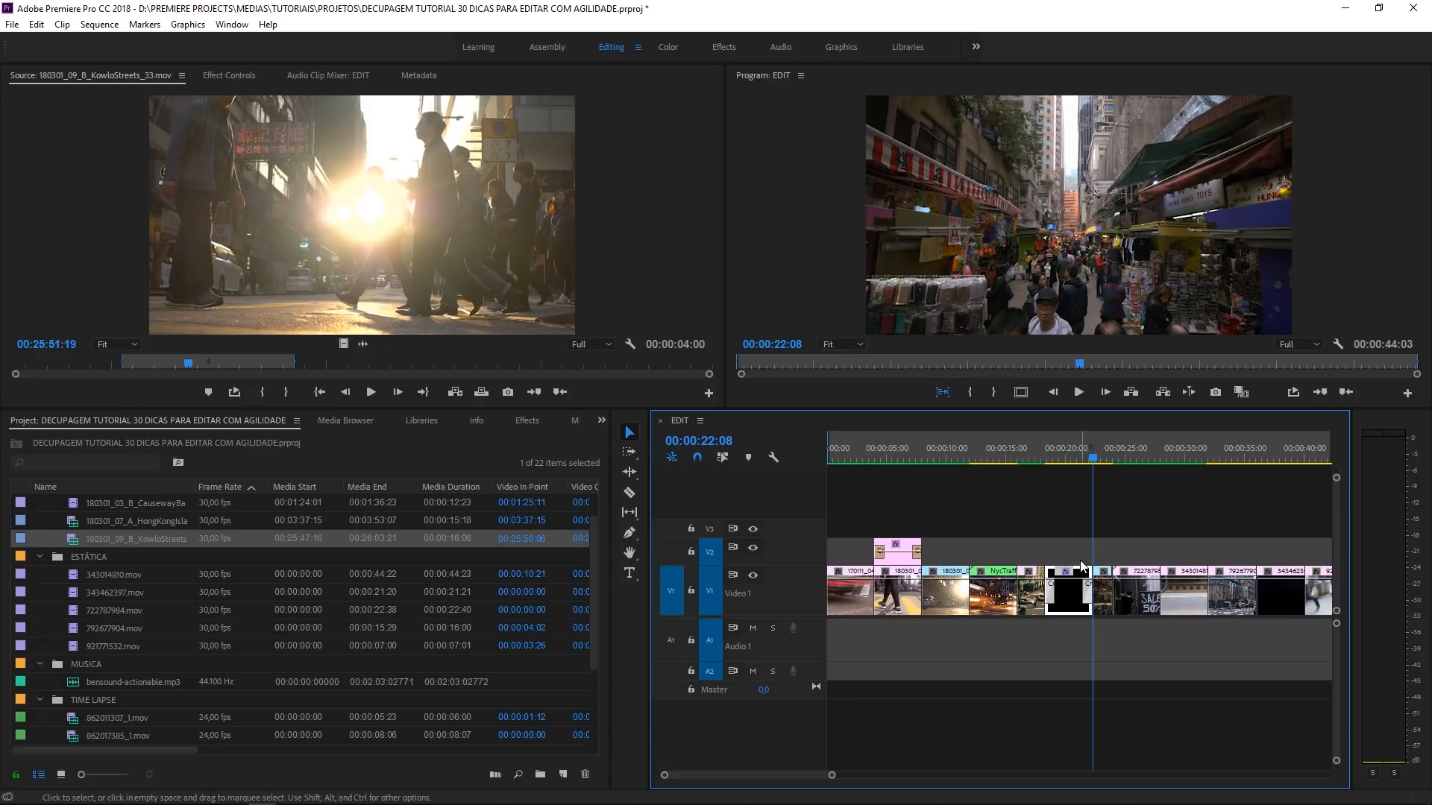
{"action": "key", "text": "ctrl+z"}
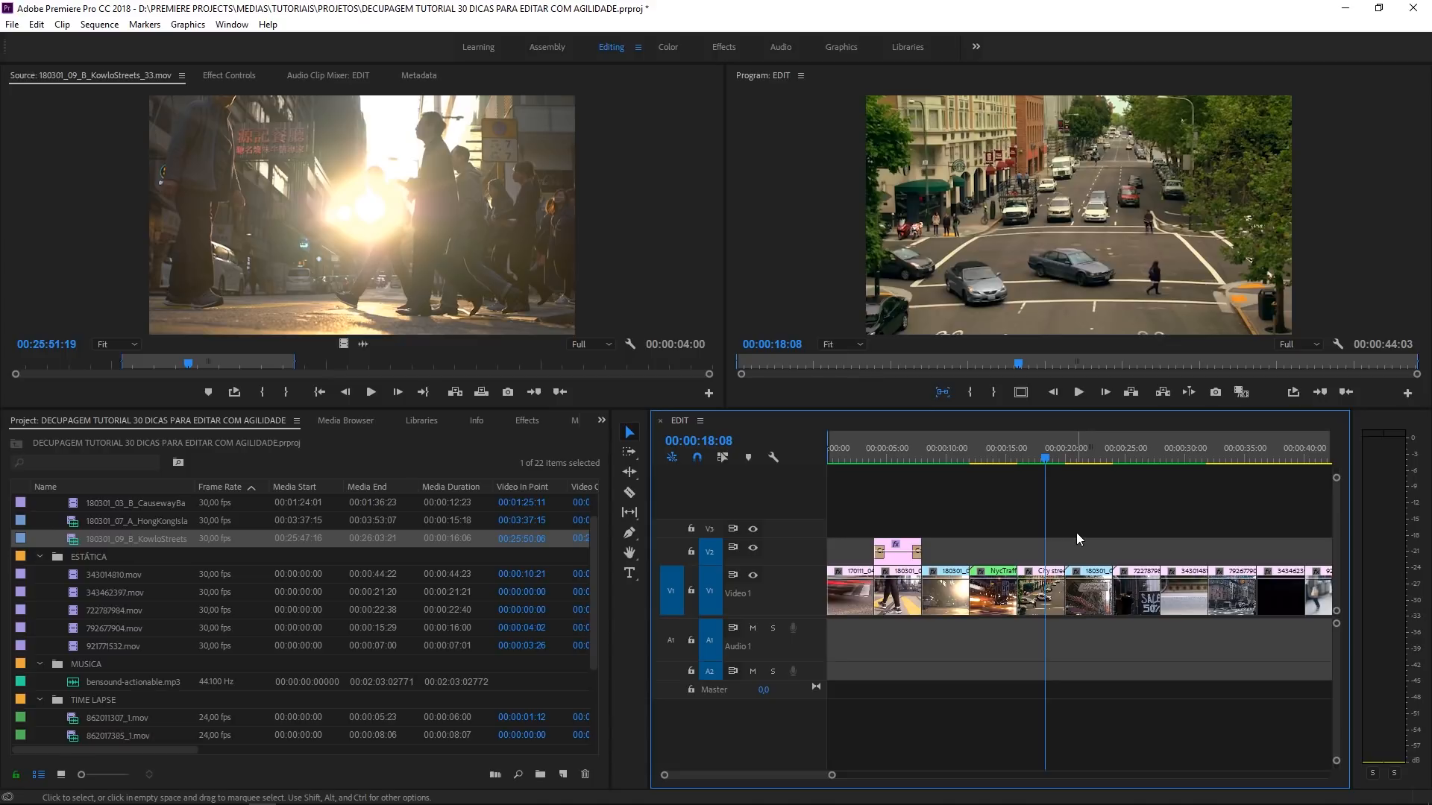
- Try pasting the copied title at 00:00:27:11 over the SALE 50% street clip, and undo the paste
{"action": "left_click_drag", "start_coordinate": [1062, 461], "coordinate": [1156, 450]}
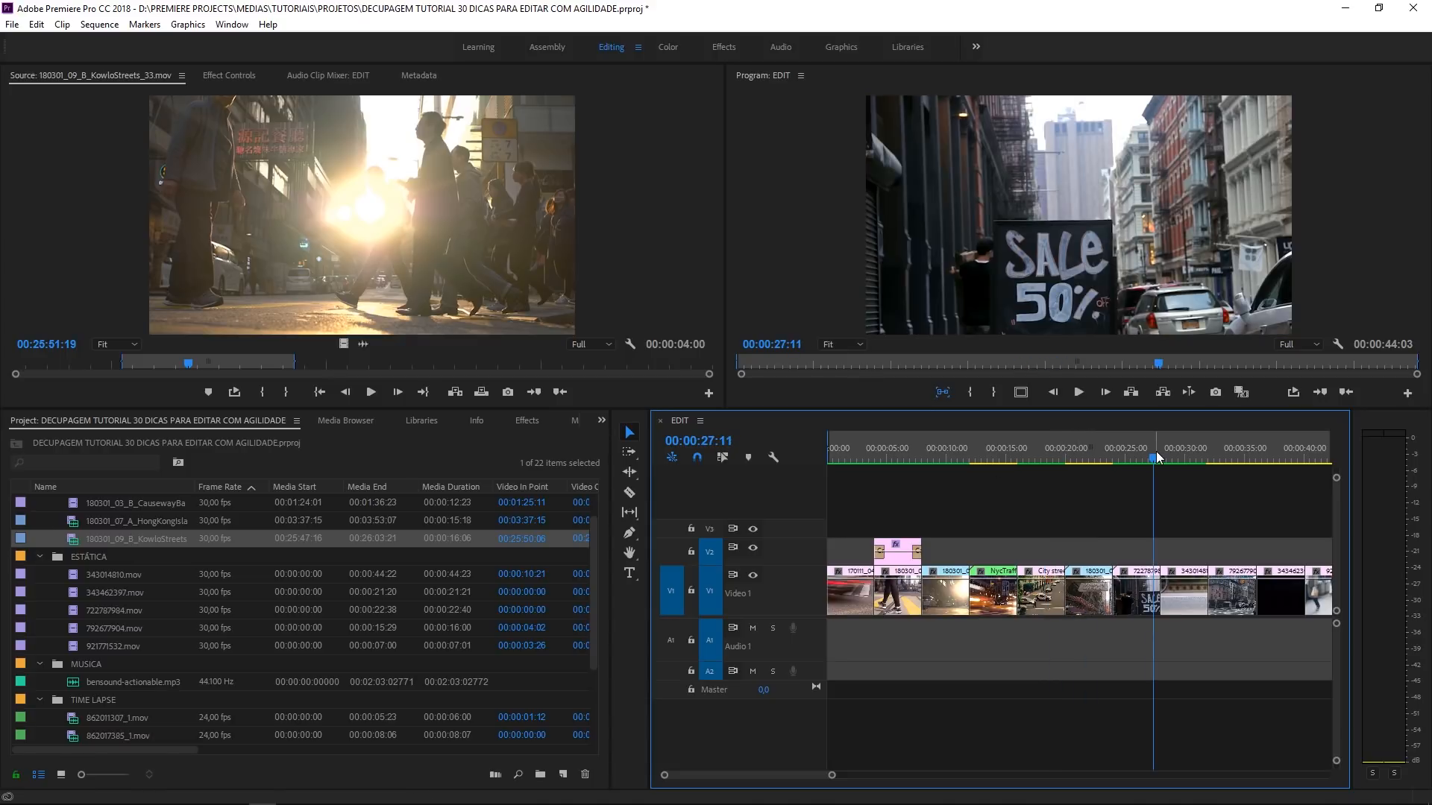
{"action": "key", "text": "ctrl+v"}
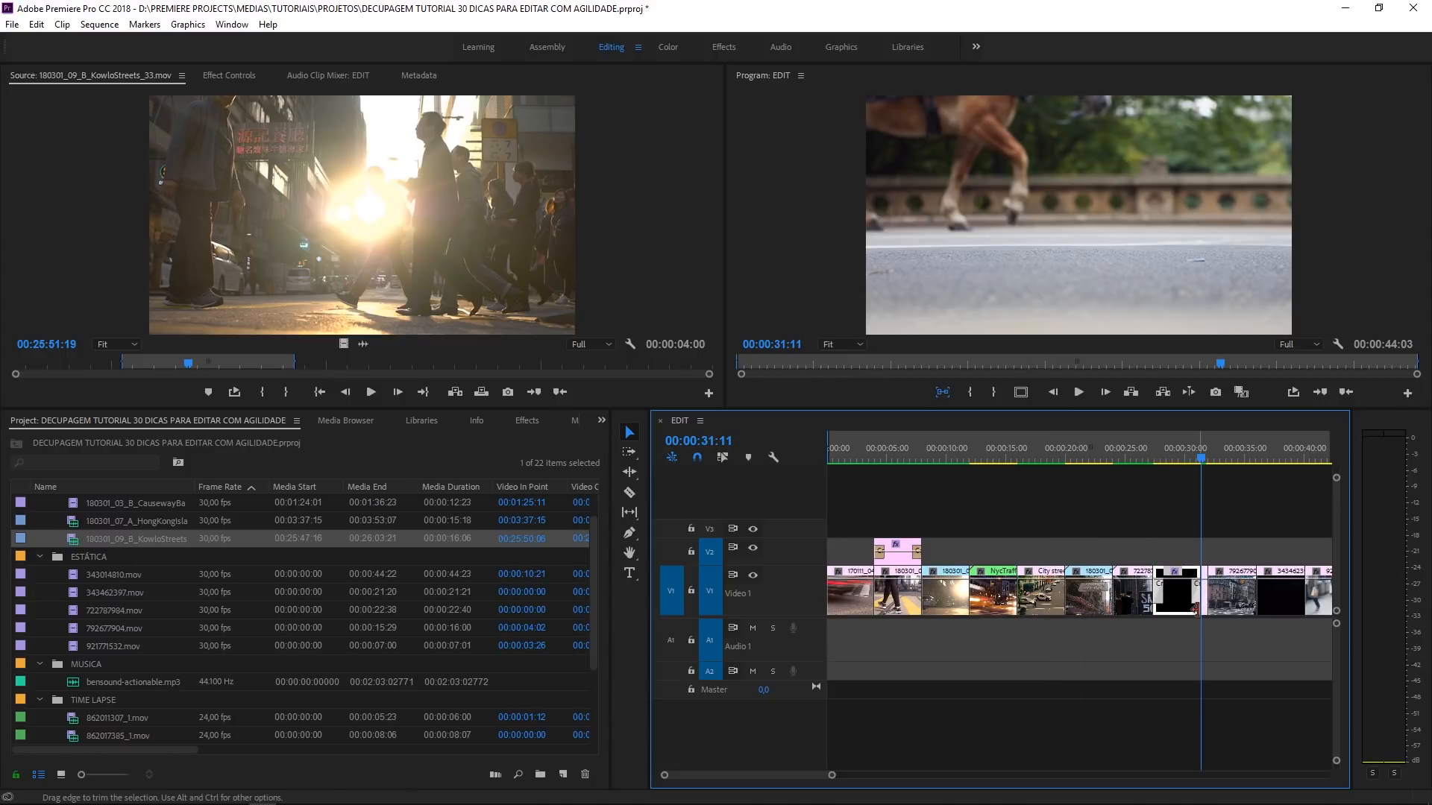
{"action": "key", "text": "ctrl+z"}
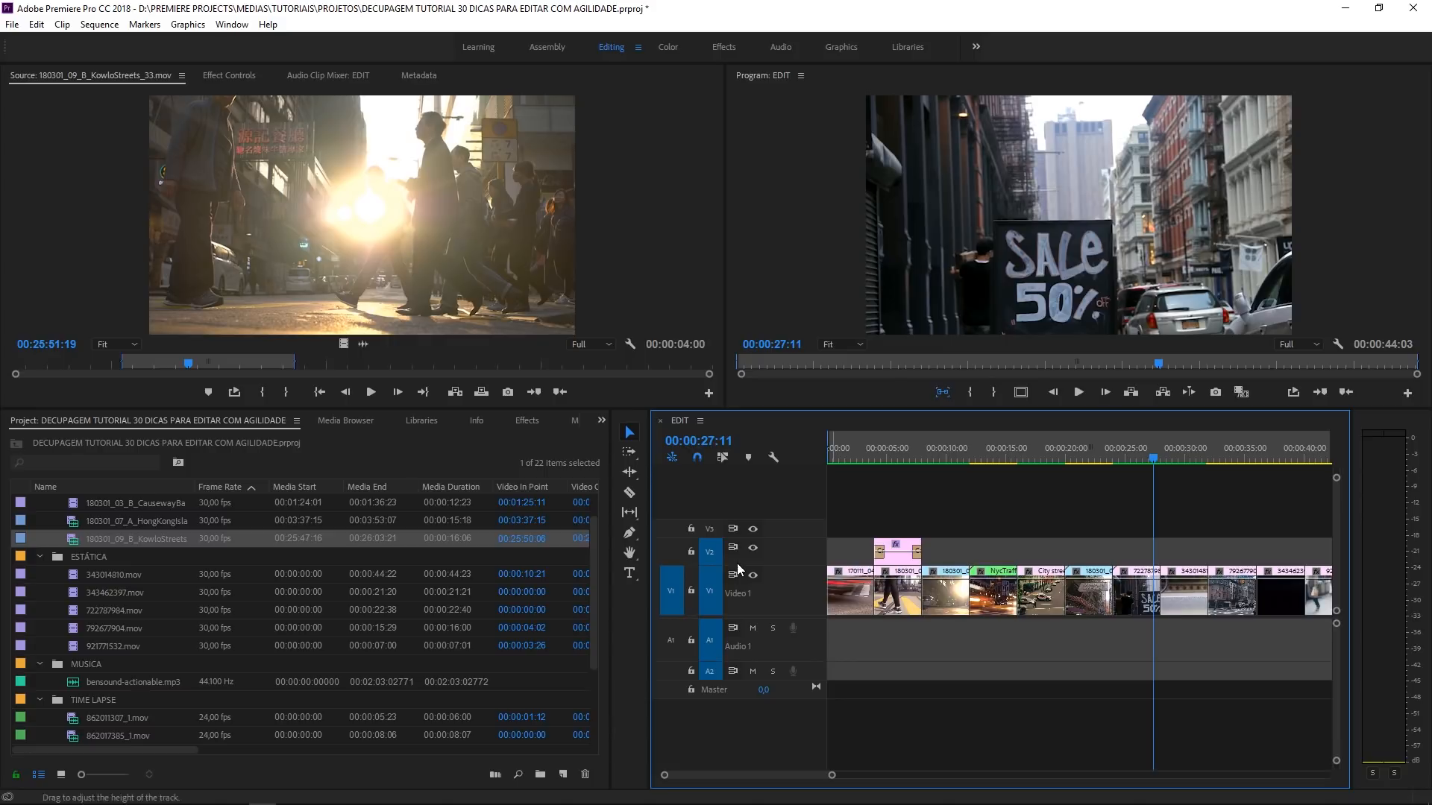
- Paste the copied PRODUÇÃO title on track V2 at 00:00:27:11, with track V1 untargeted
{"action": "left_click", "coordinate": [719, 598]}
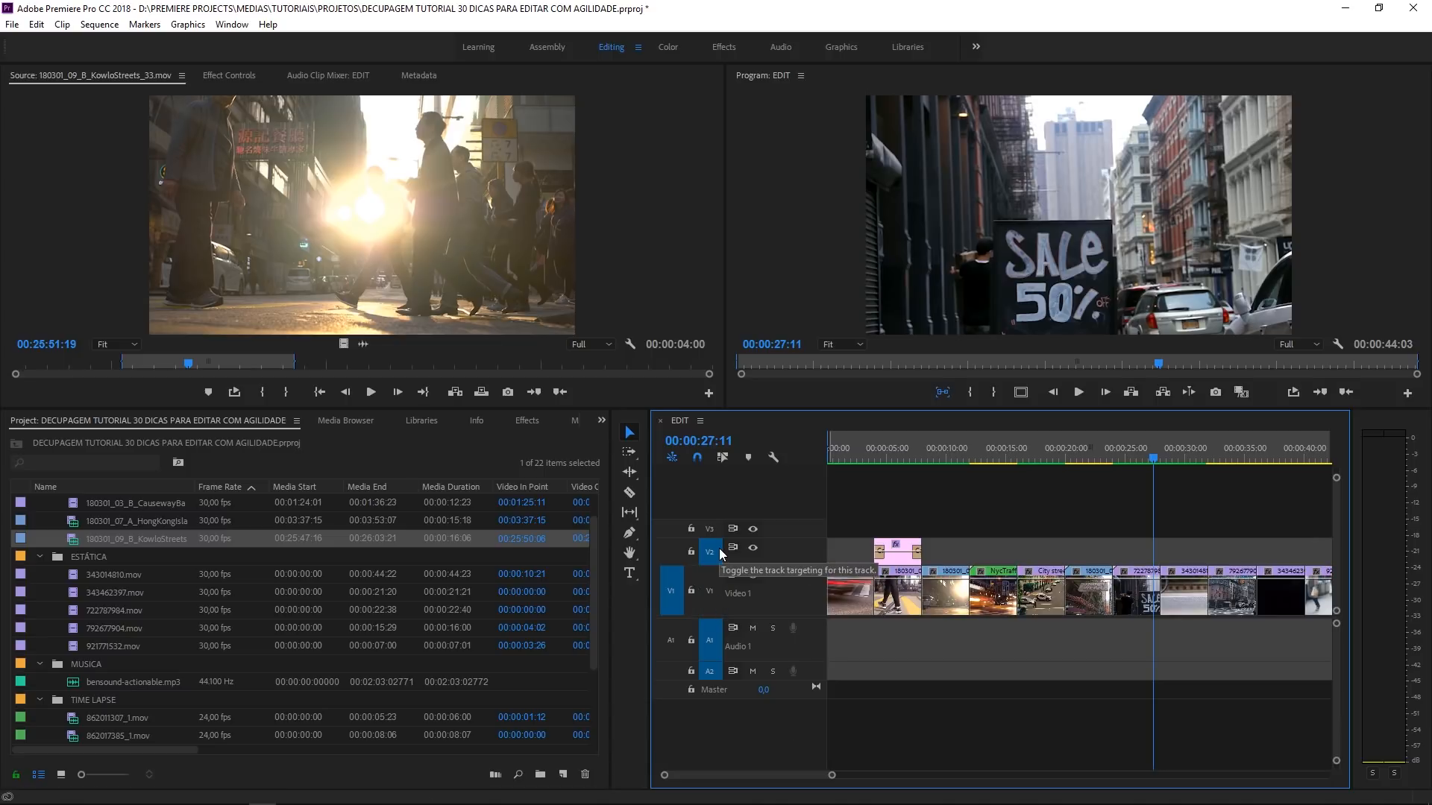
{"action": "key", "text": "period"}
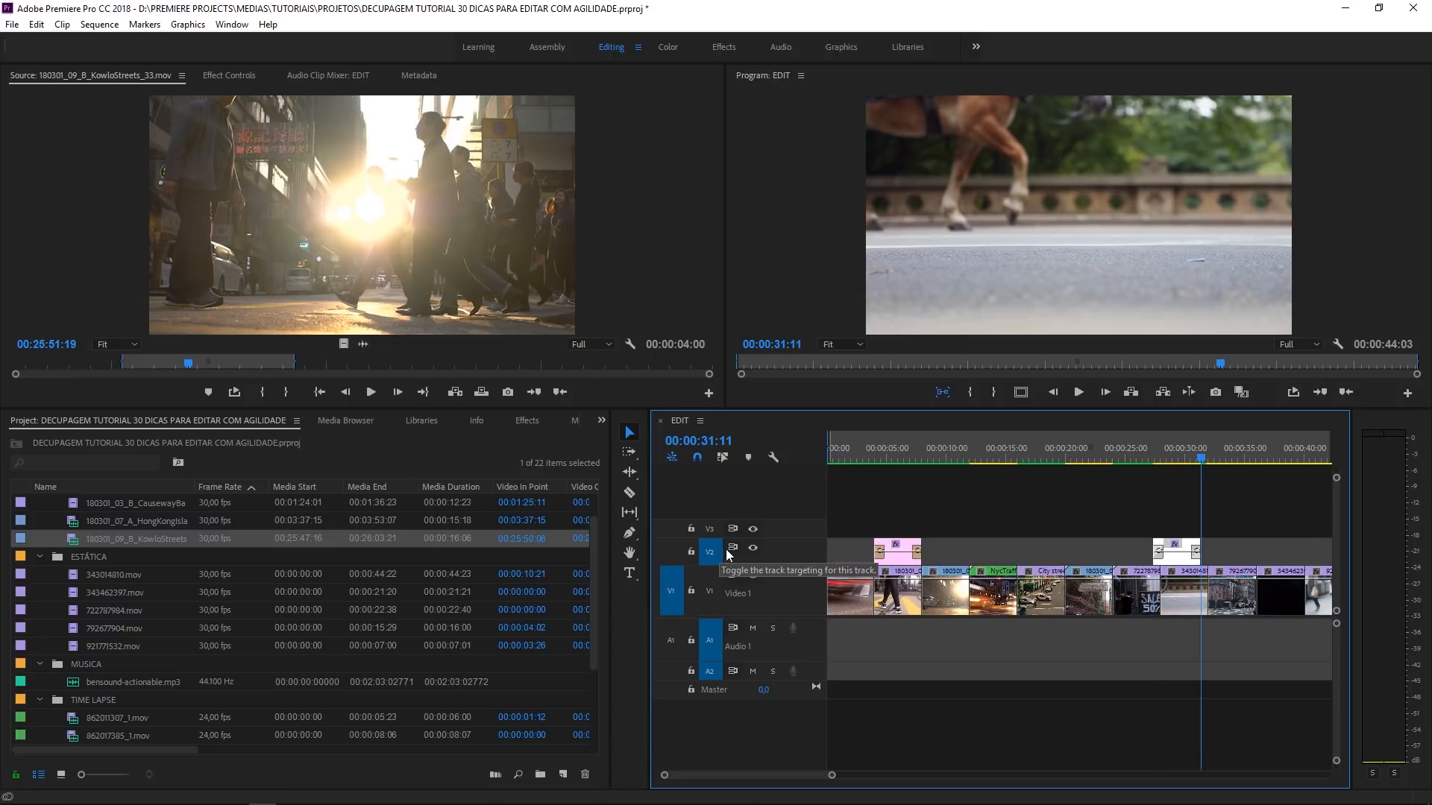
{"action": "left_click", "coordinate": [1151, 492]}
{"action": "left_click", "coordinate": [1151, 457]}
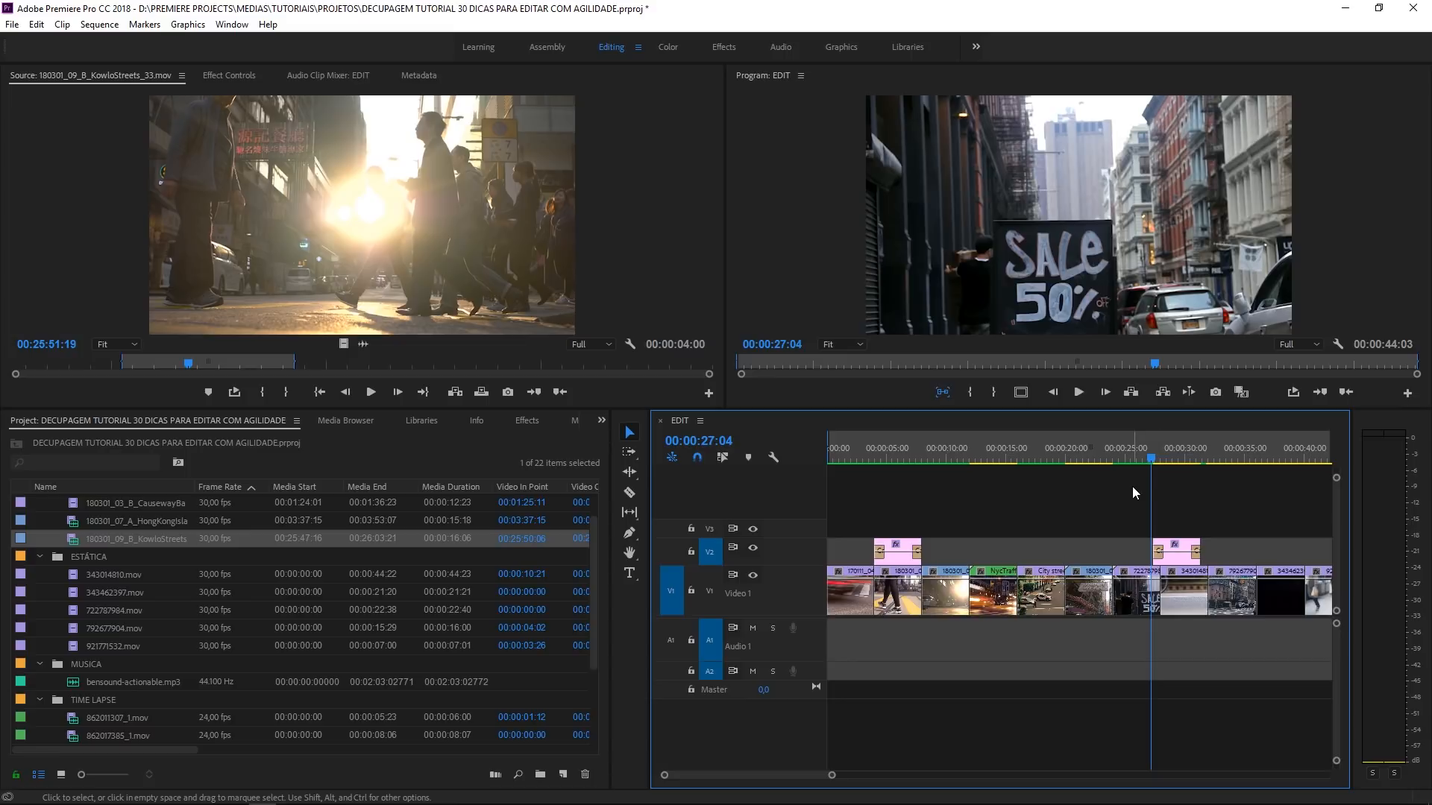
- Paste another copy of the title on track V3 at 00:00:17:23, with V3 as the only targeted video track
{"action": "left_click", "coordinate": [1039, 457]}
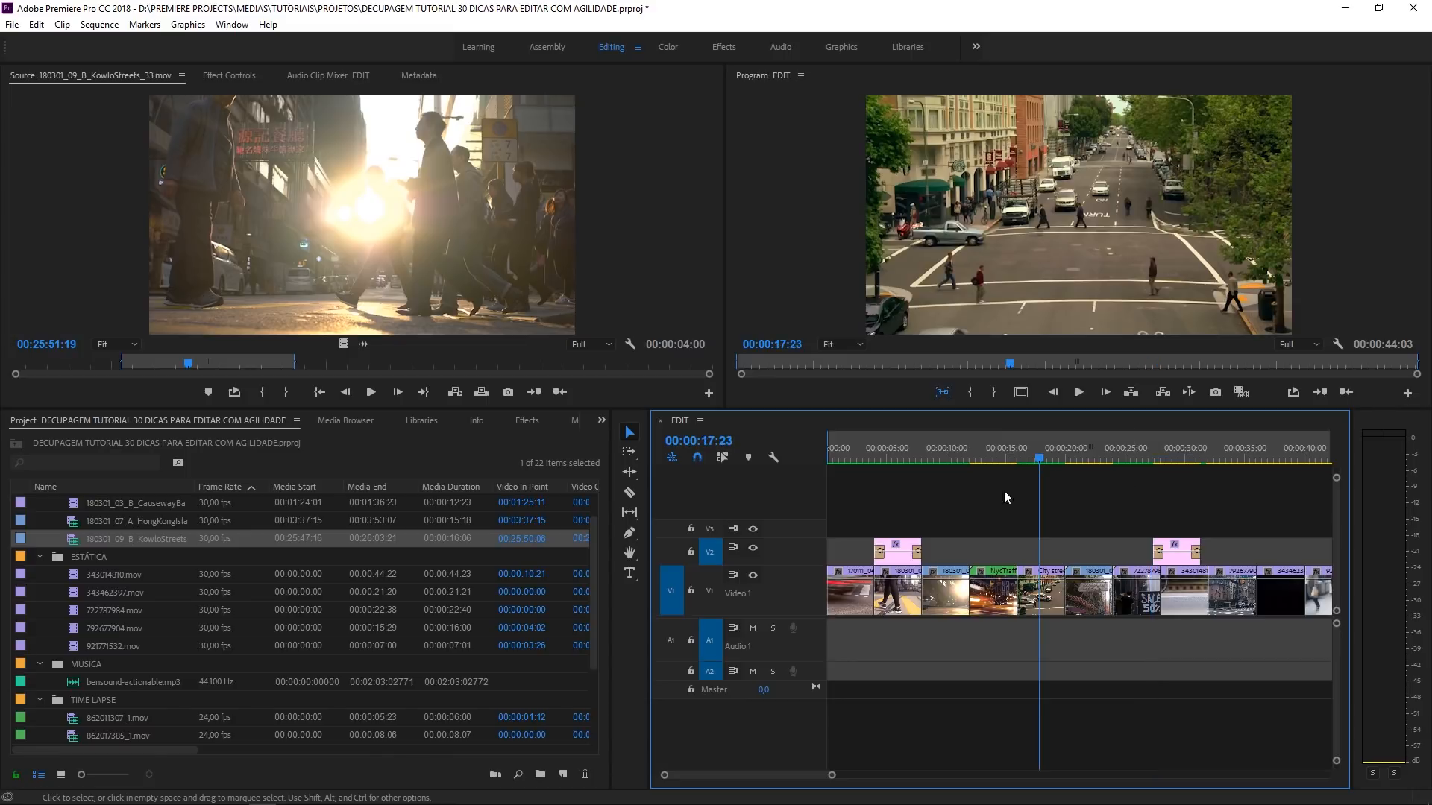
{"action": "left_click", "coordinate": [715, 533]}
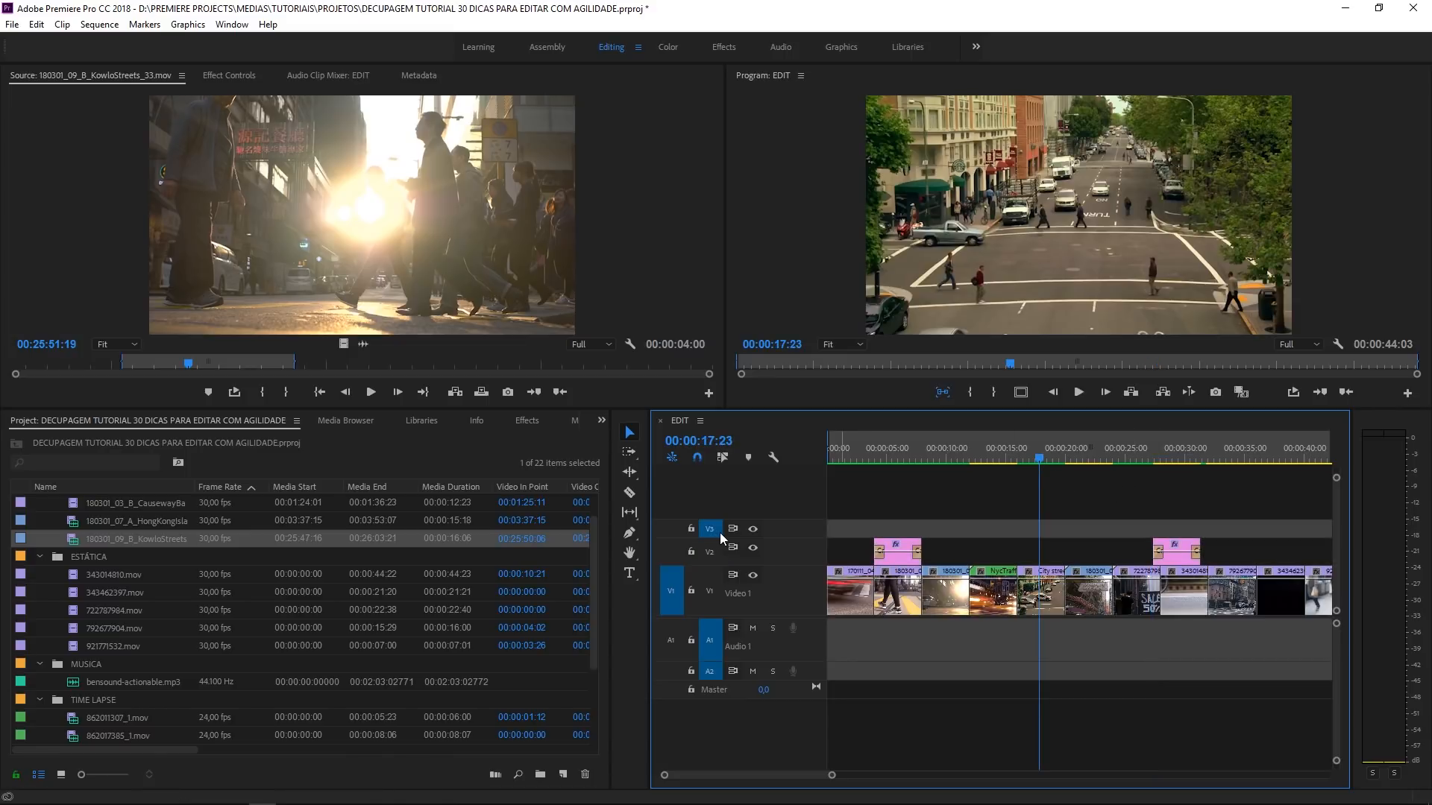
{"action": "key", "text": "ctrl+v"}
{"action": "left_click", "coordinate": [1025, 485]}
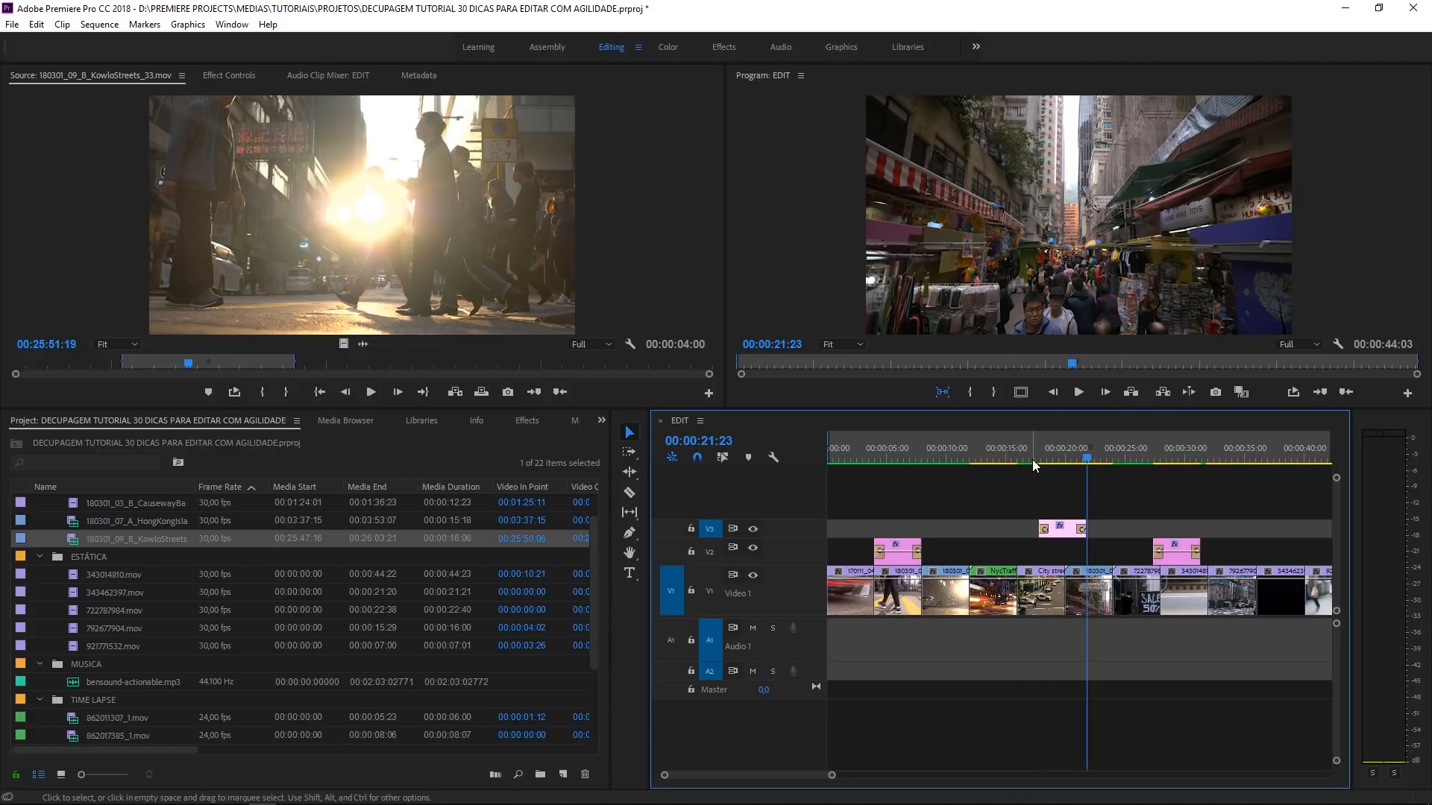
{"action": "left_click", "coordinate": [1032, 460]}
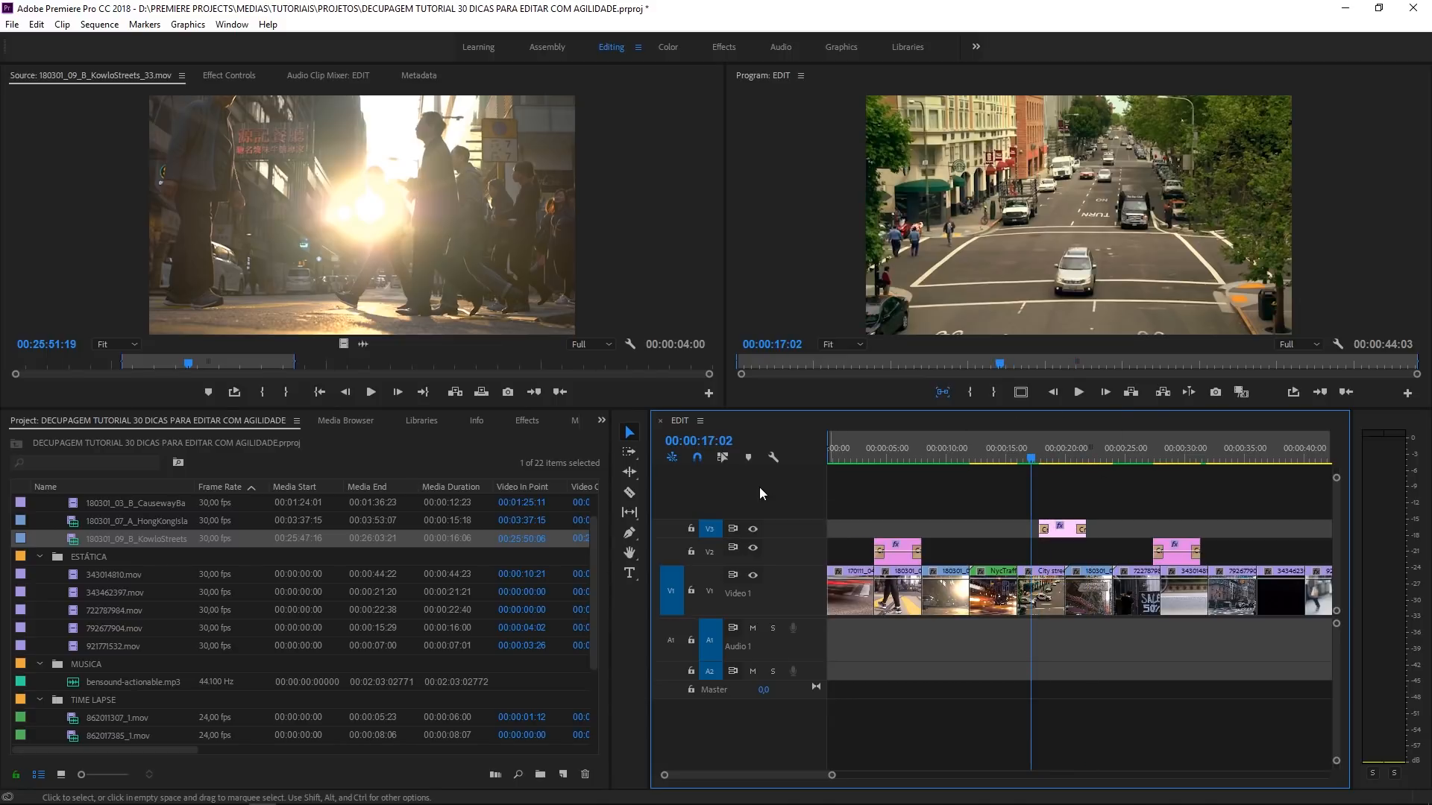
- Toggle the targeting of video tracks V1, V2 and V3 on and off
{"action": "left_click", "coordinate": [717, 555]}
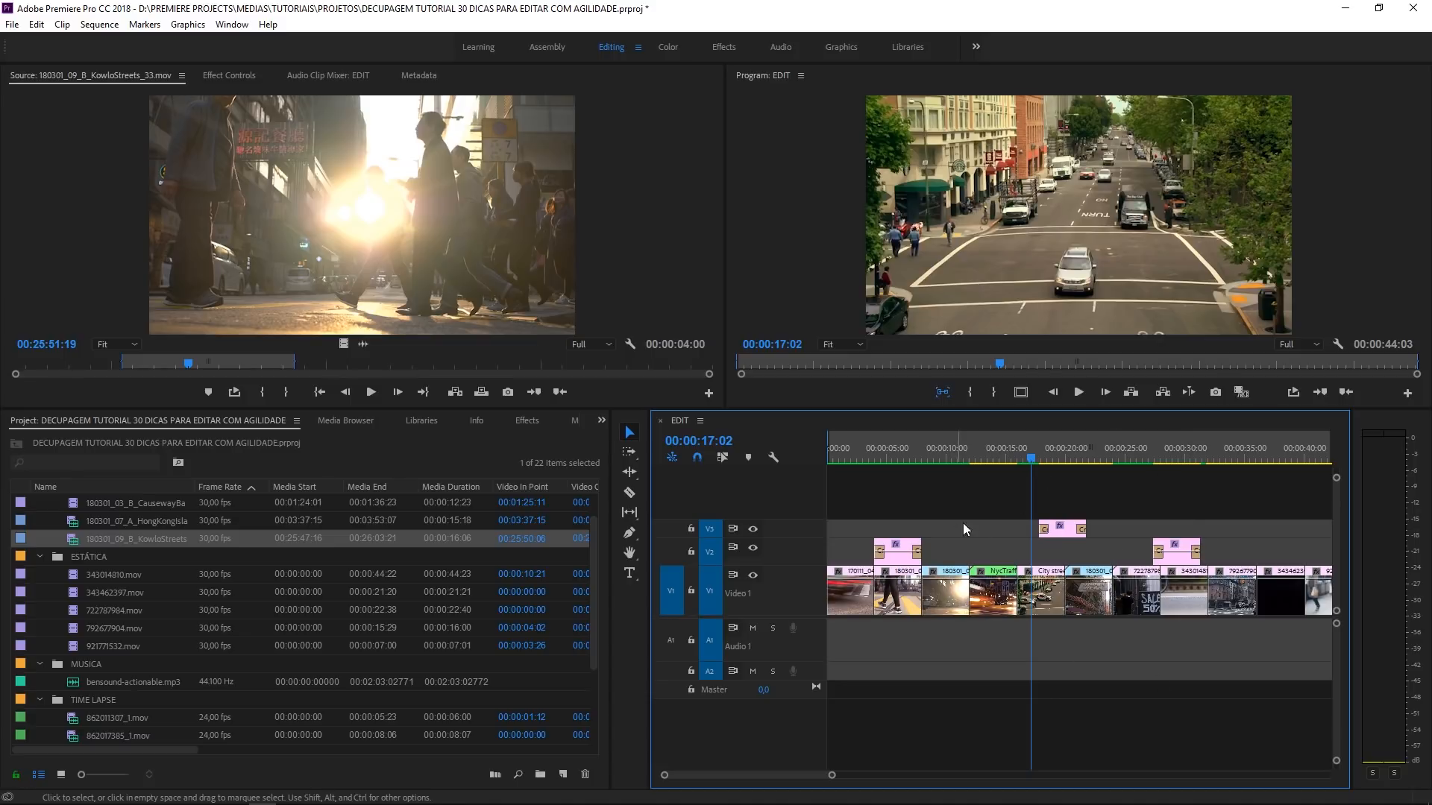
{"action": "left_click", "coordinate": [715, 587]}
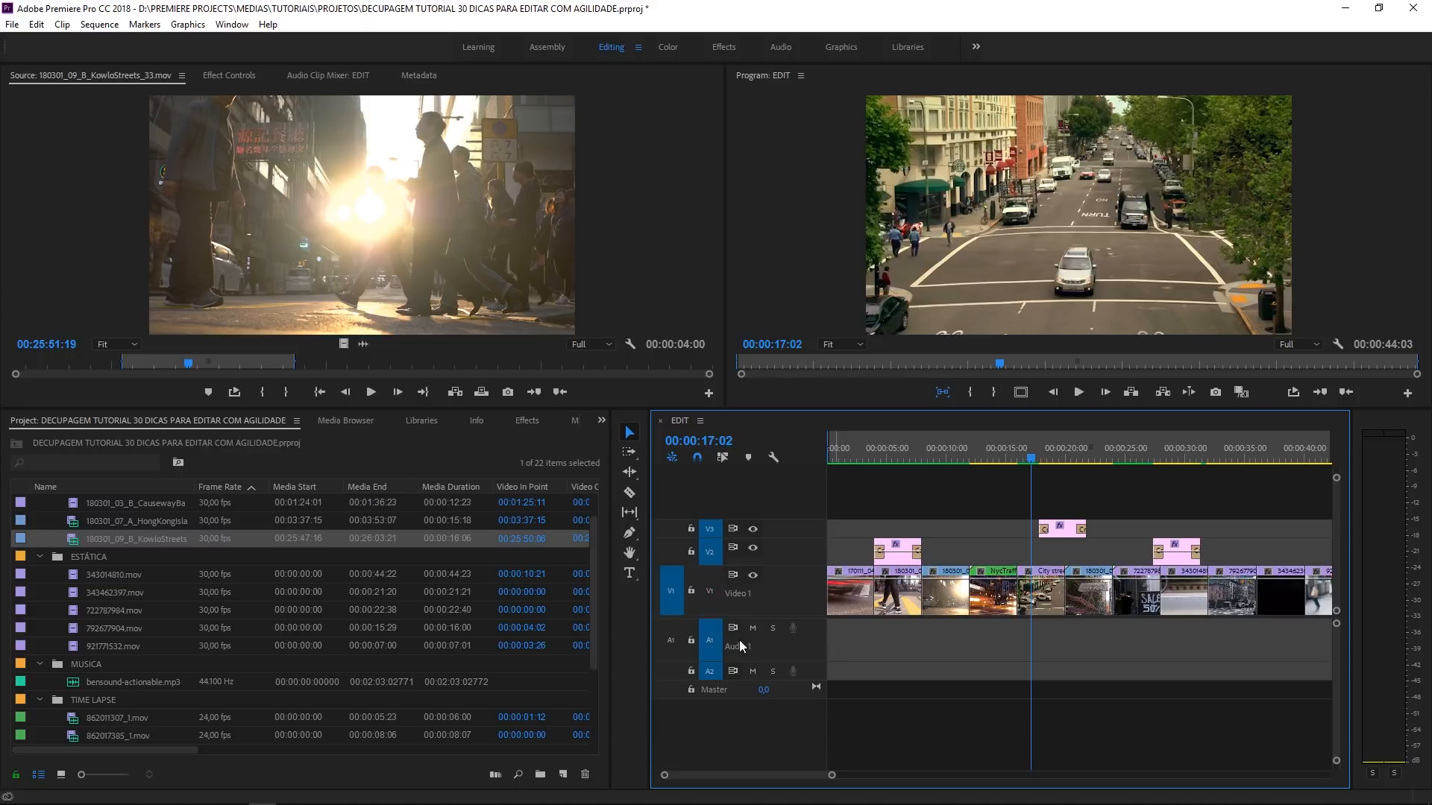
{"action": "left_click", "coordinate": [711, 553]}
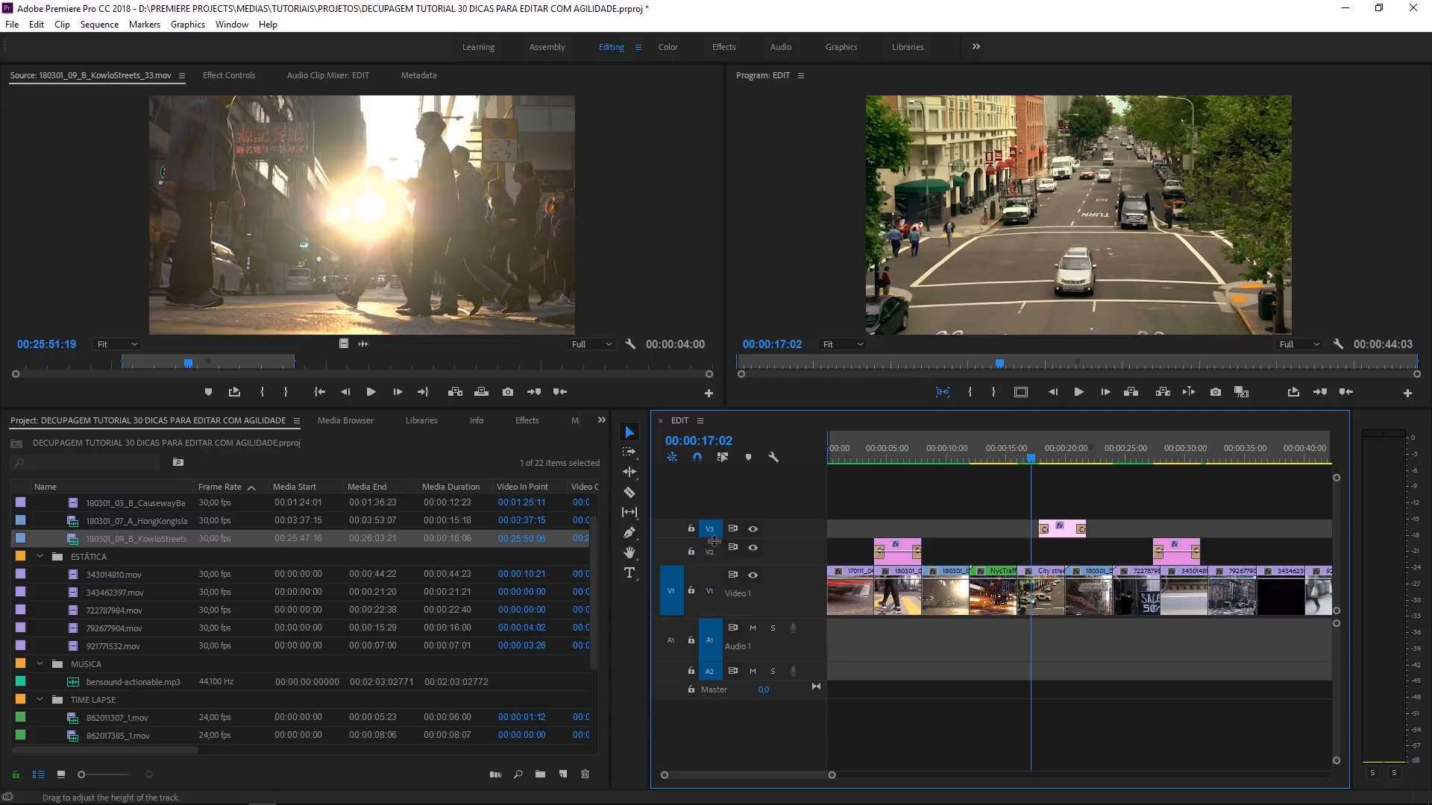
{"action": "left_click", "coordinate": [711, 529]}
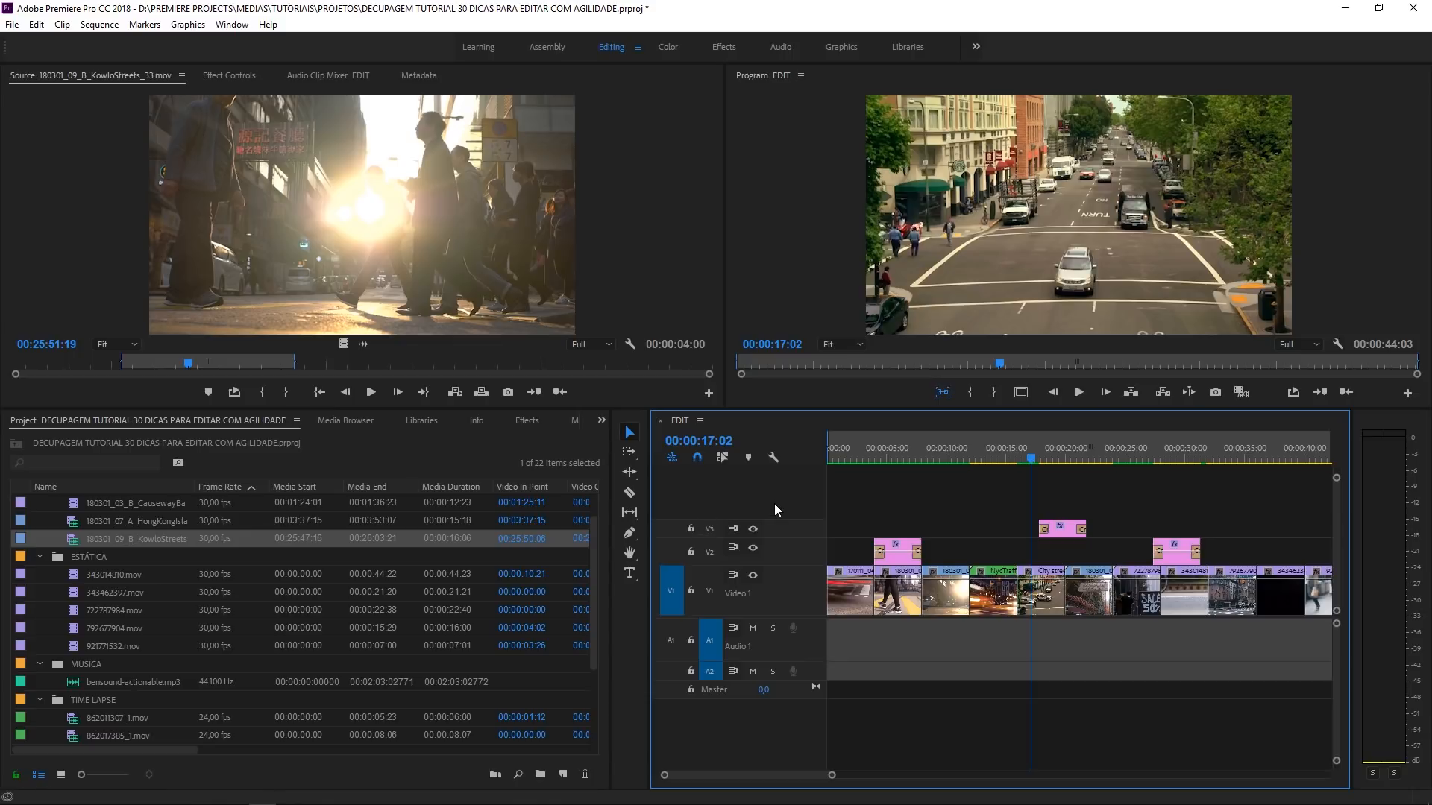
{"action": "left_click", "coordinate": [719, 596]}
{"action": "left_click", "coordinate": [713, 549]}
{"action": "left_click", "coordinate": [711, 530]}
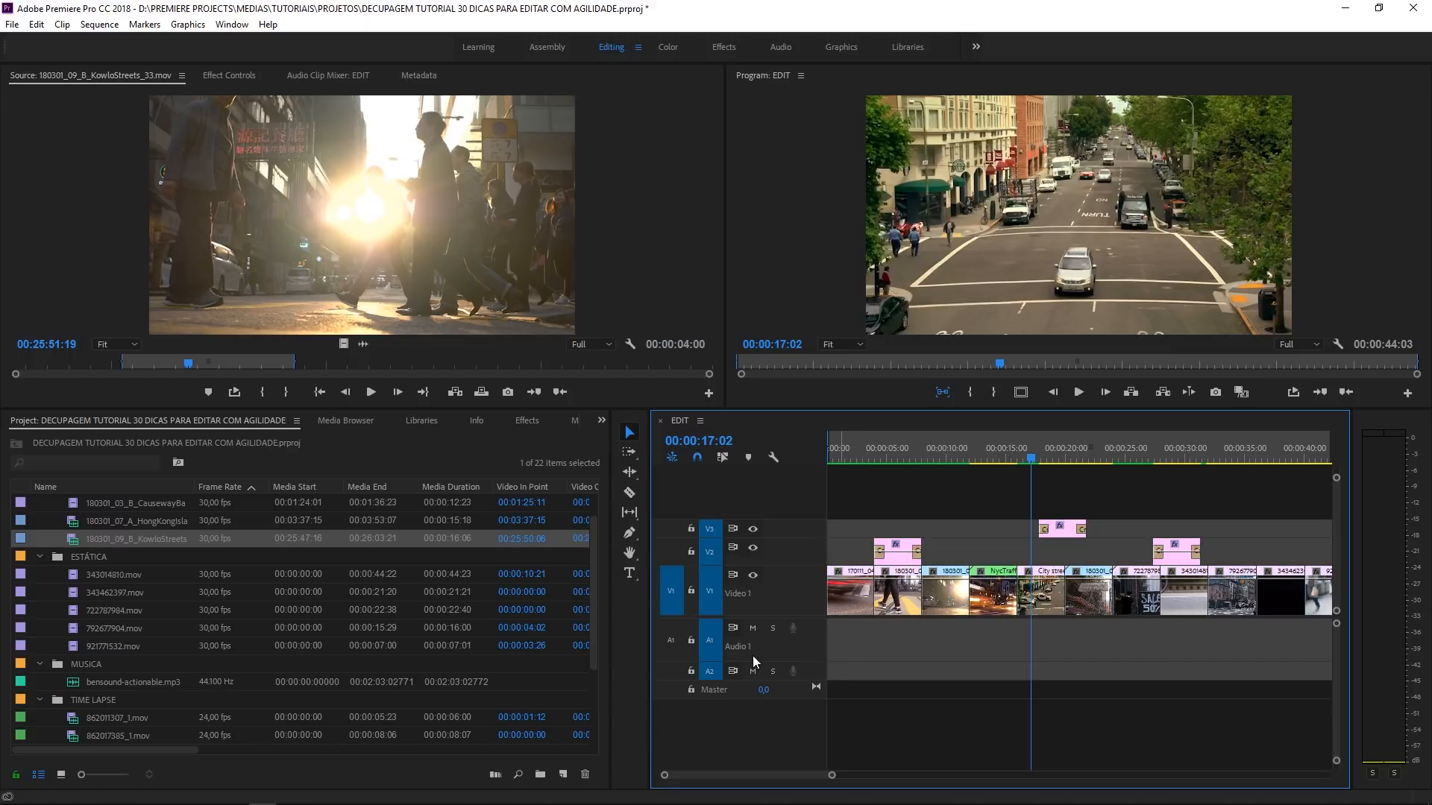
{"action": "left_click", "coordinate": [711, 608]}
{"action": "left_click", "coordinate": [713, 551]}
{"action": "left_click", "coordinate": [711, 530]}
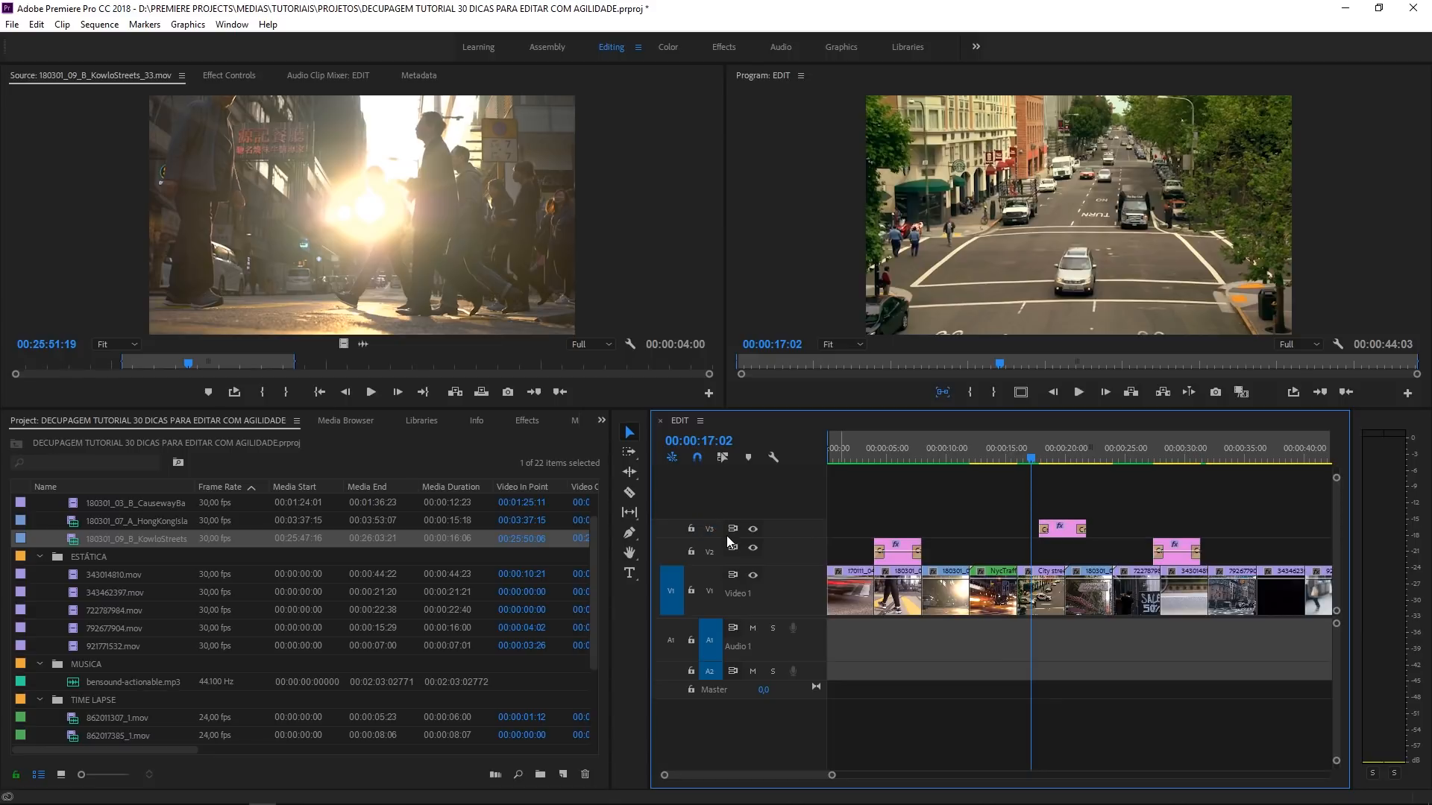
- Target tracks V3, V2 and V1, and move the playhead between edit points until it reaches the sequence start
{"action": "left_click", "coordinate": [711, 530]}
{"action": "left_click", "coordinate": [712, 550]}
{"action": "left_click", "coordinate": [710, 589]}
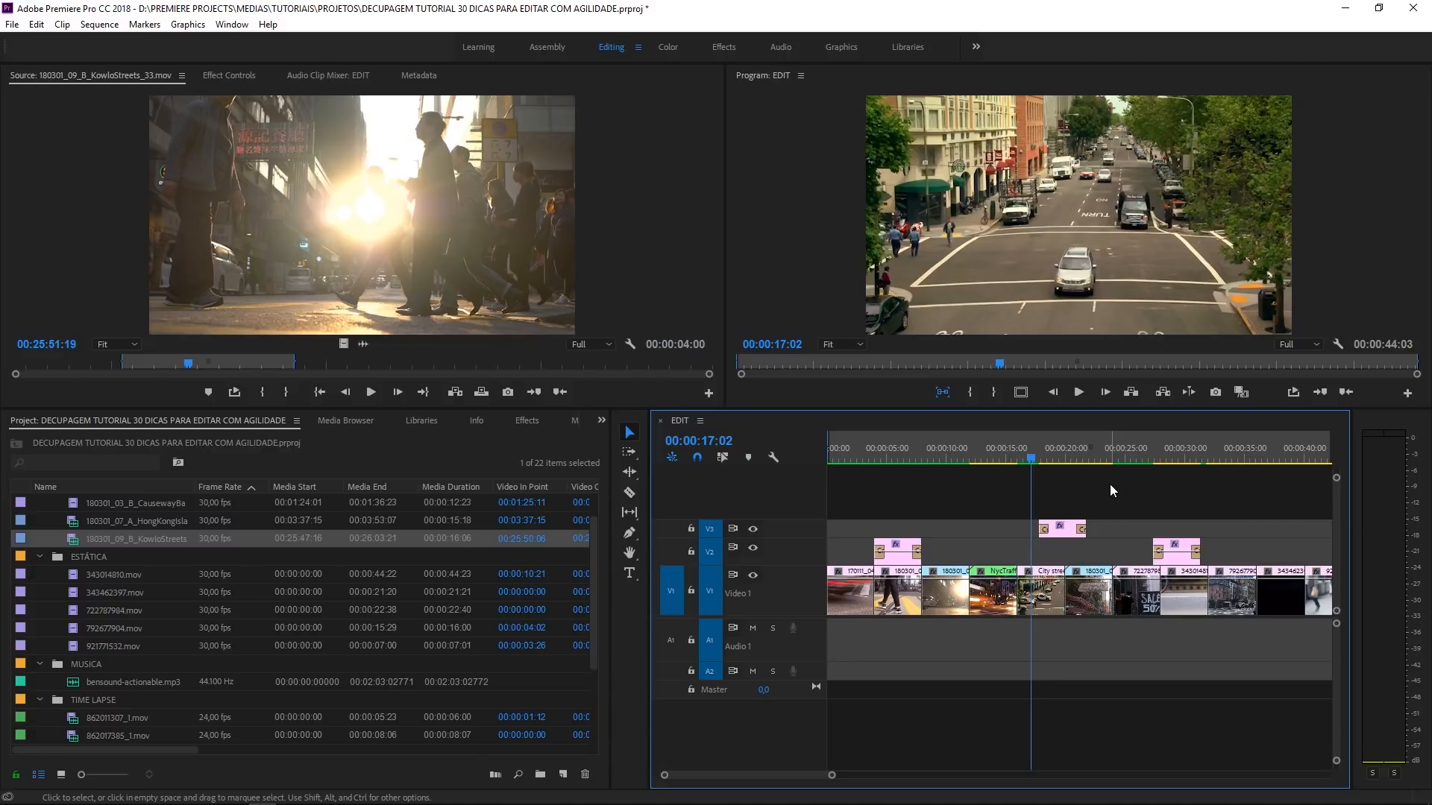
{"action": "key", "text": "Up"}
{"action": "key", "text": "Up"}
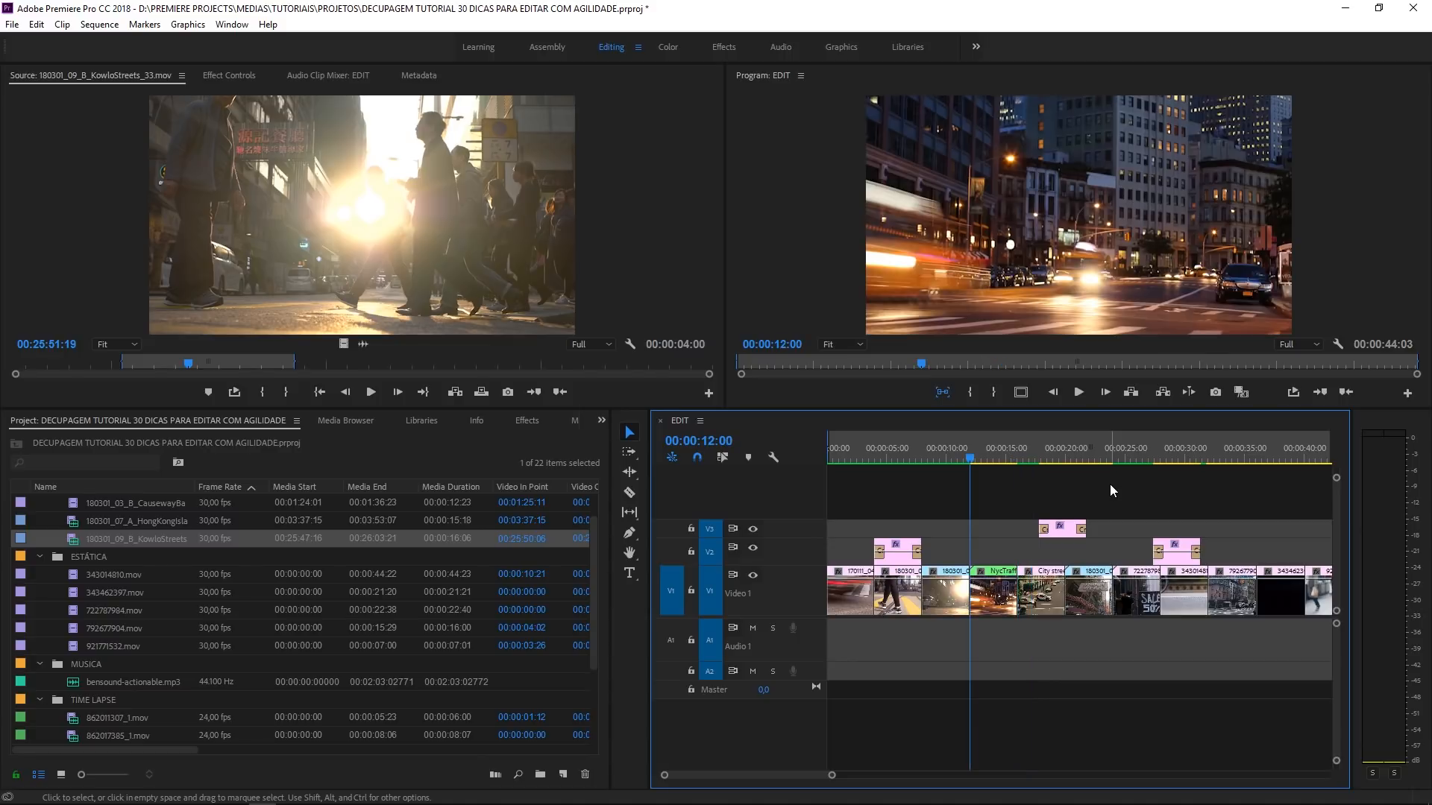
{"action": "key", "text": "Down"}
{"action": "key", "text": "Down"}
{"action": "key", "text": "Up"}
{"action": "key", "text": "Up"}
{"action": "key", "text": "Up"}
{"action": "key", "text": "Up"}
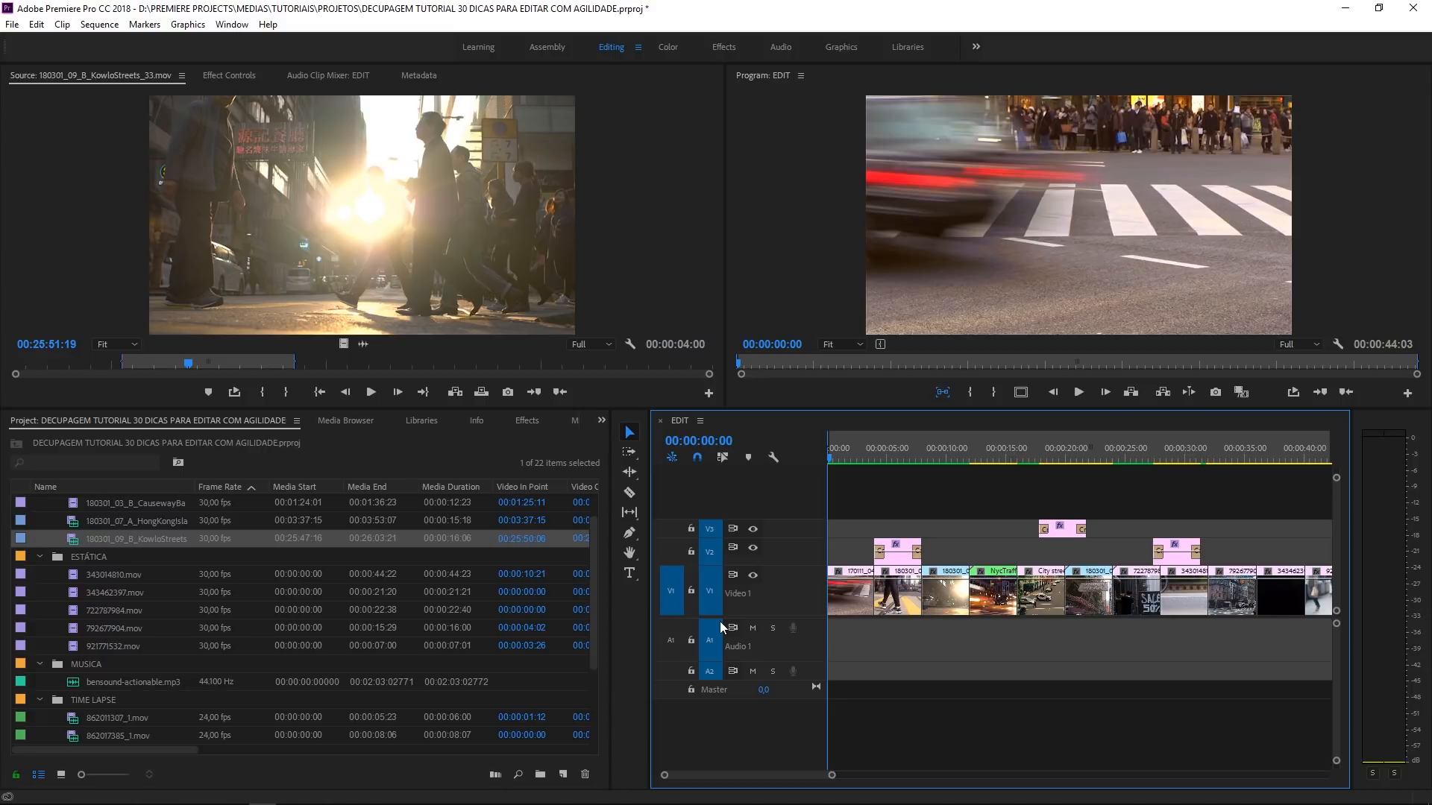
- Step the playhead forward through the clip and title edit points on all targeted tracks to 00:00:28:00
{"action": "key", "text": "Down"}
{"action": "key", "text": "Down"}
{"action": "key", "text": "Down"}
{"action": "key", "text": "Down"}
{"action": "key", "text": "Down"}
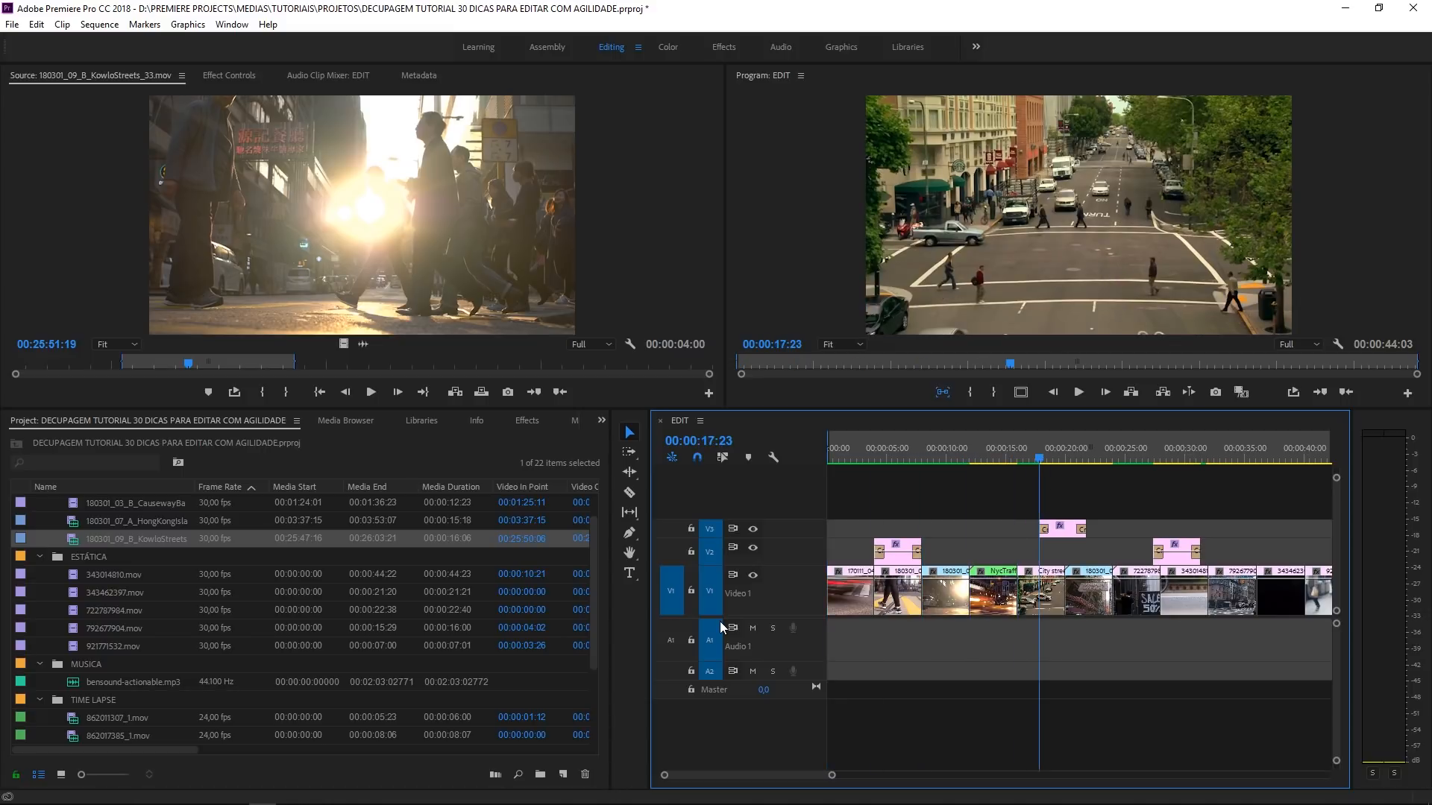
{"action": "key", "text": "Down"}
{"action": "key", "text": "Down"}
{"action": "key", "text": "Down"}
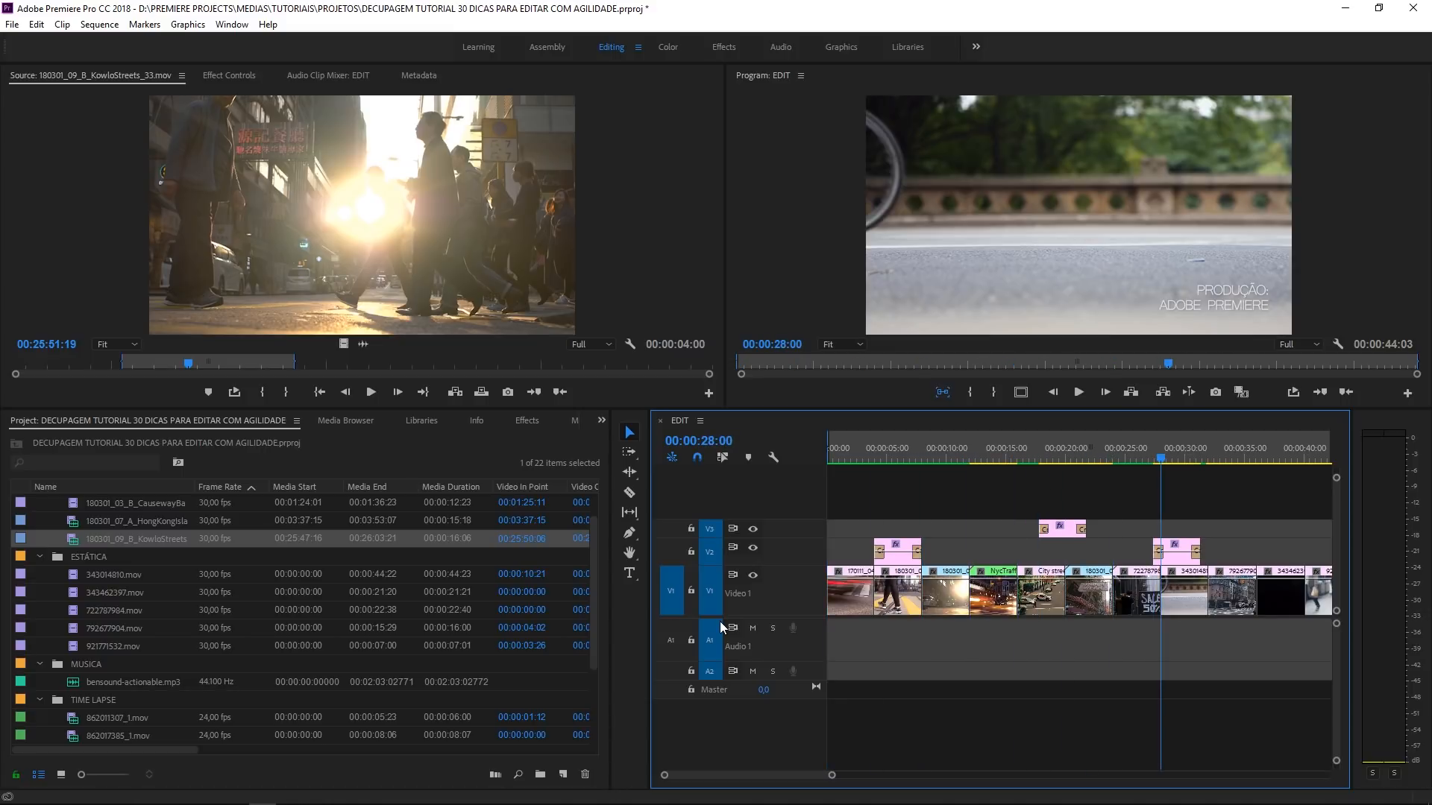
- Untarget V2 and V3, and step the playhead back and forth through the edit points of track V1 only
{"action": "left_click", "coordinate": [710, 528]}
{"action": "left_click", "coordinate": [710, 552]}
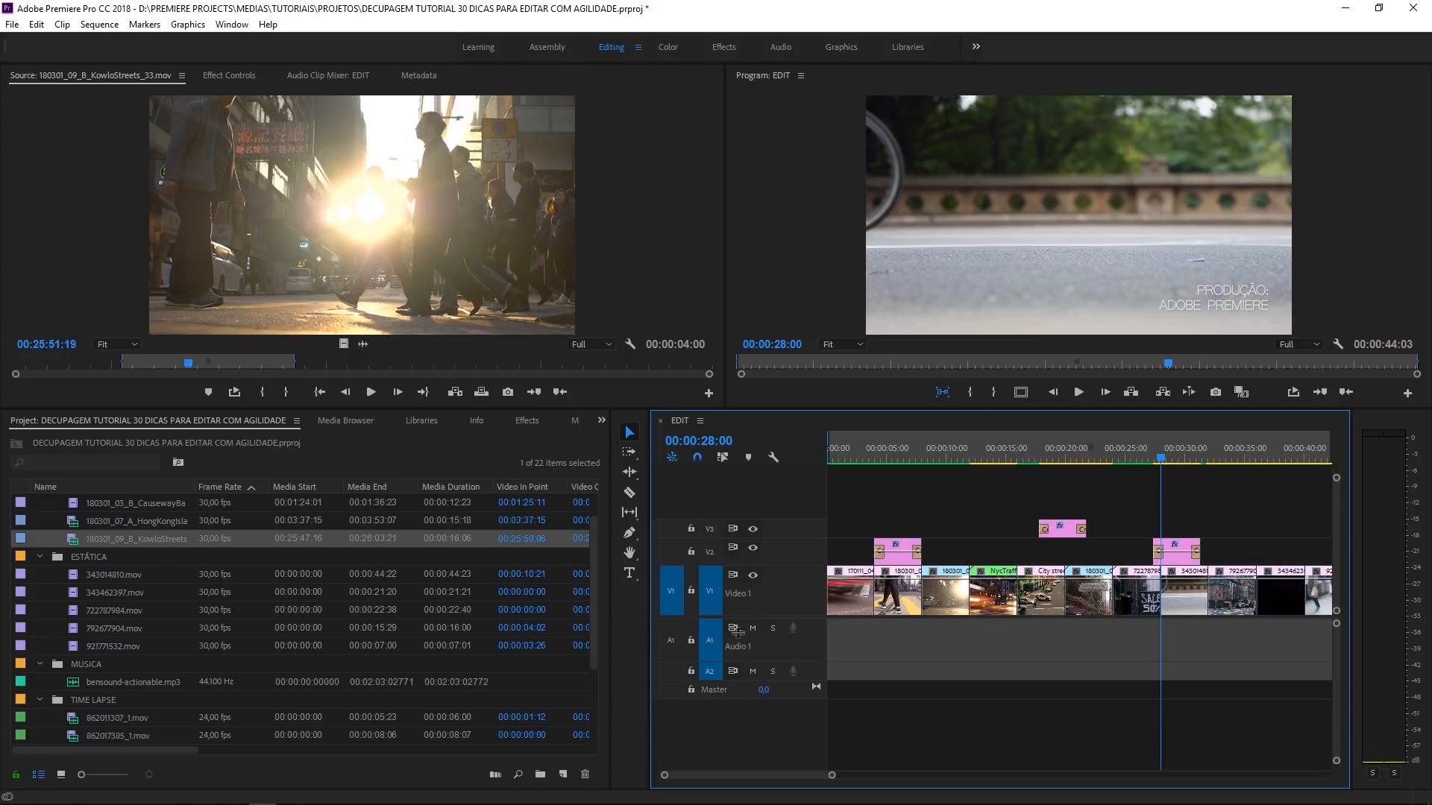
{"action": "key", "text": "Up"}
{"action": "key", "text": "Up"}
{"action": "key", "text": "Up"}
{"action": "key", "text": "Up"}
{"action": "key", "text": "Up"}
{"action": "key", "text": "Up"}
{"action": "key", "text": "Up"}
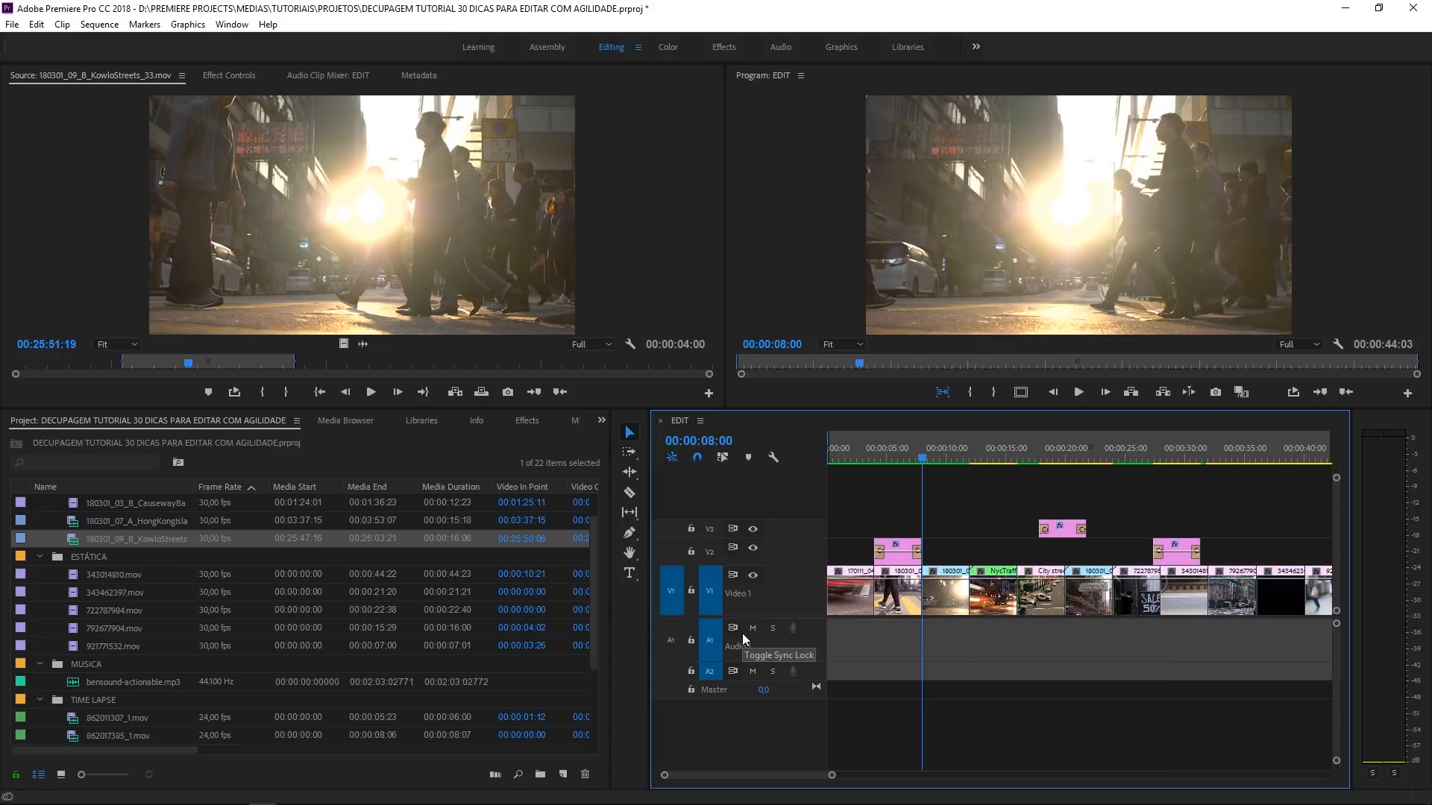
{"action": "key", "text": "Down"}
{"action": "key", "text": "Down"}
{"action": "key", "text": "Down"}
{"action": "key", "text": "Down"}
{"action": "key", "text": "Down"}
{"action": "key", "text": "Down"}
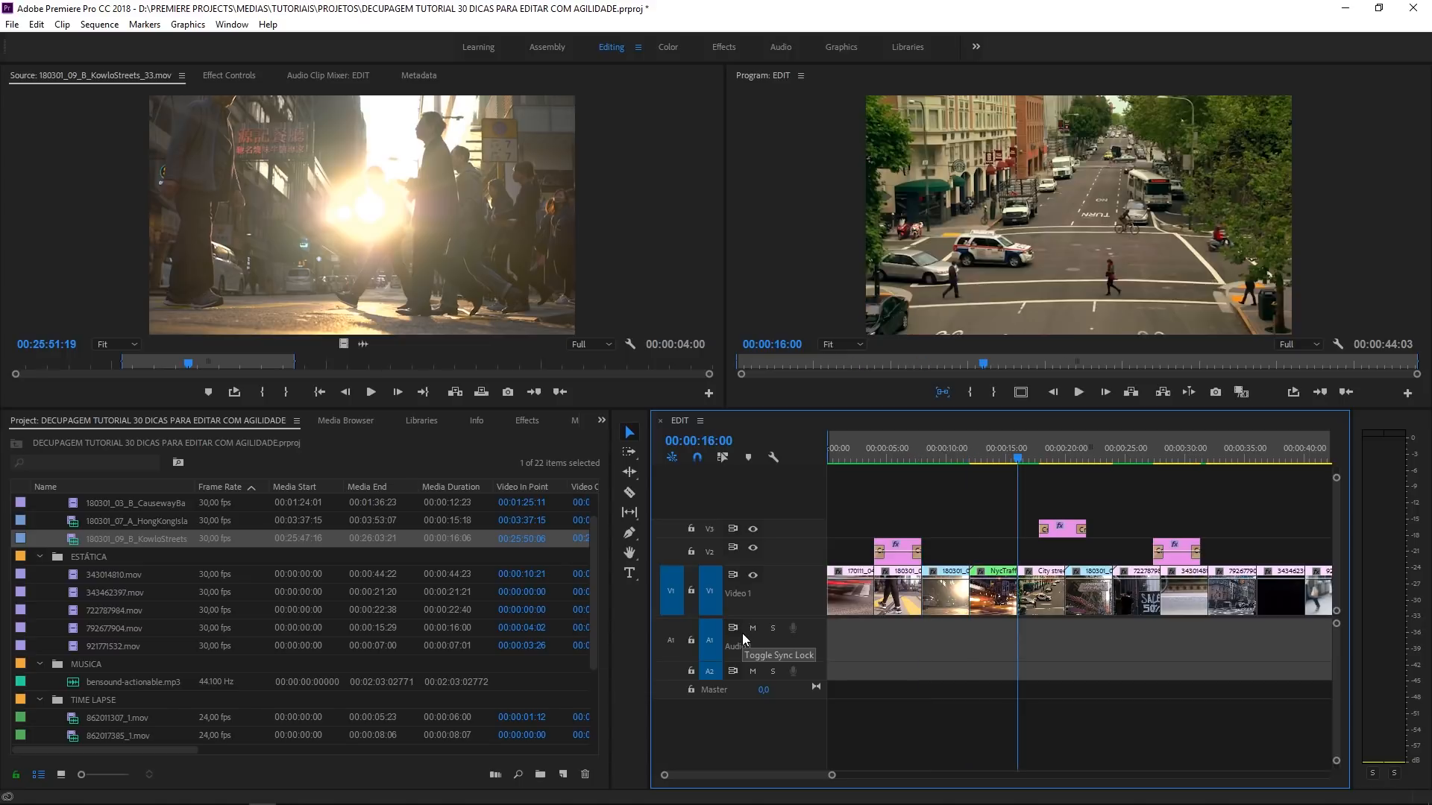
{"action": "key", "text": "Up"}
{"action": "key", "text": "Up"}
{"action": "key", "text": "Up"}
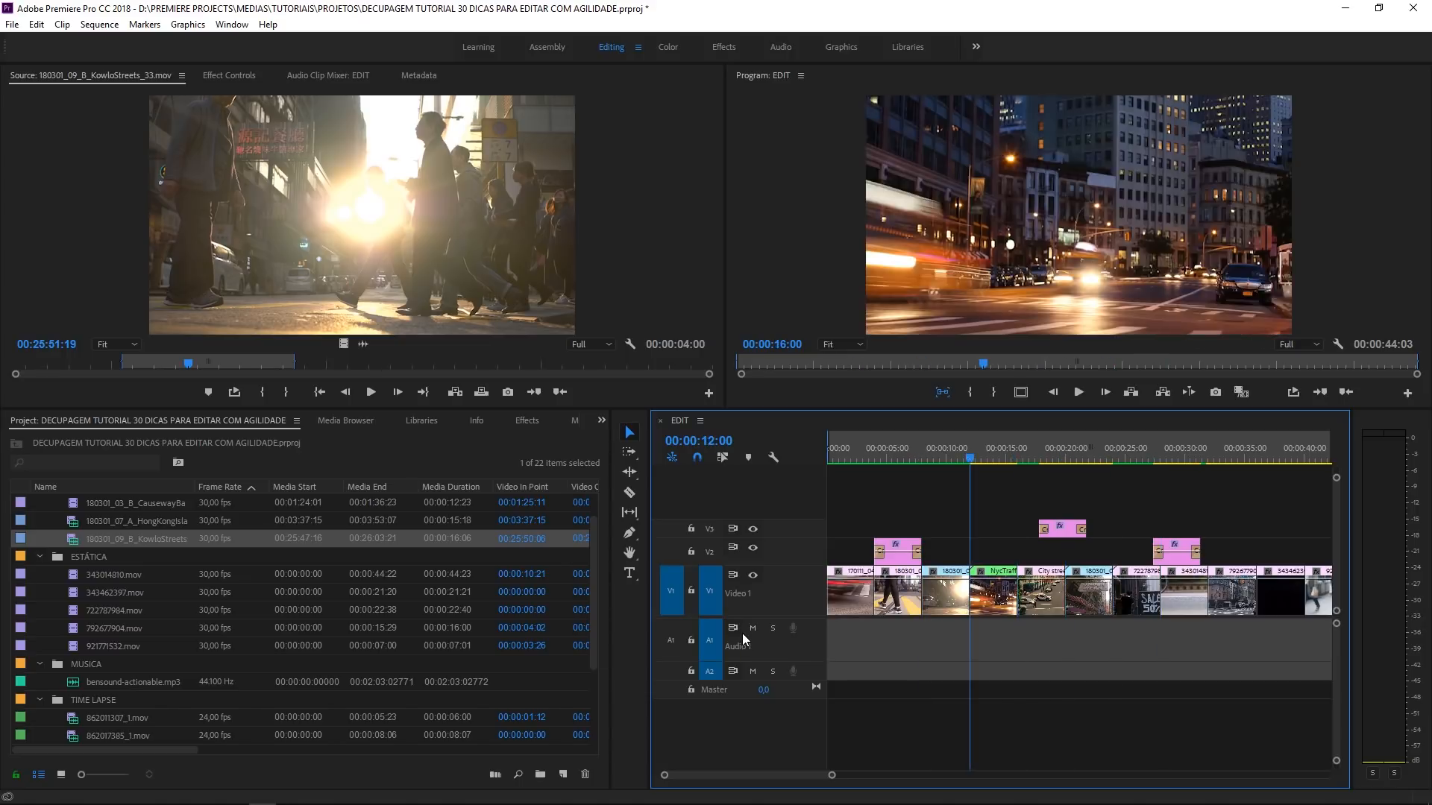
{"action": "key", "text": "Down"}
{"action": "key", "text": "Down"}
{"action": "key", "text": "Down"}
{"action": "key", "text": "Down"}
{"action": "key", "text": "Up"}
{"action": "key", "text": "Up"}
{"action": "key", "text": "Up"}
{"action": "key", "text": "Up"}
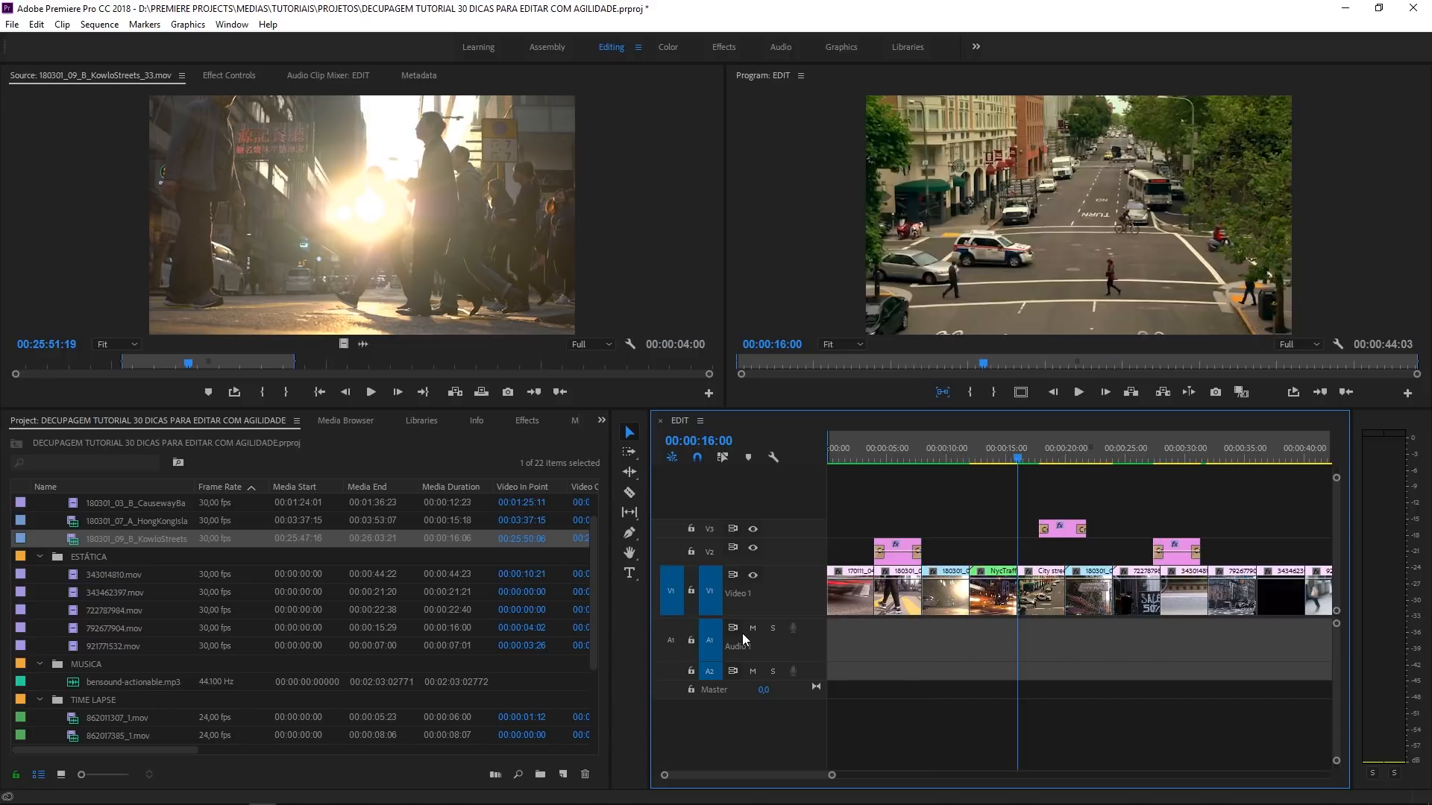
{"action": "key", "text": "Down"}
{"action": "key", "text": "Down"}
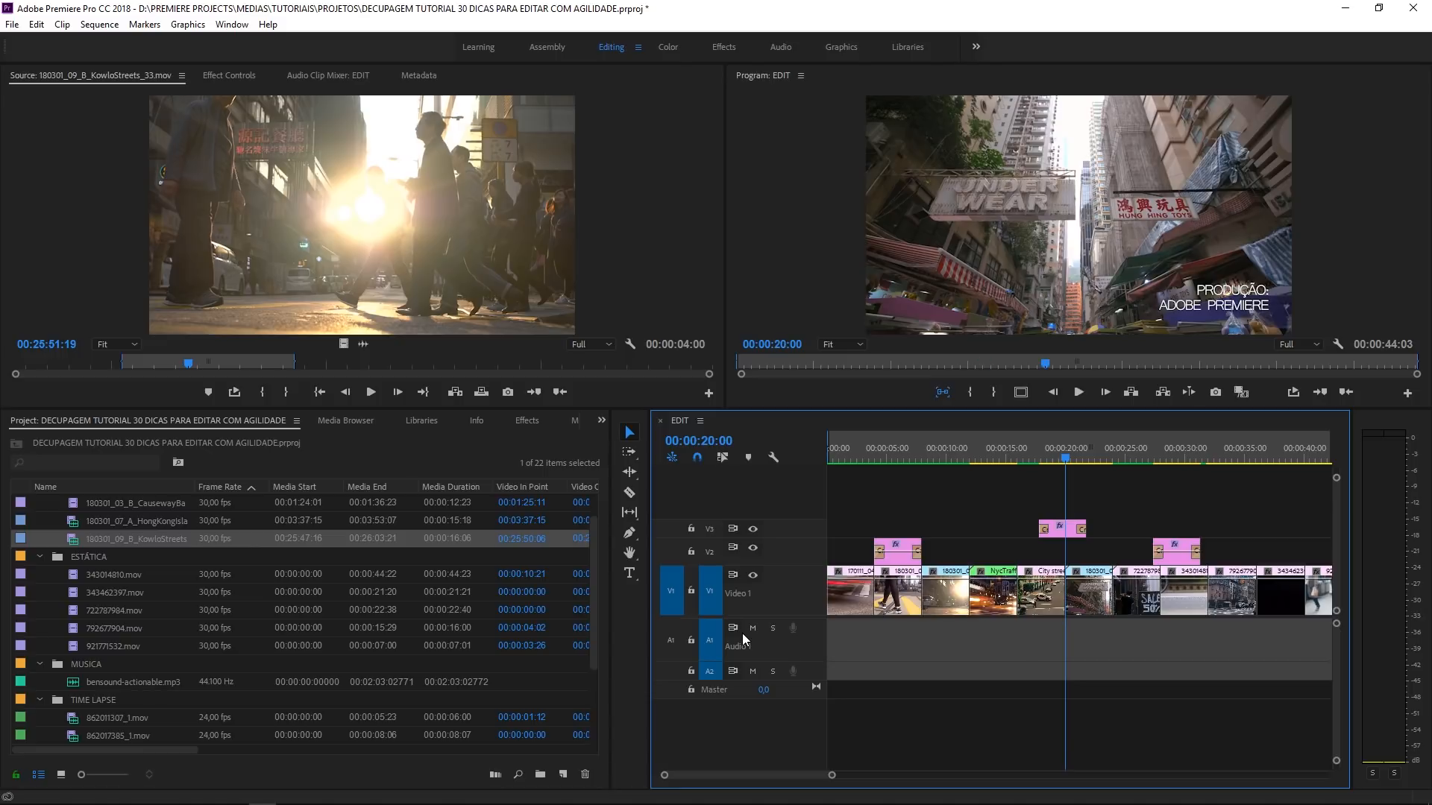
- Target track V3 and step the playhead through the edit points around its title, ending at 00:00:21:23
{"action": "left_click", "coordinate": [712, 528]}
{"action": "key", "text": "Up"}
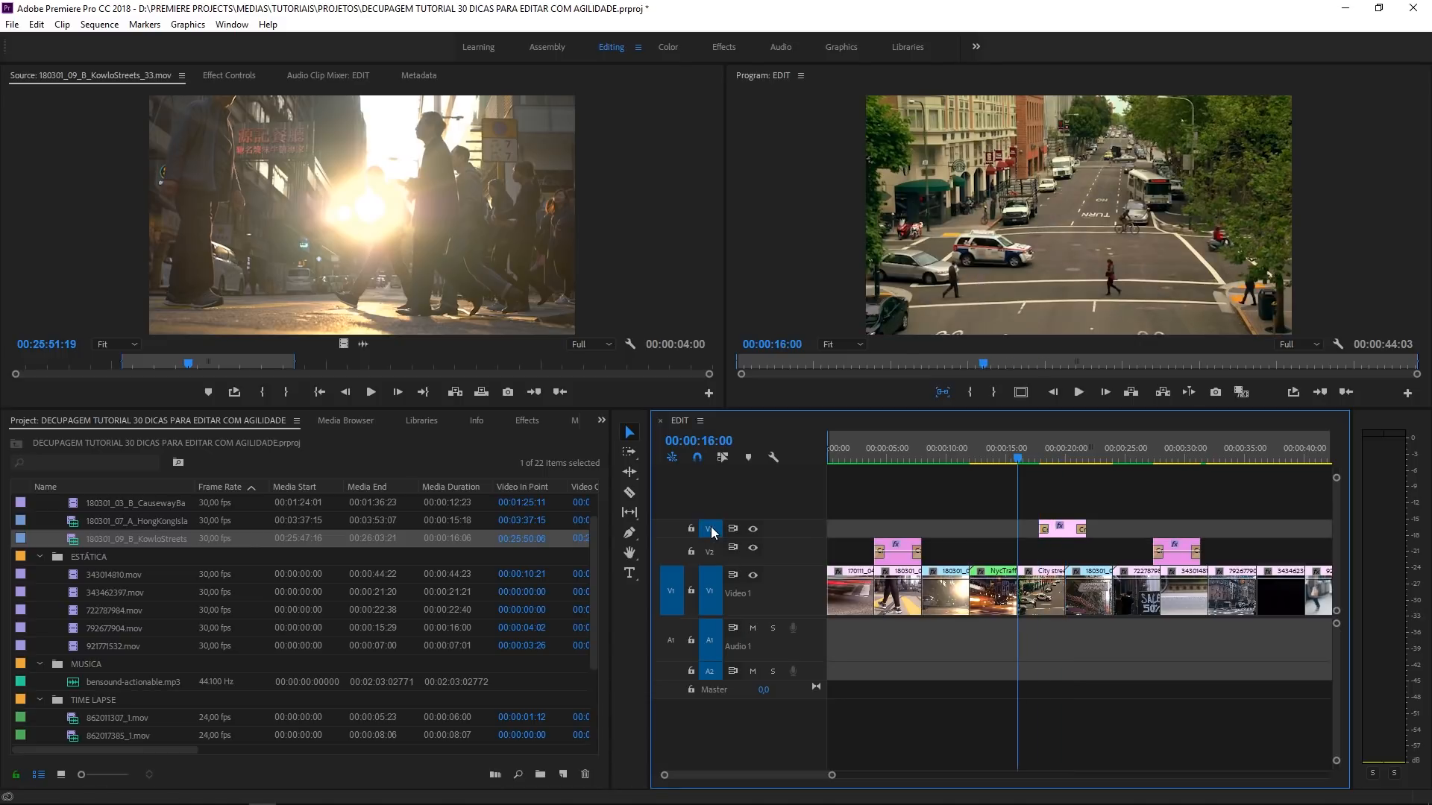
{"action": "key", "text": "Down"}
{"action": "key", "text": "Up"}
{"action": "key", "text": "Down"}
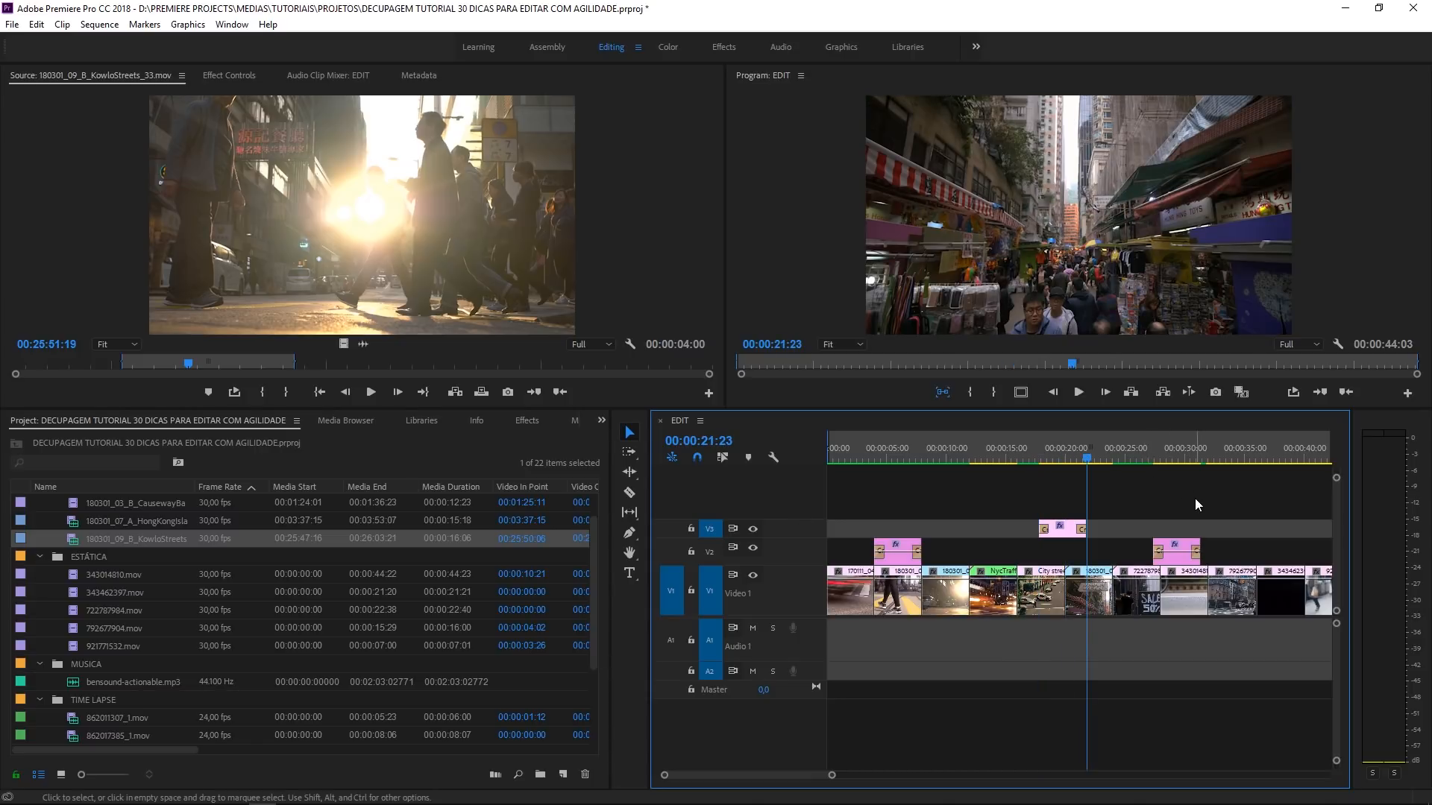
- Match the frame at 00:00:41:08 in the last clip, 921771532.mov, to its original in the Source monitor
{"action": "key", "text": "minus"}
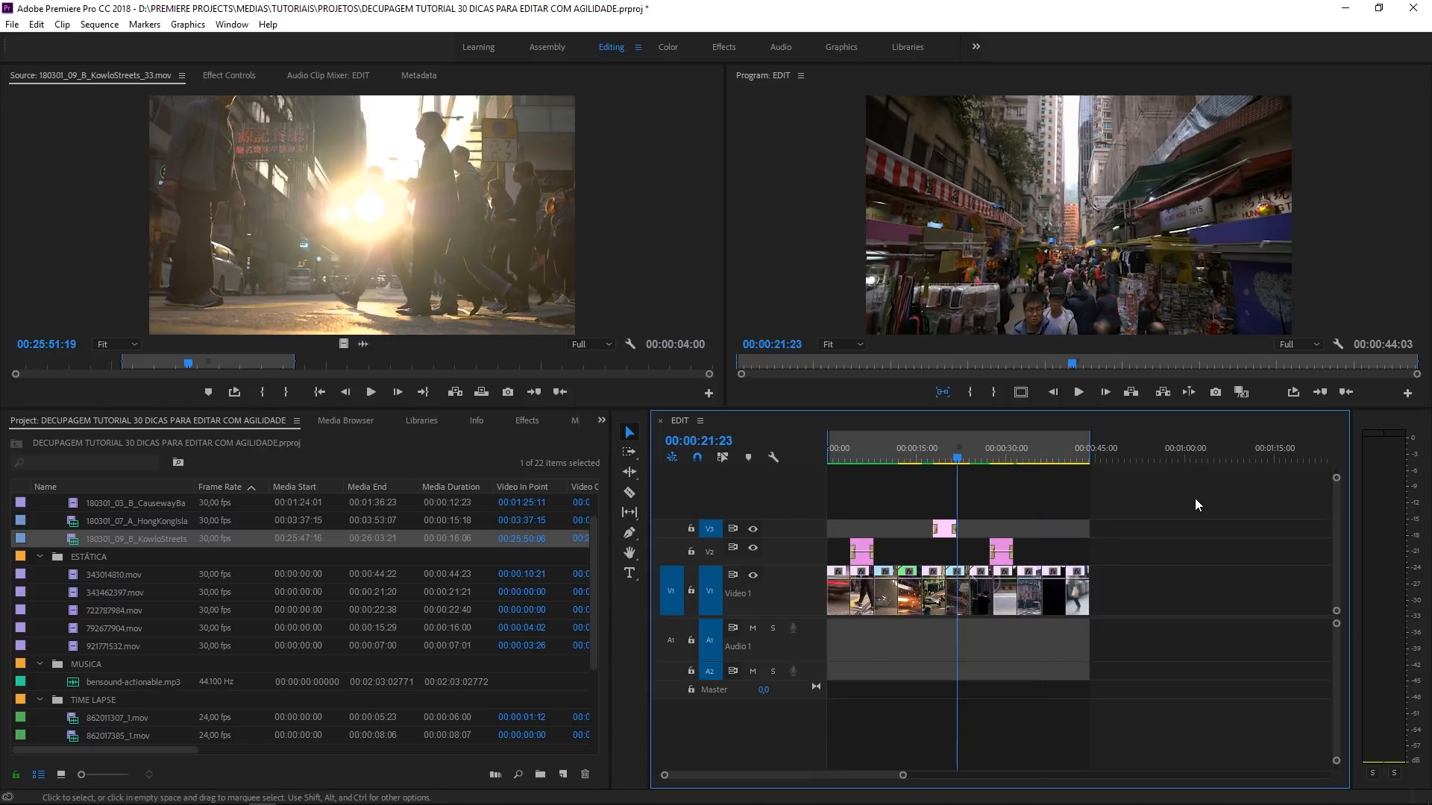
{"action": "left_click", "coordinate": [1077, 451]}
{"action": "key", "text": "equal"}
{"action": "key", "text": "equal"}
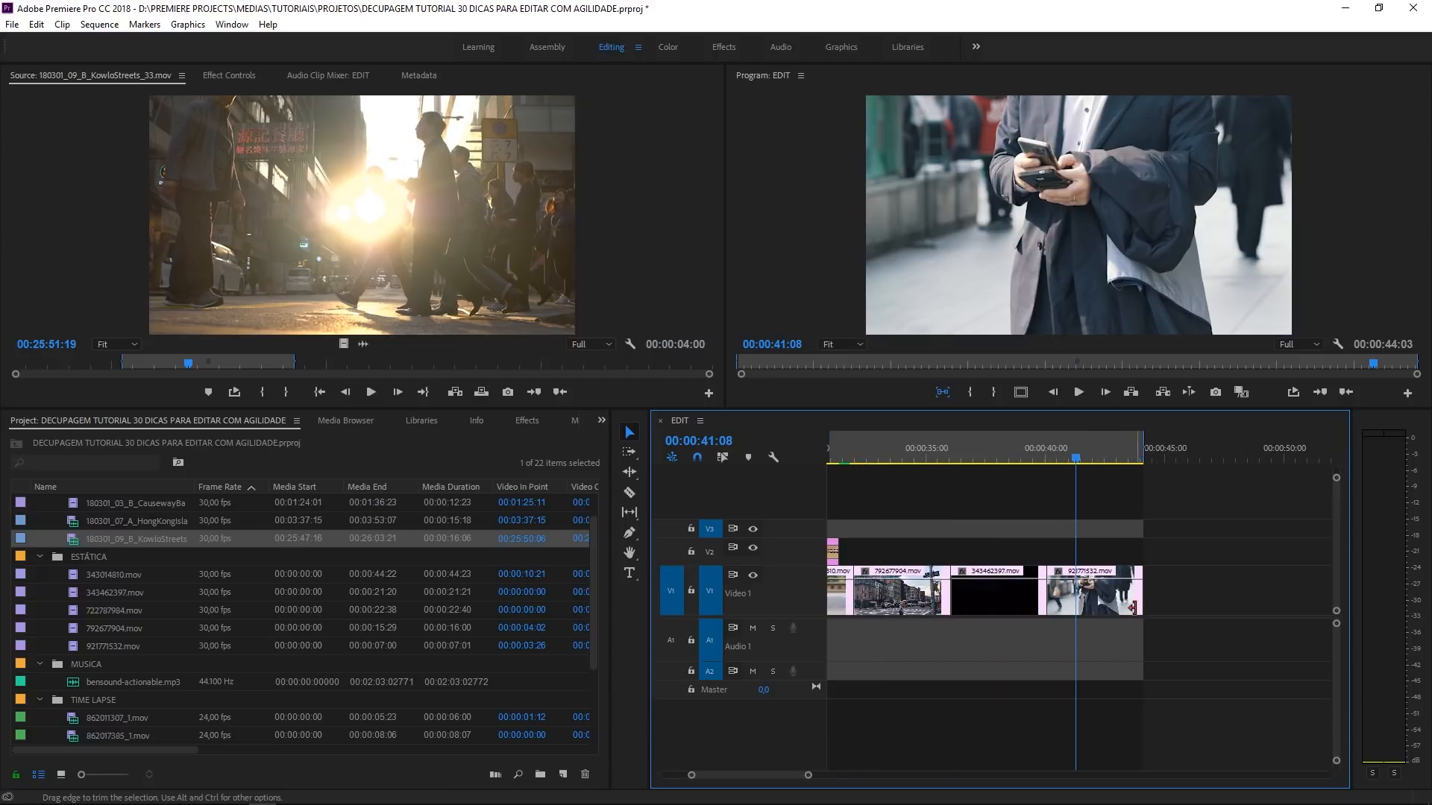
{"action": "left_click", "coordinate": [1089, 593]}
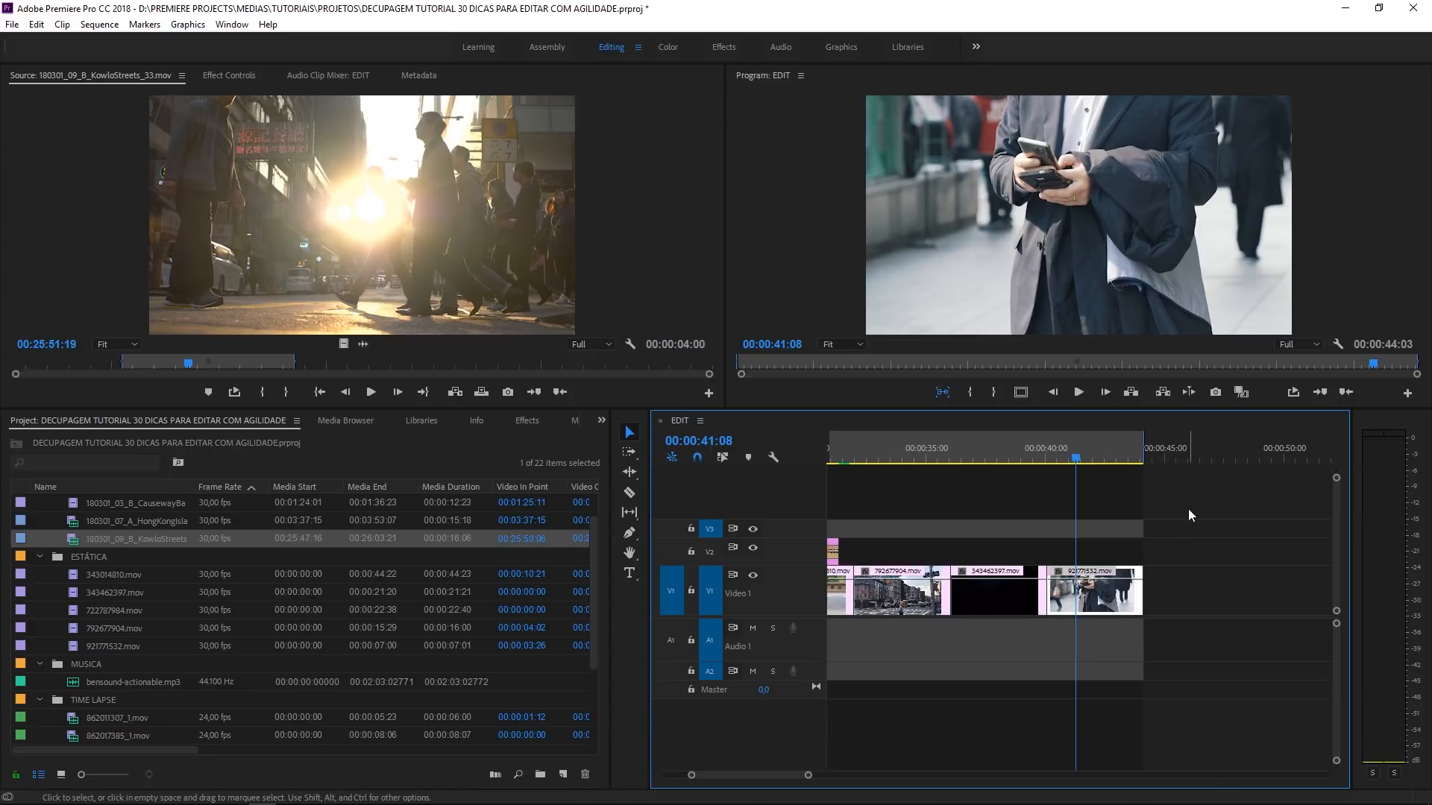
{"action": "key", "text": "f"}
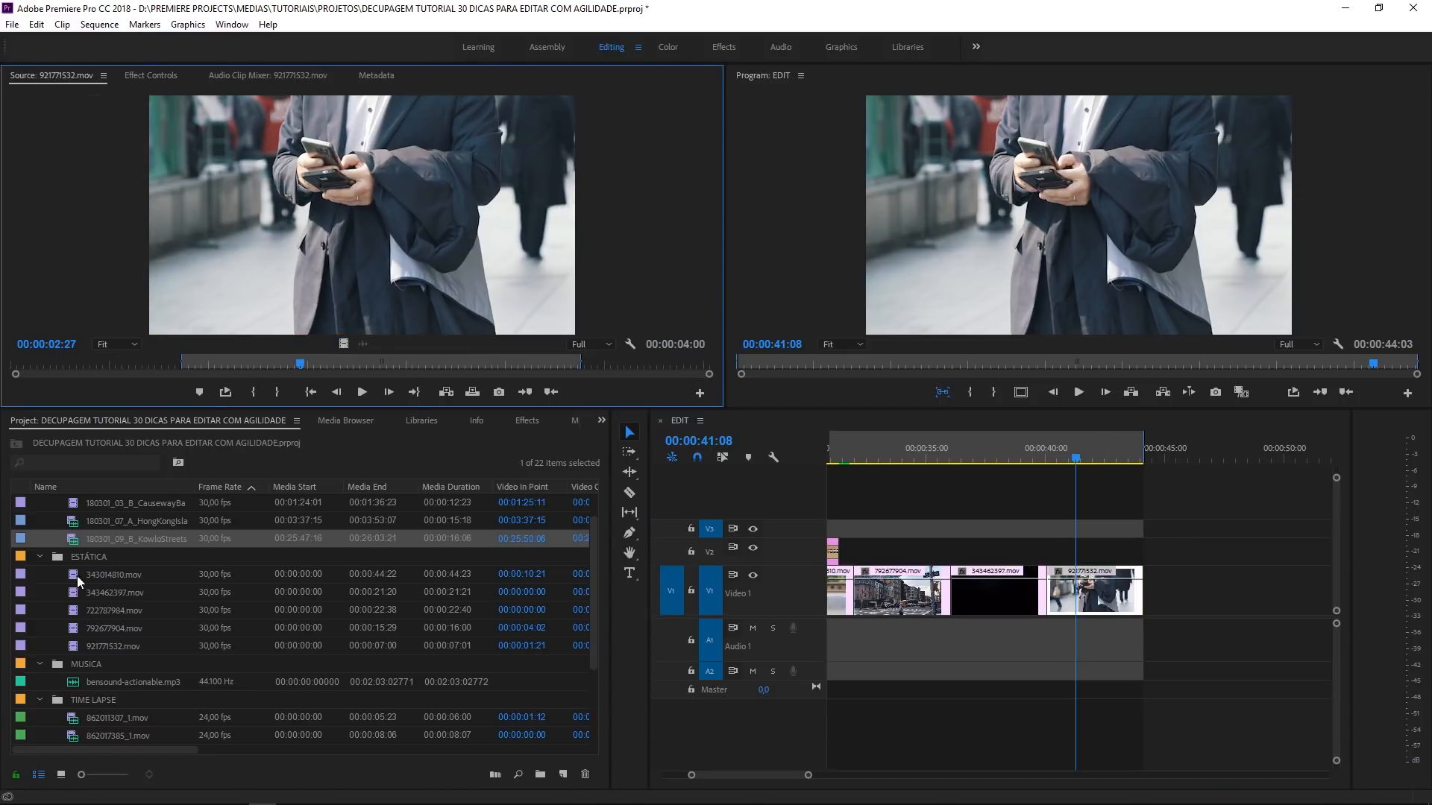
- Place 343014810.mov on track V2 at 00:00:41:08 above the last clip, and target V2
{"action": "left_click_drag", "start_coordinate": [78, 582], "coordinate": [1086, 565]}
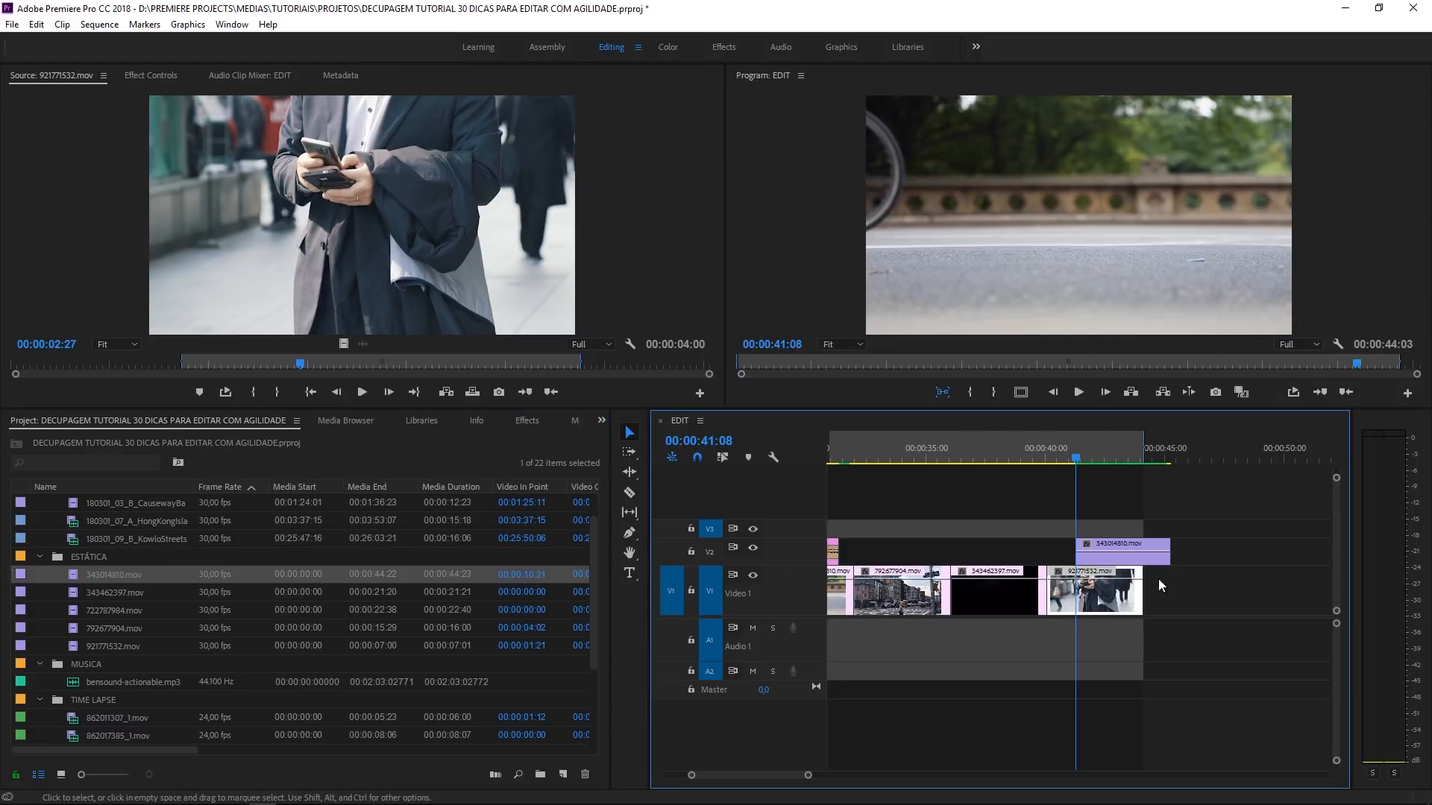
{"action": "left_click", "coordinate": [1174, 510]}
{"action": "left_click", "coordinate": [715, 557]}
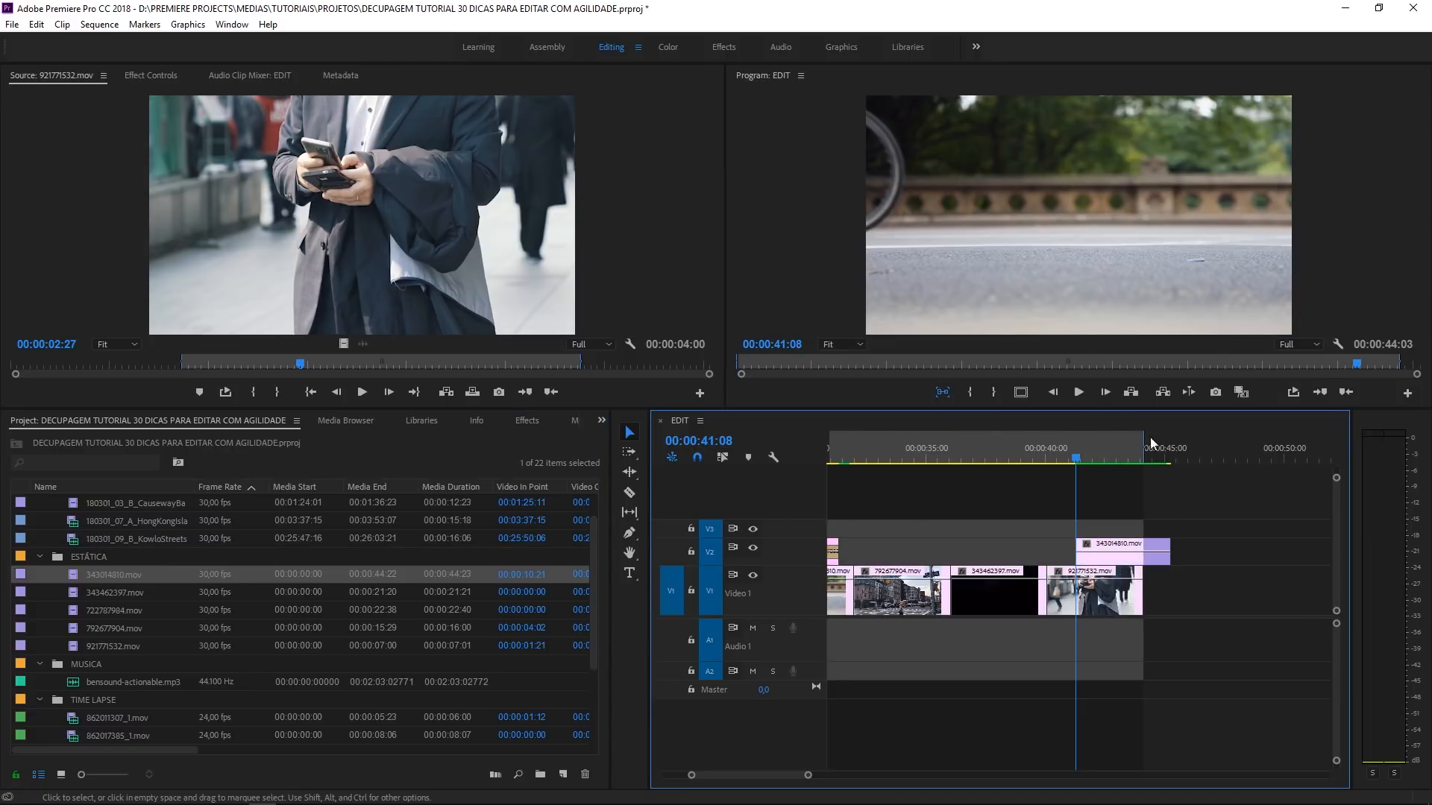
- Increase track V2's height and load the frame of 343014810.mov at 00:00:42:02 in the Source monitor
{"action": "left_click_drag", "start_coordinate": [1081, 450], "coordinate": [1095, 451]}
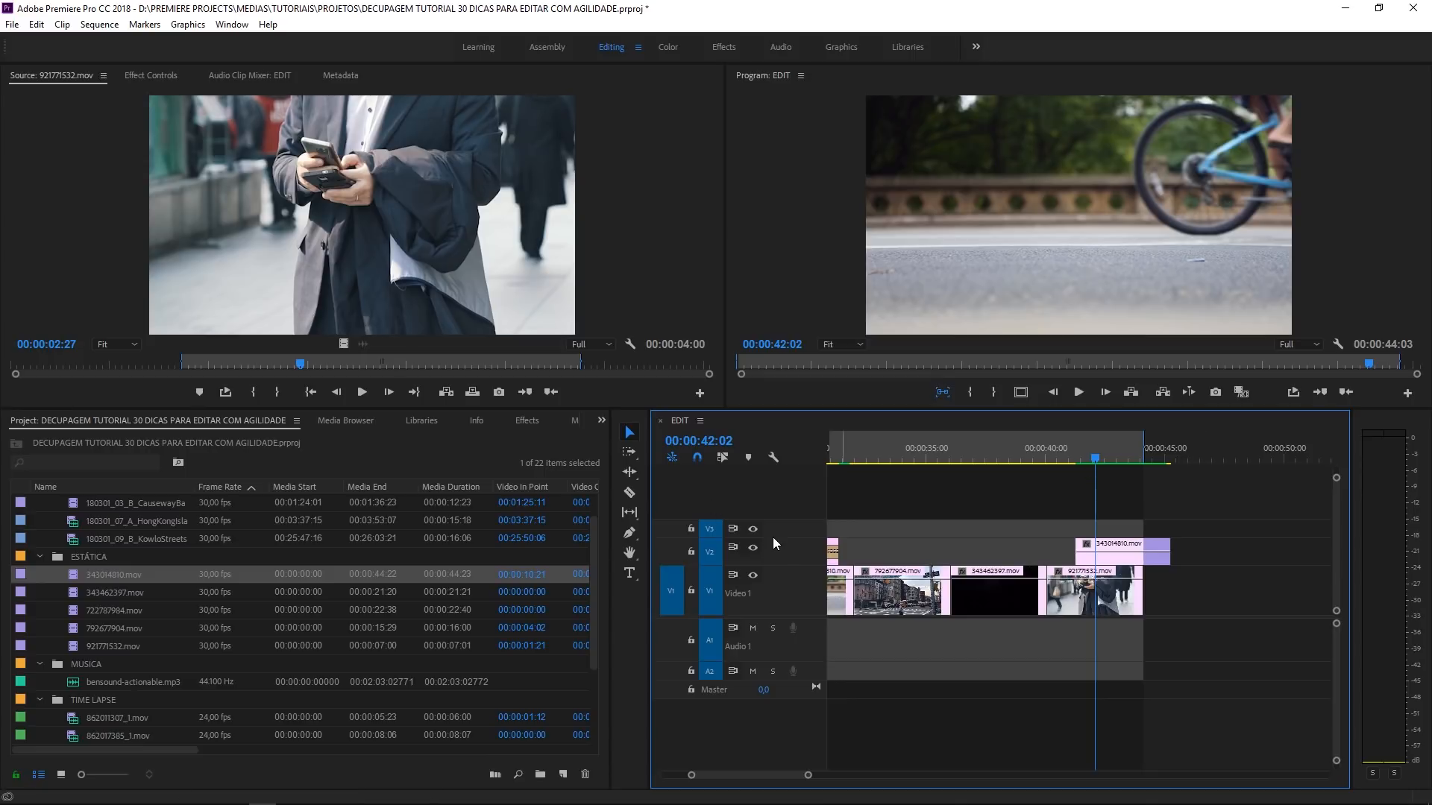
{"action": "left_click_drag", "start_coordinate": [774, 543], "coordinate": [774, 522]}
{"action": "double_click", "coordinate": [1087, 555]}
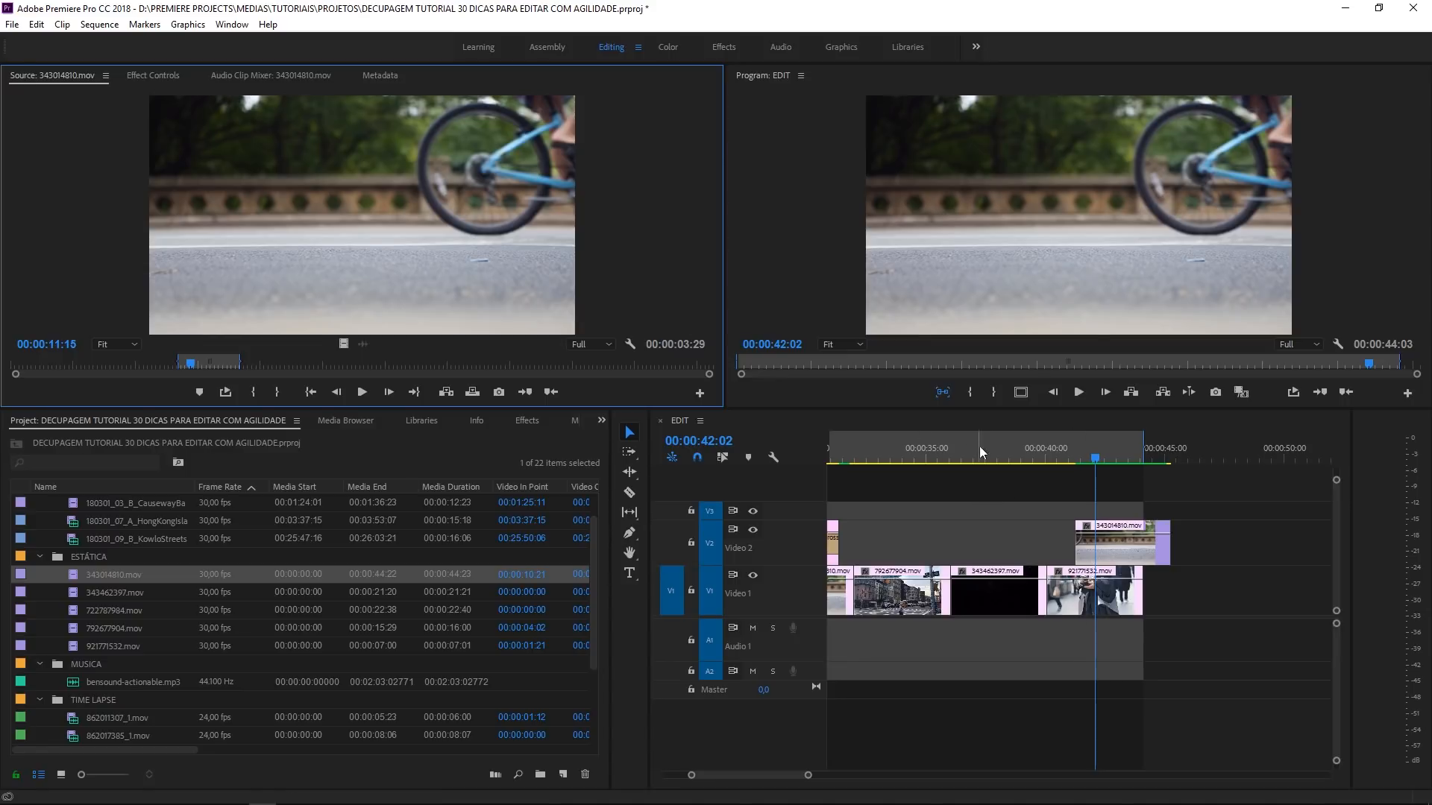
{"action": "left_click", "coordinate": [1309, 749]}
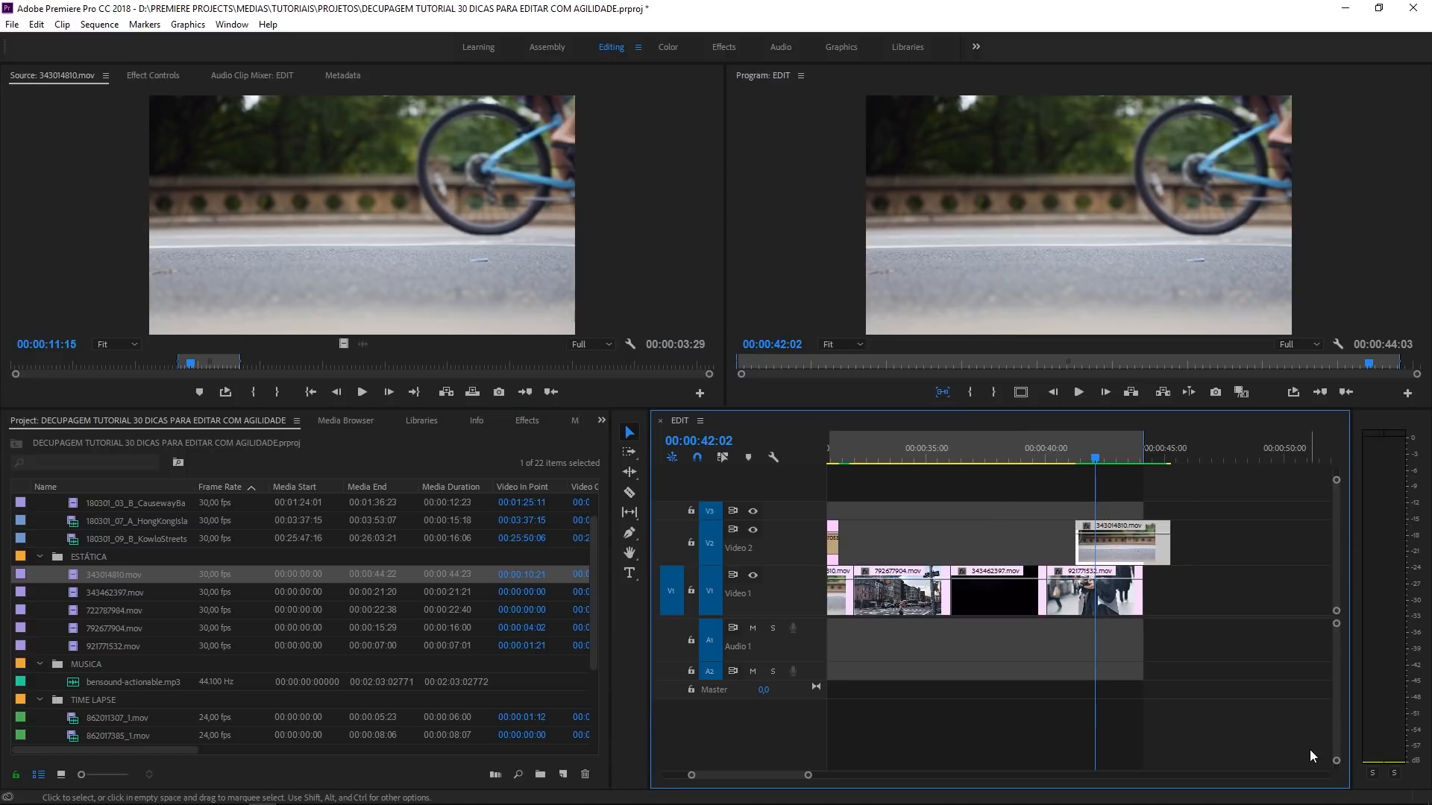
- Open 921771532.mov from track V1 in the Source monitor, and match the frame at 00:00:42:02 to the clip on V2
{"action": "left_click", "coordinate": [1185, 601]}
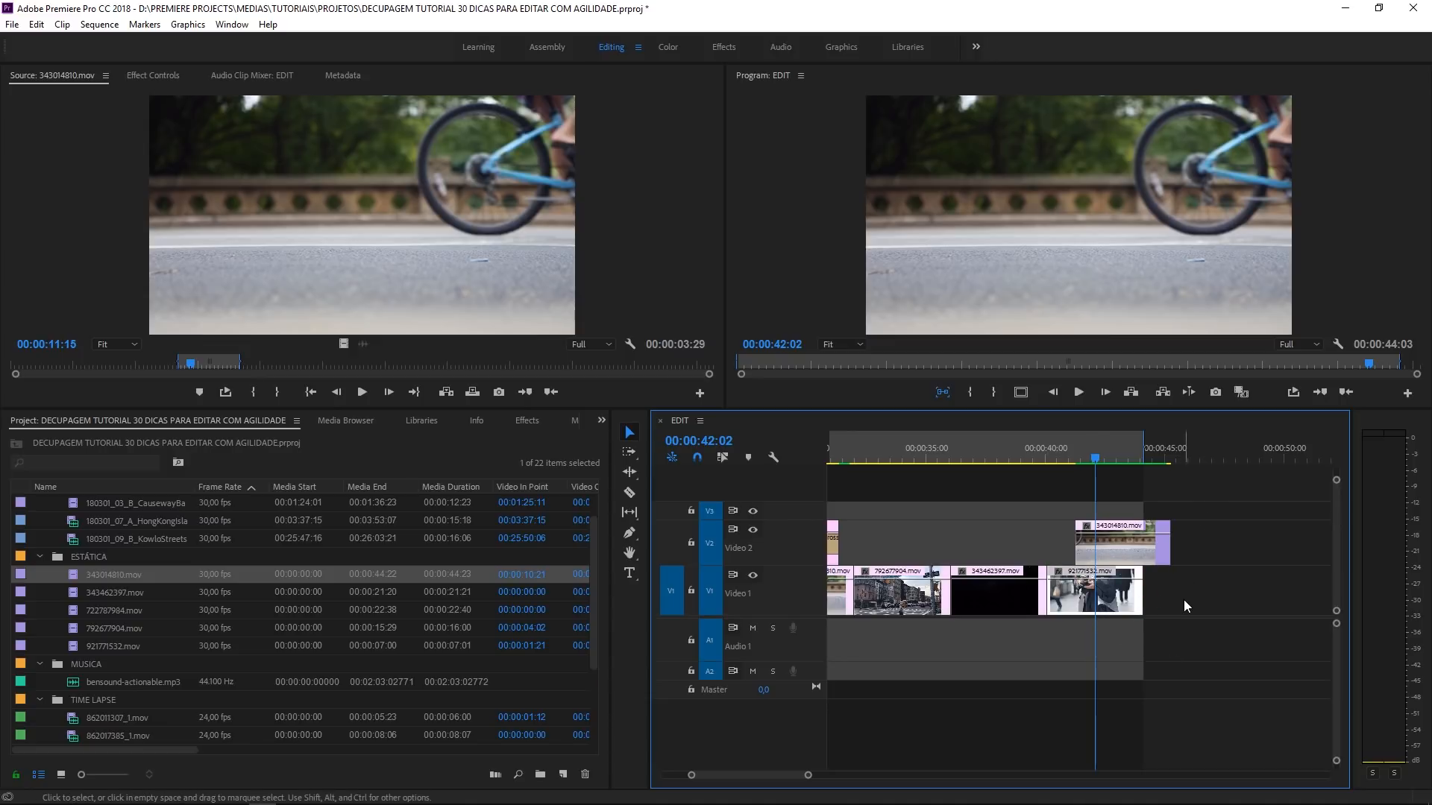
{"action": "double_click", "coordinate": [1119, 597]}
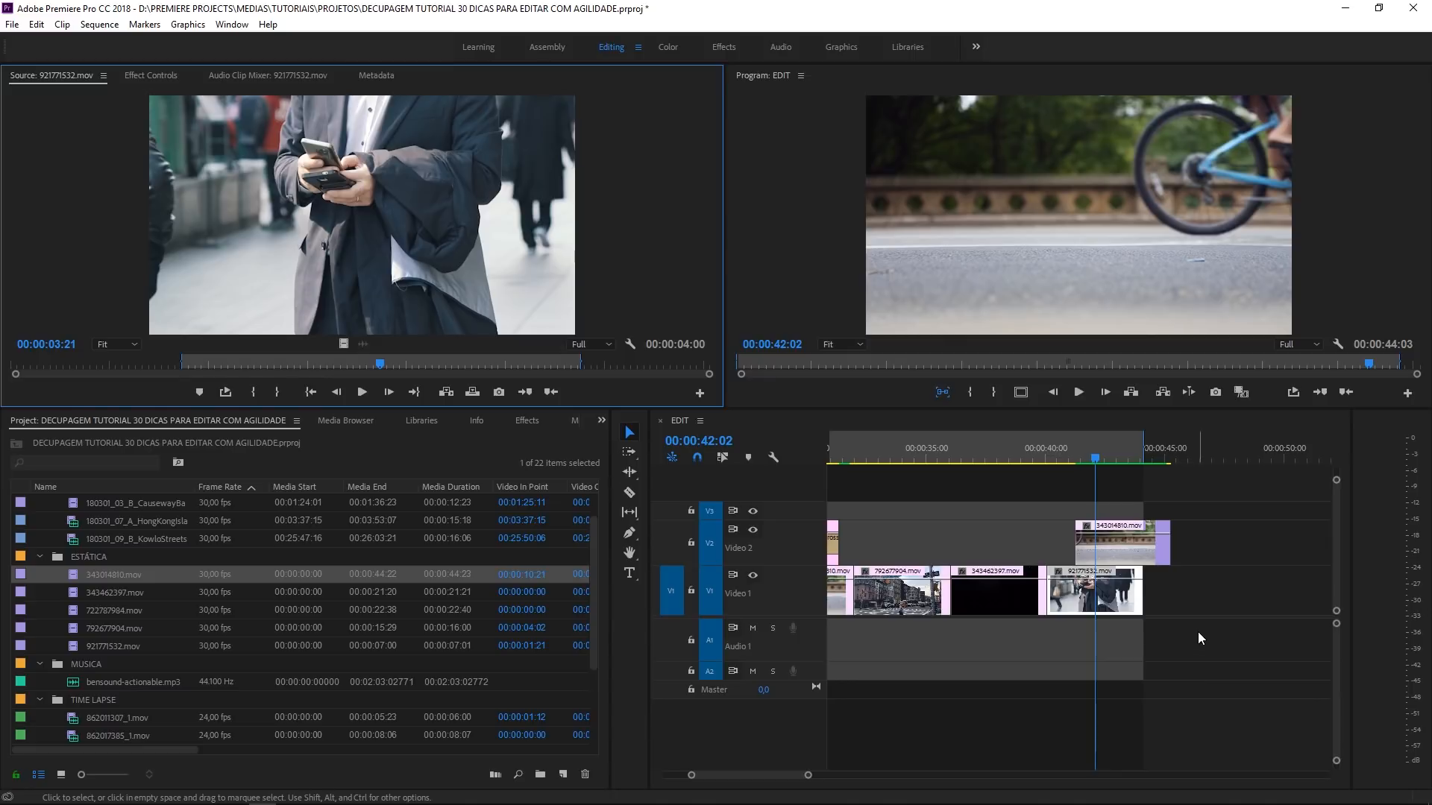
{"action": "left_click", "coordinate": [1196, 607]}
{"action": "key", "text": "f"}
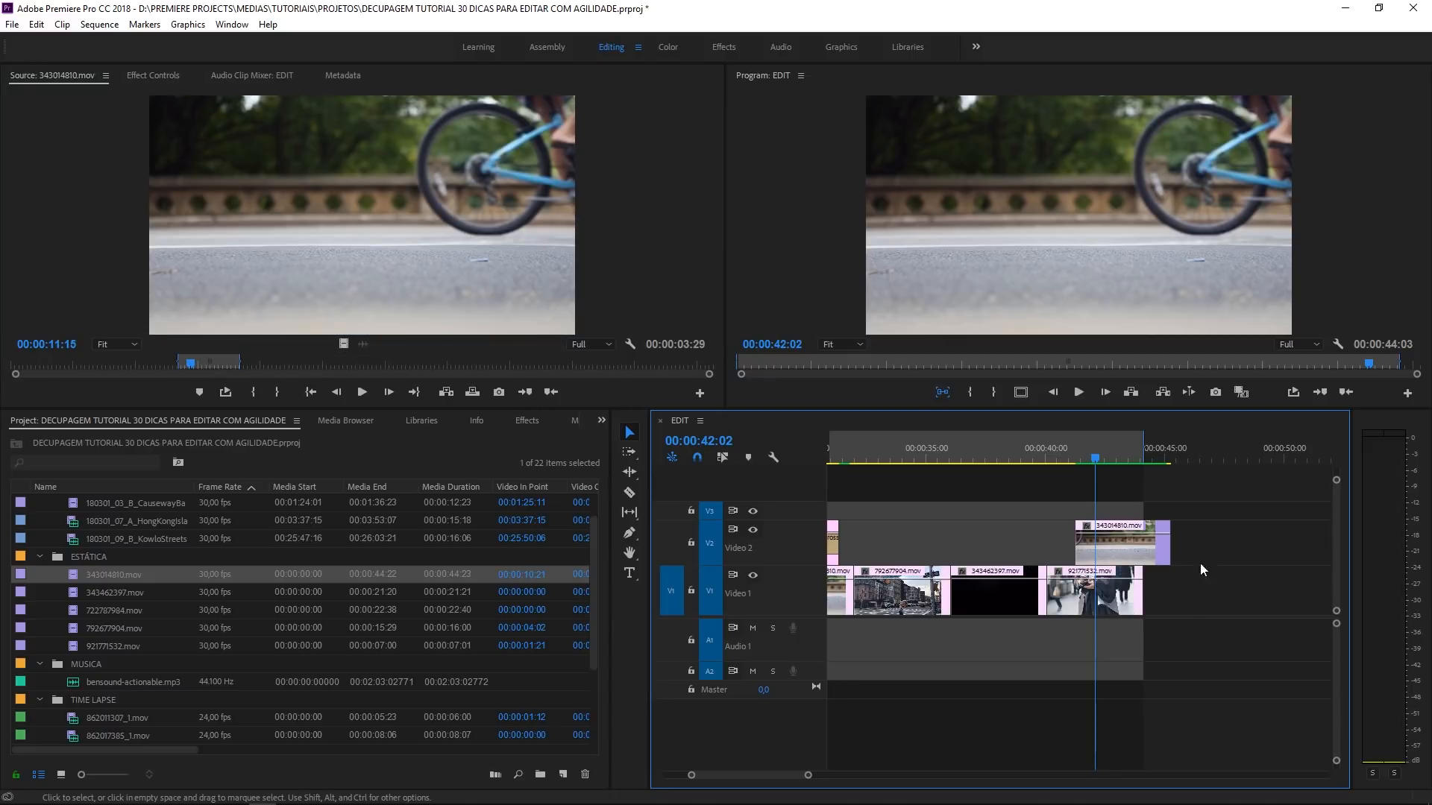
- Untarget tracks V2 and V3, and match the frame at 00:00:42:02 to the source of the V1 clip
{"action": "left_click", "coordinate": [718, 538]}
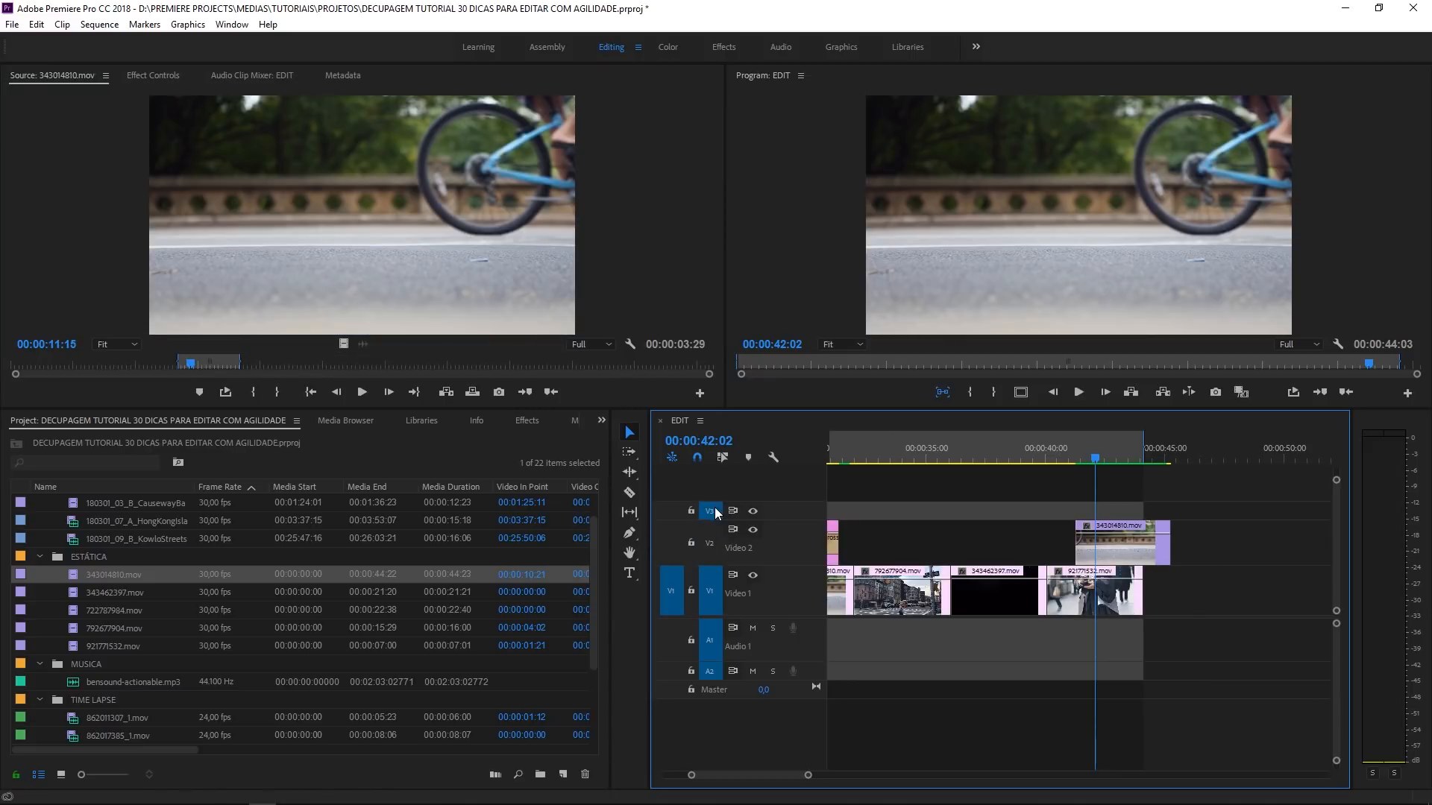
{"action": "left_click", "coordinate": [714, 510]}
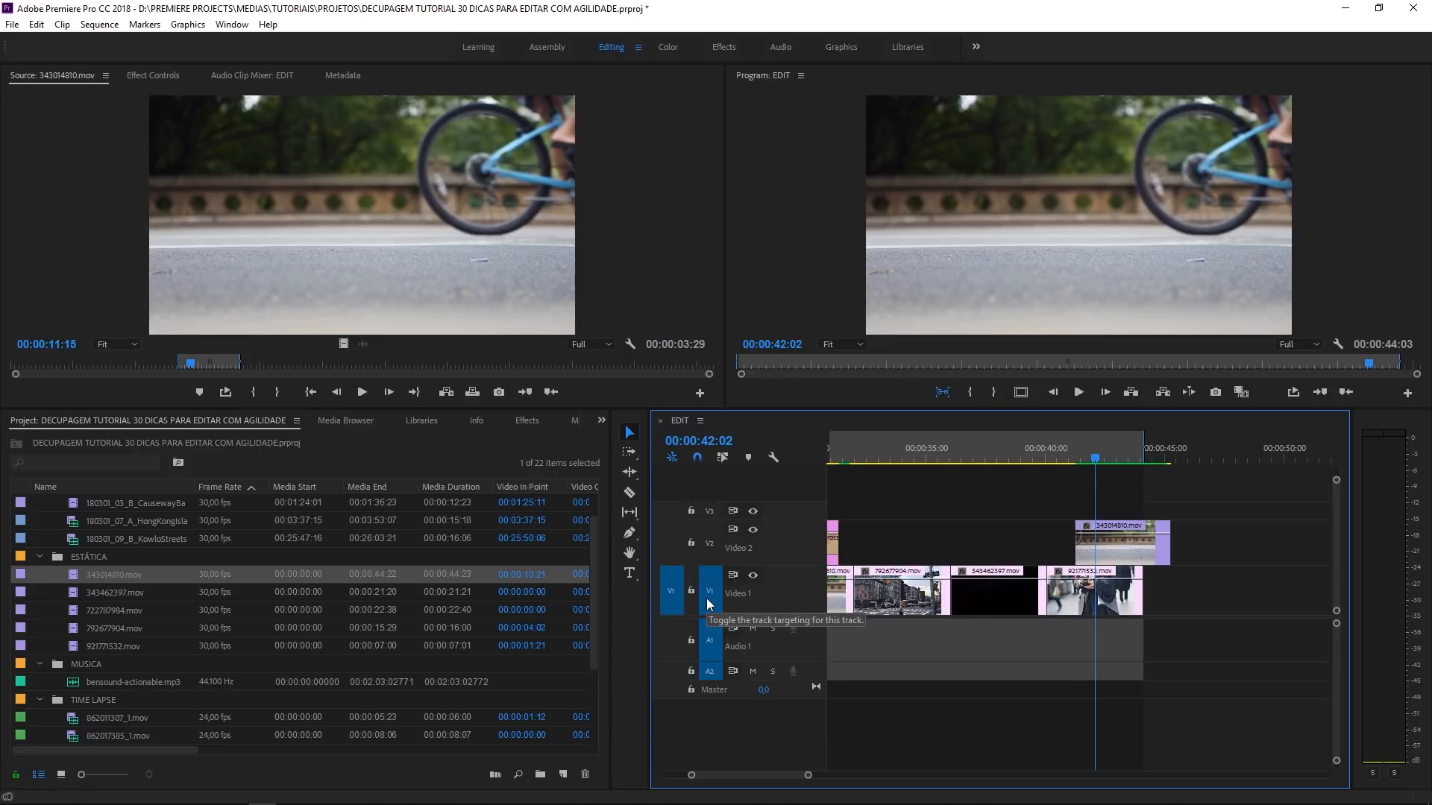
{"action": "key", "text": "f"}
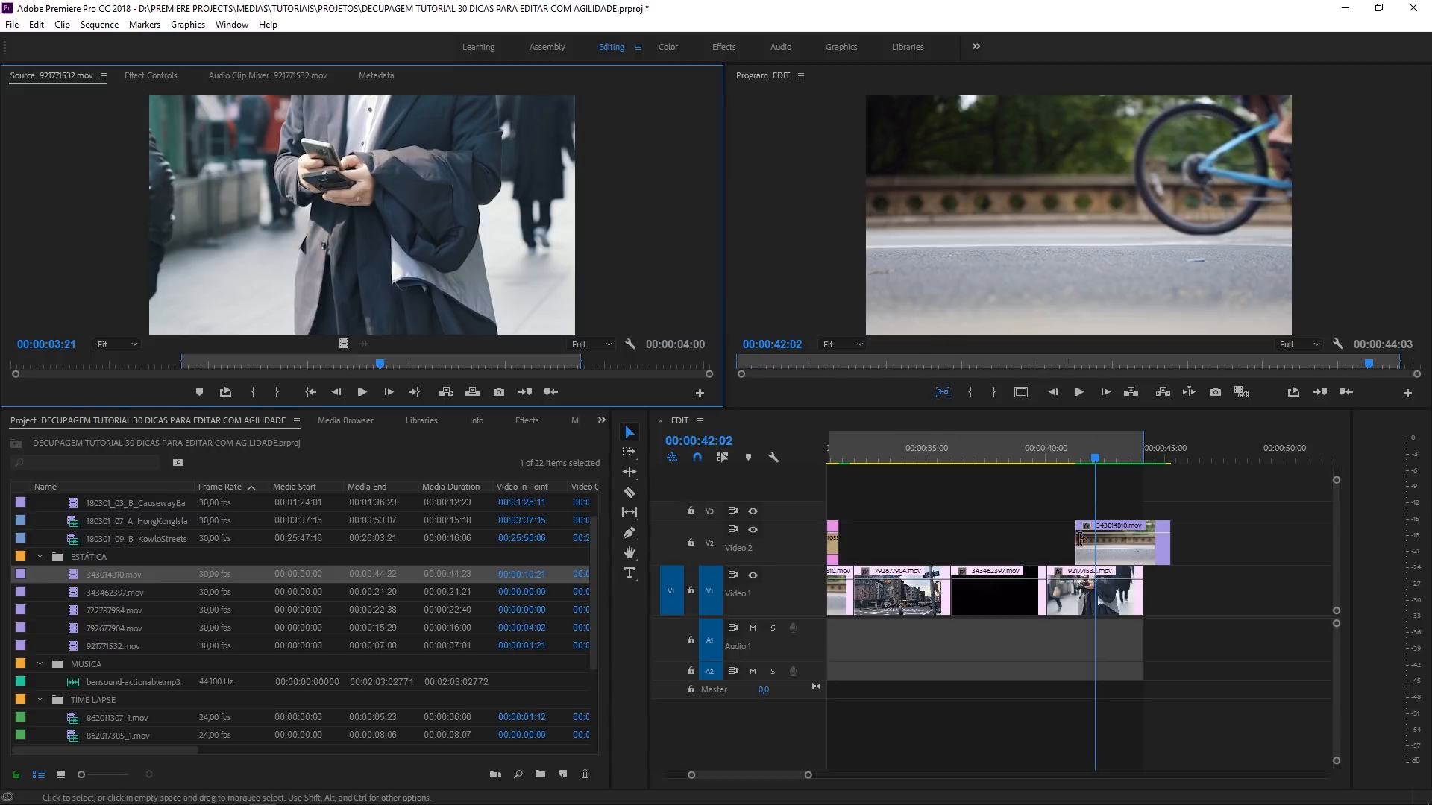
- Delete the title on V3 along with the second title and 343014810.mov on V2, keeping the first title
{"action": "left_click", "coordinate": [1056, 522]}
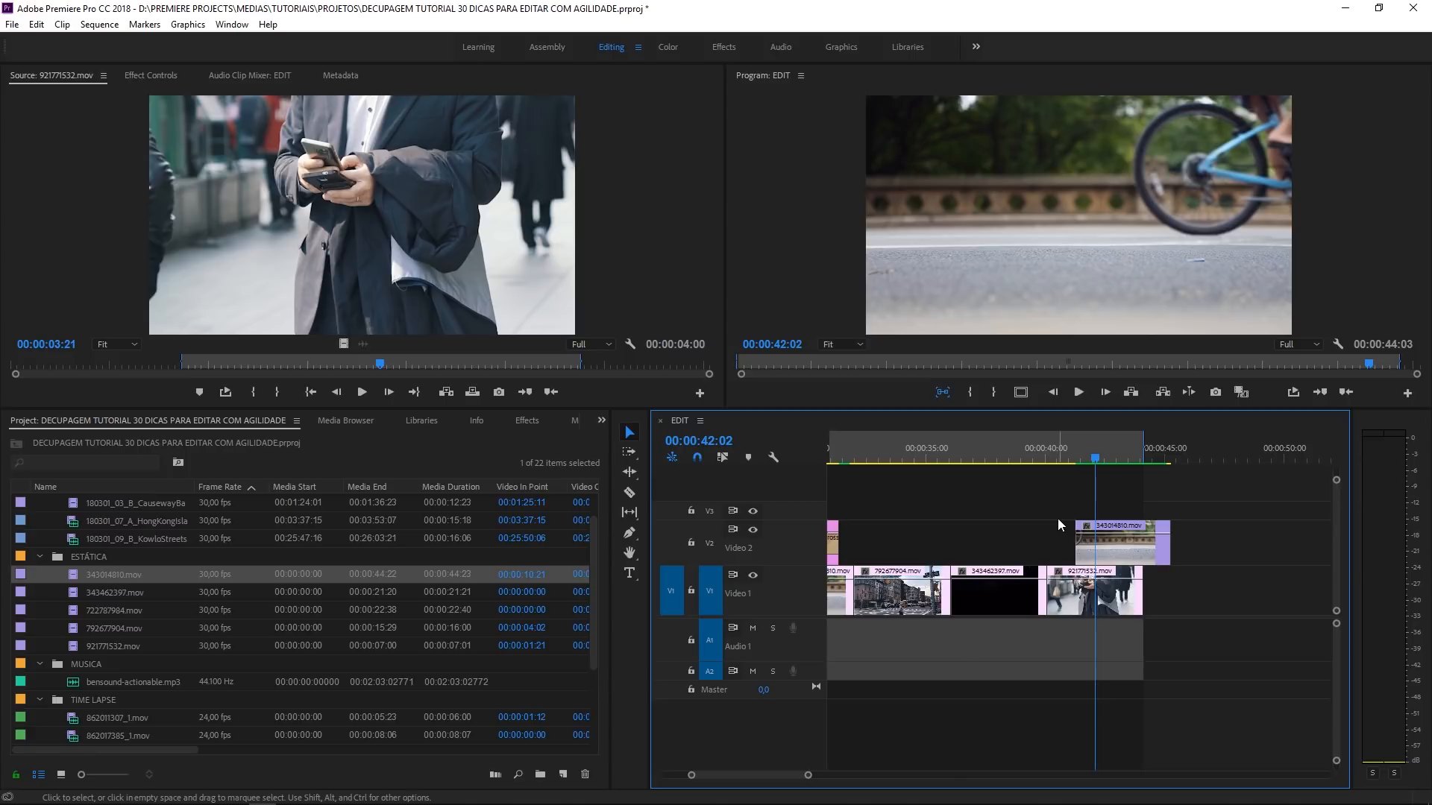
{"action": "scroll", "coordinate": [1042, 494], "scroll_direction": "down", "scroll_amount": 5, "text": "alt"}
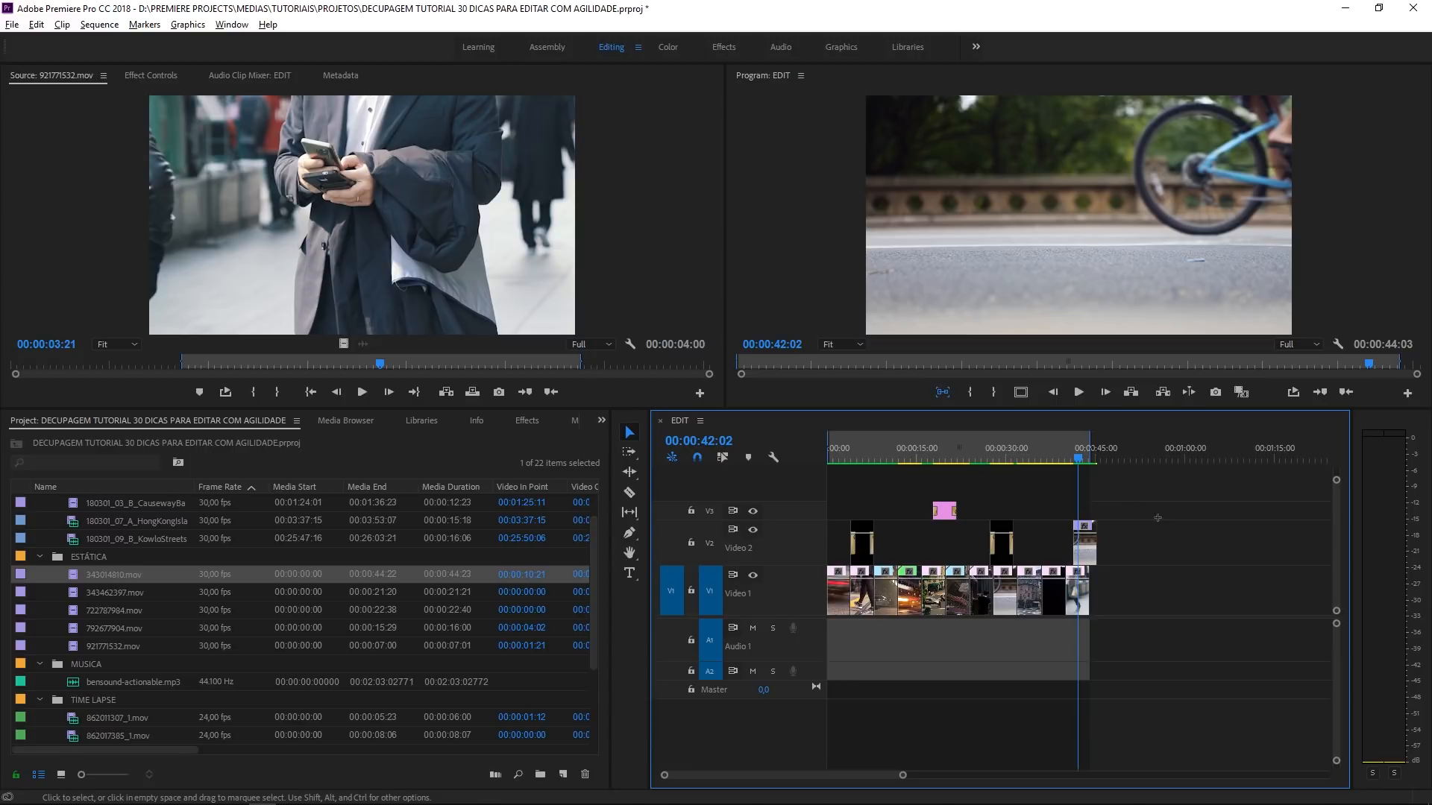
{"action": "left_click_drag", "start_coordinate": [1158, 518], "coordinate": [983, 555]}
{"action": "key", "text": "Delete"}
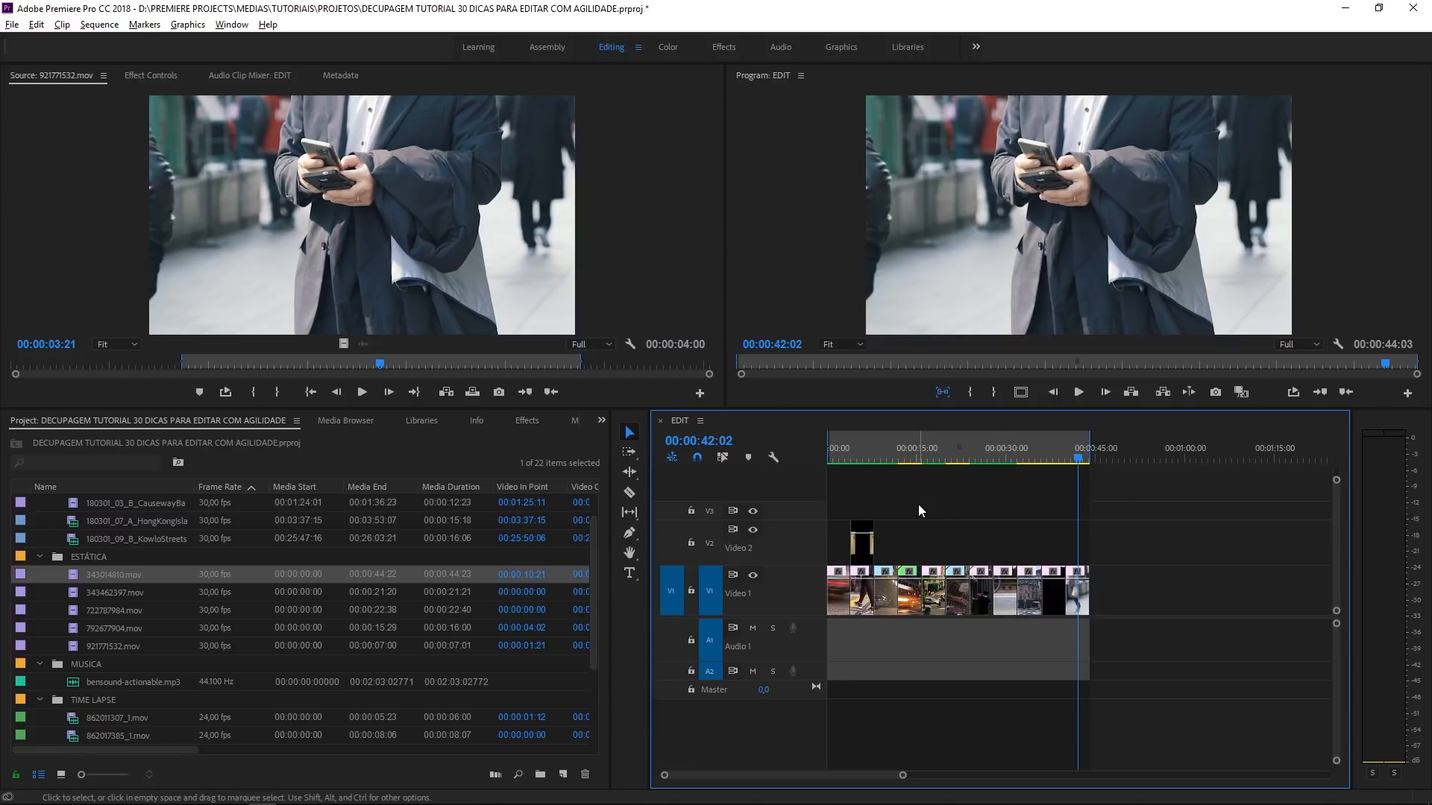
- Play the sequence from 00:00:03:23 and again from 00:00:02:20 to review the remaining title's transitions on V2
{"action": "left_click", "coordinate": [868, 444]}
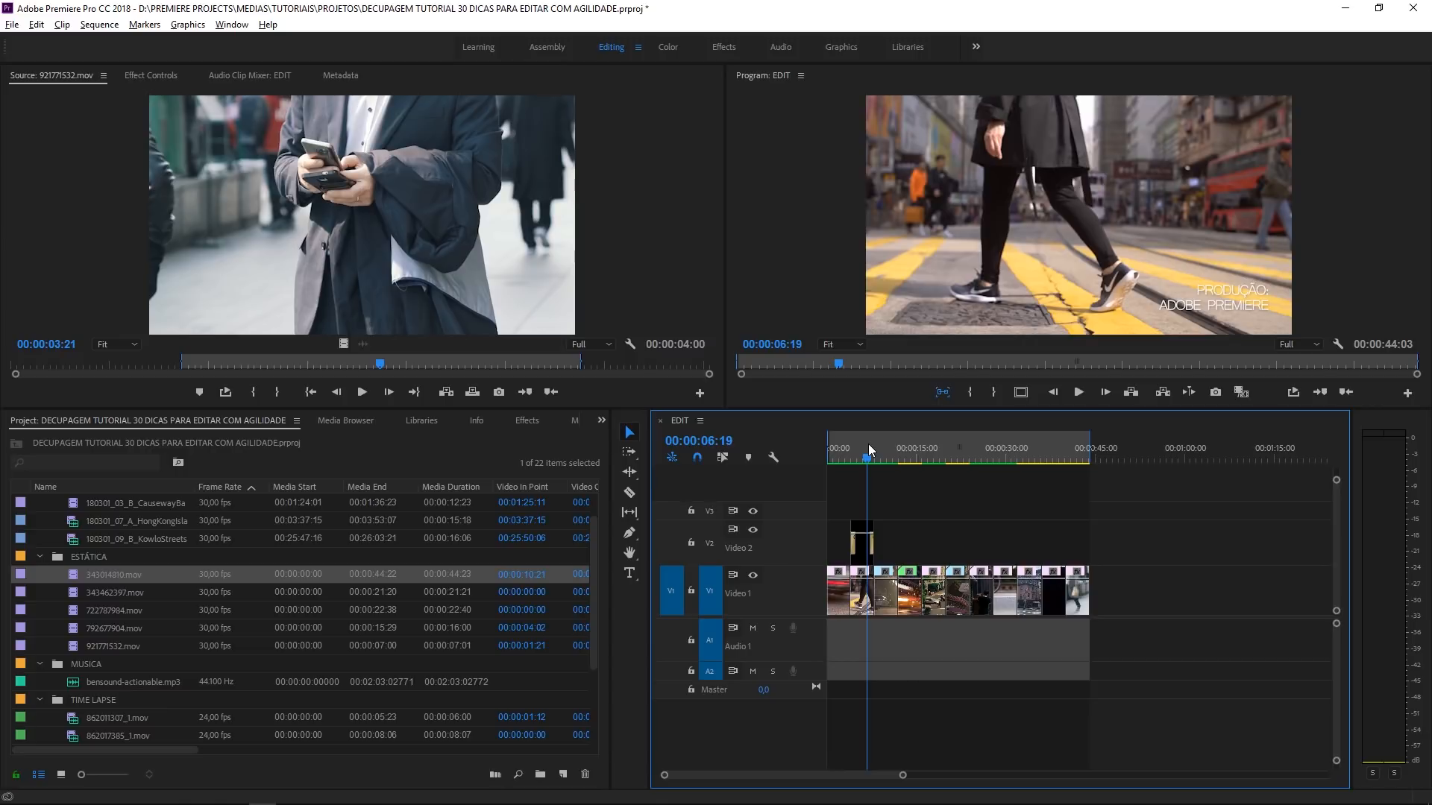
{"action": "key", "text": "equal"}
{"action": "key", "text": "equal"}
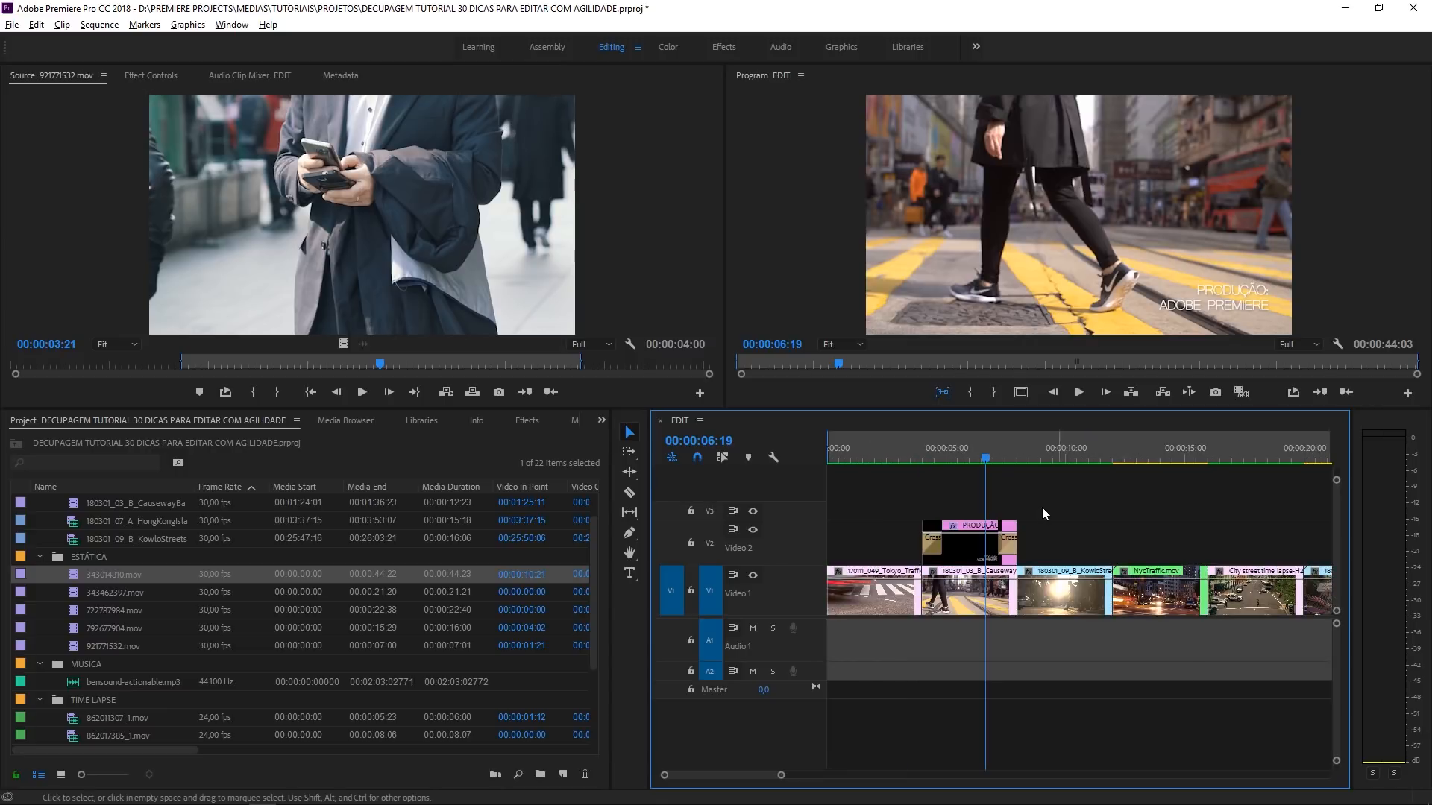
{"action": "left_click", "coordinate": [927, 456]}
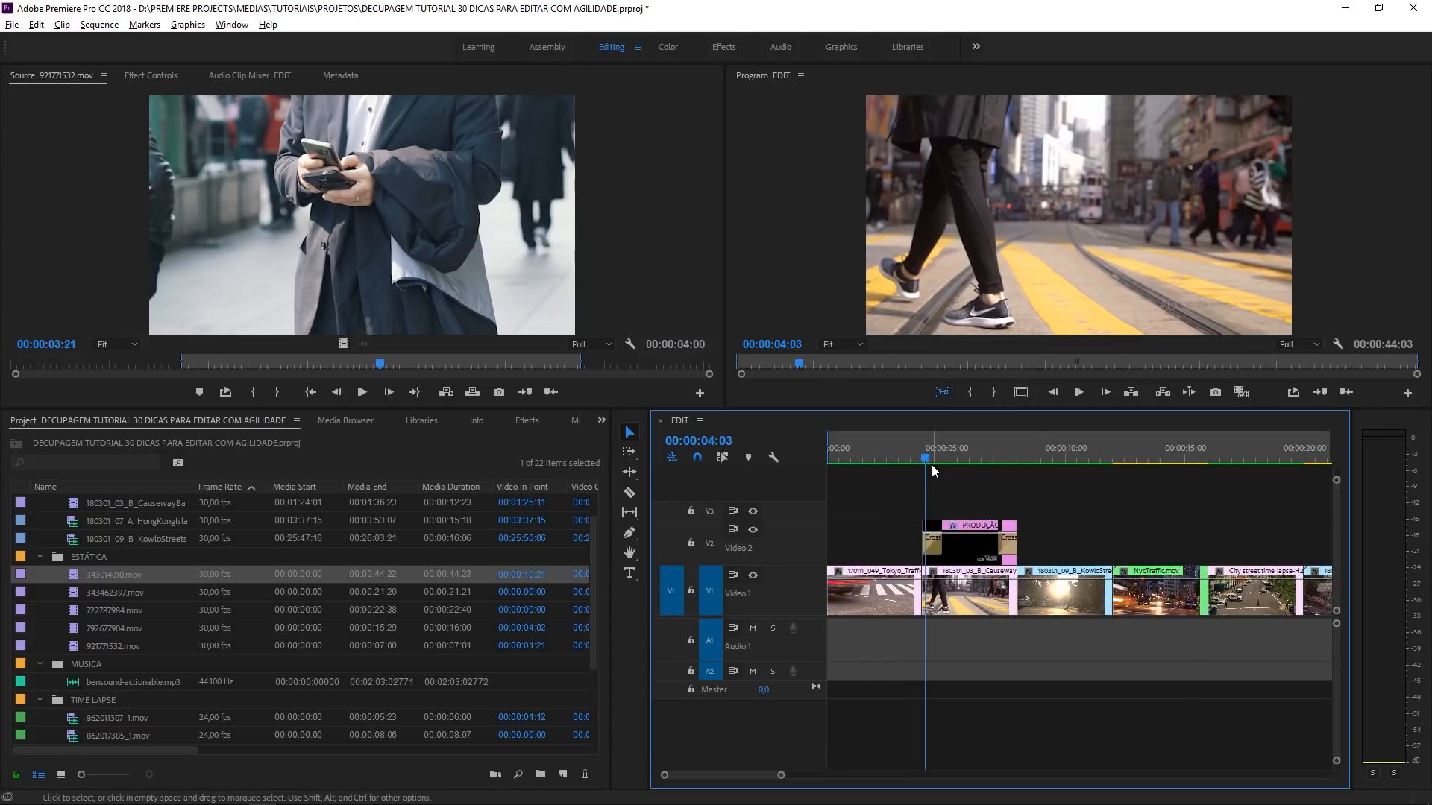
{"action": "left_click", "coordinate": [918, 450]}
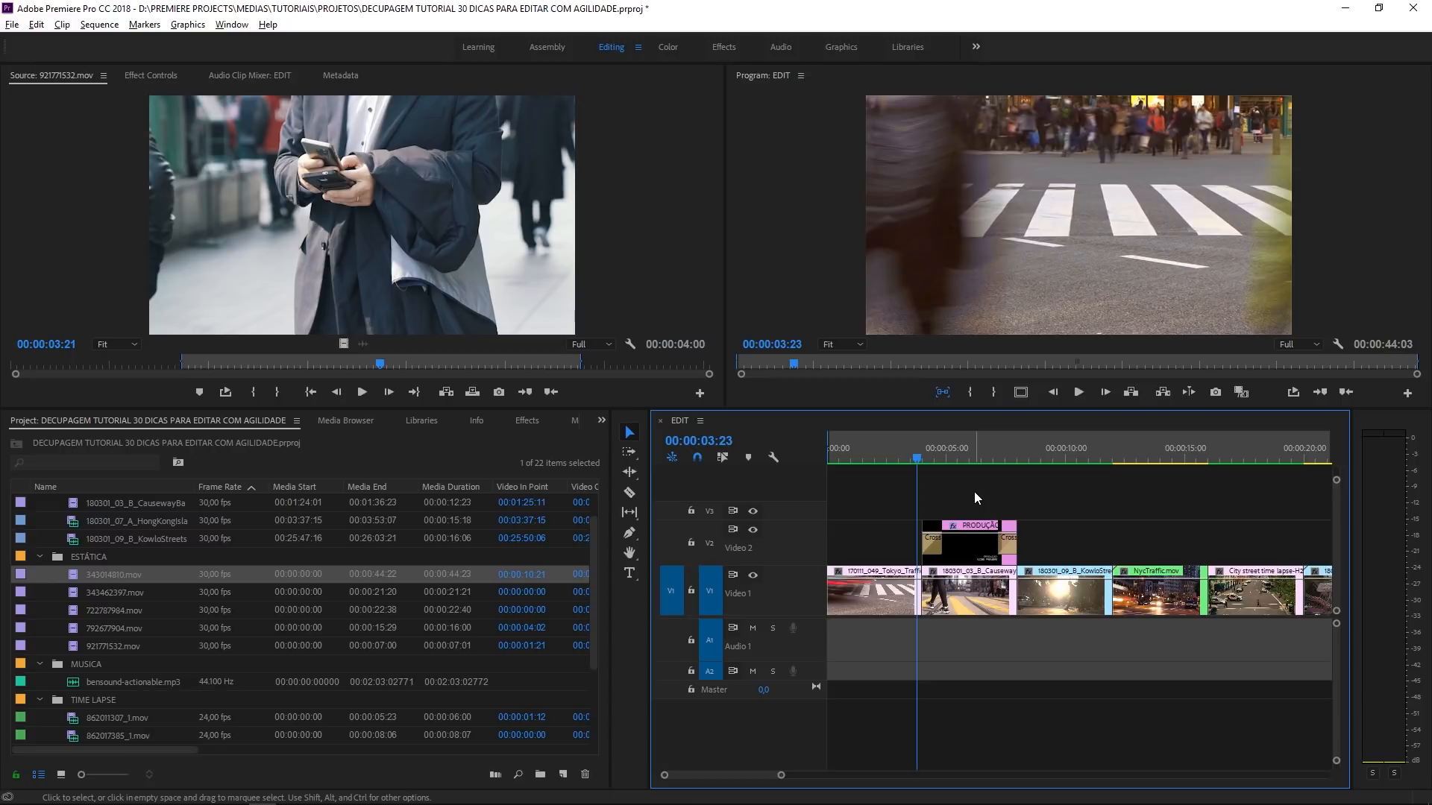
{"action": "key", "text": "space"}
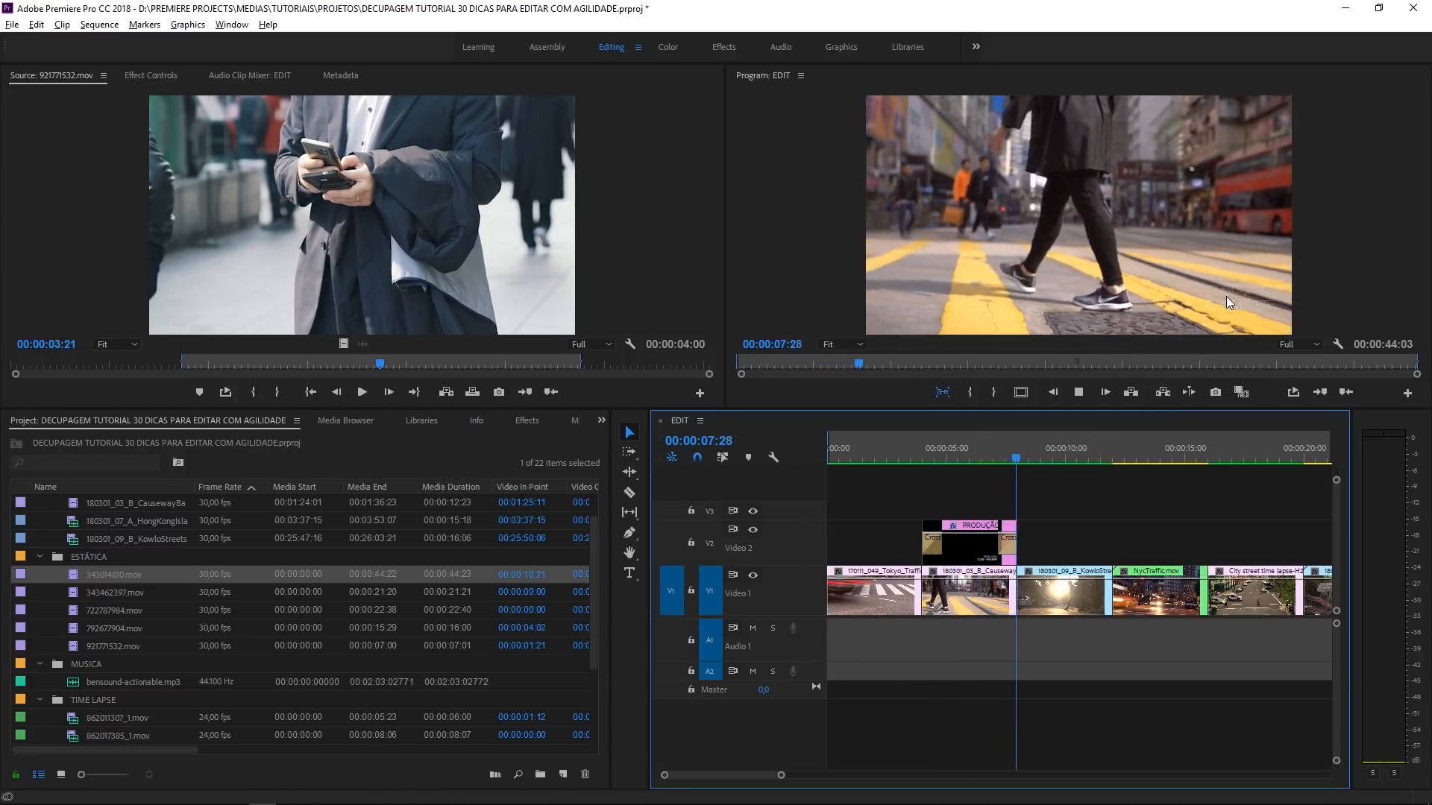
{"action": "key", "text": "space"}
{"action": "left_click", "coordinate": [891, 452]}
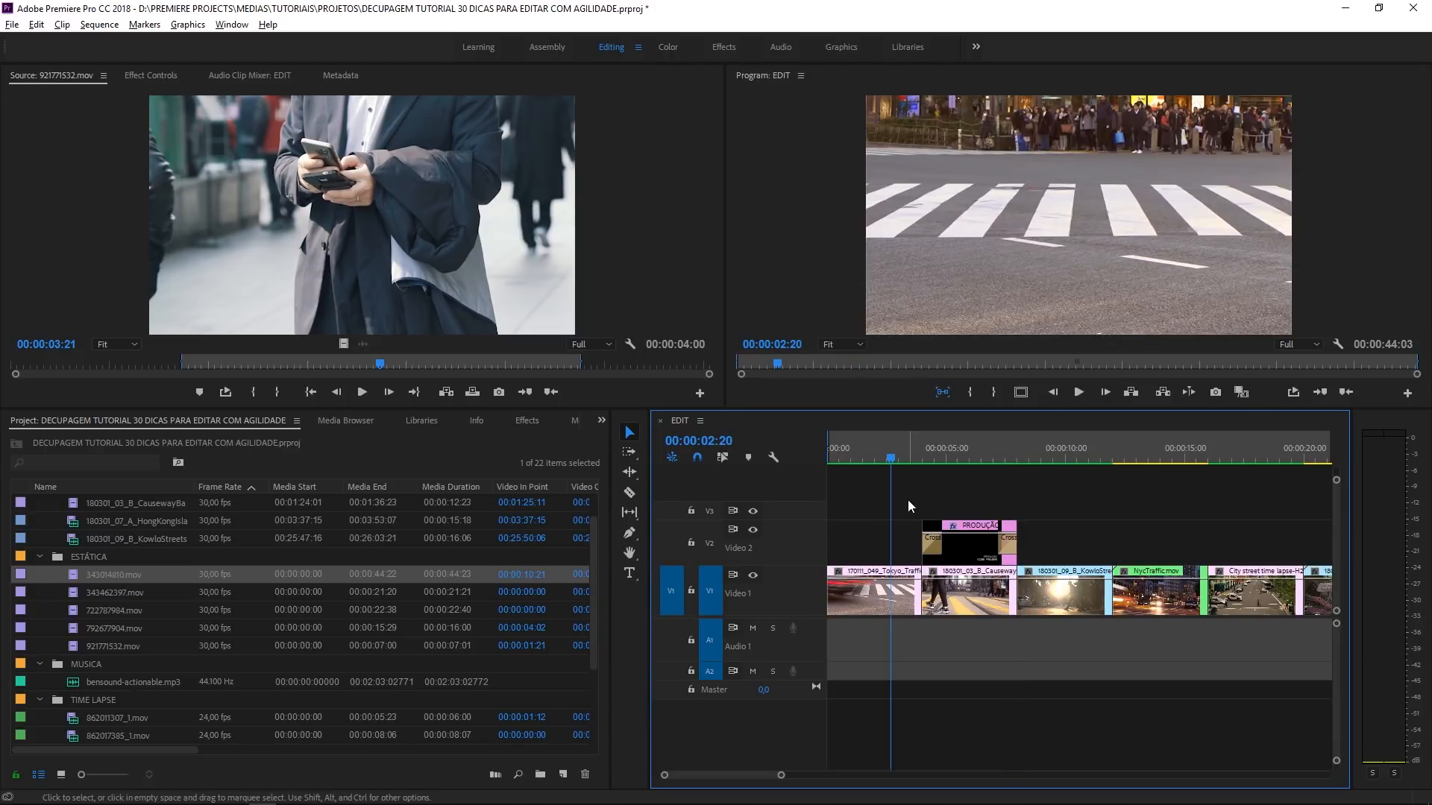
{"action": "key", "text": "space"}
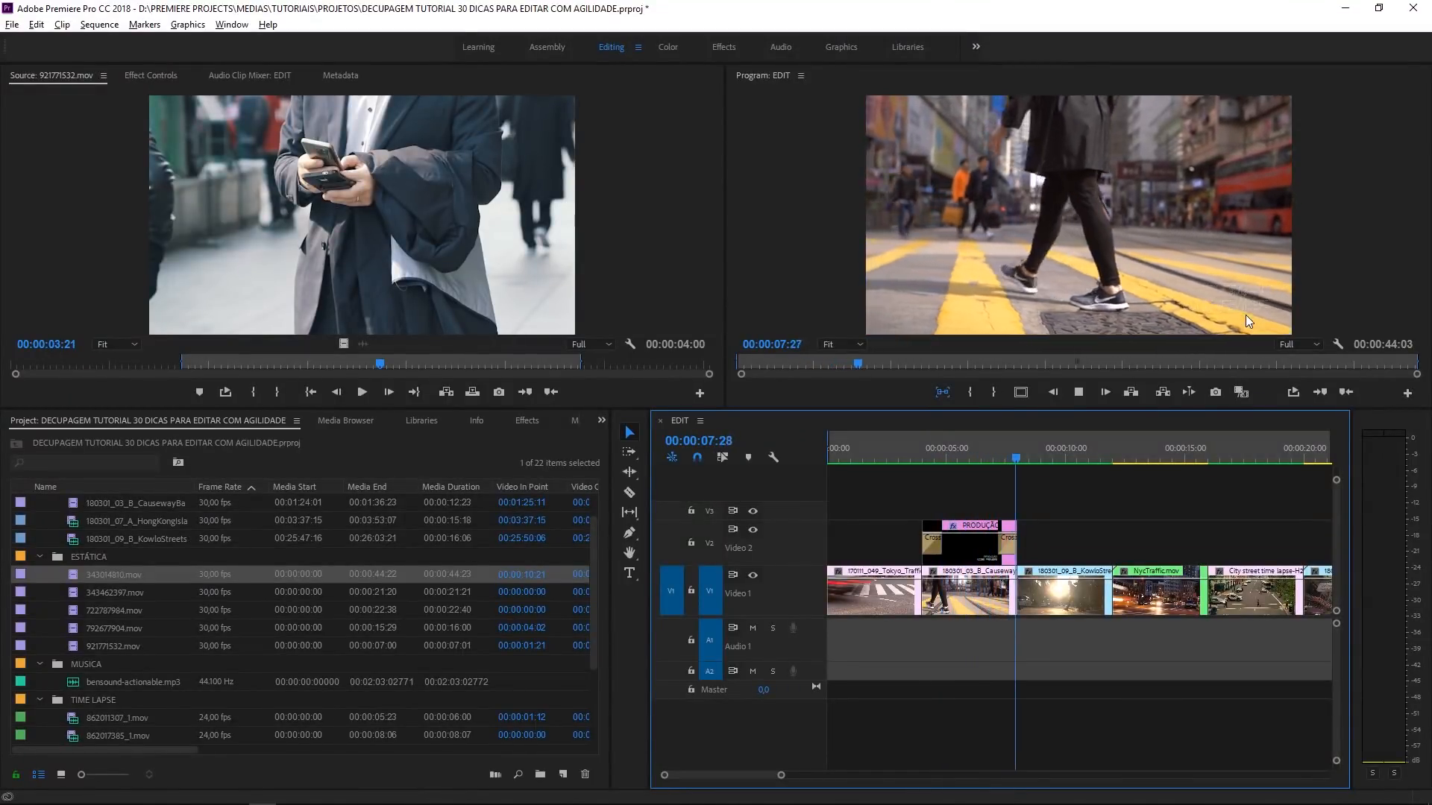
{"action": "key", "text": "space"}
- Collapse the COM MOVIMENTO, ESTÁTICA, MUSICA and TIME LAPSE bins in the project
{"action": "left_click", "coordinate": [1085, 457]}
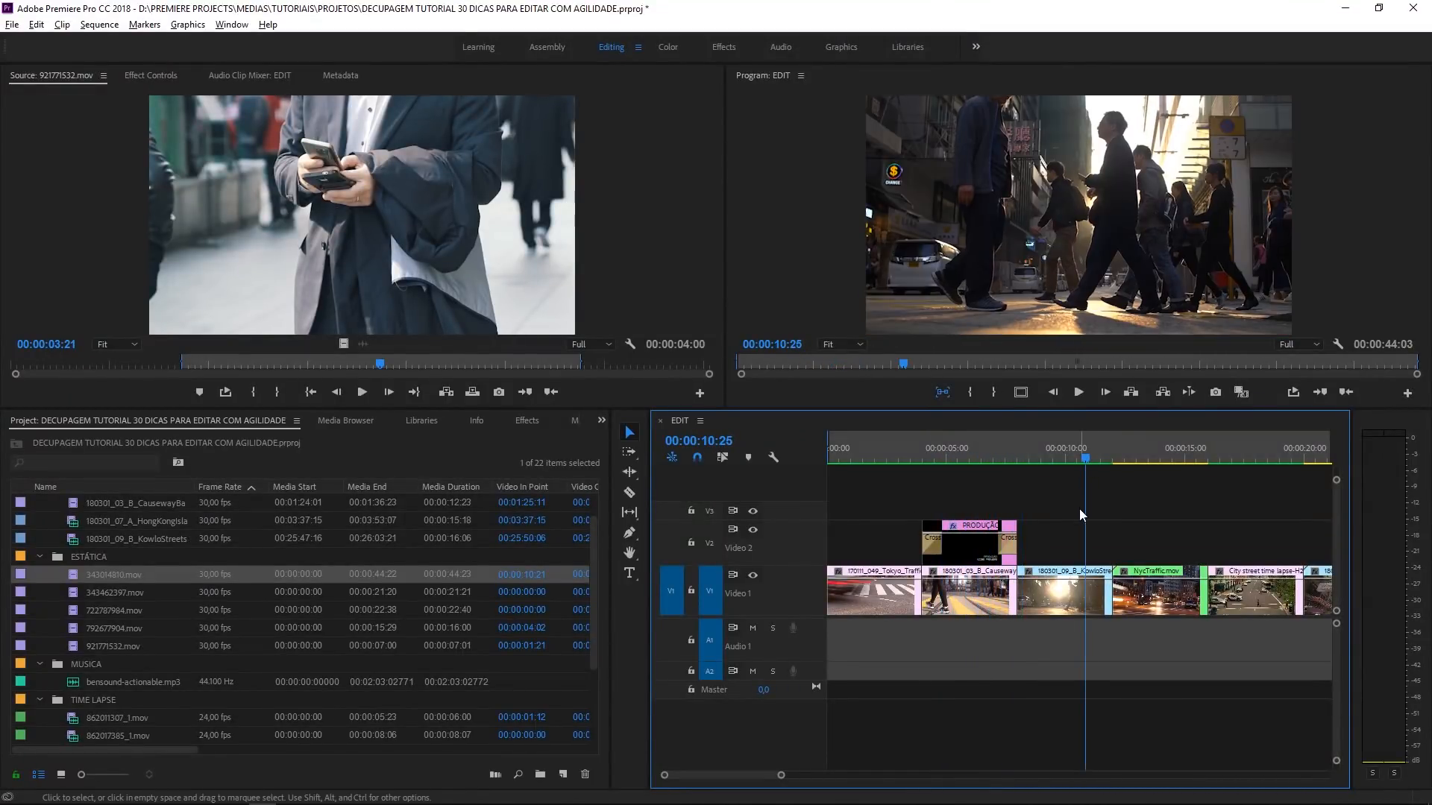
{"action": "scroll", "coordinate": [122, 543], "scroll_direction": "up", "scroll_amount": 1}
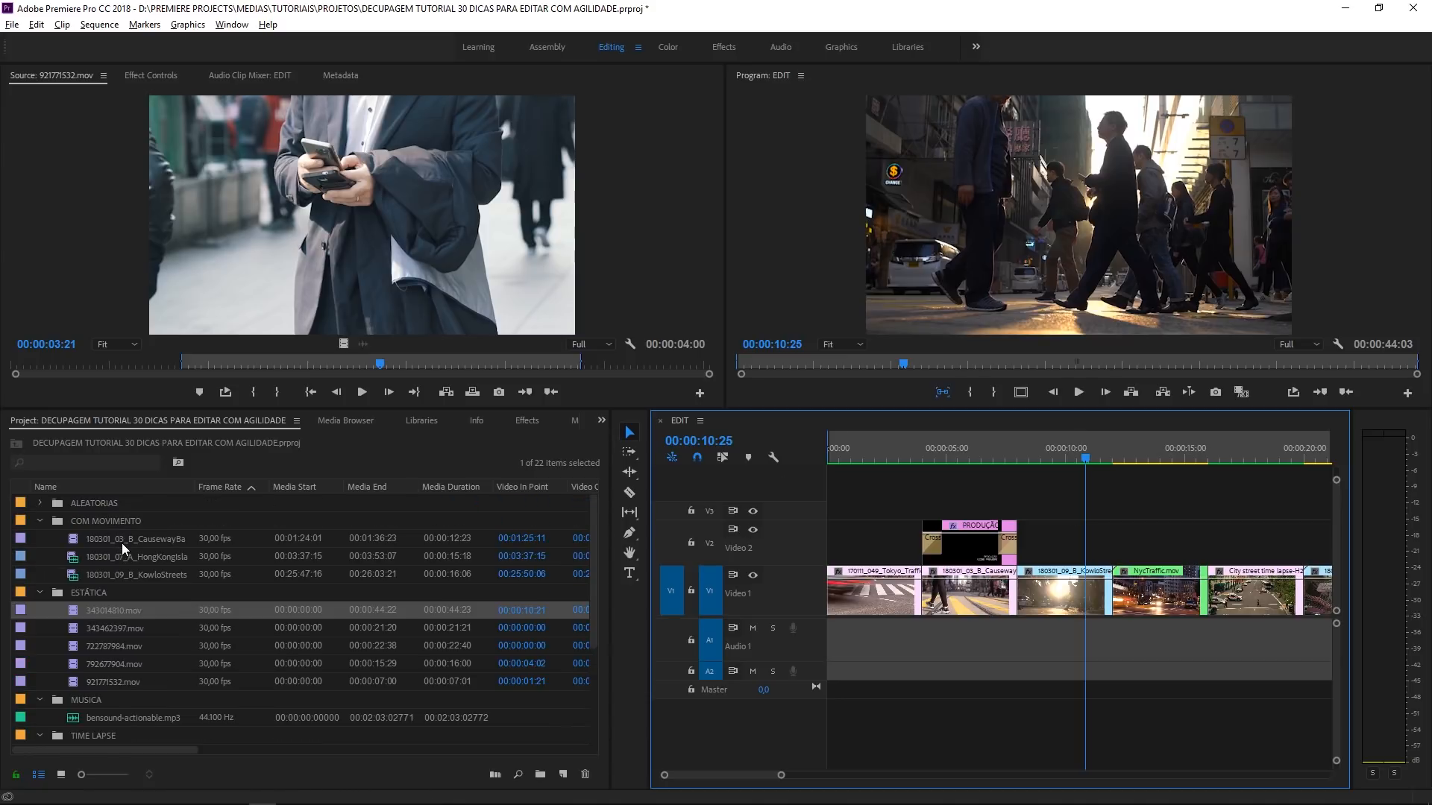
{"action": "left_click", "coordinate": [41, 521]}
{"action": "left_click", "coordinate": [43, 539]}
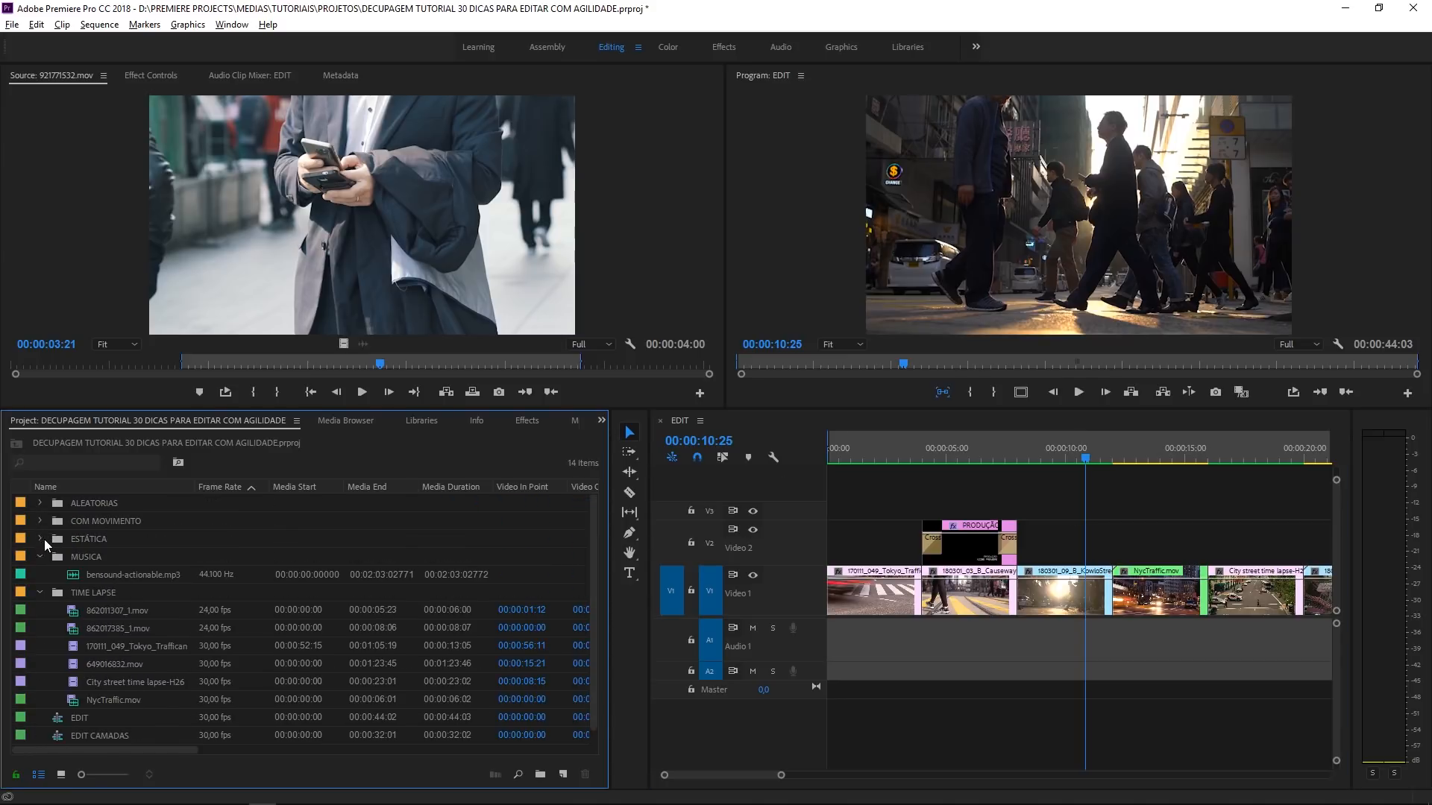
{"action": "left_click", "coordinate": [41, 557]}
{"action": "left_click", "coordinate": [40, 575]}
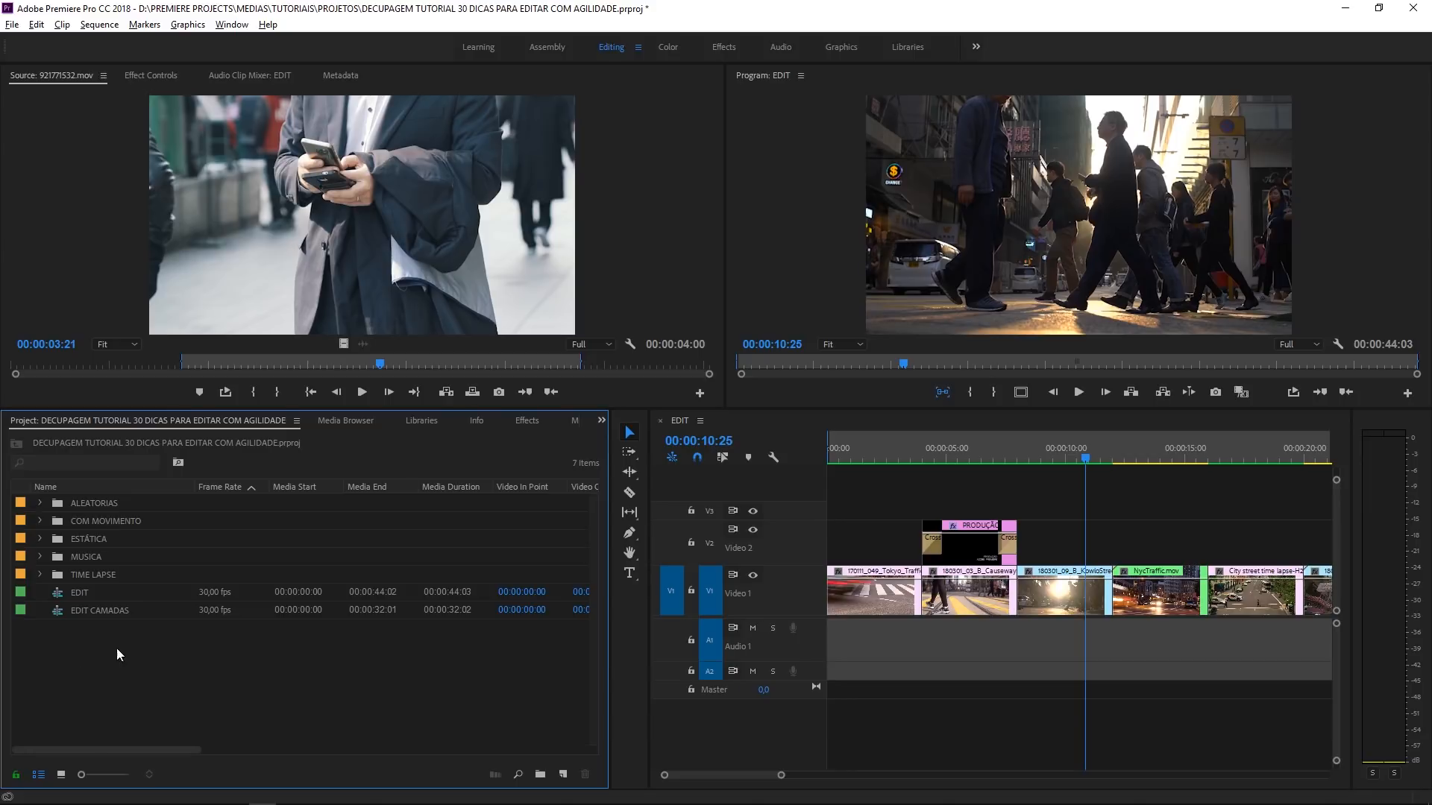
- Place the playhead at 00:00:16:04 and show the library of effects and transitions
{"action": "left_click", "coordinate": [1213, 456]}
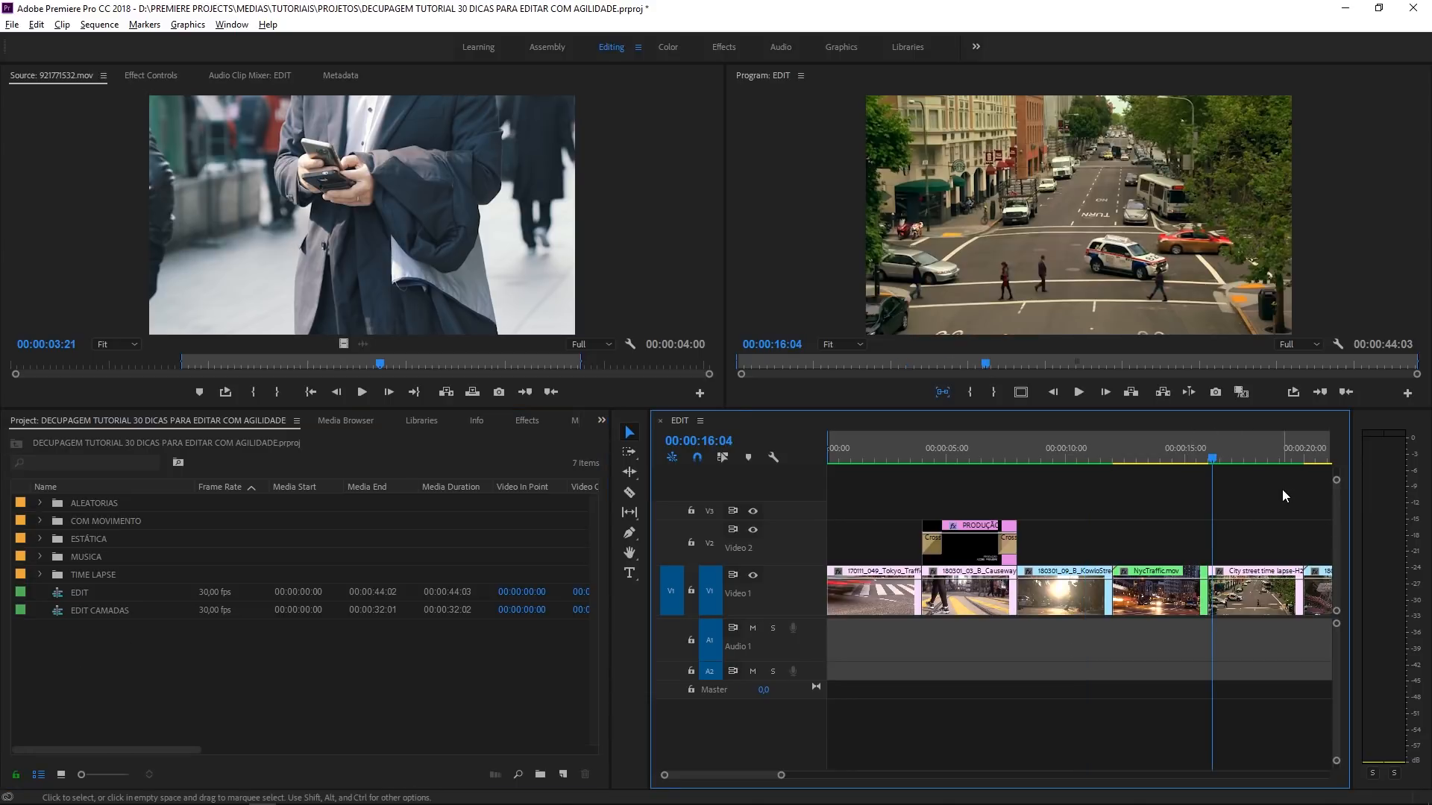
{"action": "key", "text": "minus"}
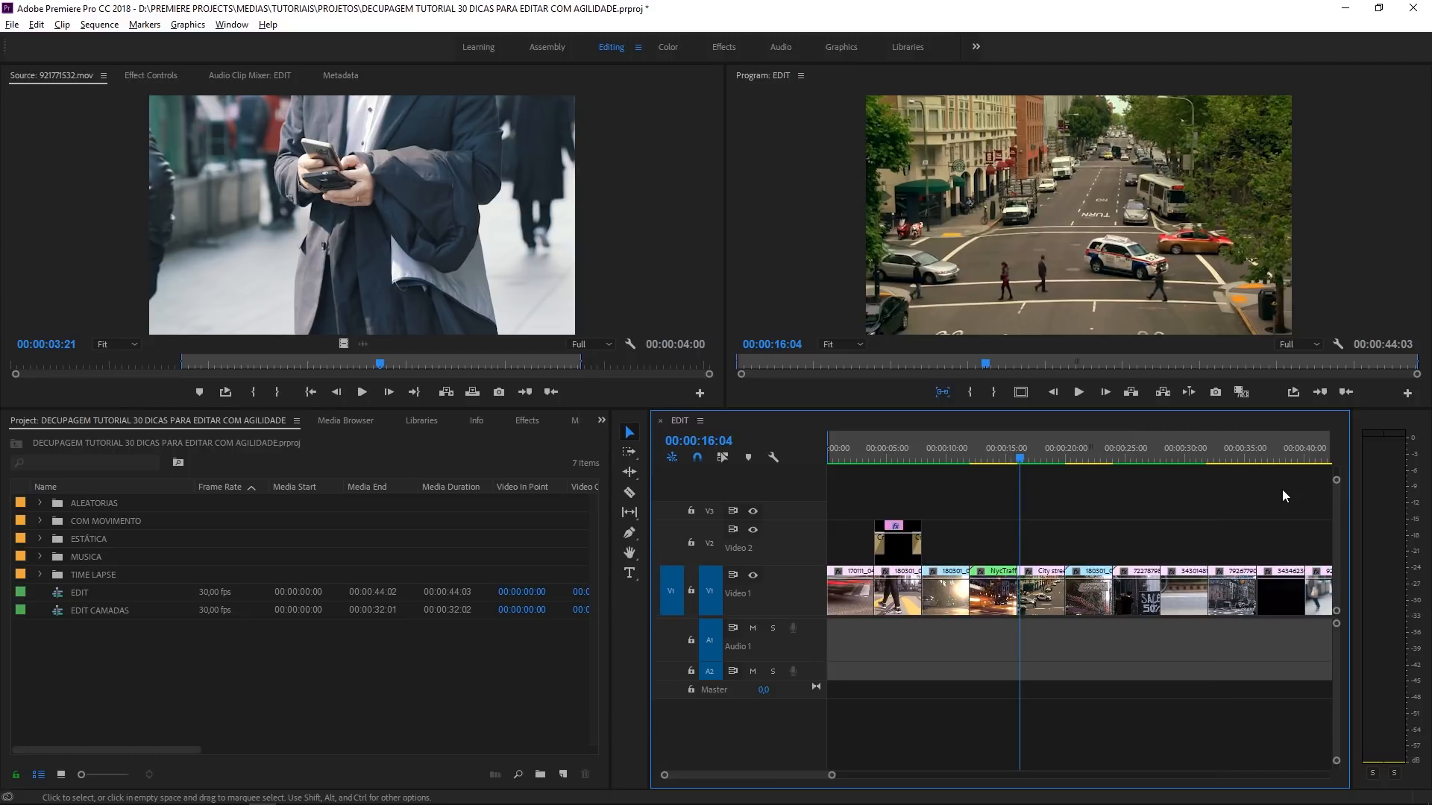
{"action": "key", "text": "minus"}
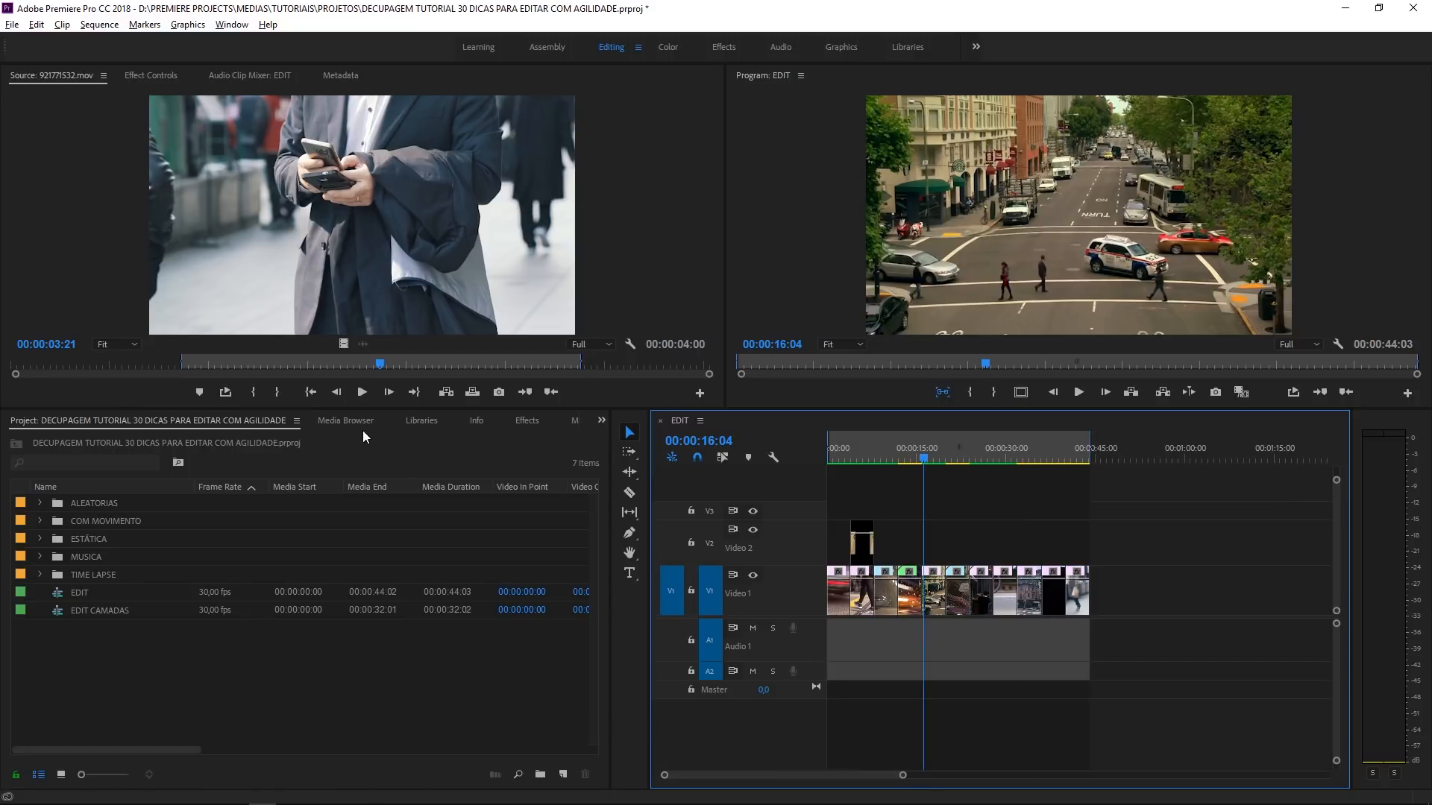
{"action": "left_click", "coordinate": [531, 422]}
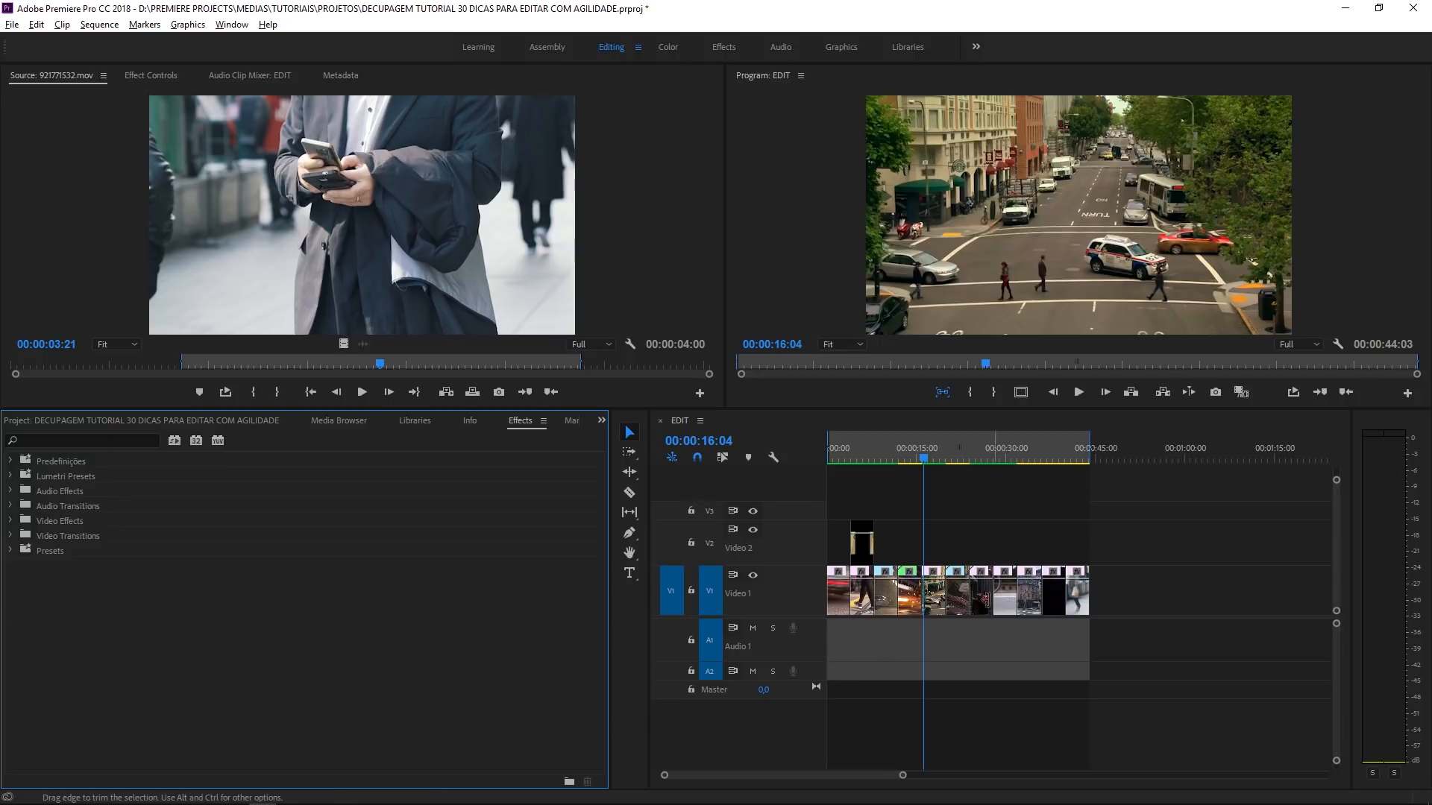
- Apply the default transition to the end of the last clip, 921771532.mov, and preview the fade at 00:00:43:23
{"action": "left_click", "coordinate": [950, 461]}
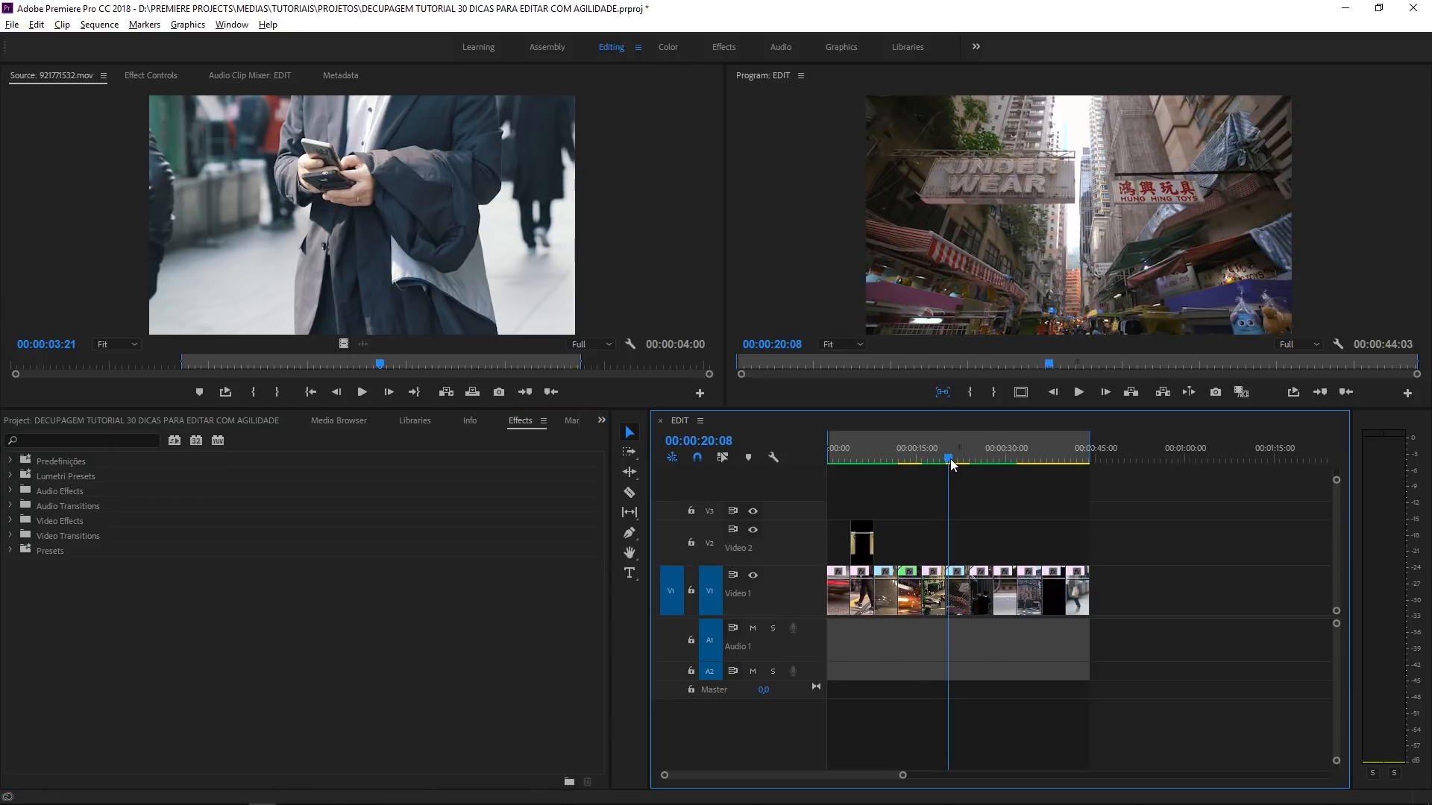
{"action": "key", "text": "equal"}
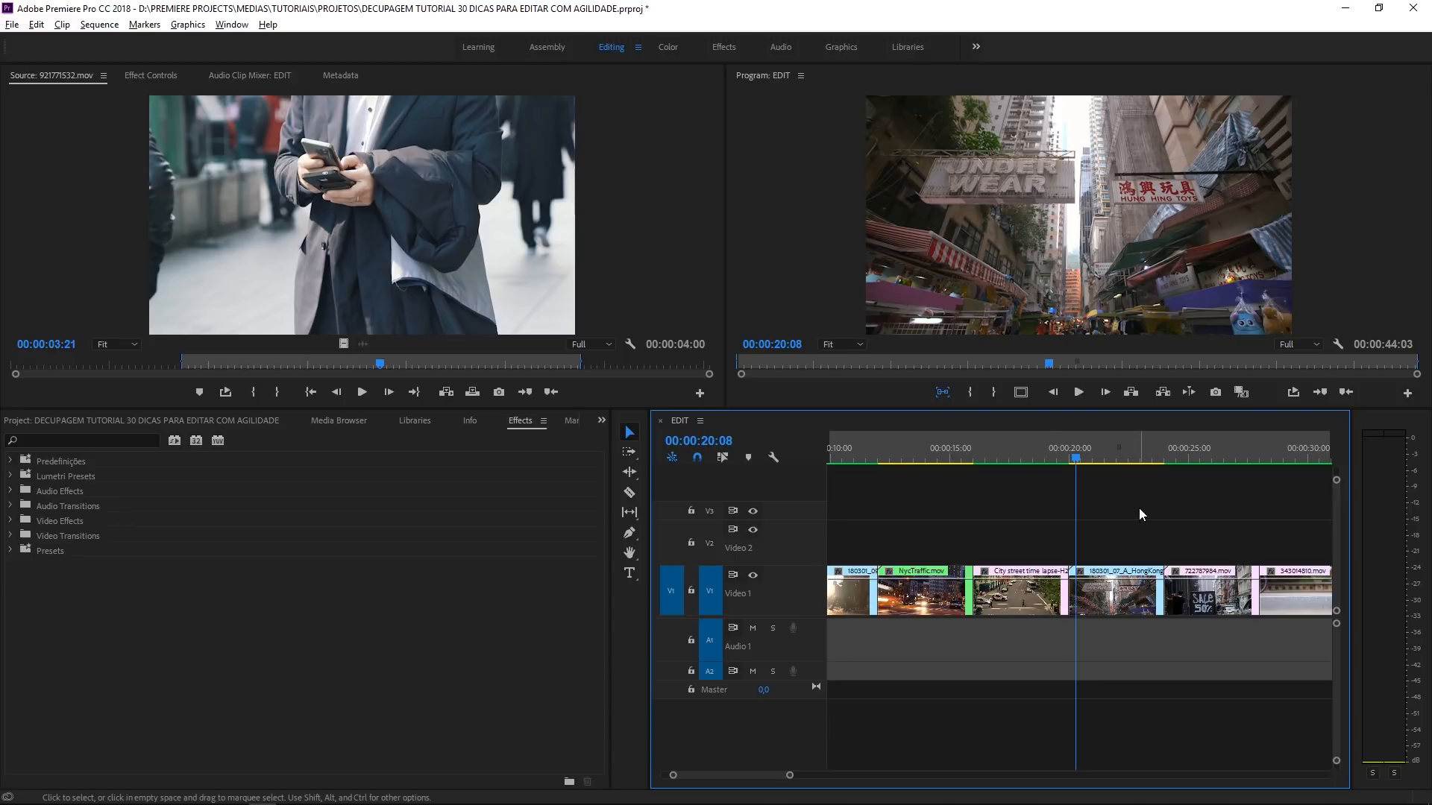
{"action": "key", "text": "minus"}
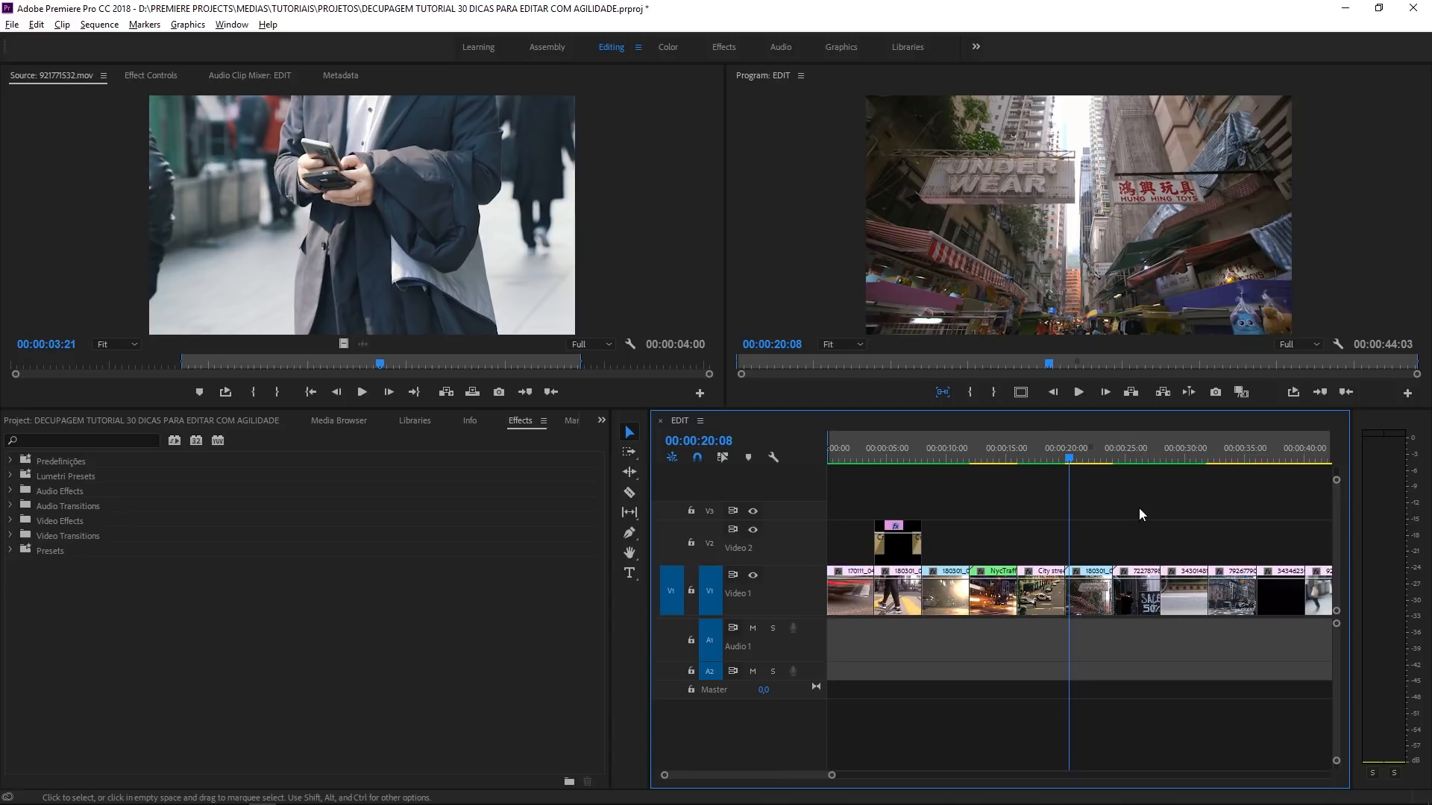
{"action": "key", "text": "minus"}
{"action": "left_click", "coordinate": [1082, 458]}
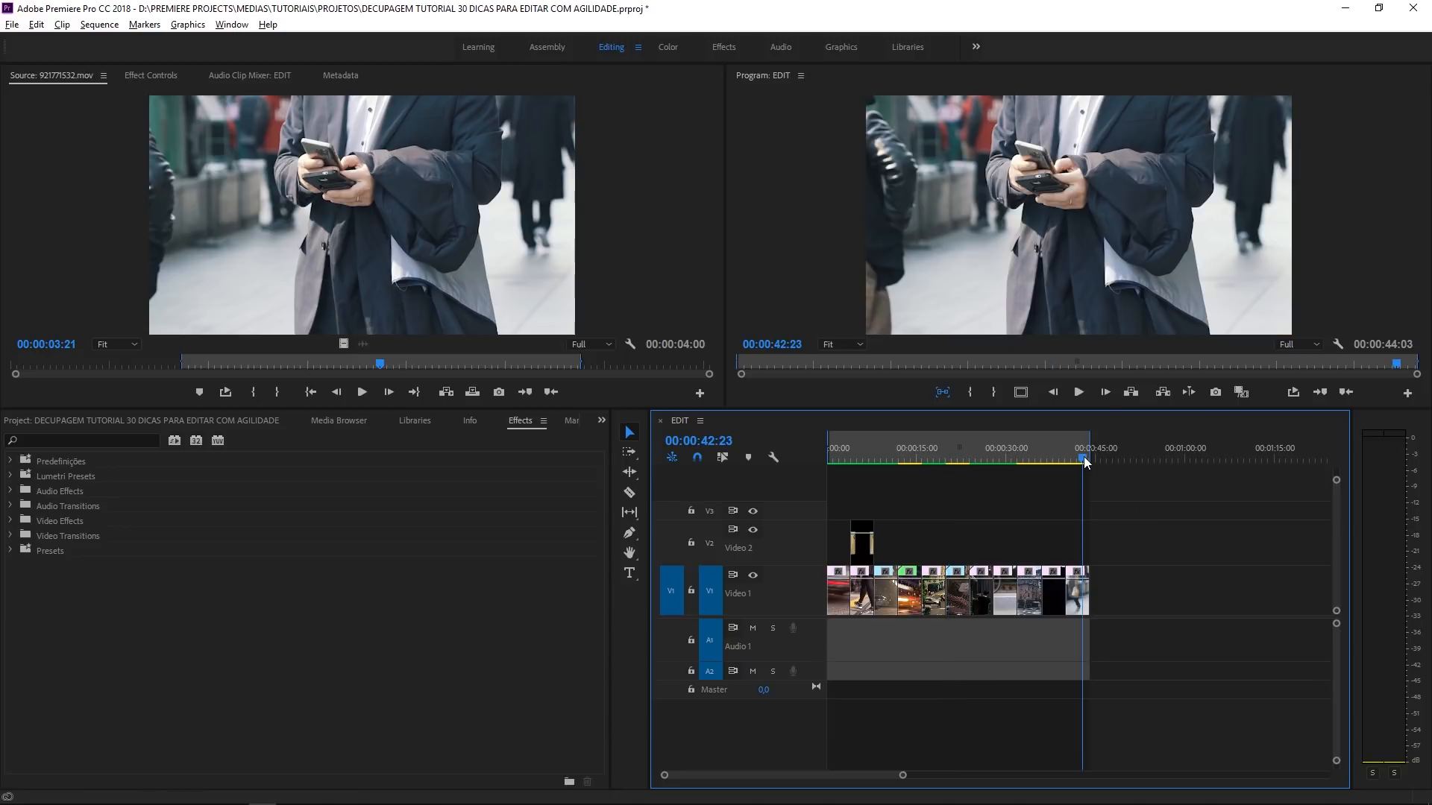
{"action": "key", "text": "equal"}
{"action": "key", "text": "equal"}
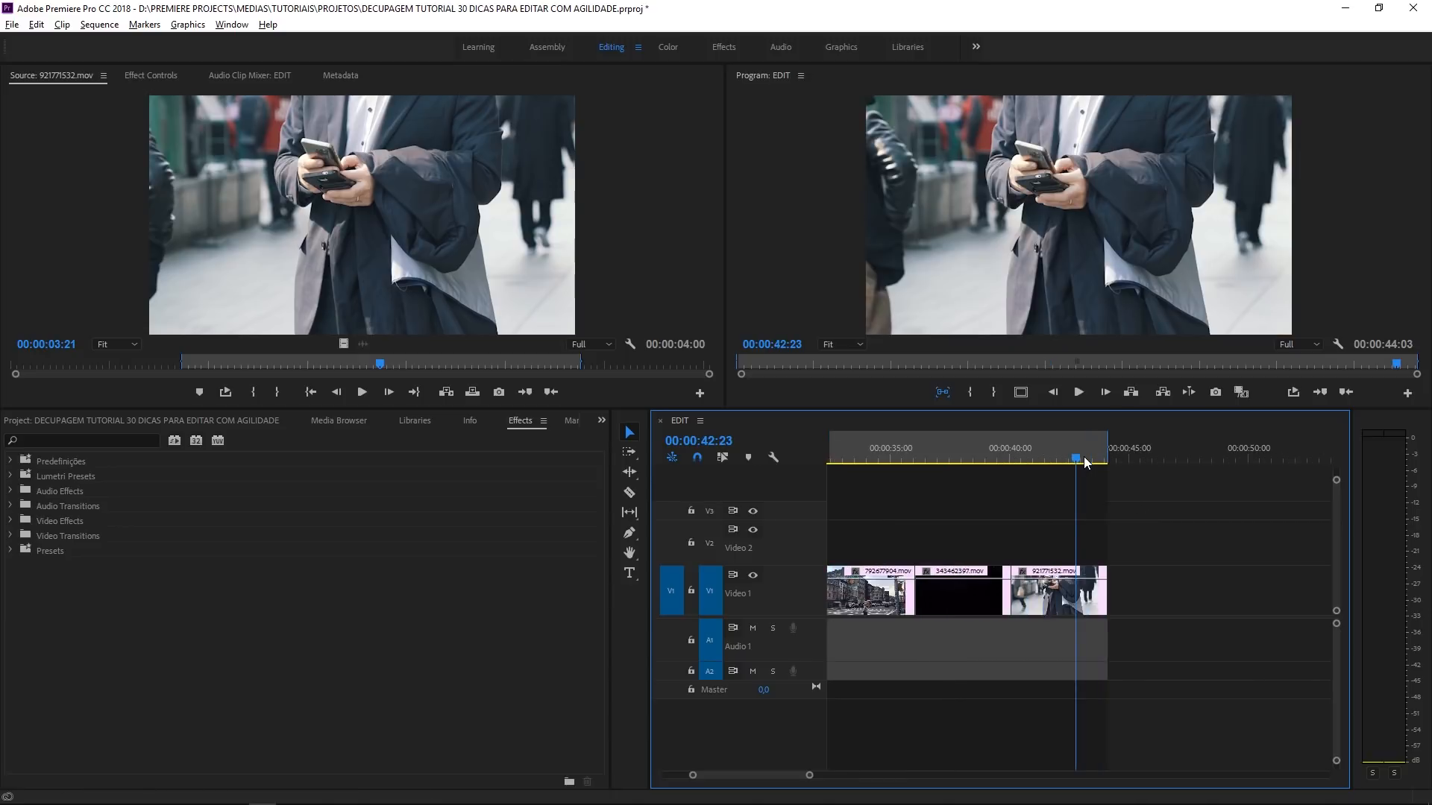
{"action": "right_click", "coordinate": [1111, 587]}
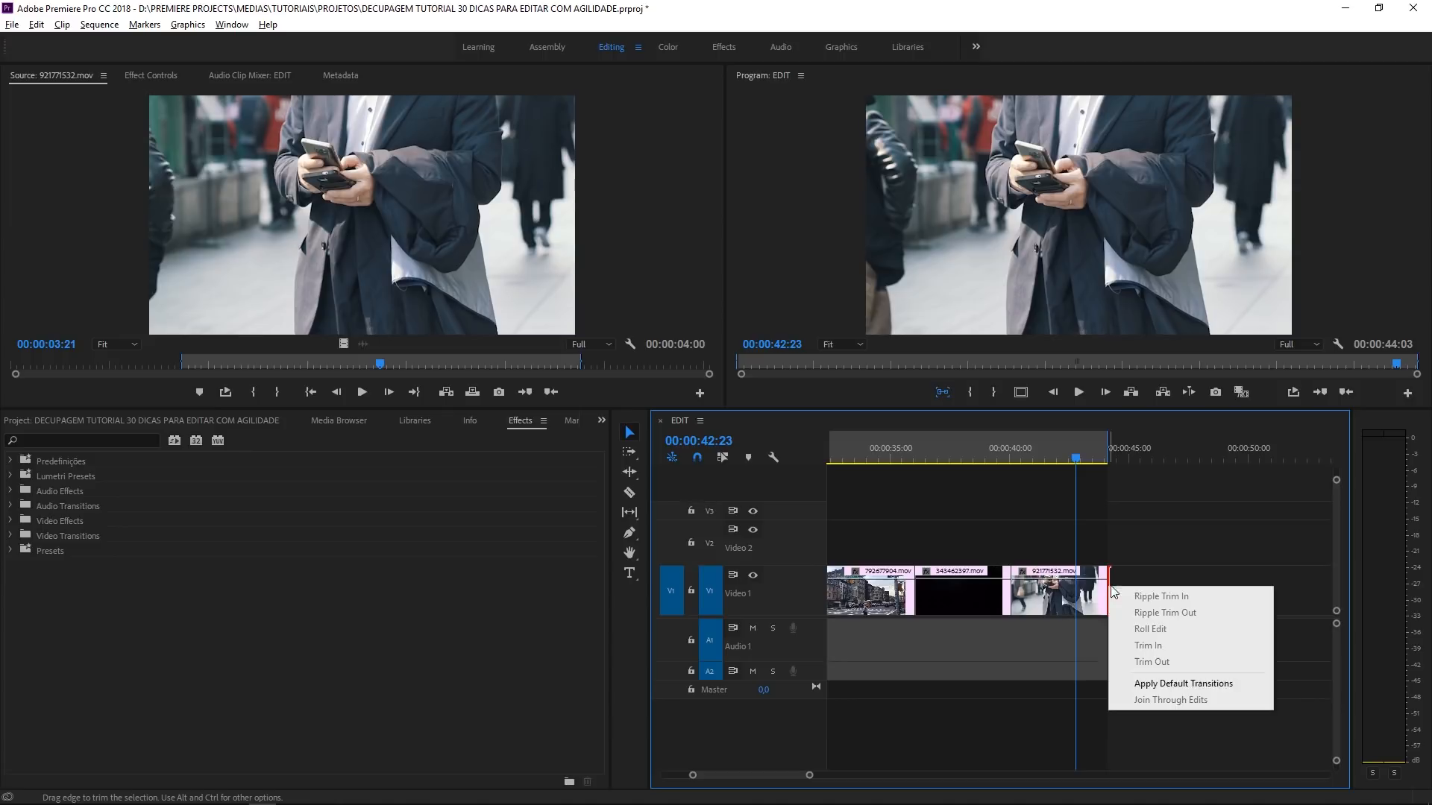
{"action": "left_click", "coordinate": [1193, 685]}
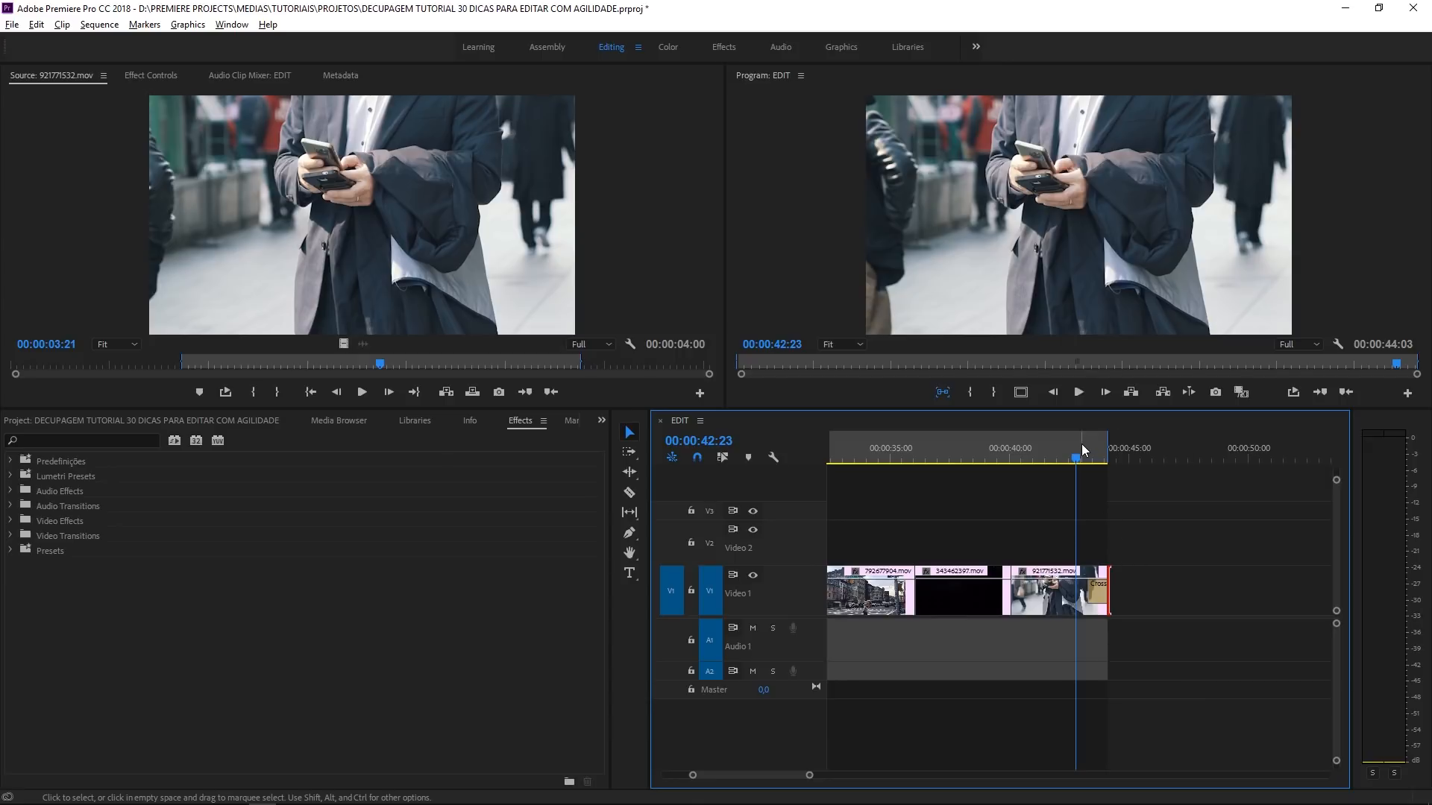
{"action": "mouse_move", "coordinate": [1083, 446]}
{"action": "left_mouse_down"}
{"action": "mouse_move", "coordinate": [1118, 451]}
{"action": "mouse_move", "coordinate": [1101, 449]}
{"action": "left_mouse_up"}
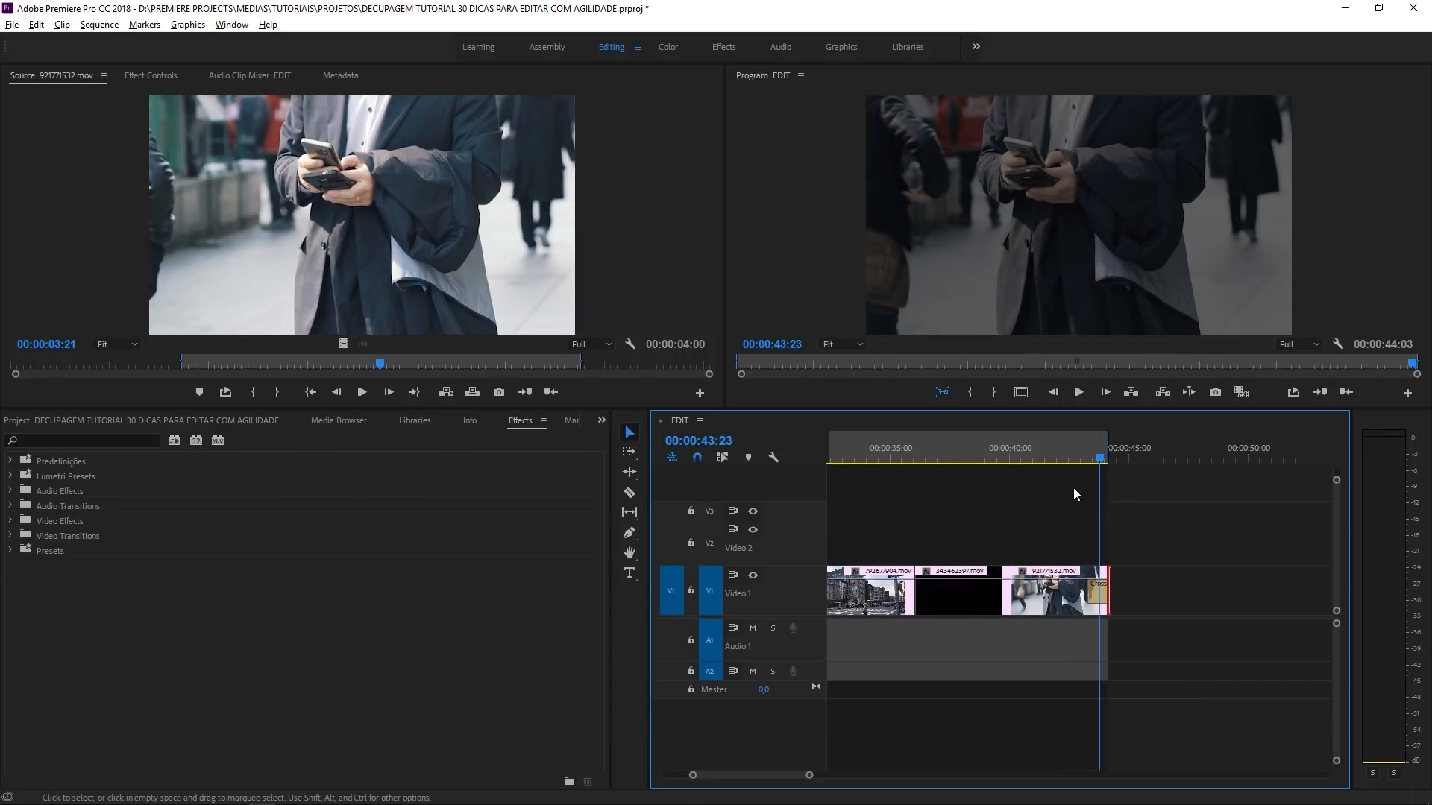
- Apply the default transition at the cut between 343462397.mov and 921771532.mov
{"action": "left_click", "coordinate": [1026, 447]}
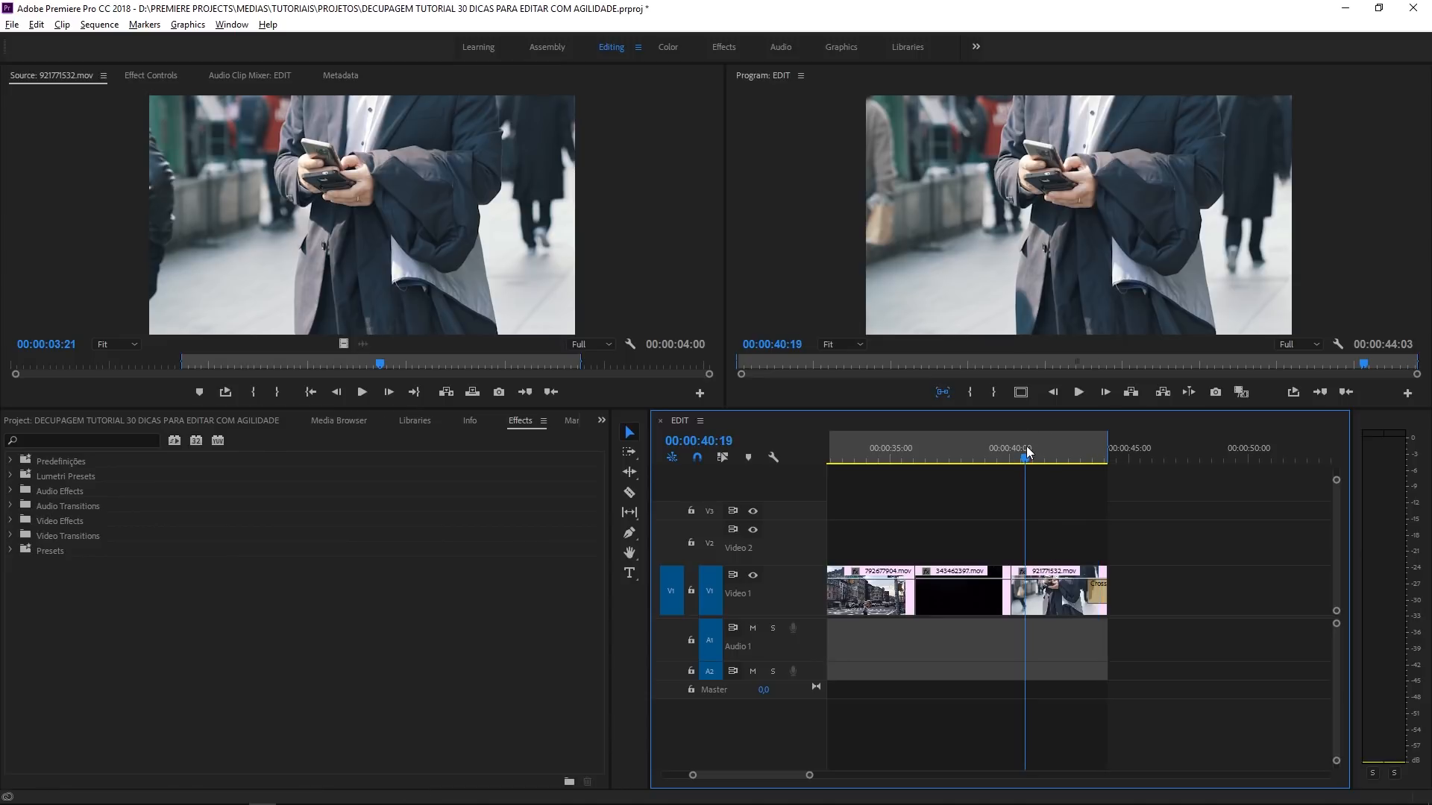
{"action": "key", "text": "="}
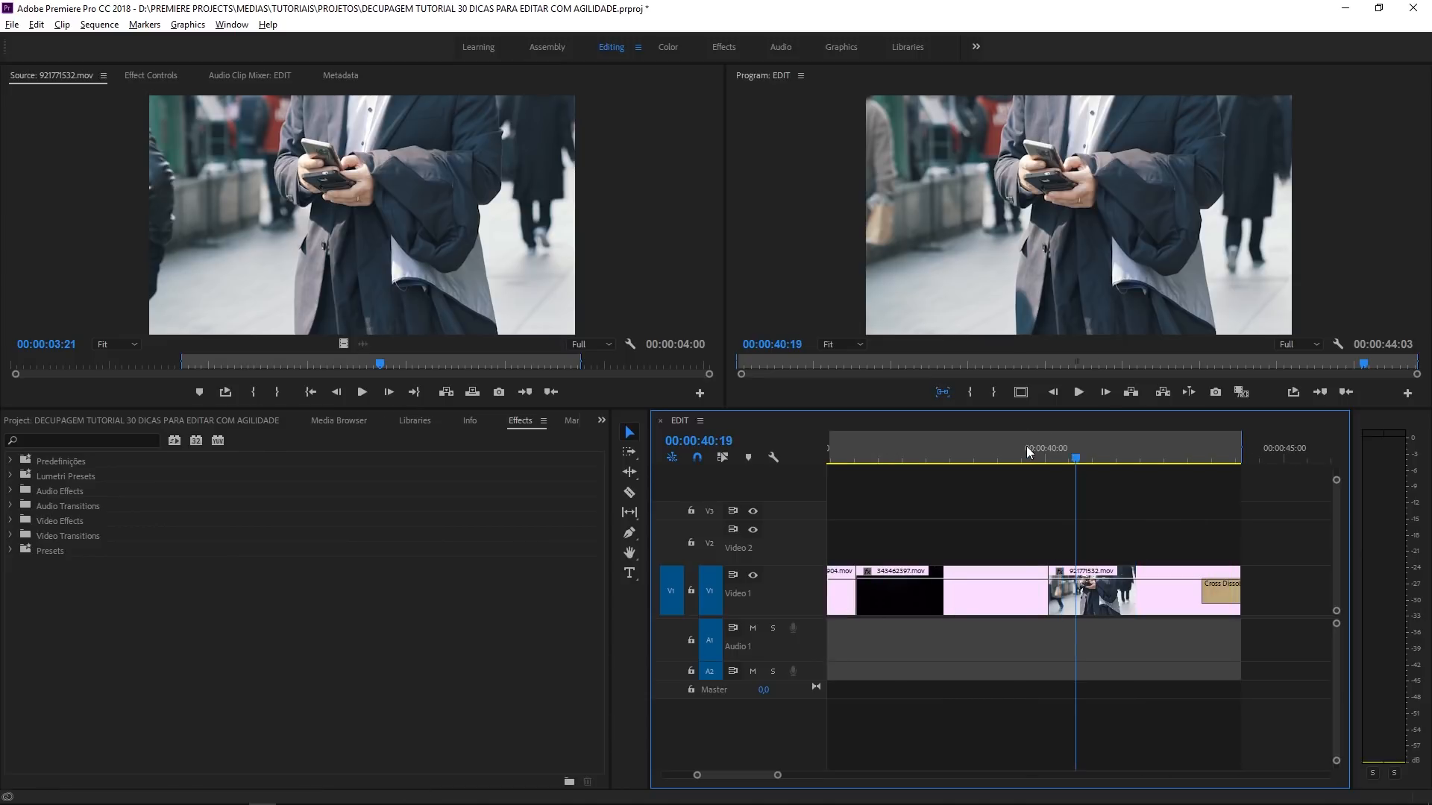
{"action": "right_click", "coordinate": [1048, 596]}
{"action": "left_click", "coordinate": [1074, 694]}
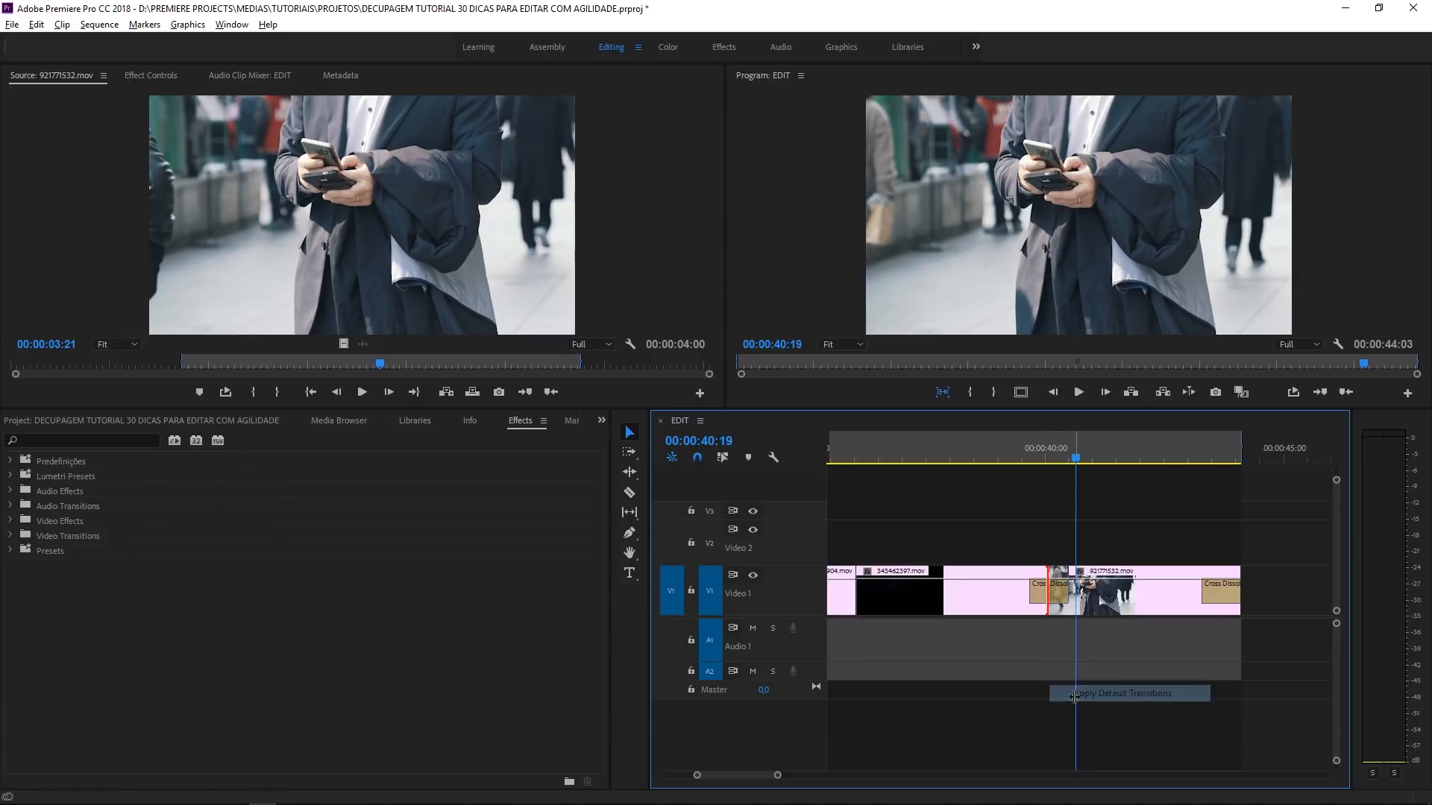
- Preview the transition at the cut into 921771532.mov, then place the playhead at 00:00:43:10 within the end transition
{"action": "left_click", "coordinate": [987, 451]}
{"action": "key", "text": "space"}
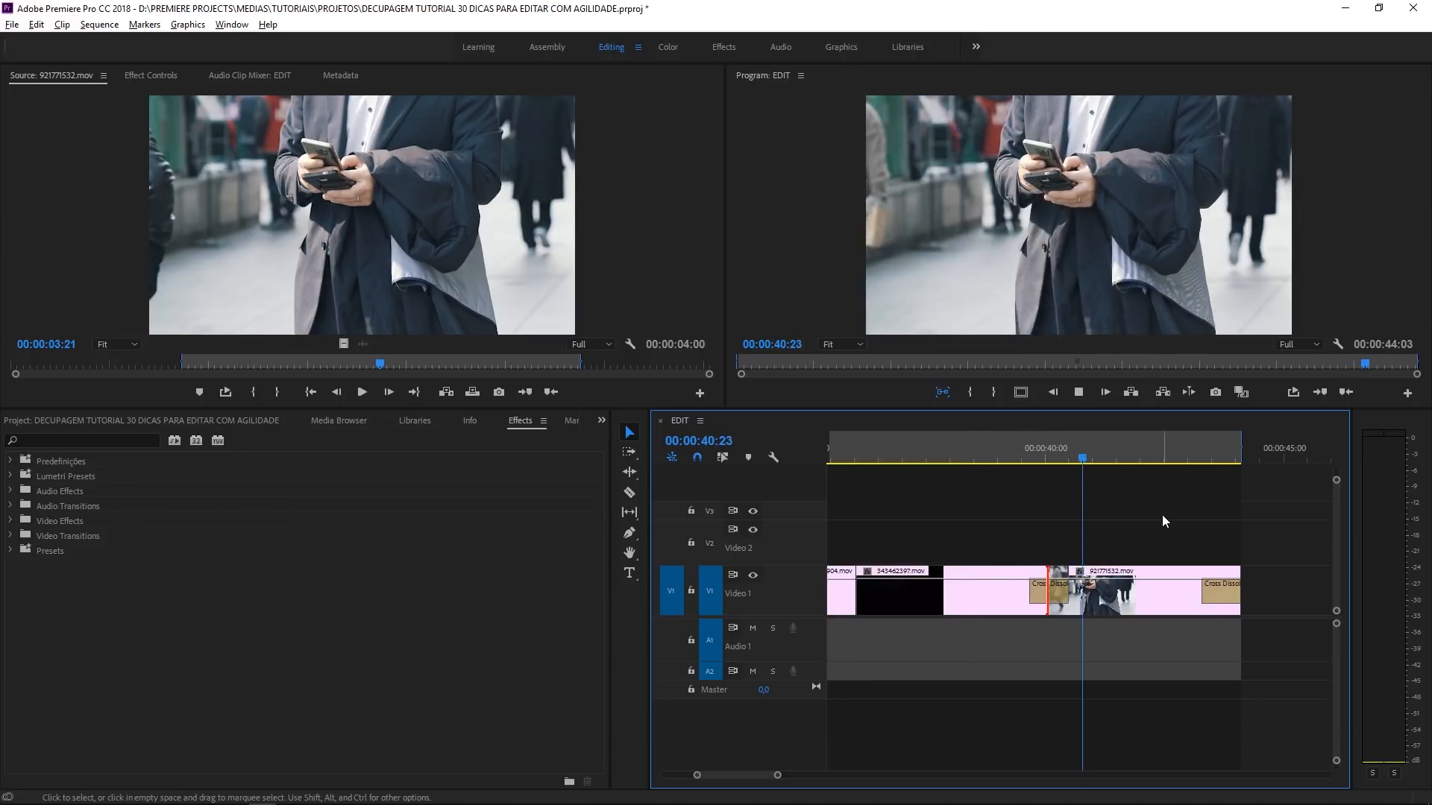
{"action": "key", "text": "space"}
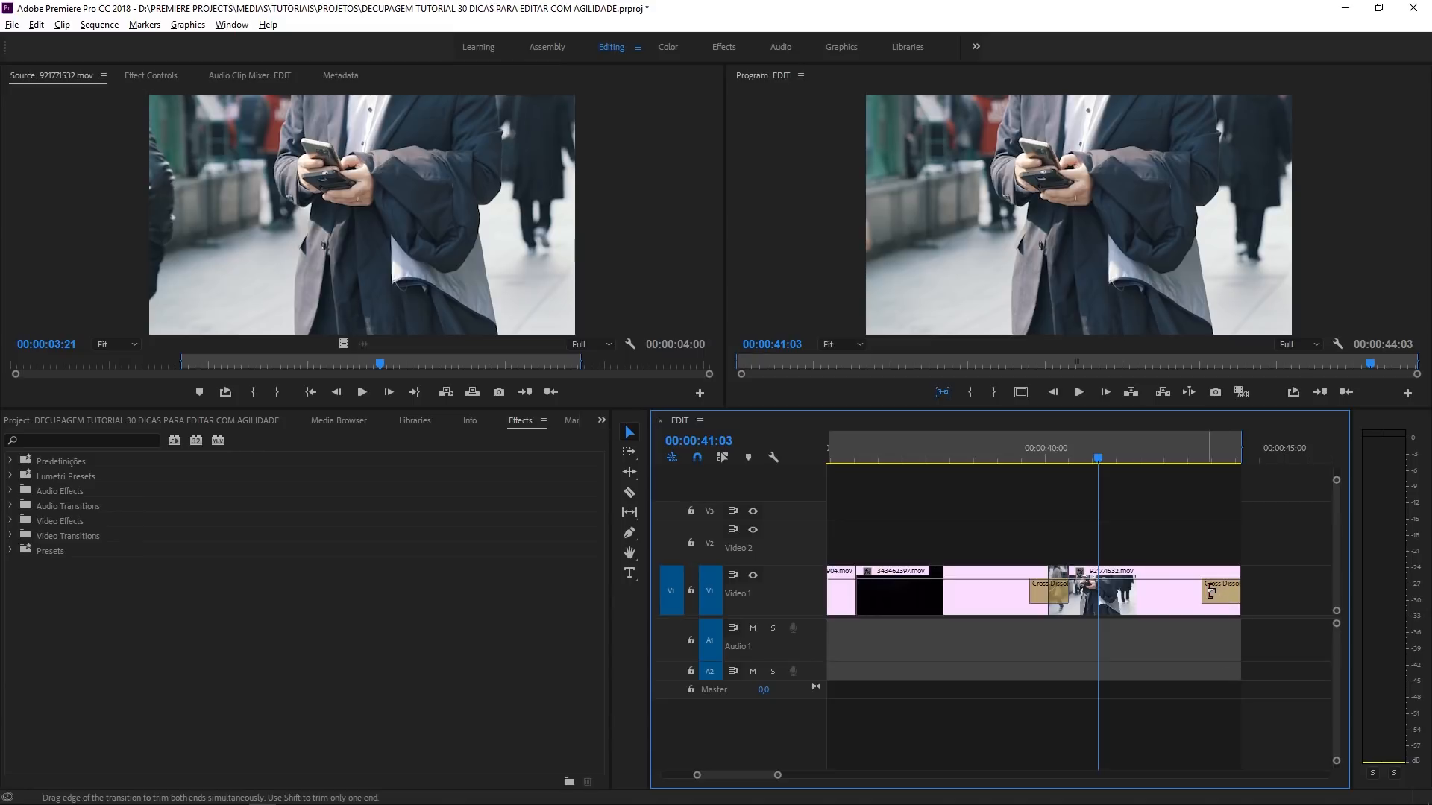
{"action": "key", "text": "minus"}
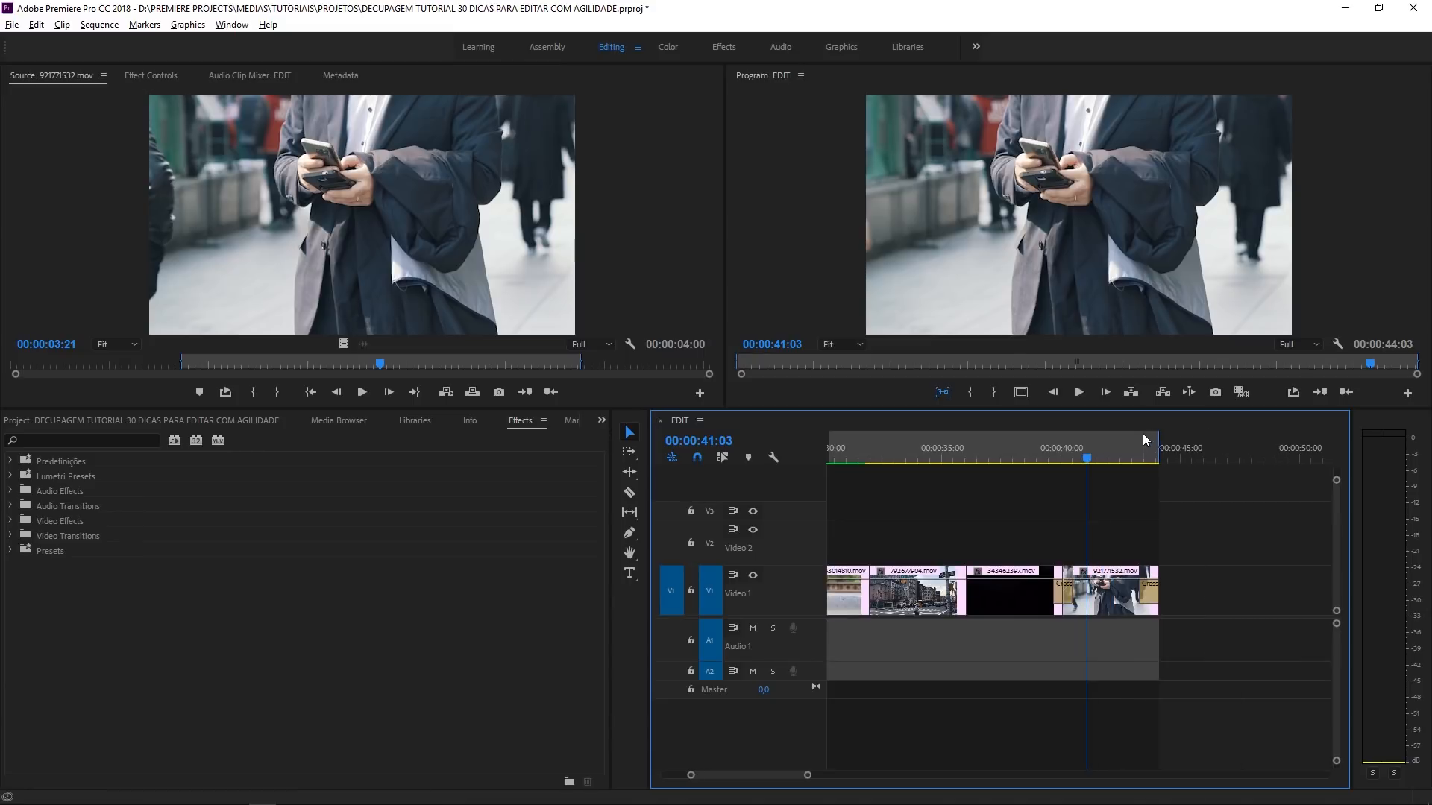
{"action": "left_click", "coordinate": [1141, 452]}
{"action": "key", "text": "equal"}
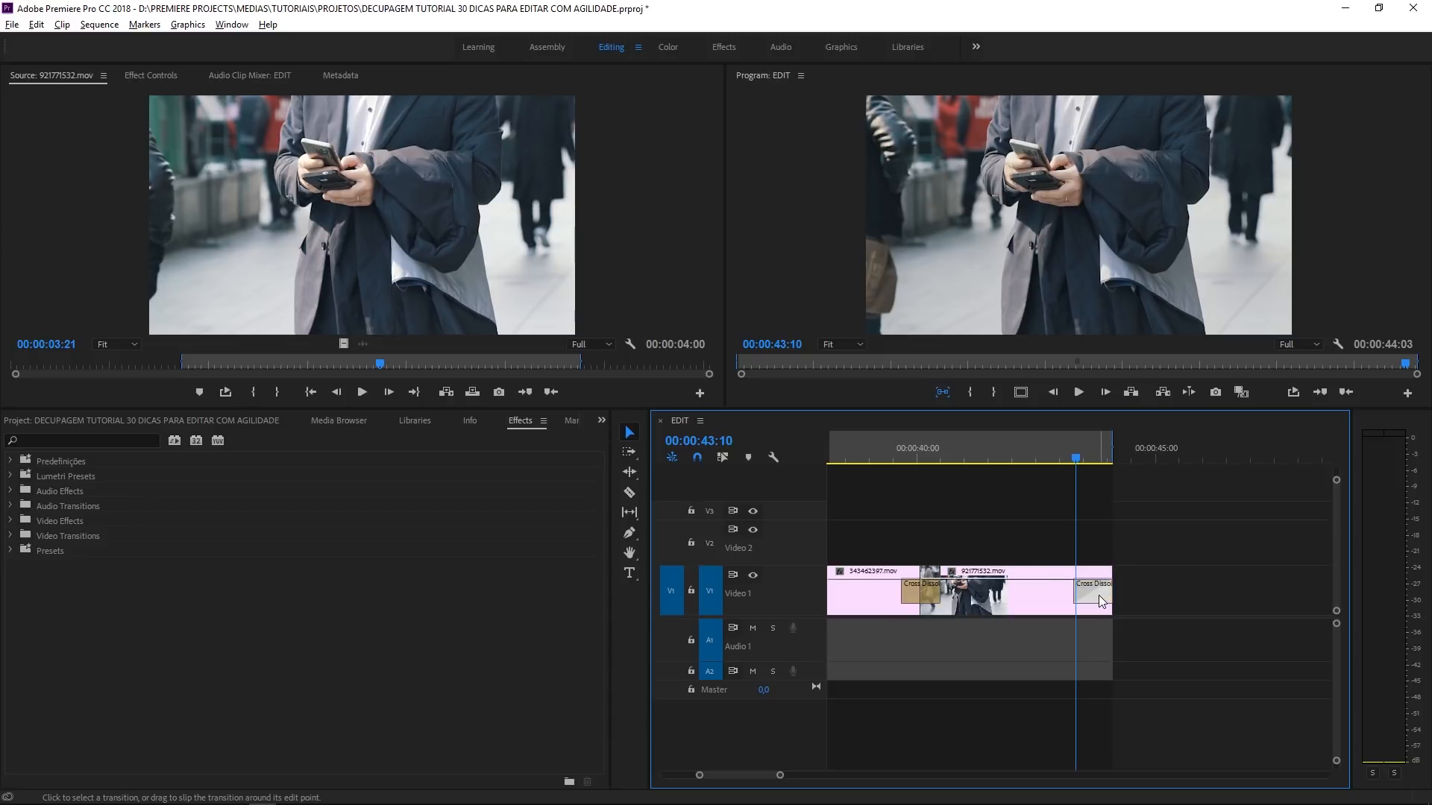
- Set the duration of the Cross Dissolve at the end of 921771532.mov to 10 frames
{"action": "key", "text": "ctrl+s"}
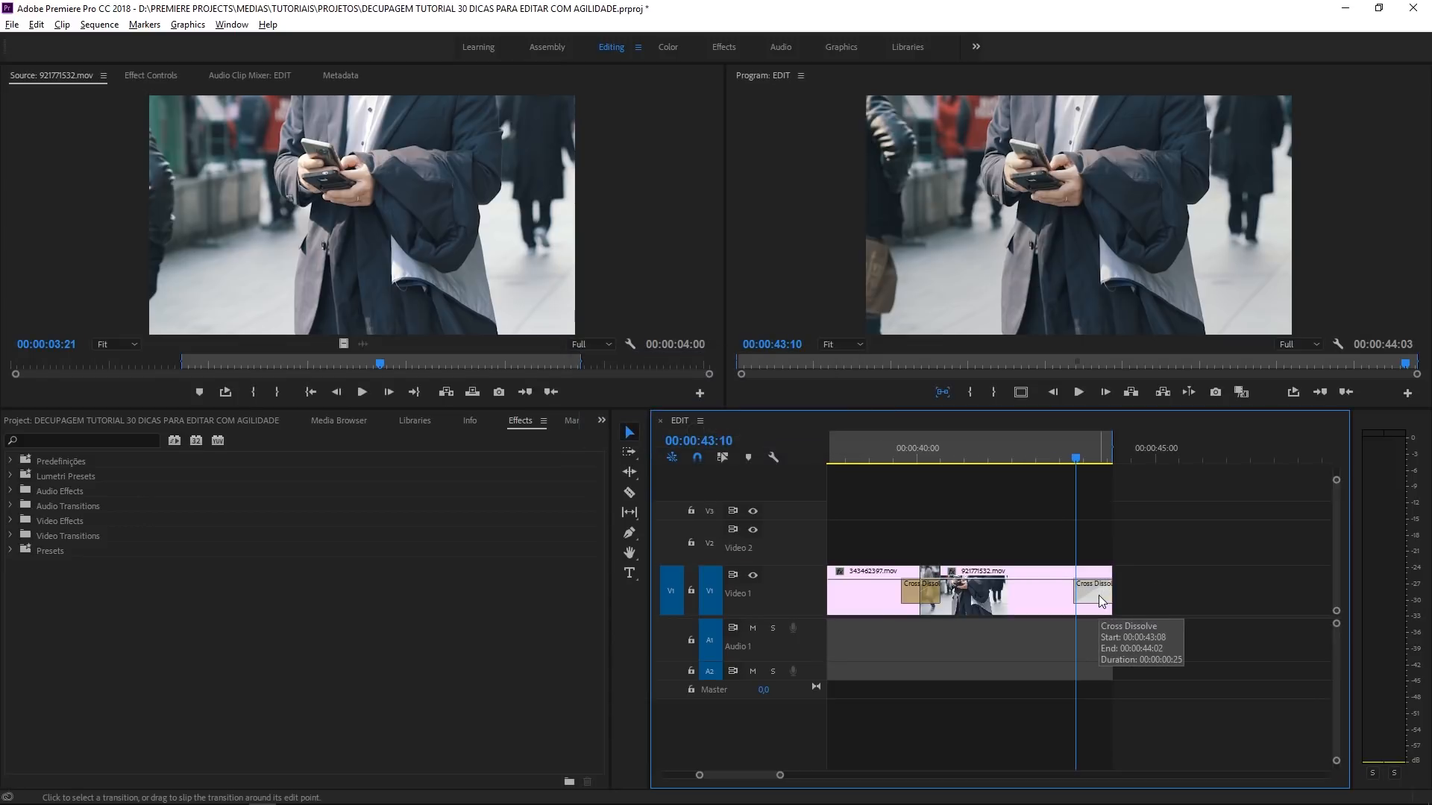
{"action": "right_click", "coordinate": [1099, 596]}
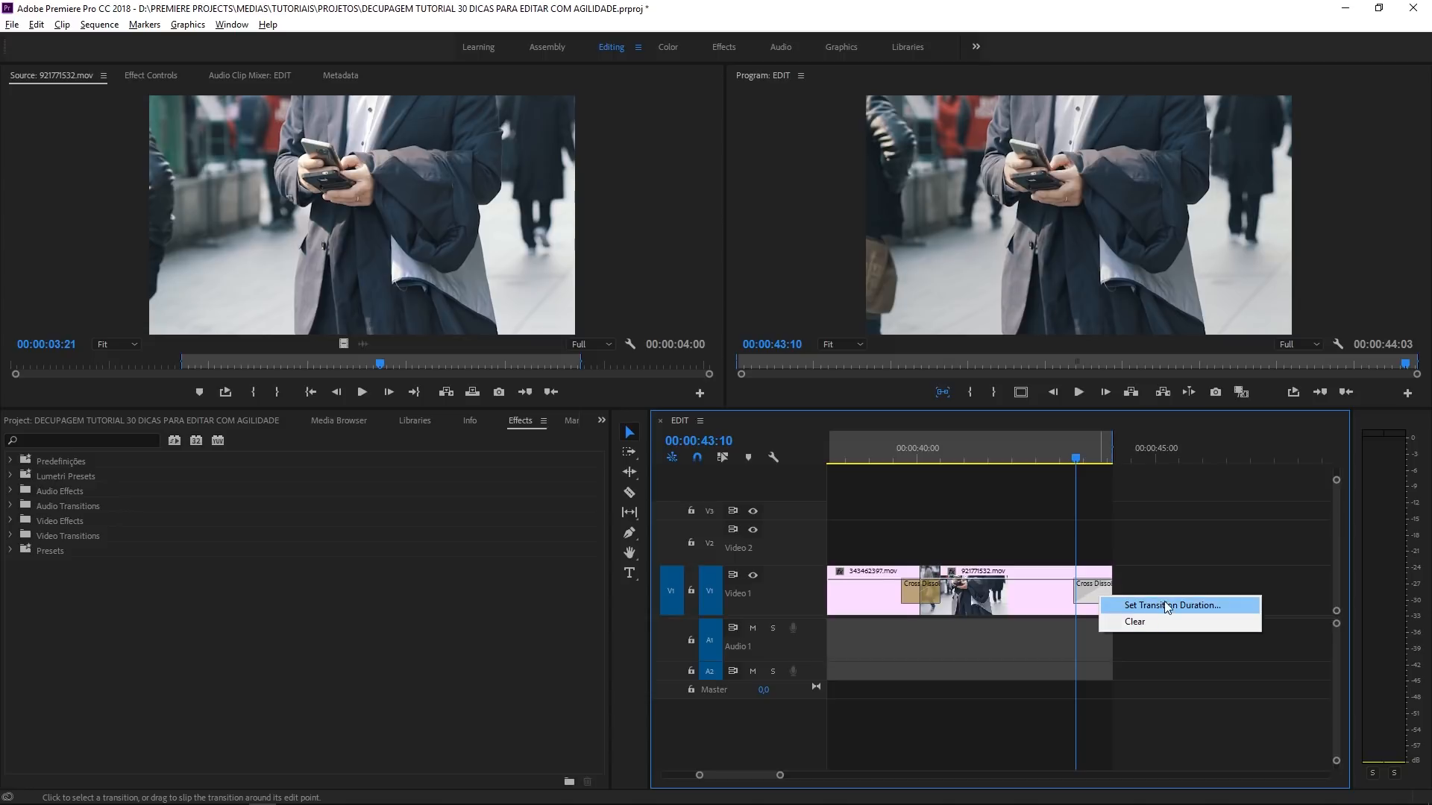
{"action": "left_click", "coordinate": [1167, 606]}
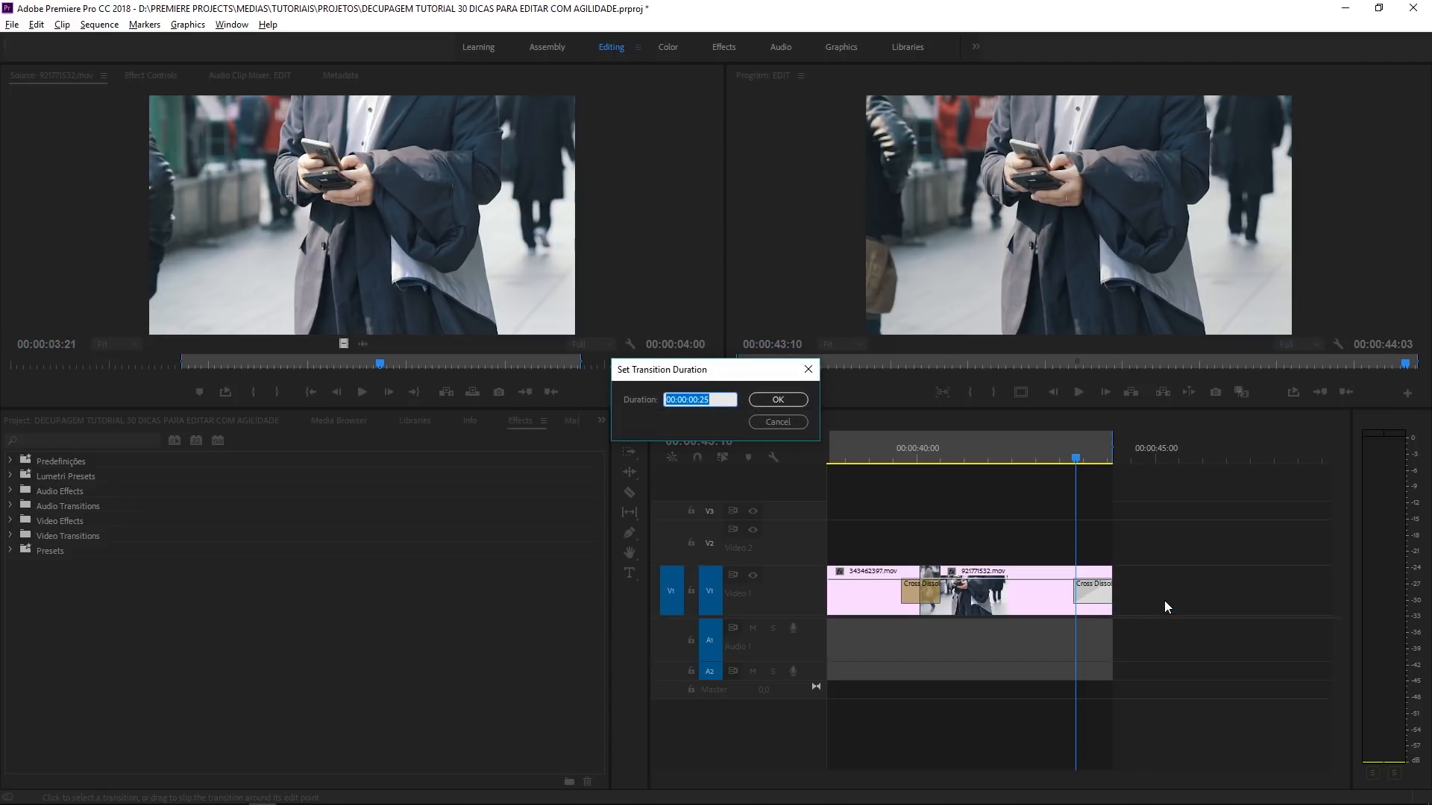
{"action": "left_click", "coordinate": [729, 399]}
{"action": "key", "text": "Return"}
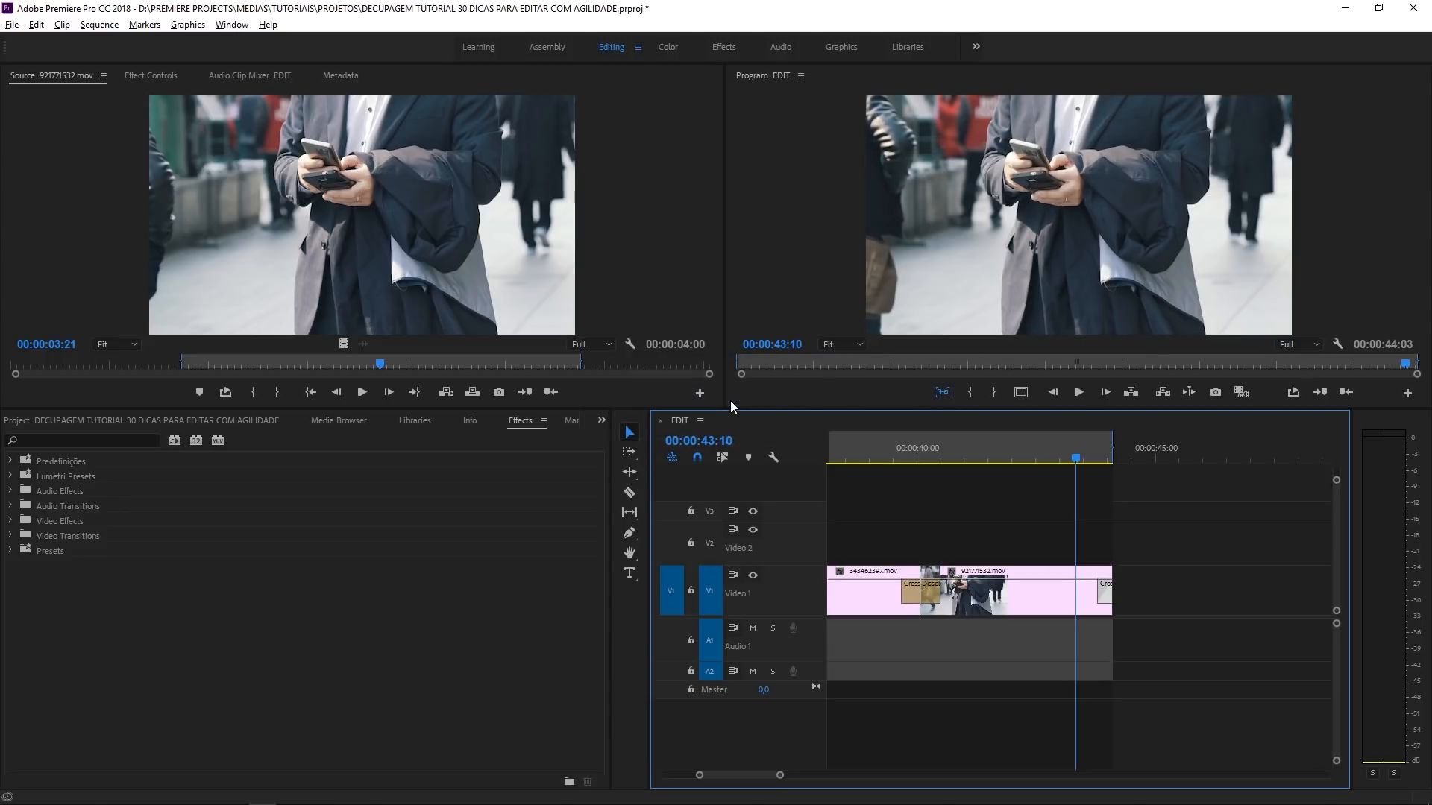
- Shorten the Cross Dissolve at the cut between 343462397.mov and 921771532.mov by setting its transition duration
{"action": "key", "text": "Up"}
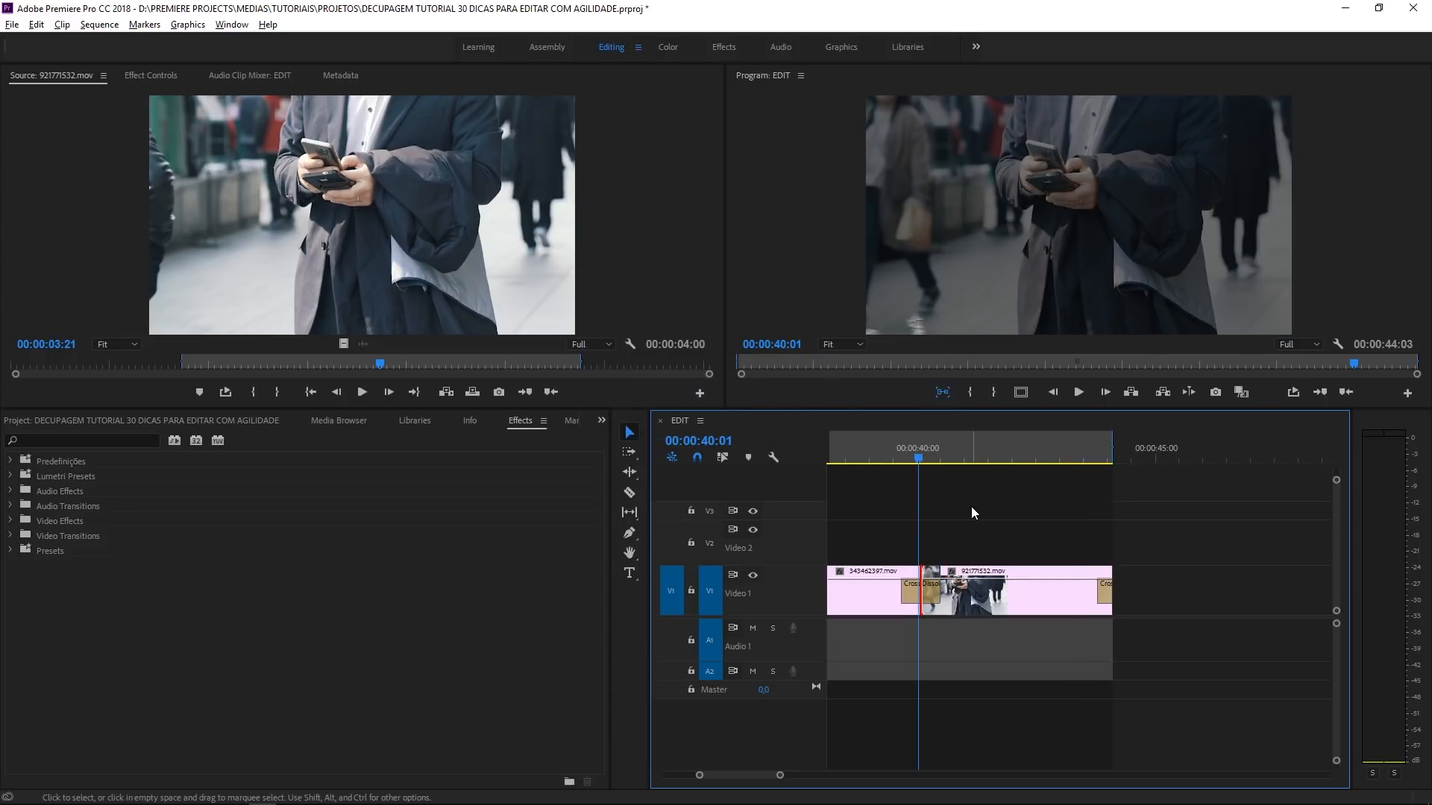
{"action": "right_click", "coordinate": [926, 593]}
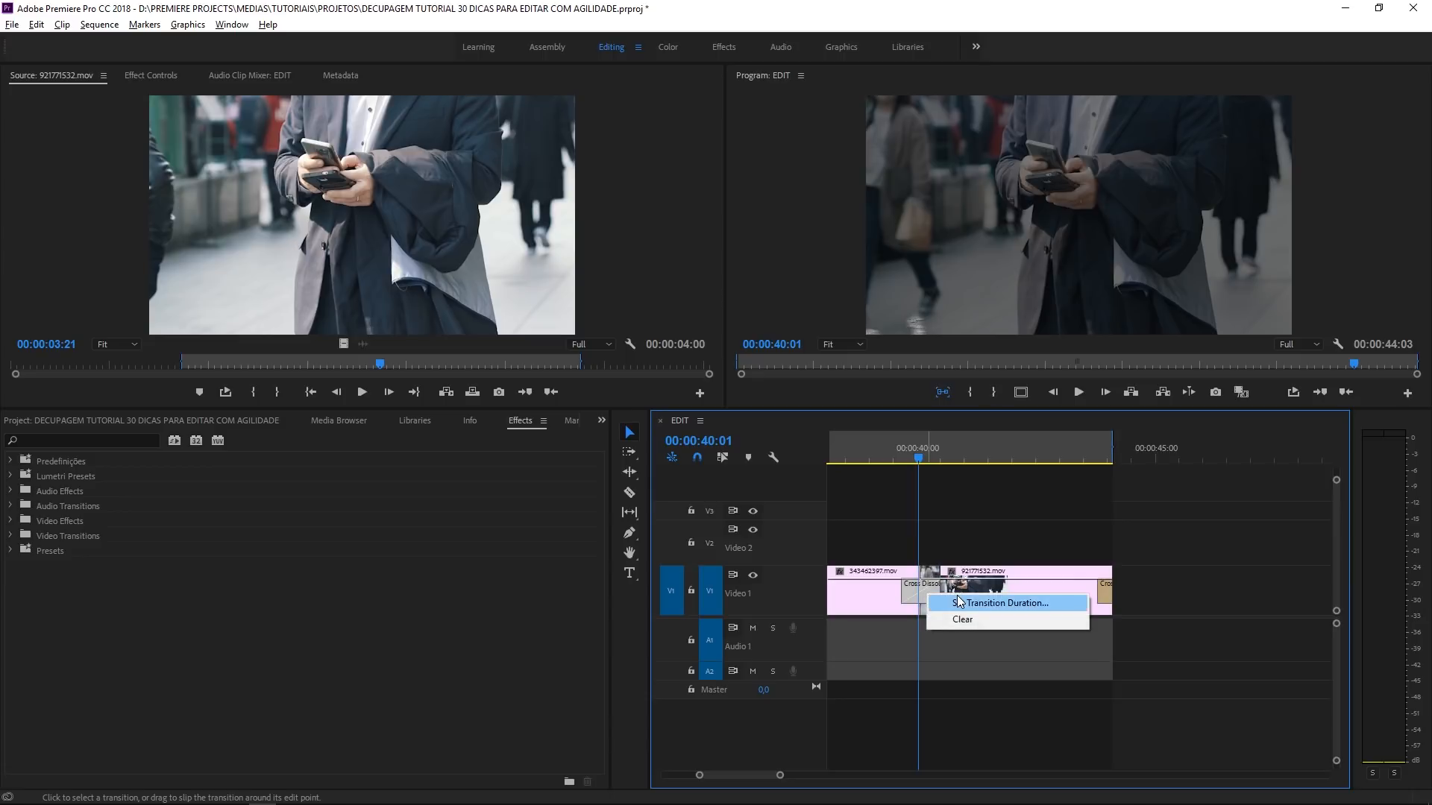
{"action": "left_click", "coordinate": [959, 601]}
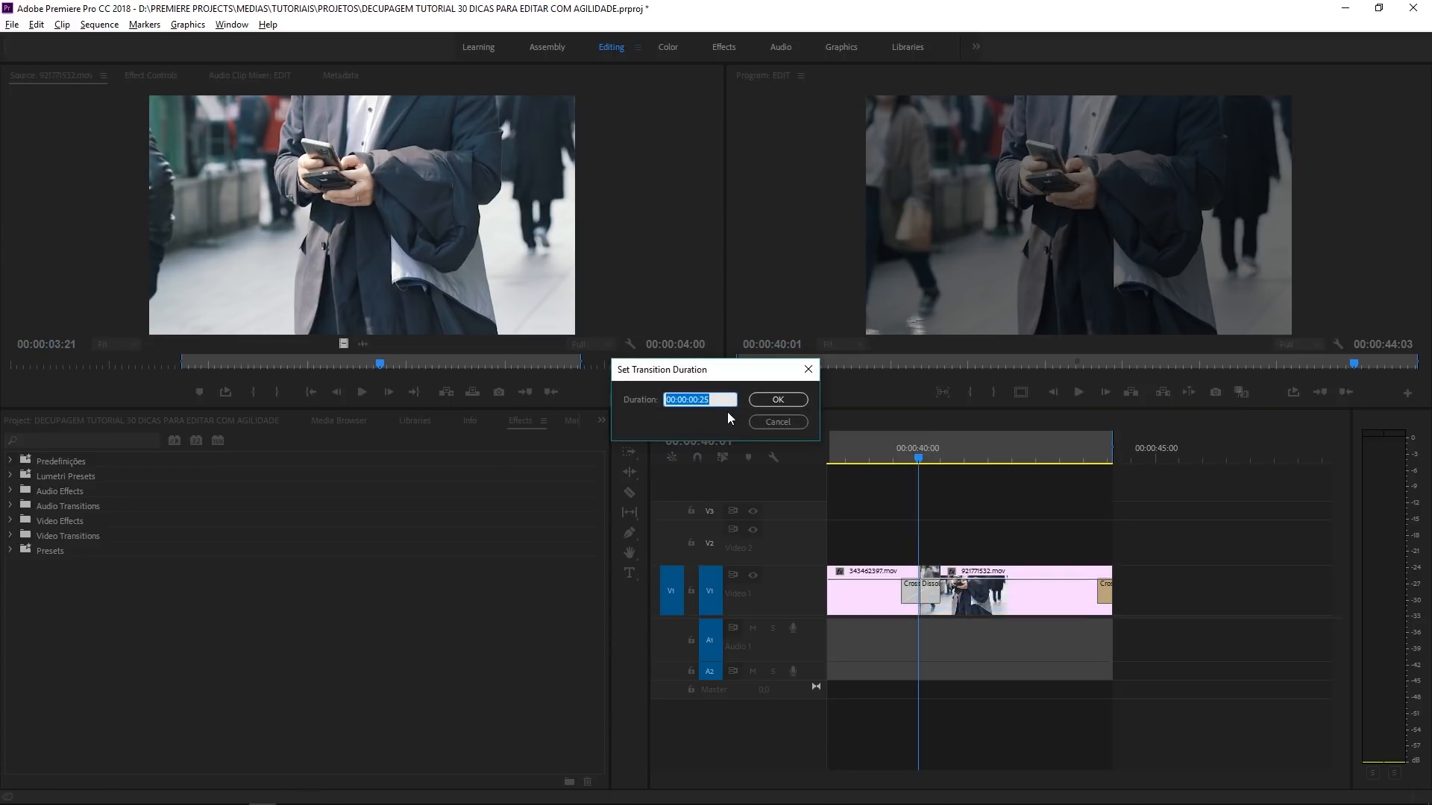
{"action": "type", "text": "25"}
{"action": "key", "text": "Return"}
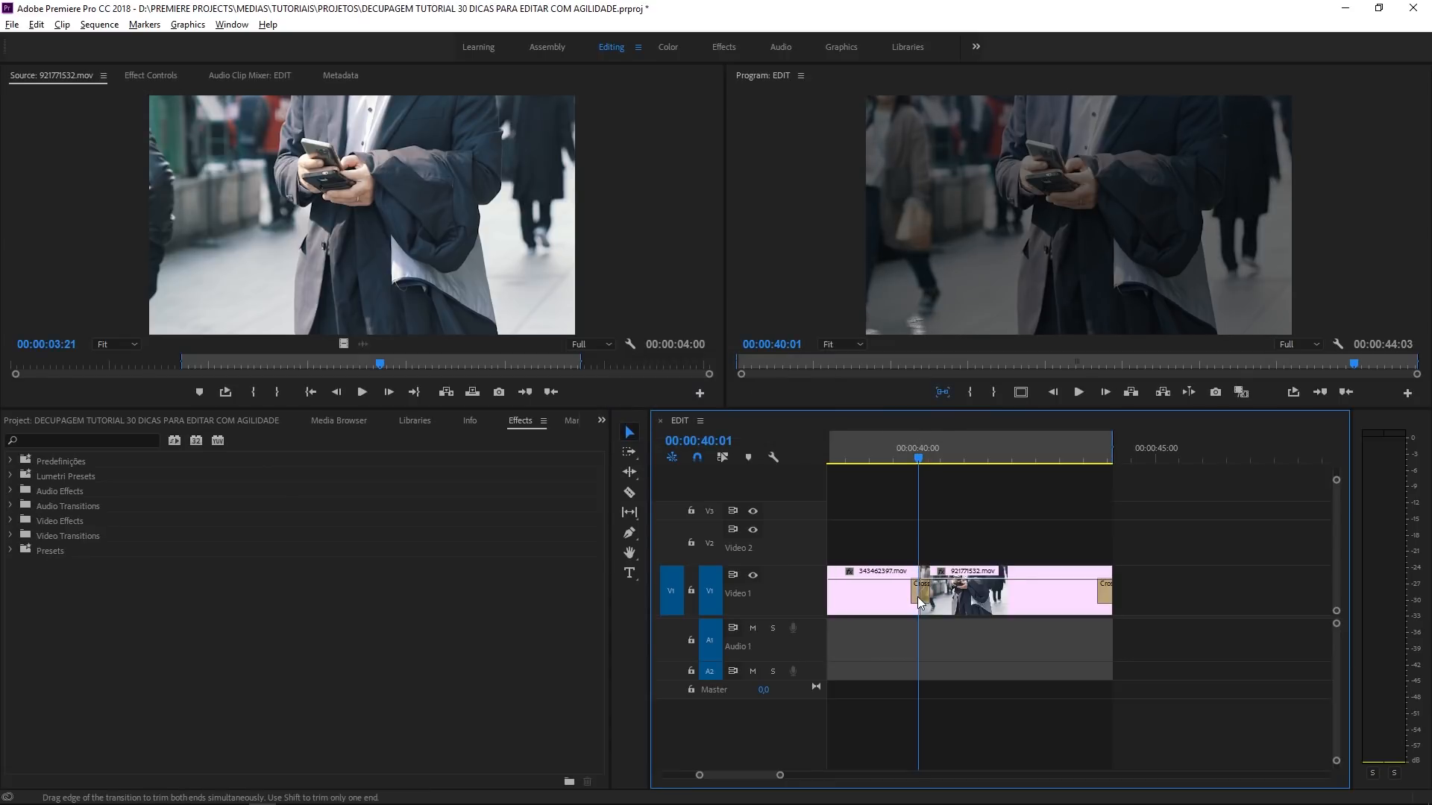
- Delete the Cross Dissolves at the start and end of 921771532.mov and look over the preceding clips
{"action": "left_click", "coordinate": [920, 602]}
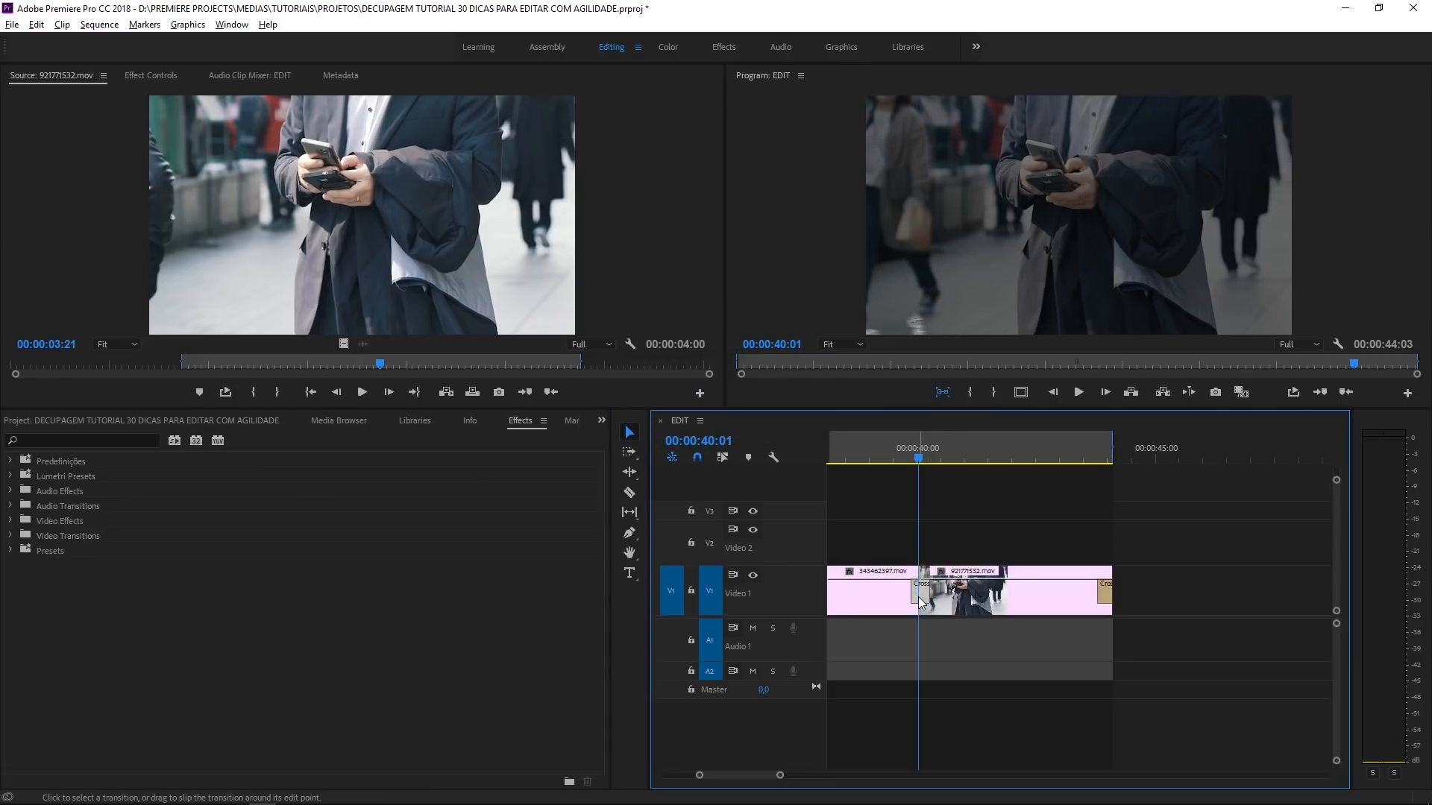
{"action": "key", "text": "Delete"}
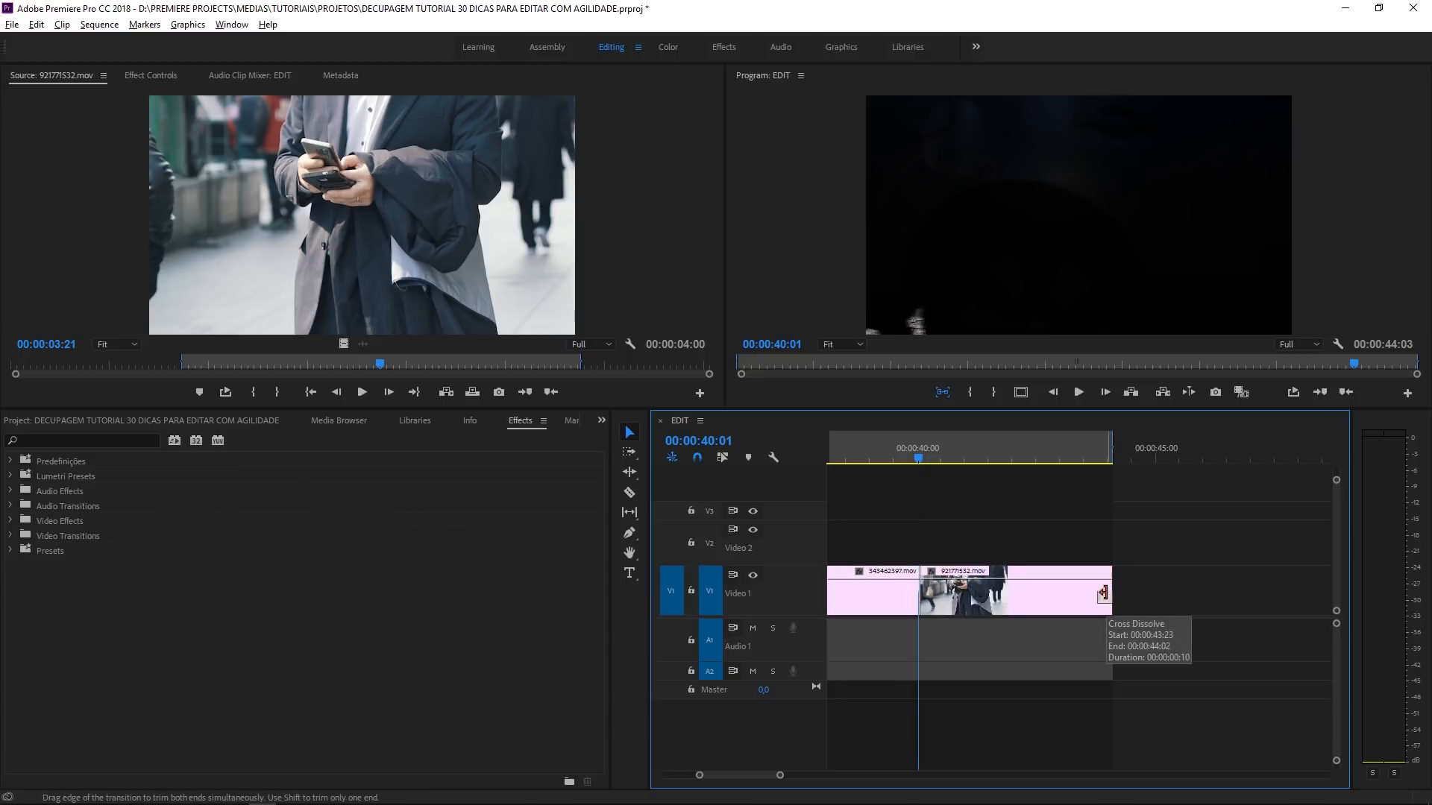
{"action": "key", "text": "minus"}
{"action": "key", "text": "minus"}
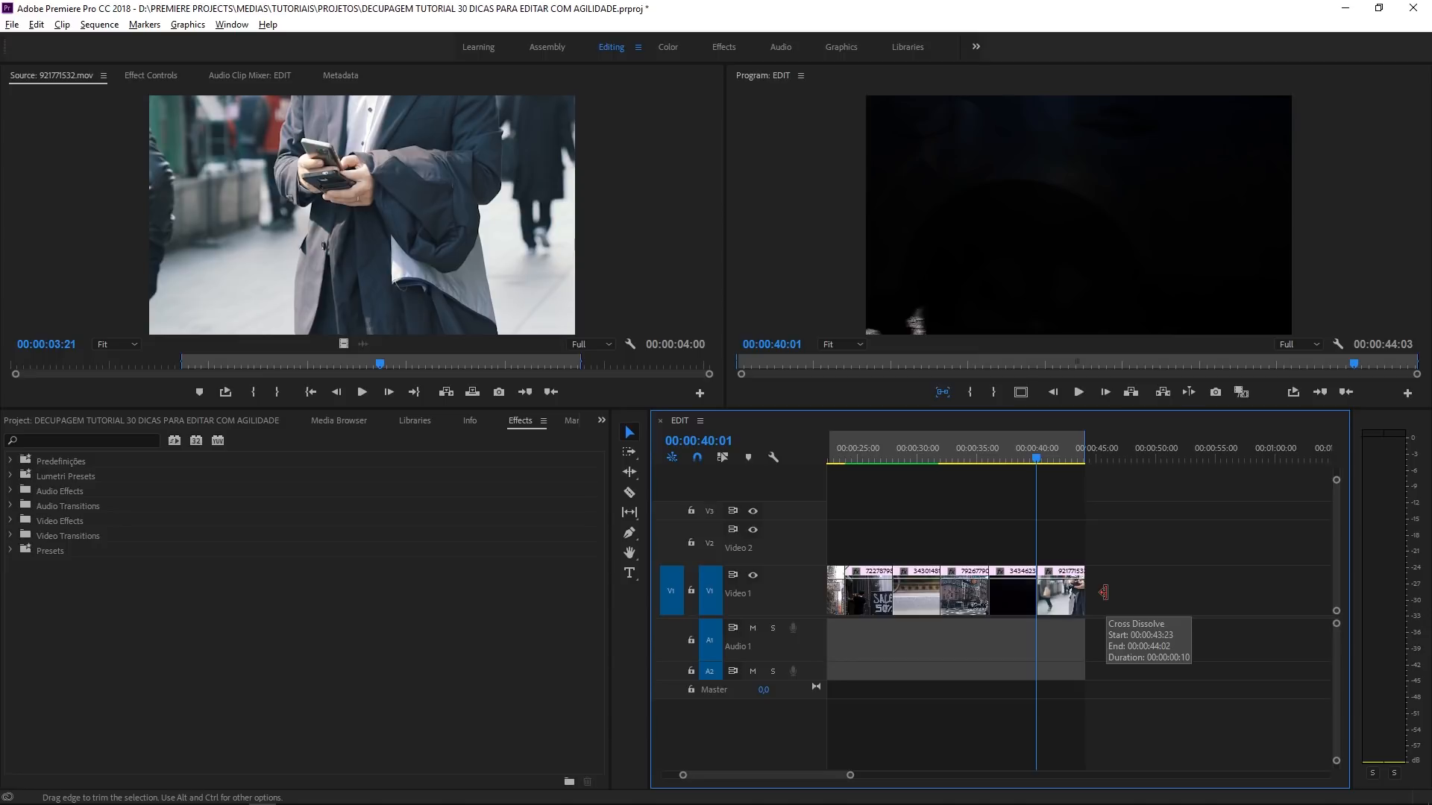
{"action": "left_click", "coordinate": [940, 454]}
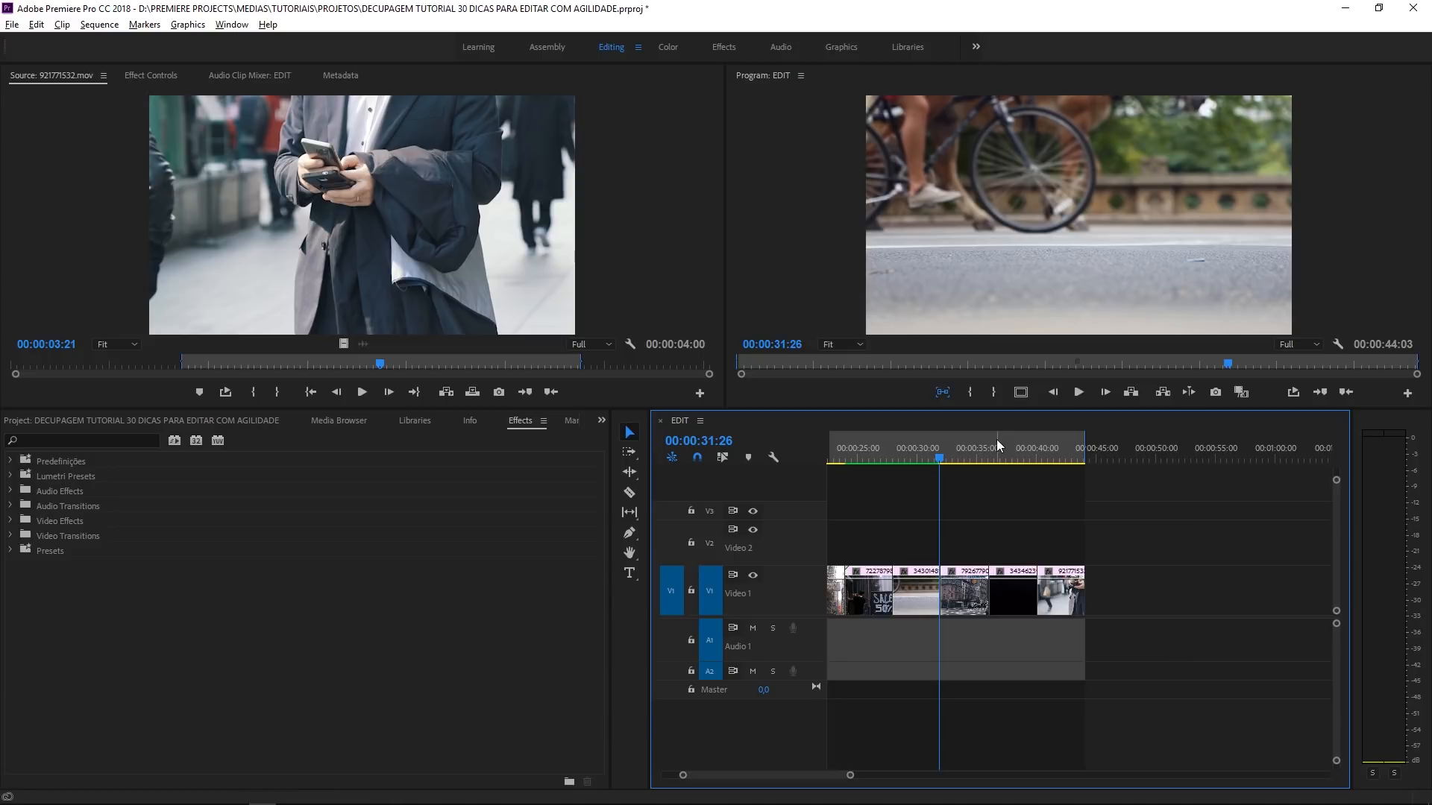
{"action": "left_click", "coordinate": [1012, 459]}
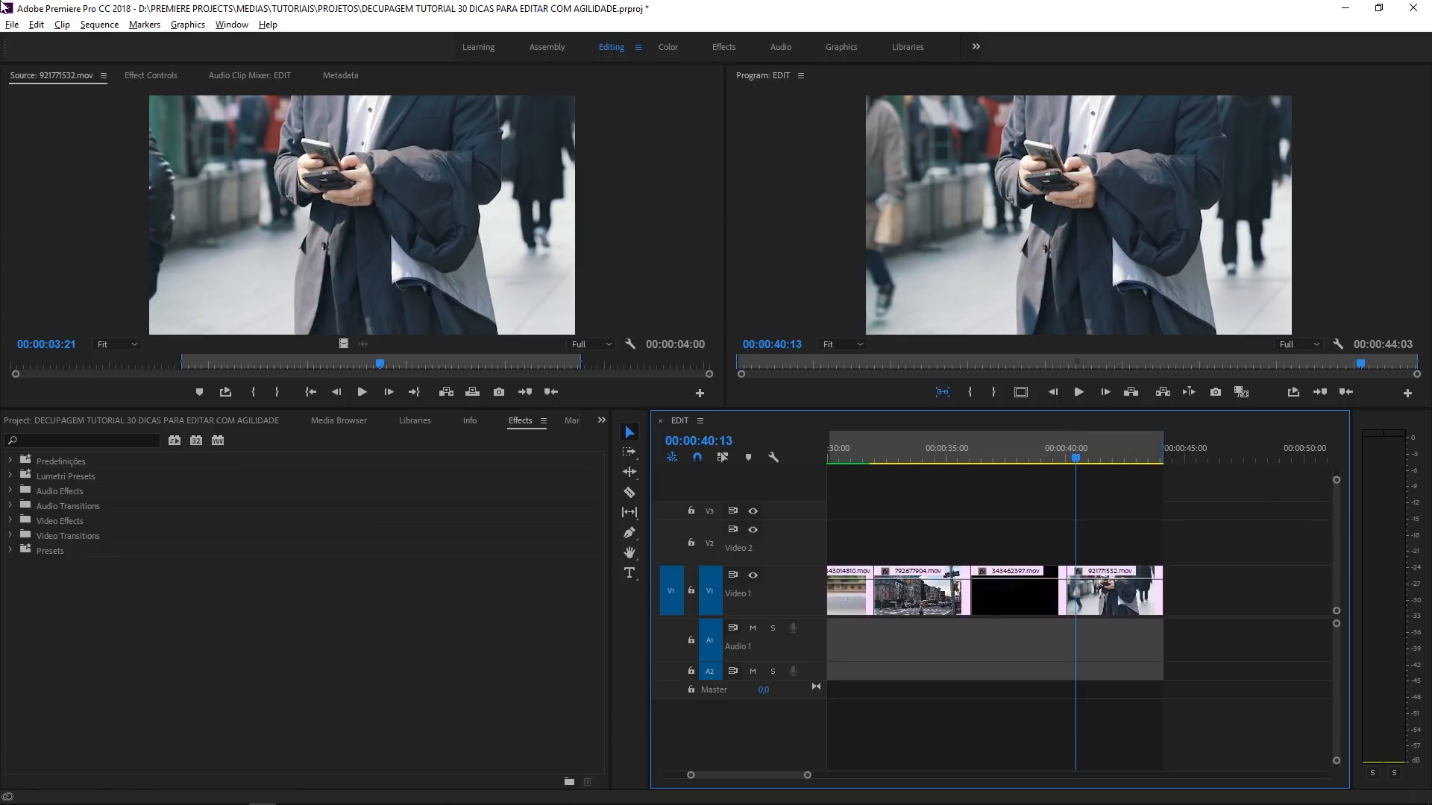
- Set the video transition default duration to 12 frames in the Timeline preferences
{"action": "left_click", "coordinate": [61, 24]}
{"action": "mouse_move", "coordinate": [38, 24]}
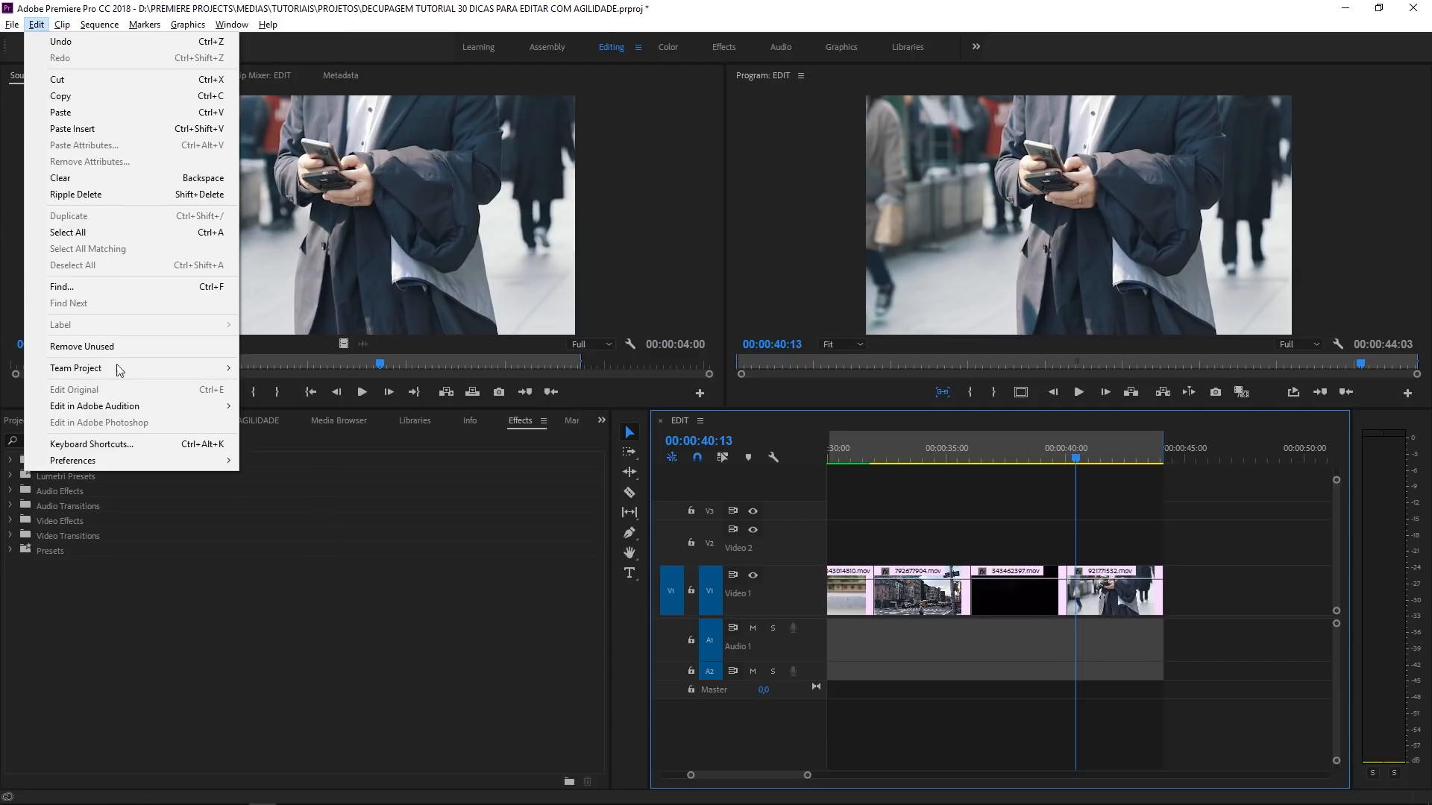
{"action": "mouse_move", "coordinate": [124, 461]}
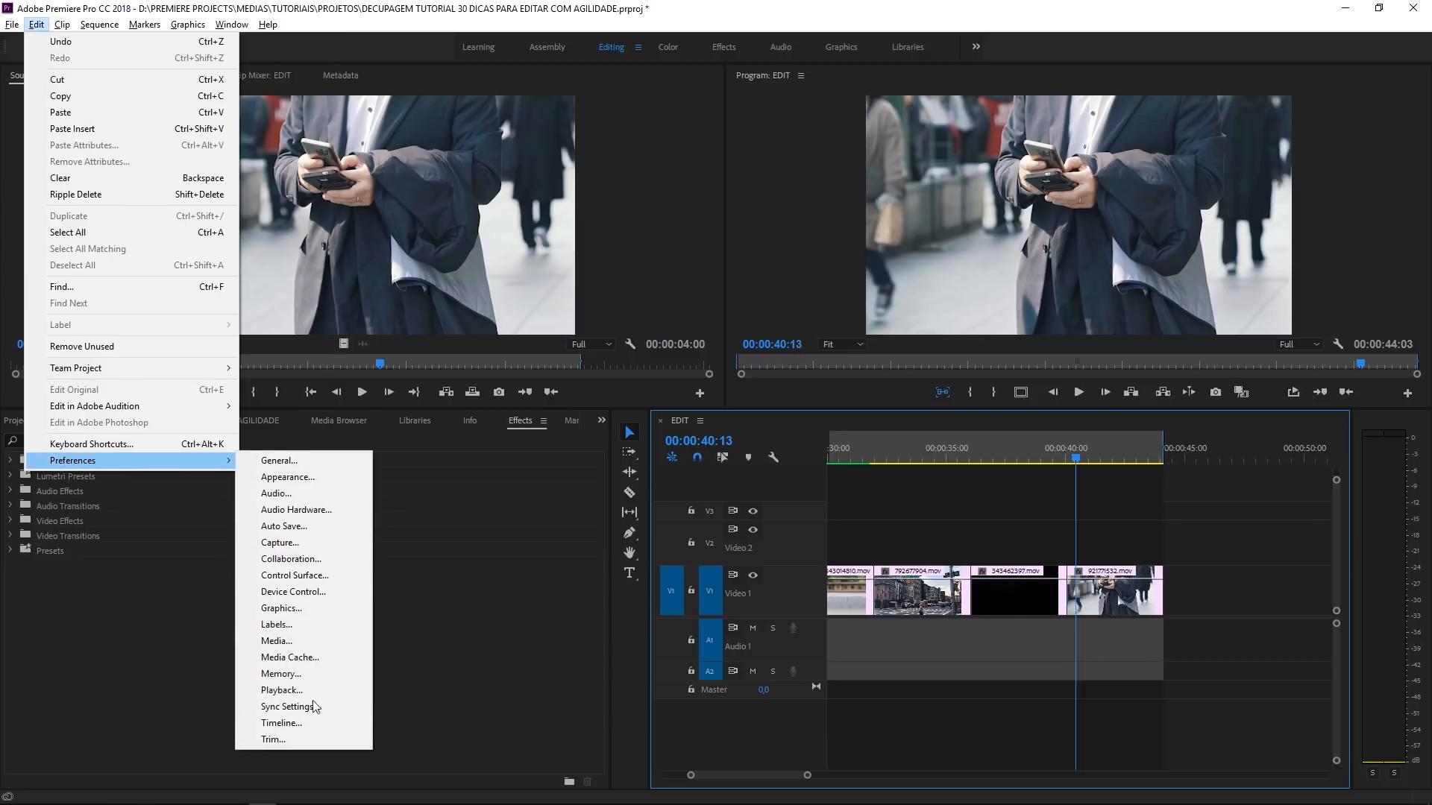
{"action": "left_click", "coordinate": [302, 725]}
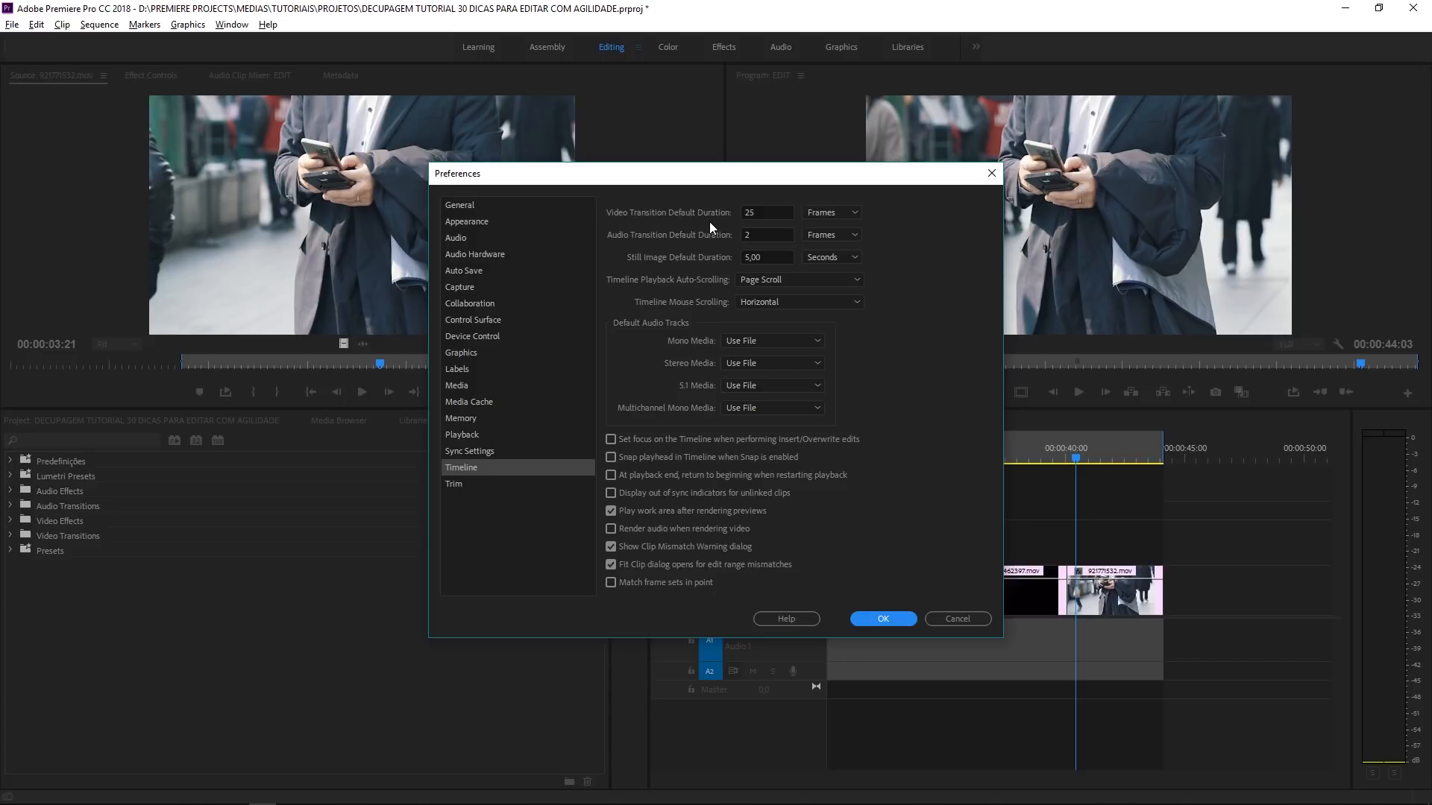
{"action": "left_click", "coordinate": [766, 217]}
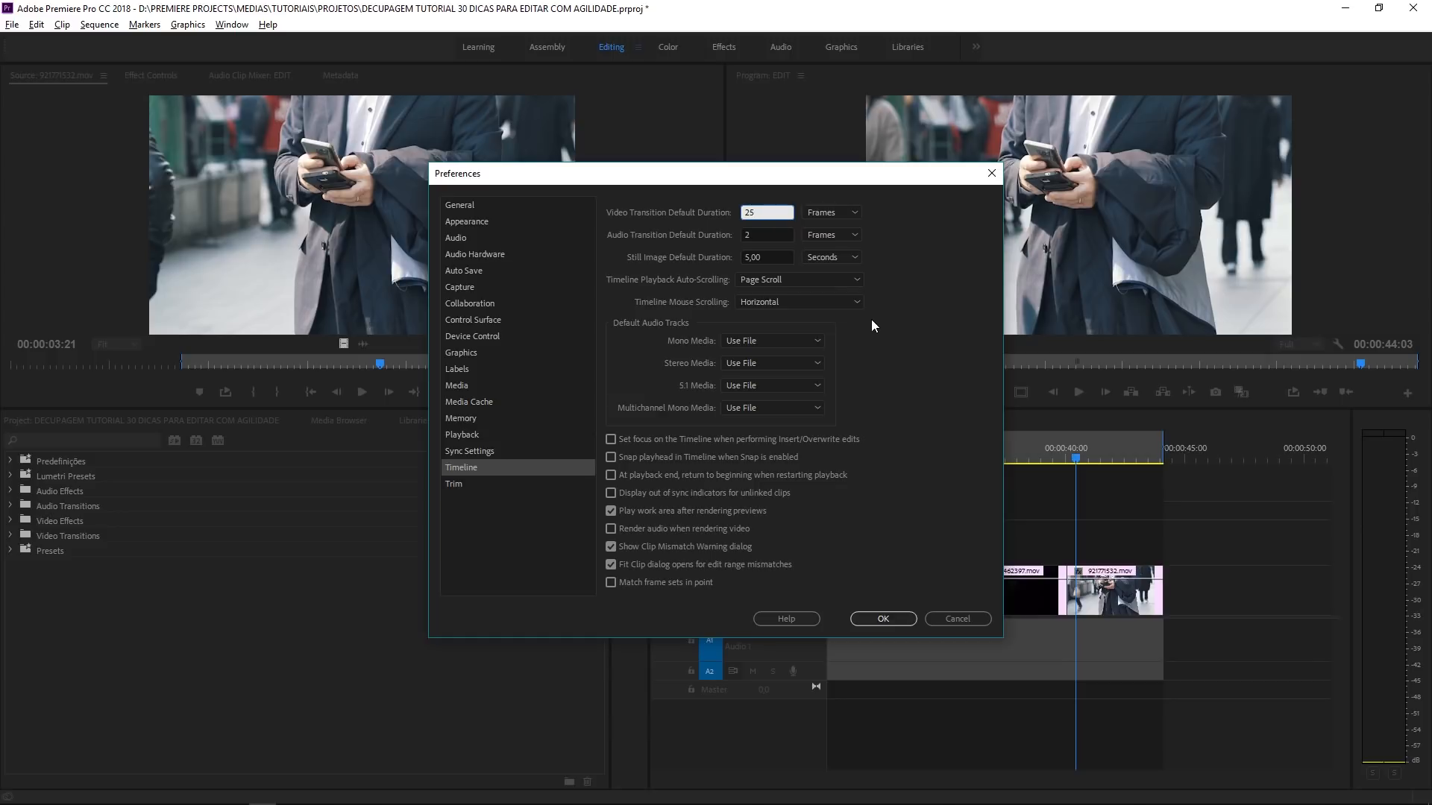
{"action": "key", "text": "BackSpace"}
{"action": "key", "text": "BackSpace"}
{"action": "left_click", "coordinate": [840, 216]}
{"action": "left_click", "coordinate": [901, 214]}
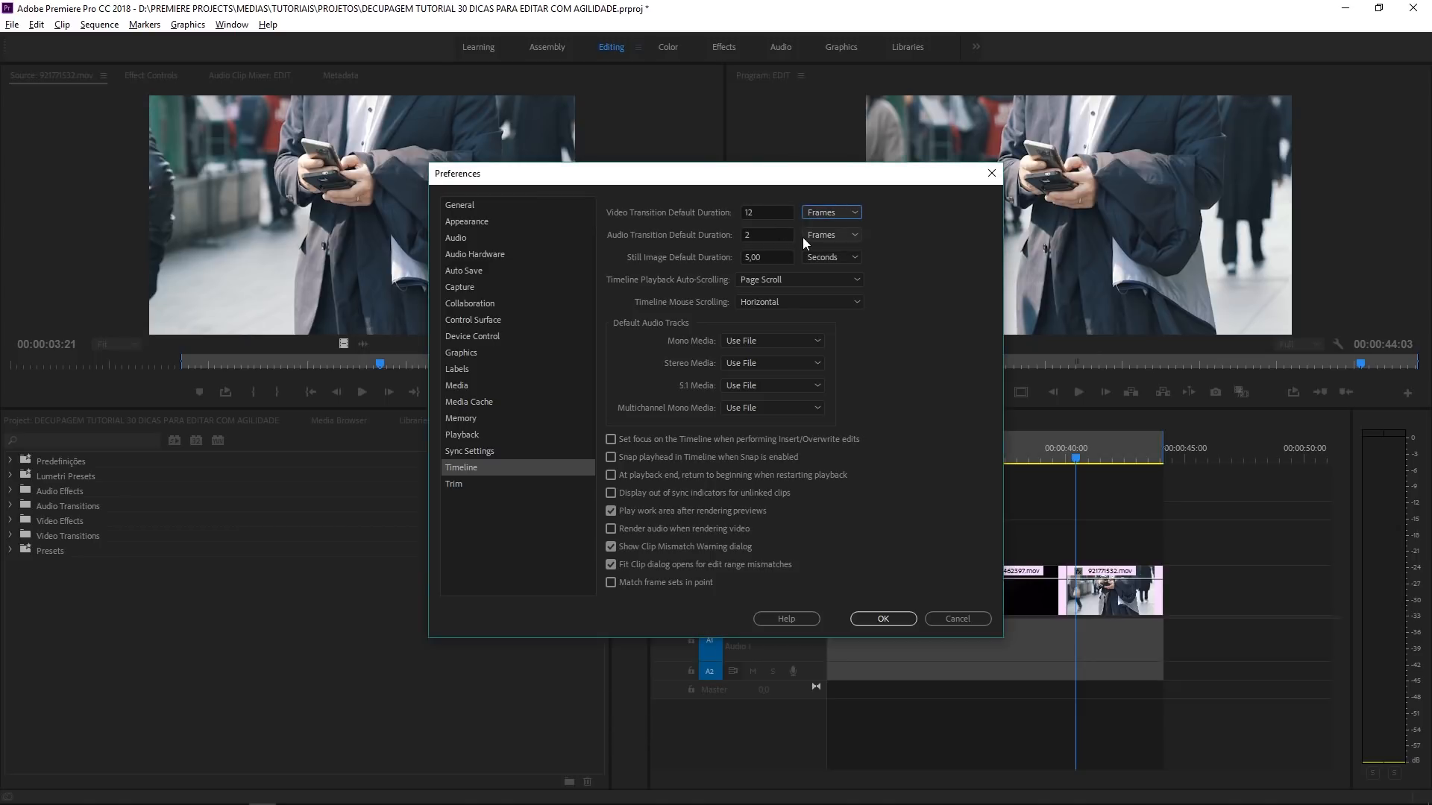
{"action": "left_click", "coordinate": [858, 621]}
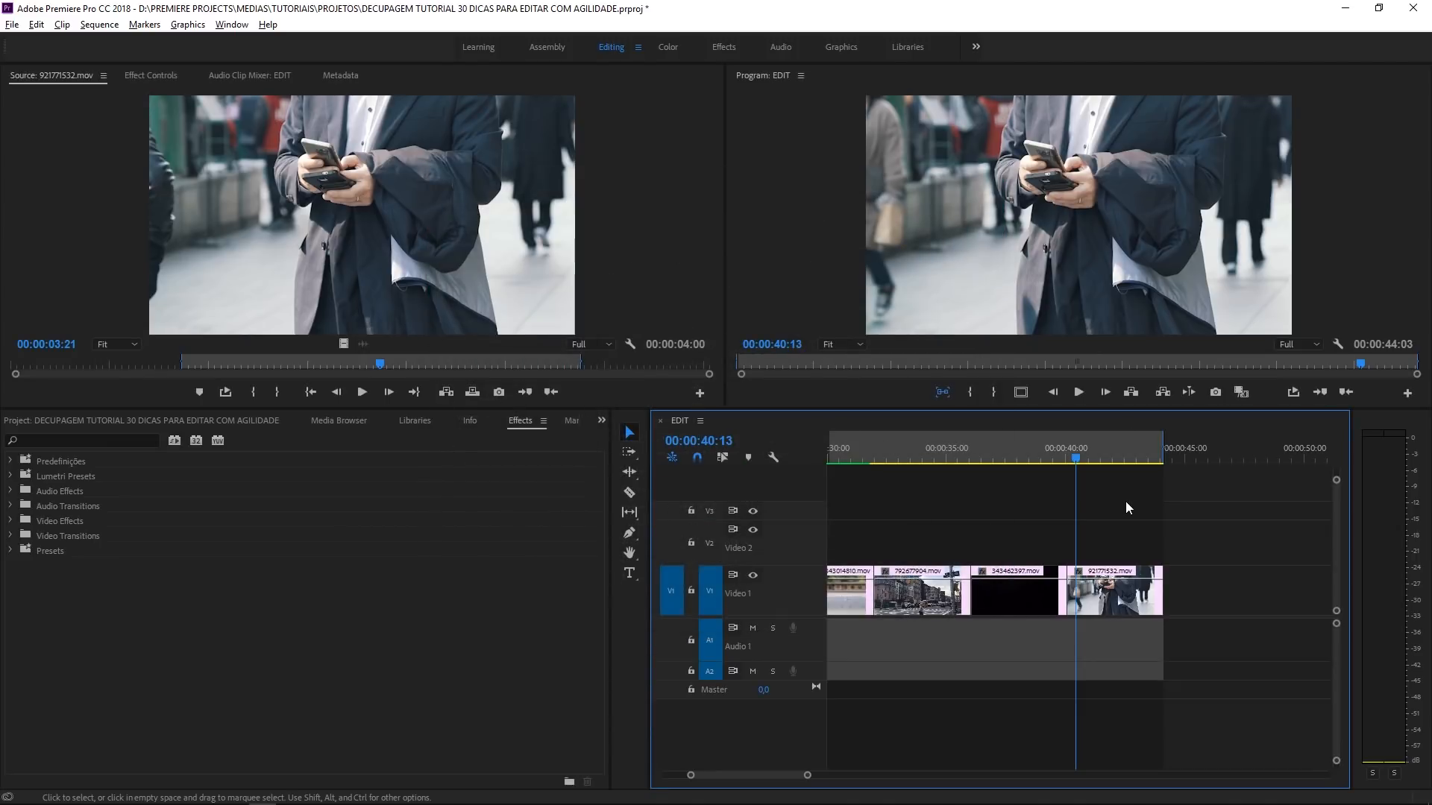
- Apply the default transition again at the cut between 343462397.mov and 921771532.mov
{"action": "right_click", "coordinate": [1067, 603]}
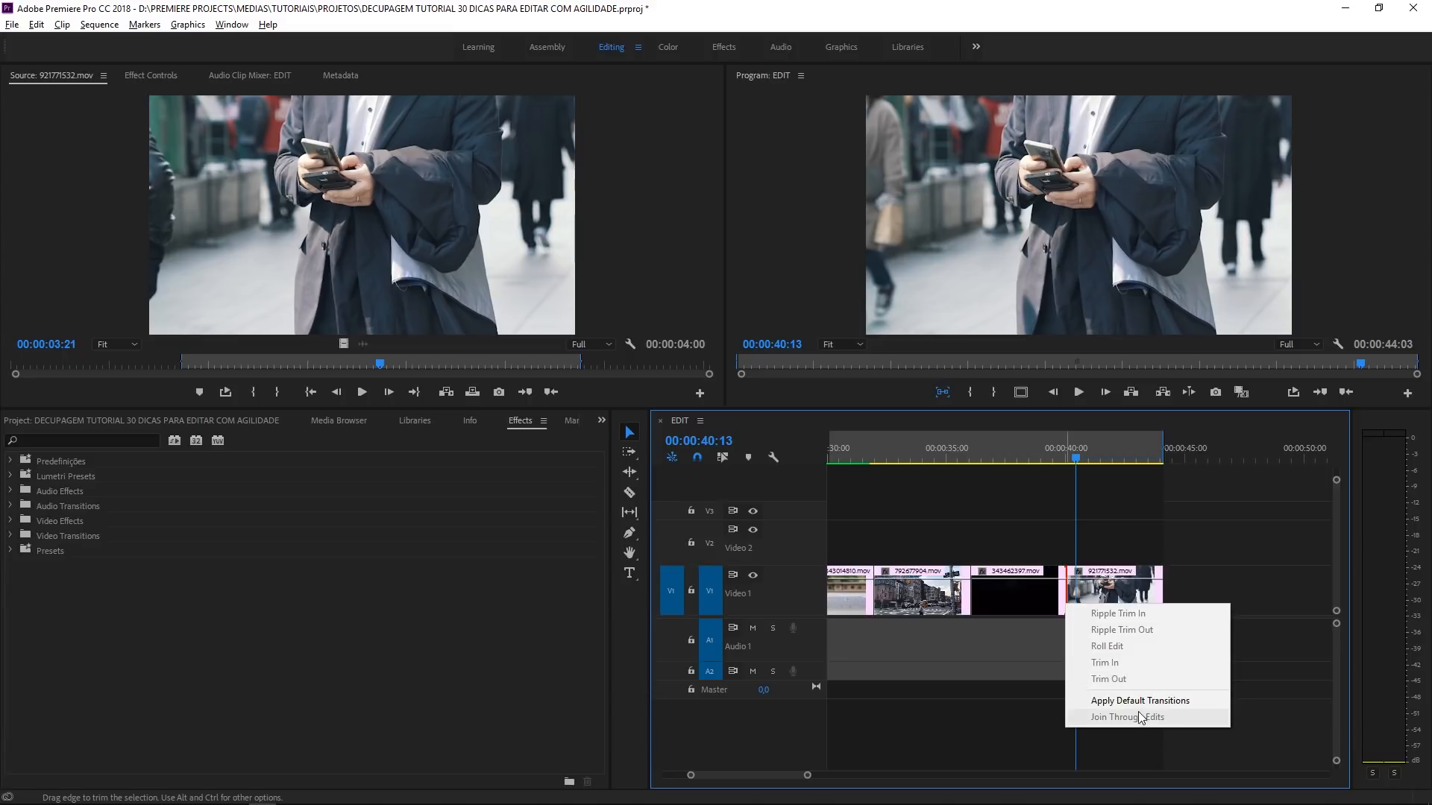
{"action": "left_click", "coordinate": [1140, 700]}
{"action": "key", "text": "equal"}
{"action": "key", "text": "equal"}
{"action": "key", "text": "equal"}
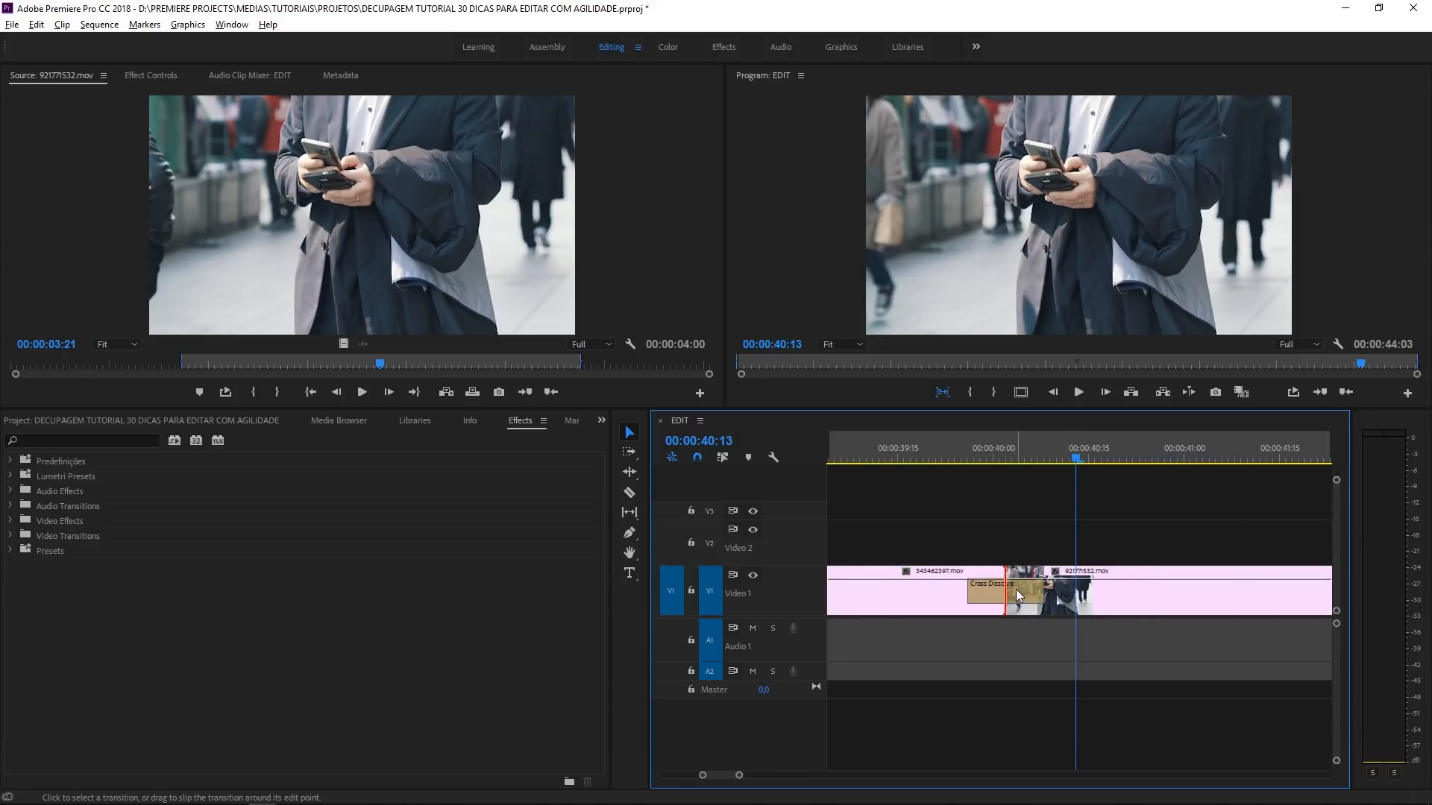
- Check the duration of the new Cross Dissolve and place the playhead just before it at 00:00:39:25
{"action": "right_click", "coordinate": [1016, 589]}
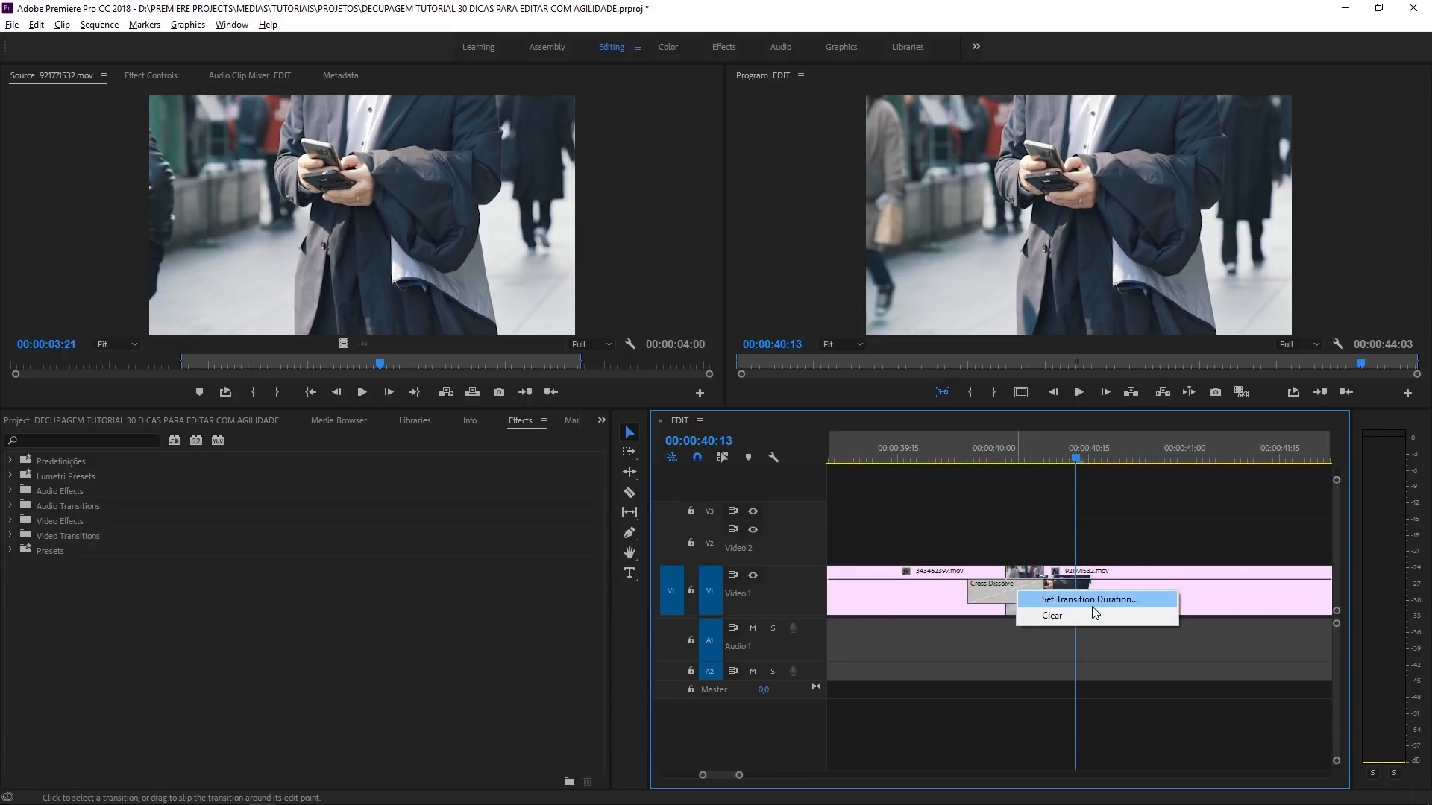
{"action": "left_click", "coordinate": [1094, 607]}
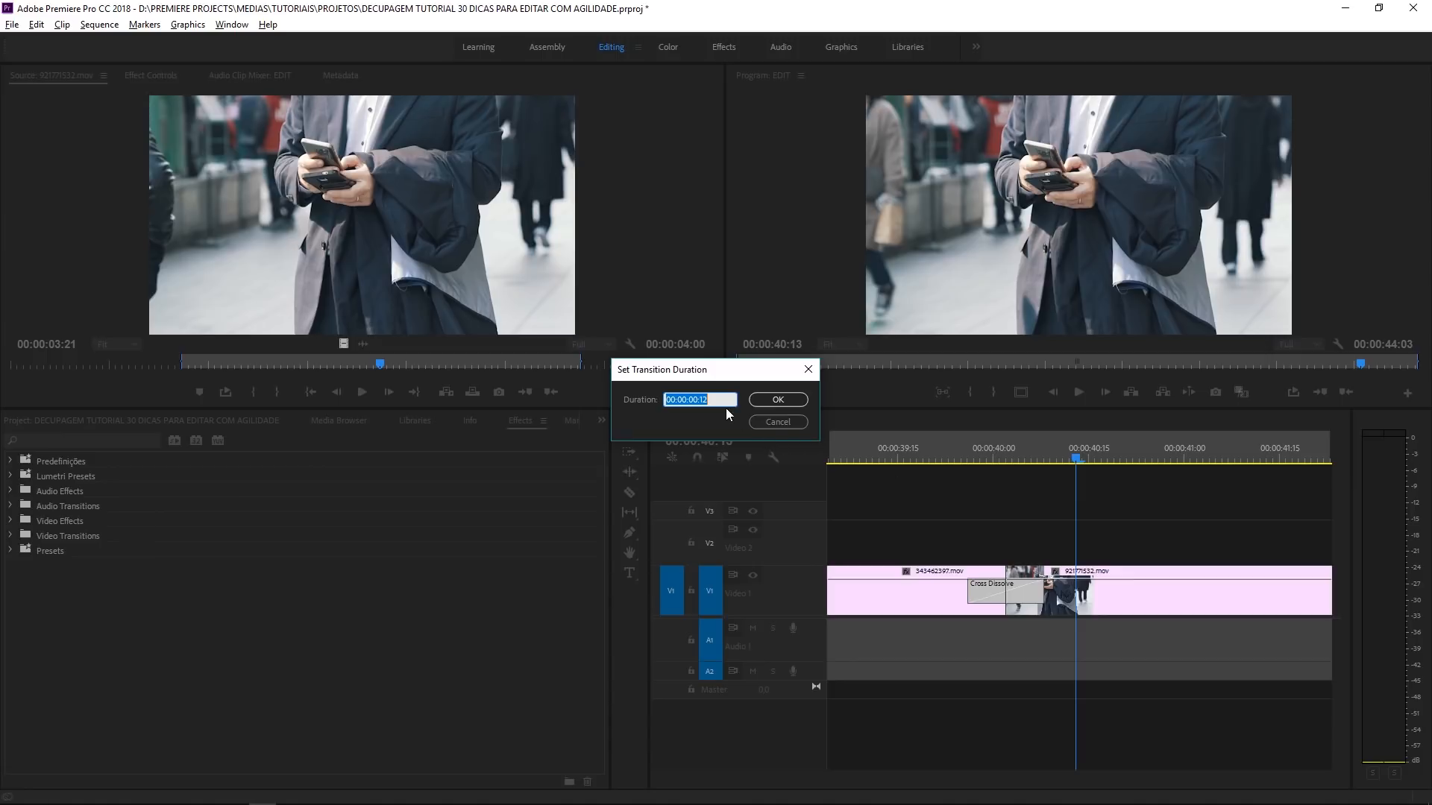
{"action": "left_click", "coordinate": [789, 405]}
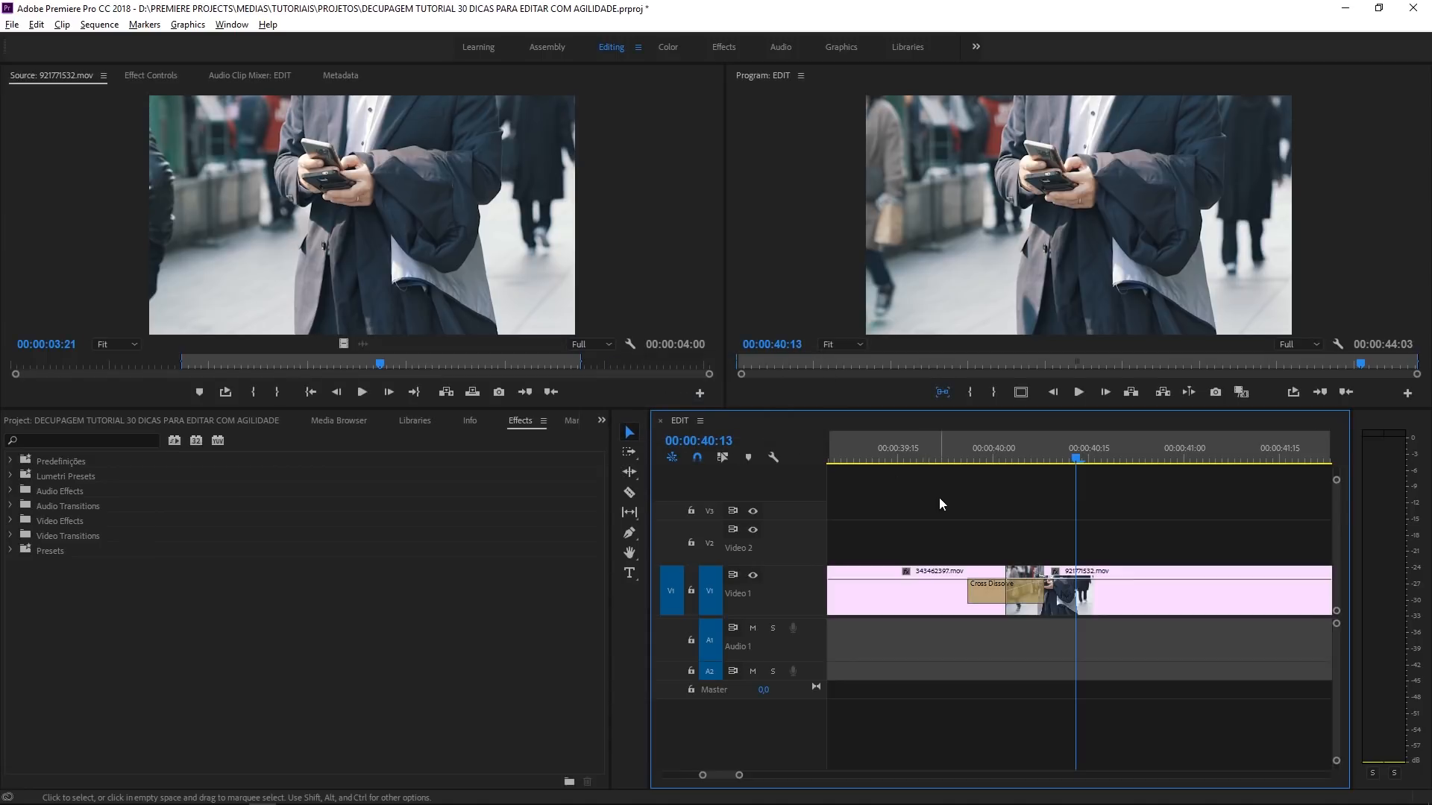
{"action": "left_click", "coordinate": [963, 453]}
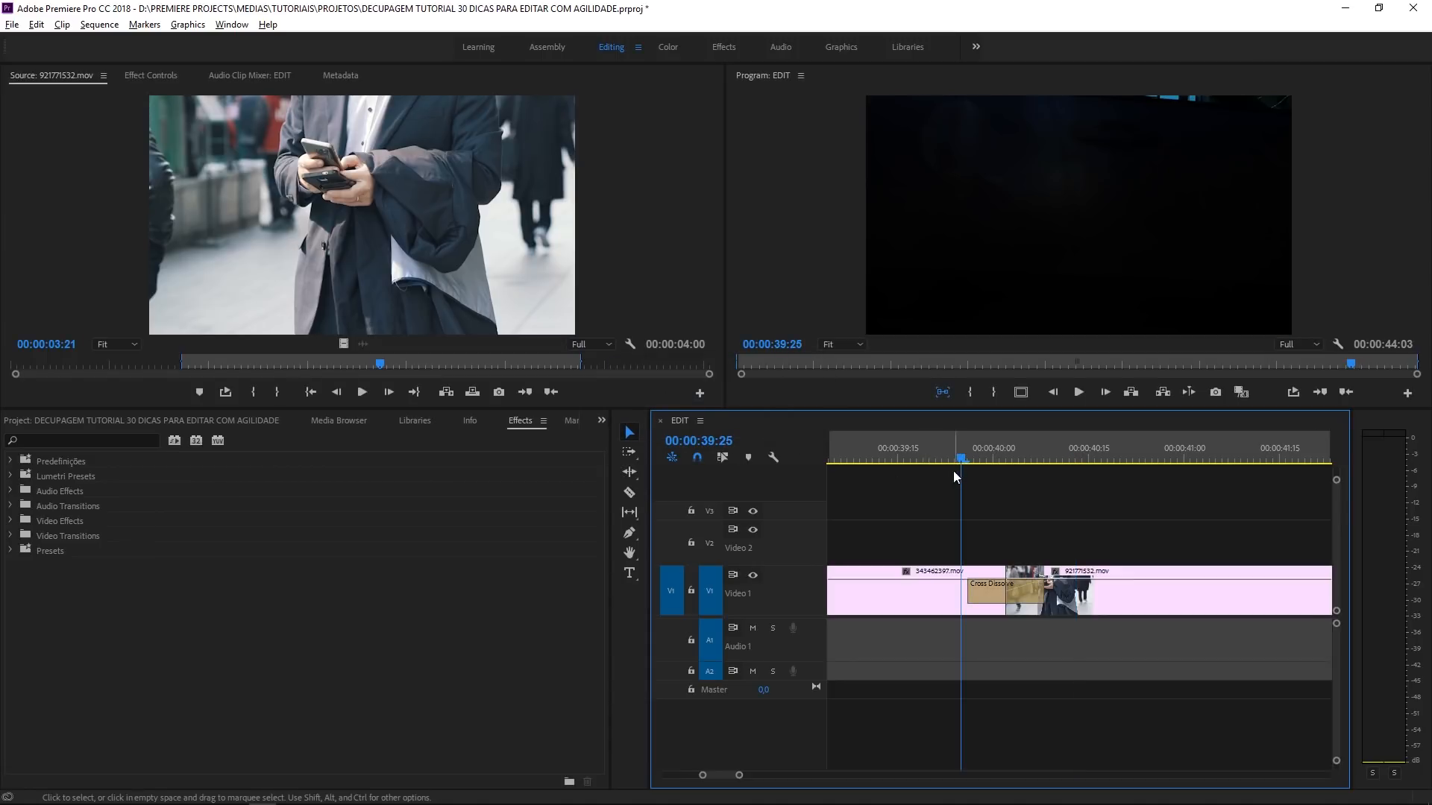
- Expand the Dissolve group of the video transitions and select Cross Dissolve to examine the default transition
{"action": "left_click", "coordinate": [1013, 592]}
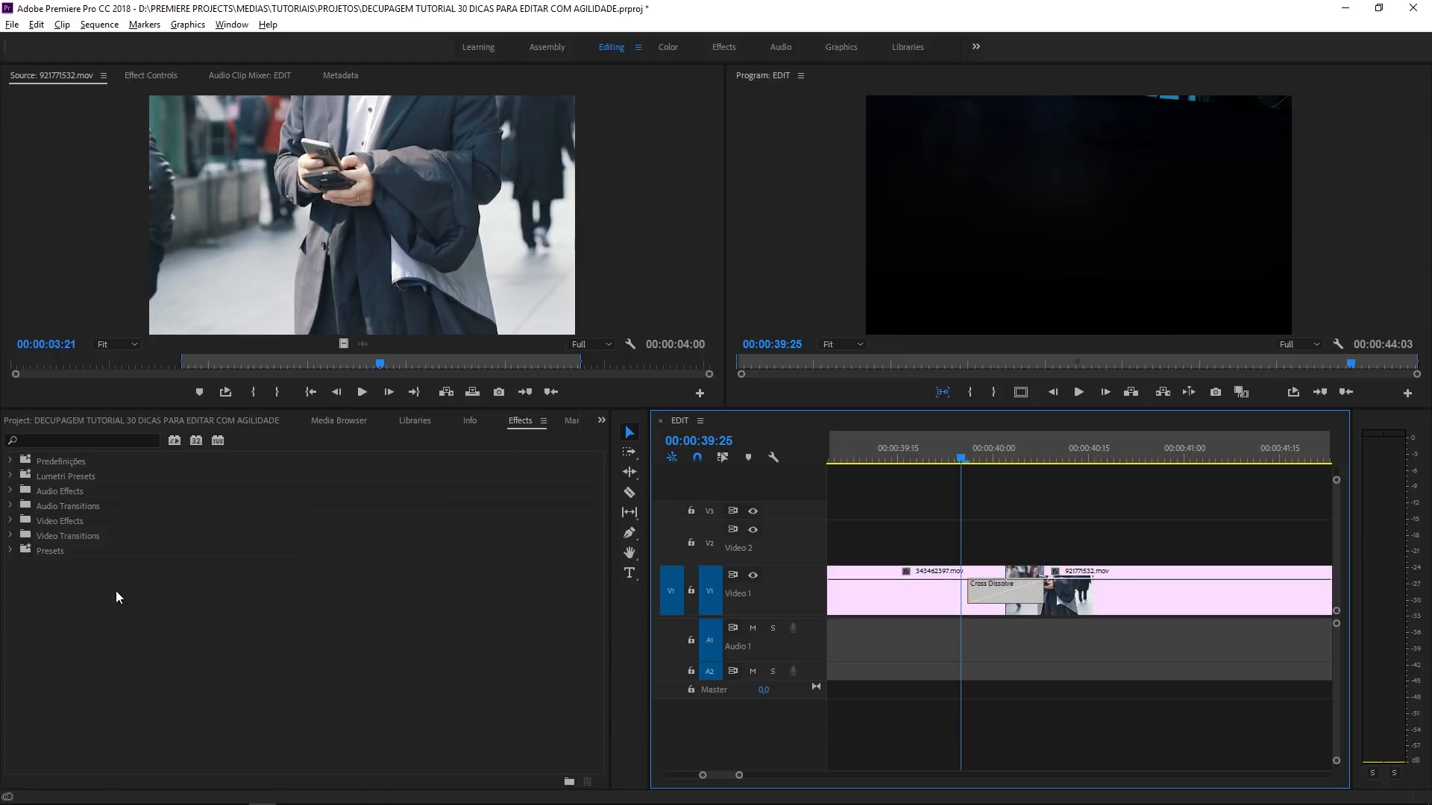
{"action": "left_click", "coordinate": [11, 535]}
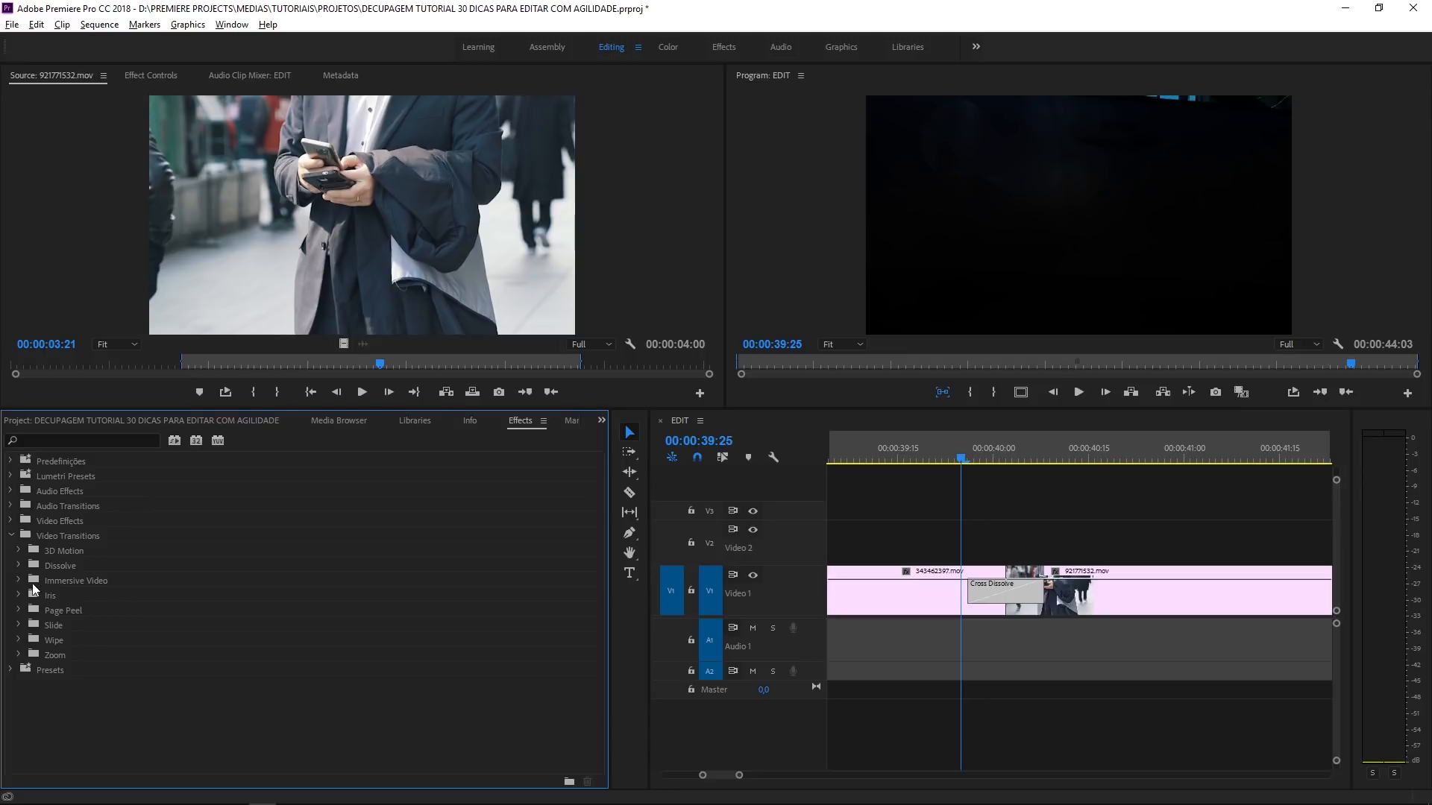
{"action": "left_click", "coordinate": [19, 567]}
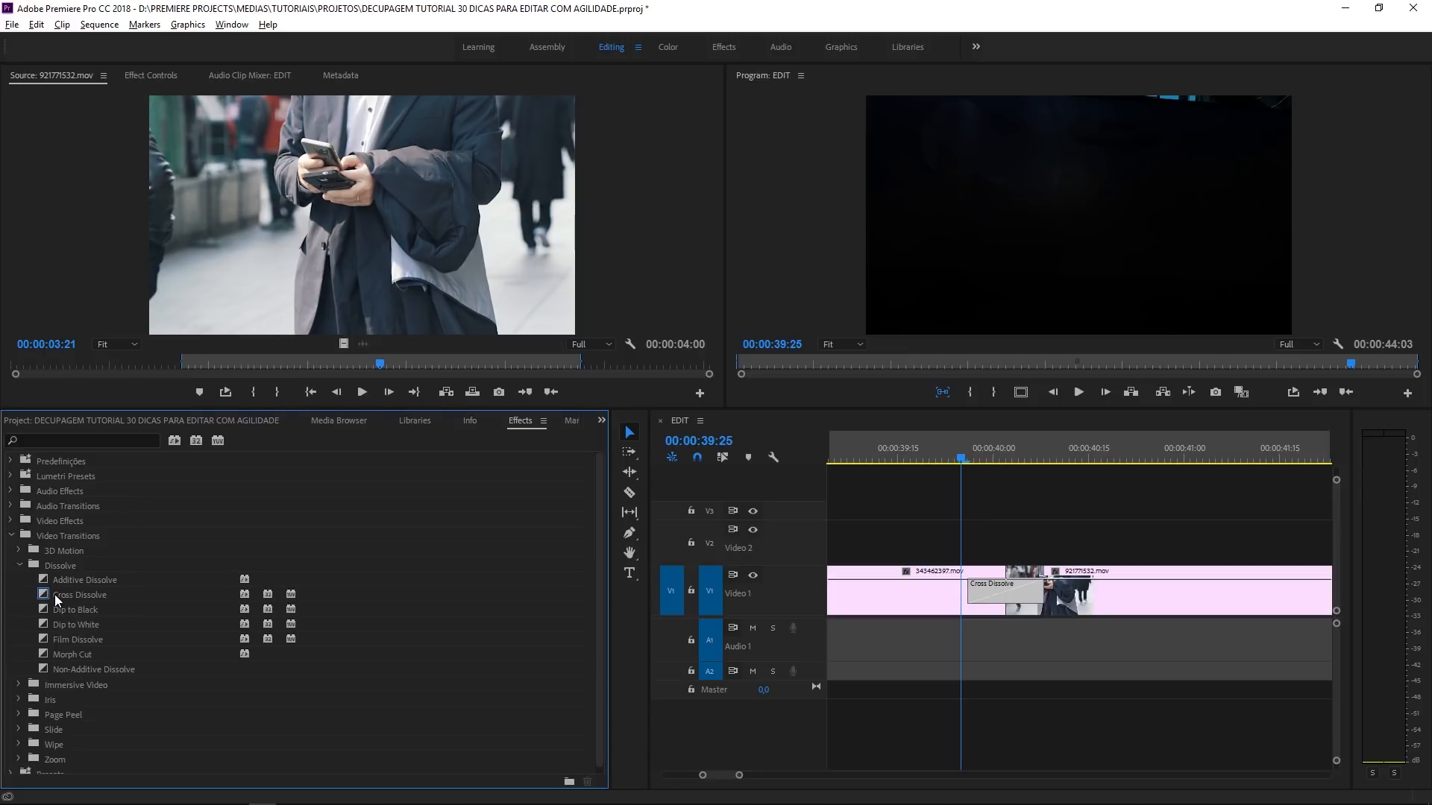
{"action": "left_click", "coordinate": [45, 596]}
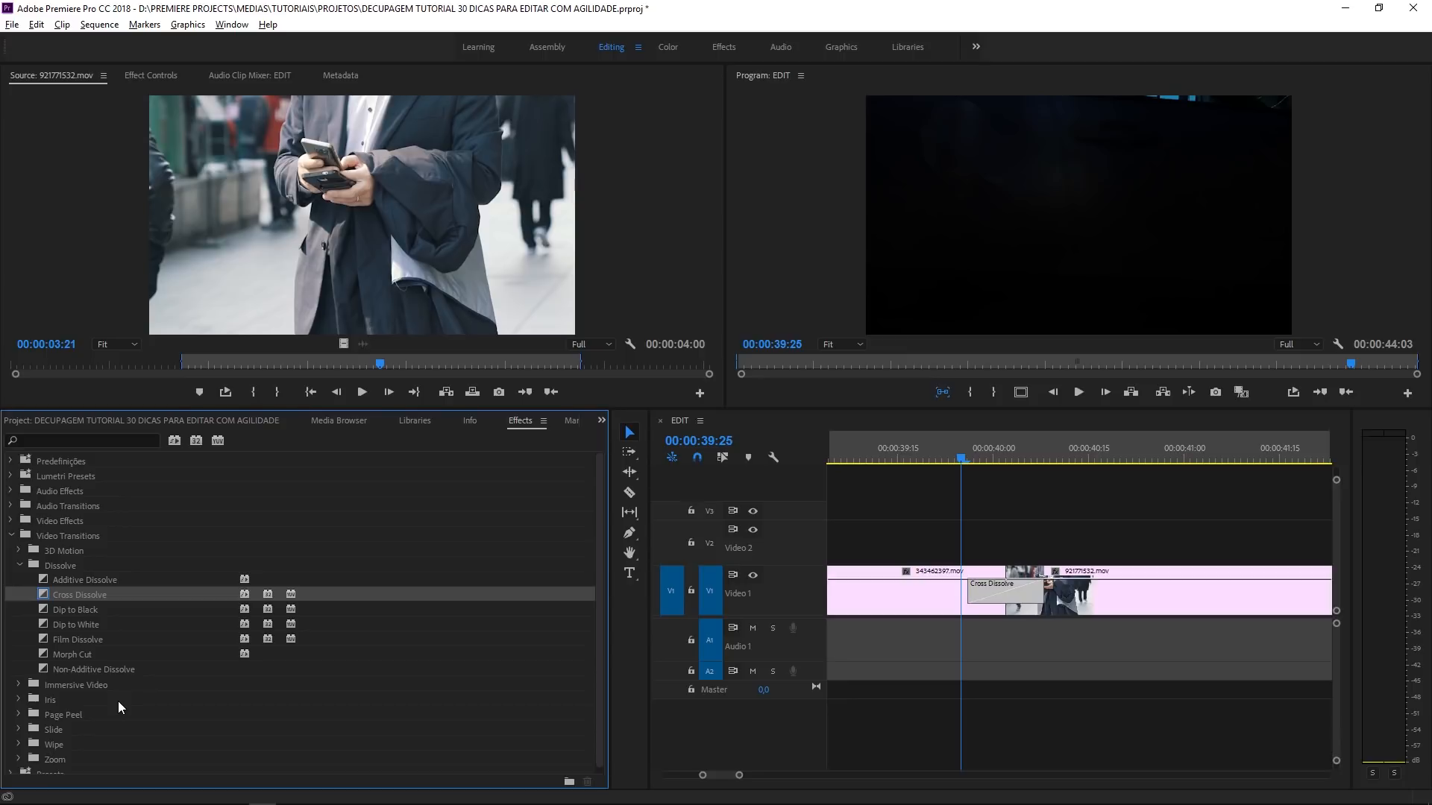
- Delete the Cross Dissolve between 343462397.mov and 921771532.mov and set Dip to White as the default transition
{"action": "left_click", "coordinate": [1013, 606]}
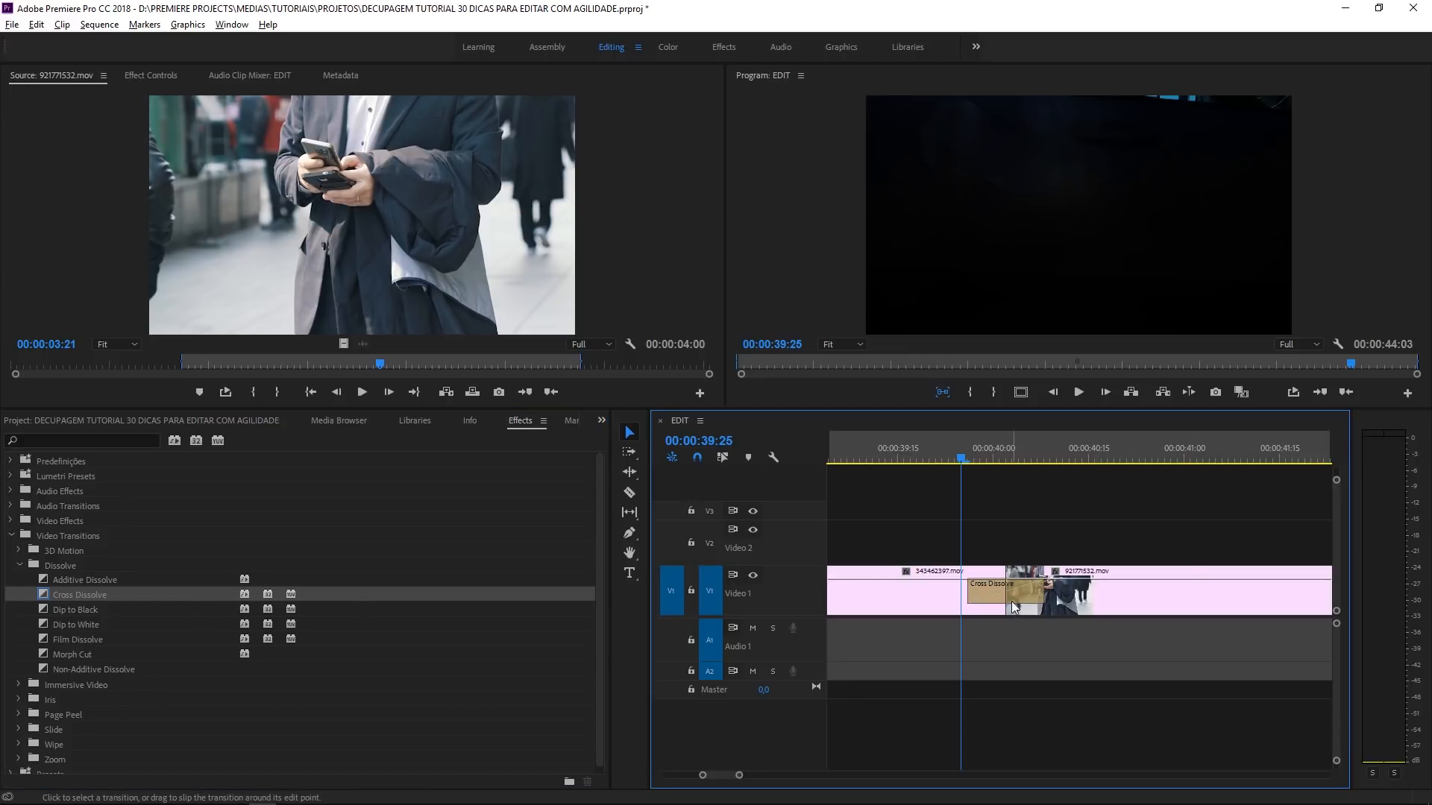
{"action": "key", "text": "Delete"}
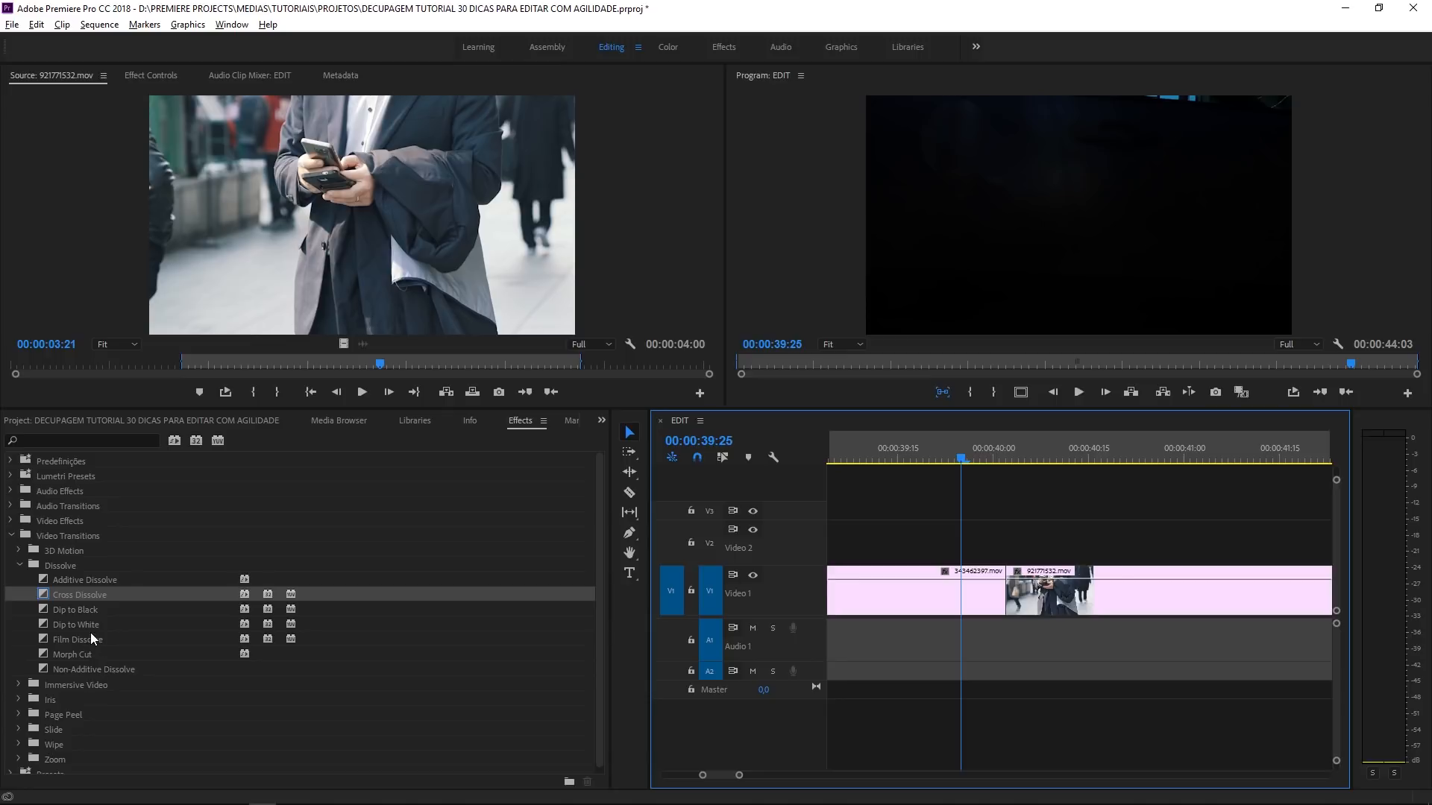
{"action": "left_click", "coordinate": [92, 639]}
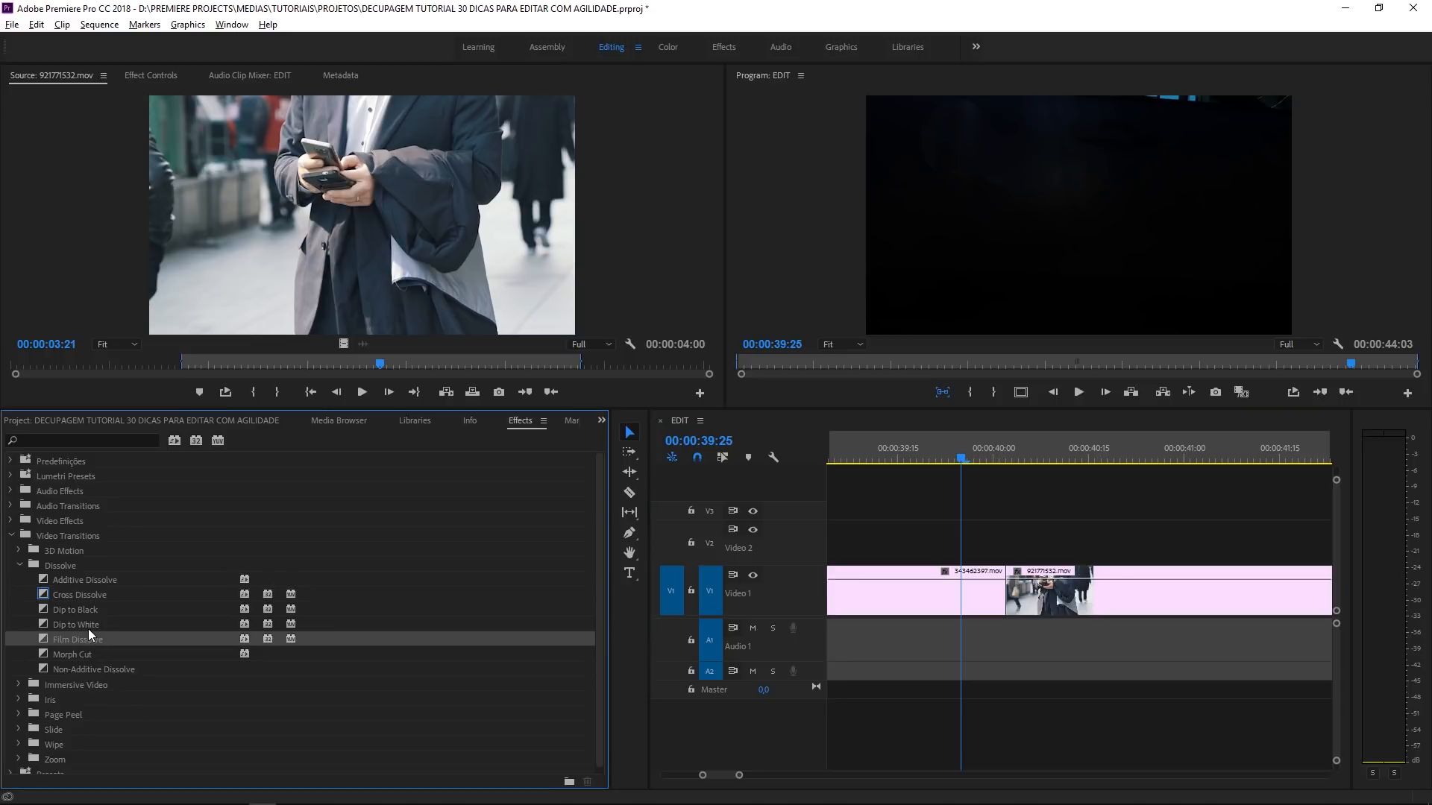
{"action": "left_click", "coordinate": [88, 629]}
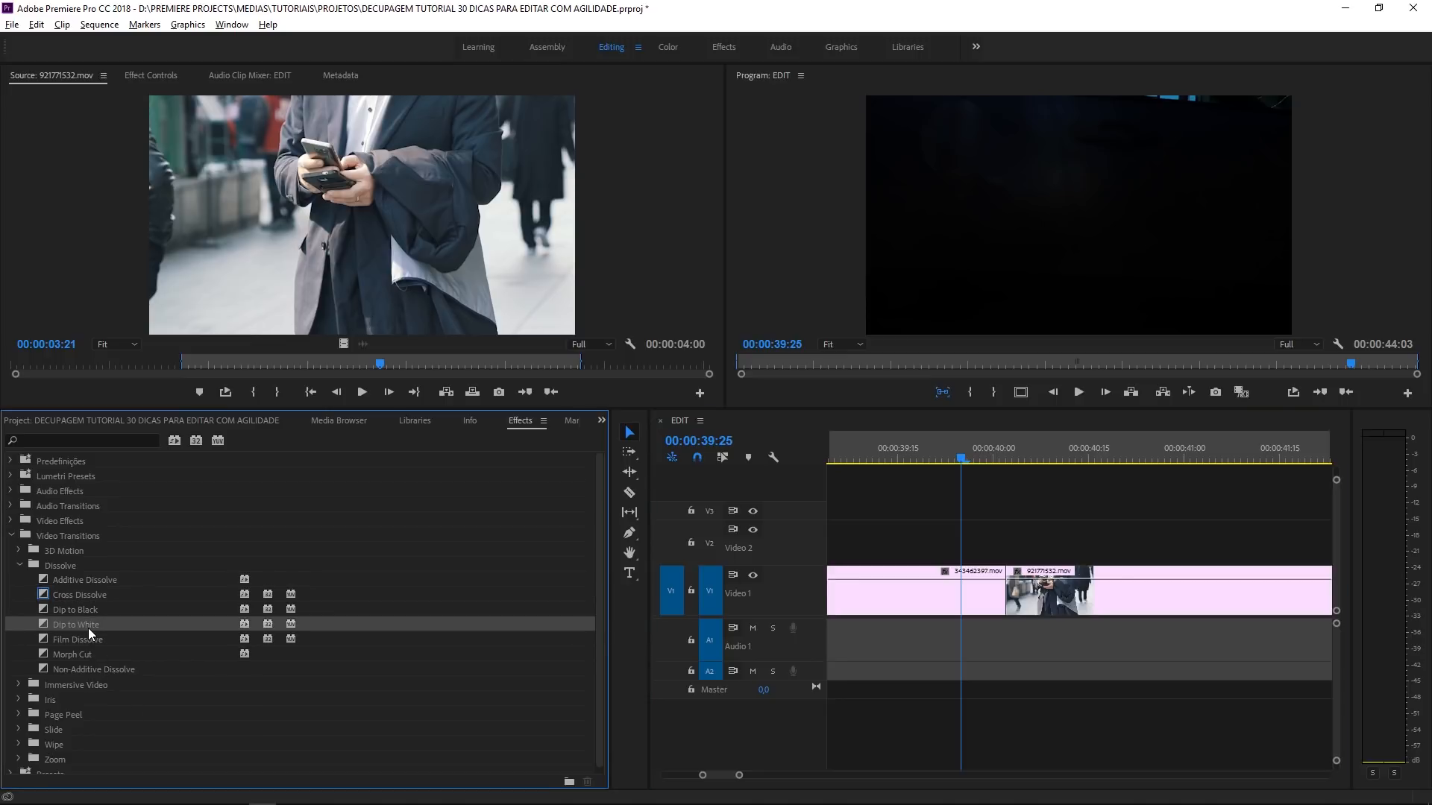
{"action": "right_click", "coordinate": [88, 628]}
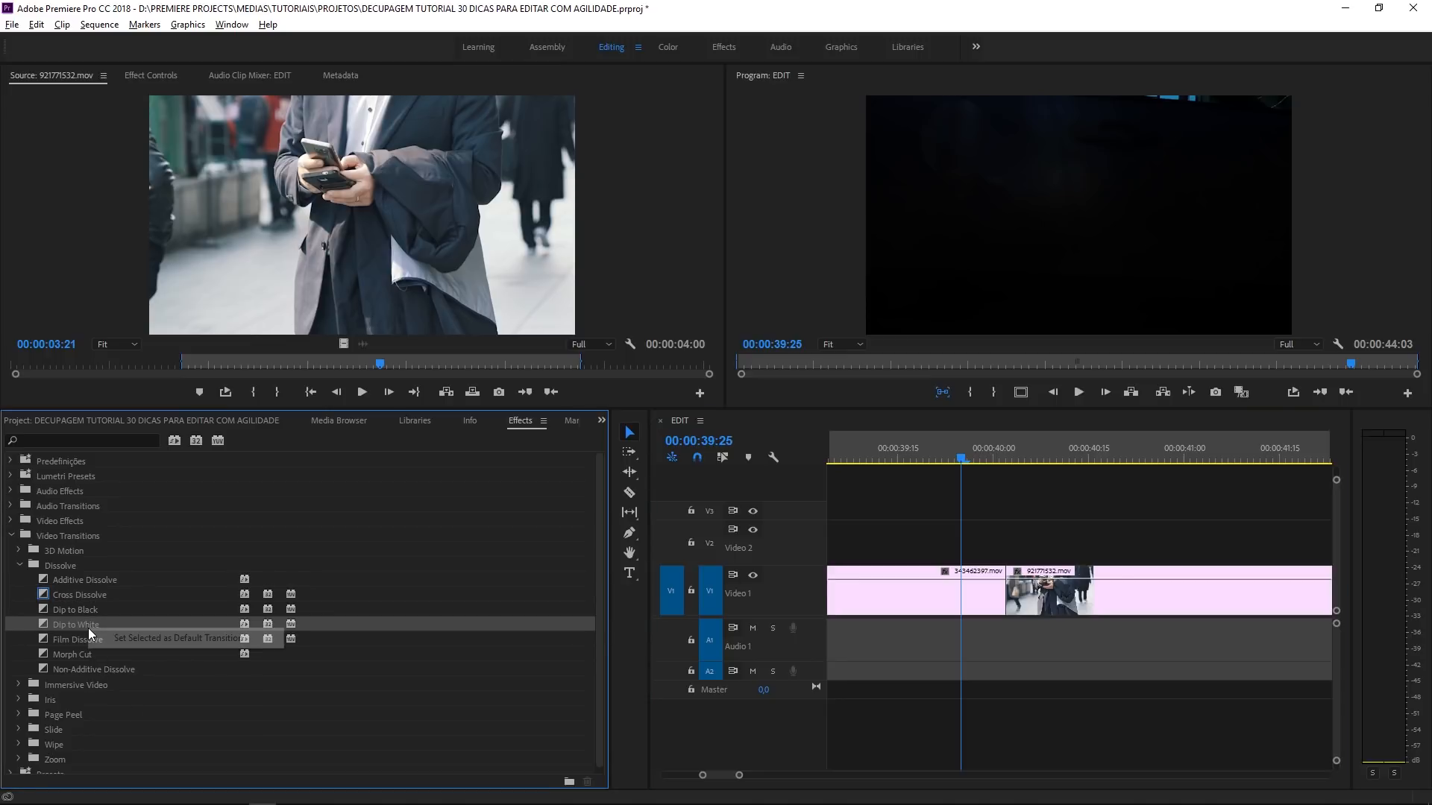
{"action": "left_click", "coordinate": [151, 645]}
- Apply the default transition at the cut before 921771532.mov and play the sequence across it from 00:00:39:18
{"action": "left_click", "coordinate": [1093, 494]}
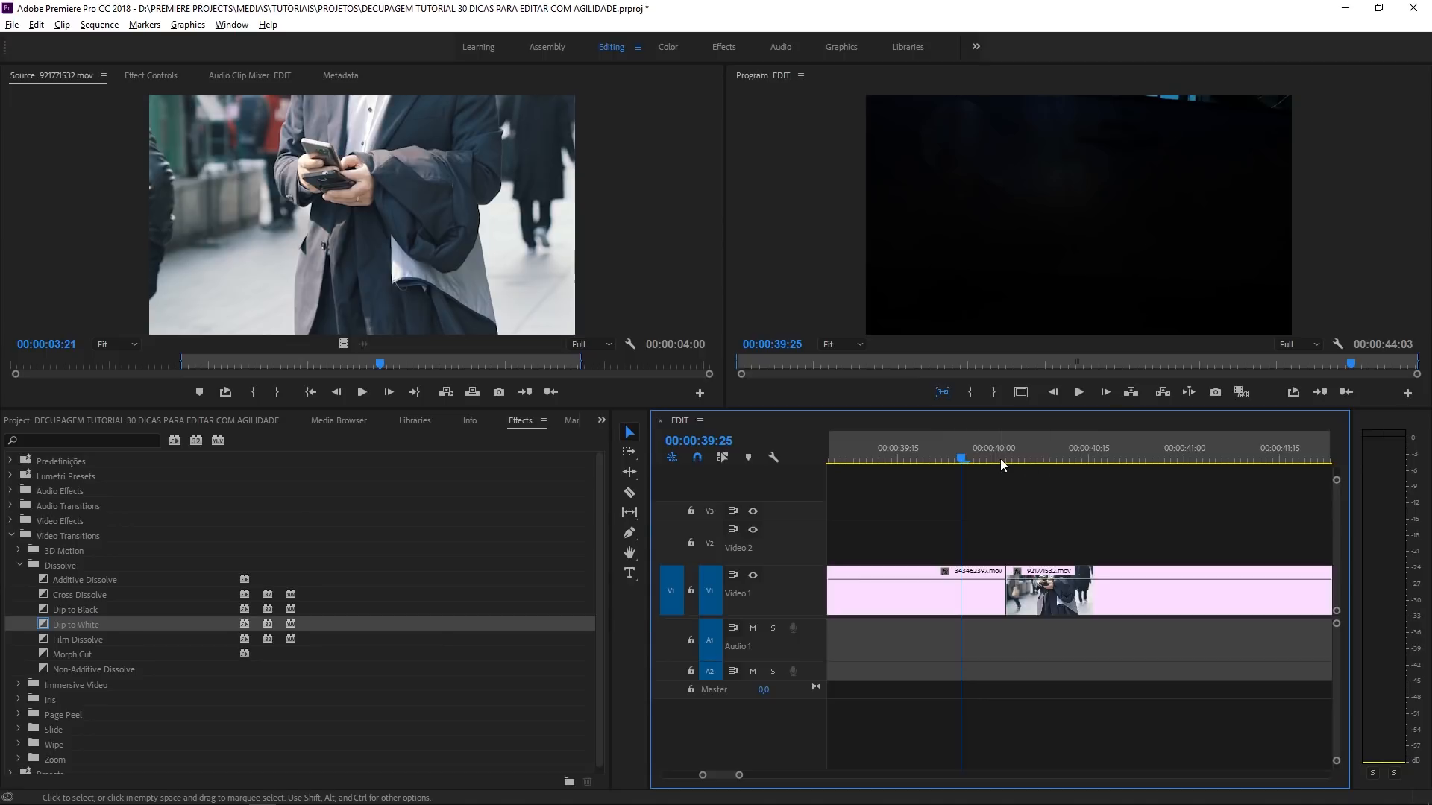
{"action": "left_click", "coordinate": [1000, 457]}
{"action": "right_click", "coordinate": [1003, 599]}
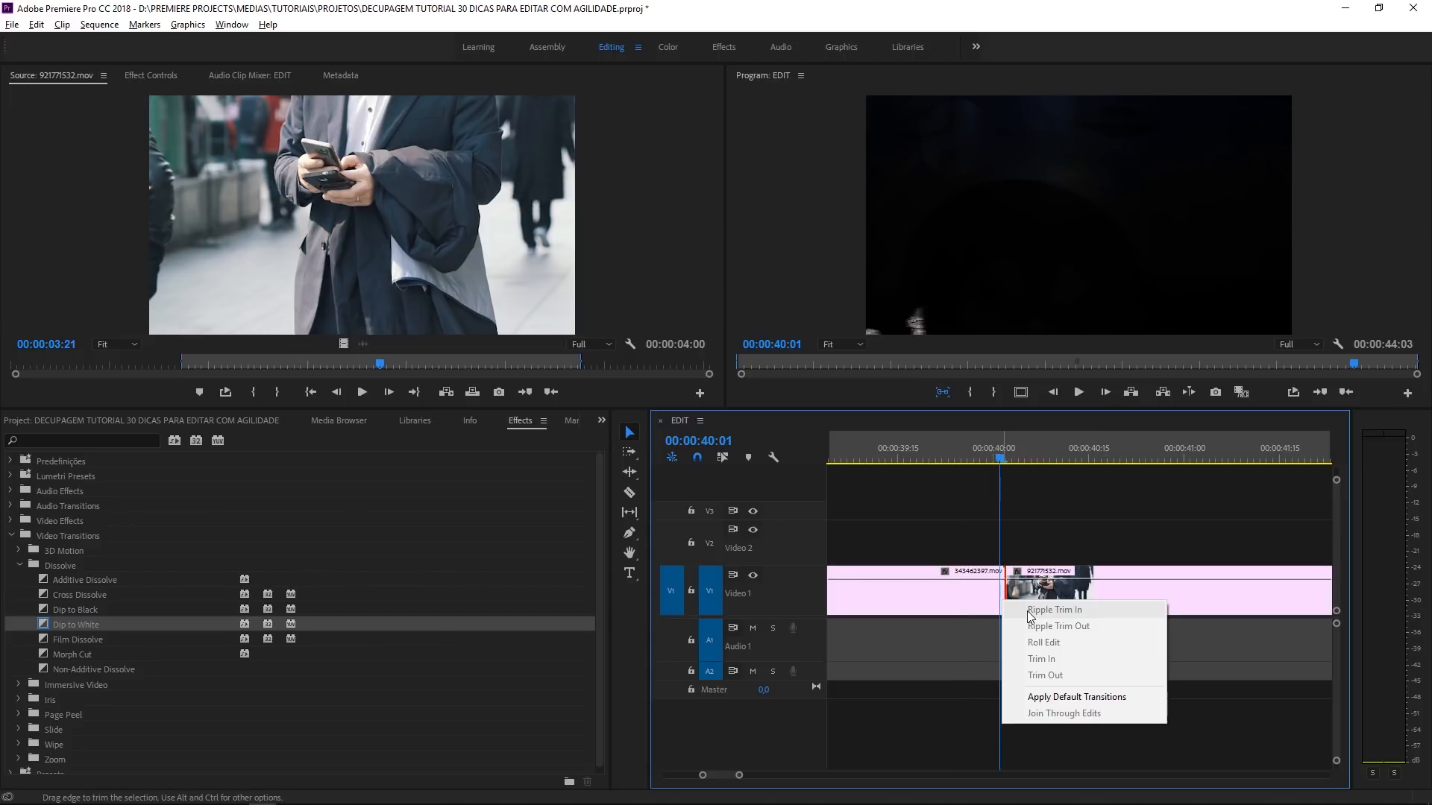
{"action": "left_click", "coordinate": [1067, 697]}
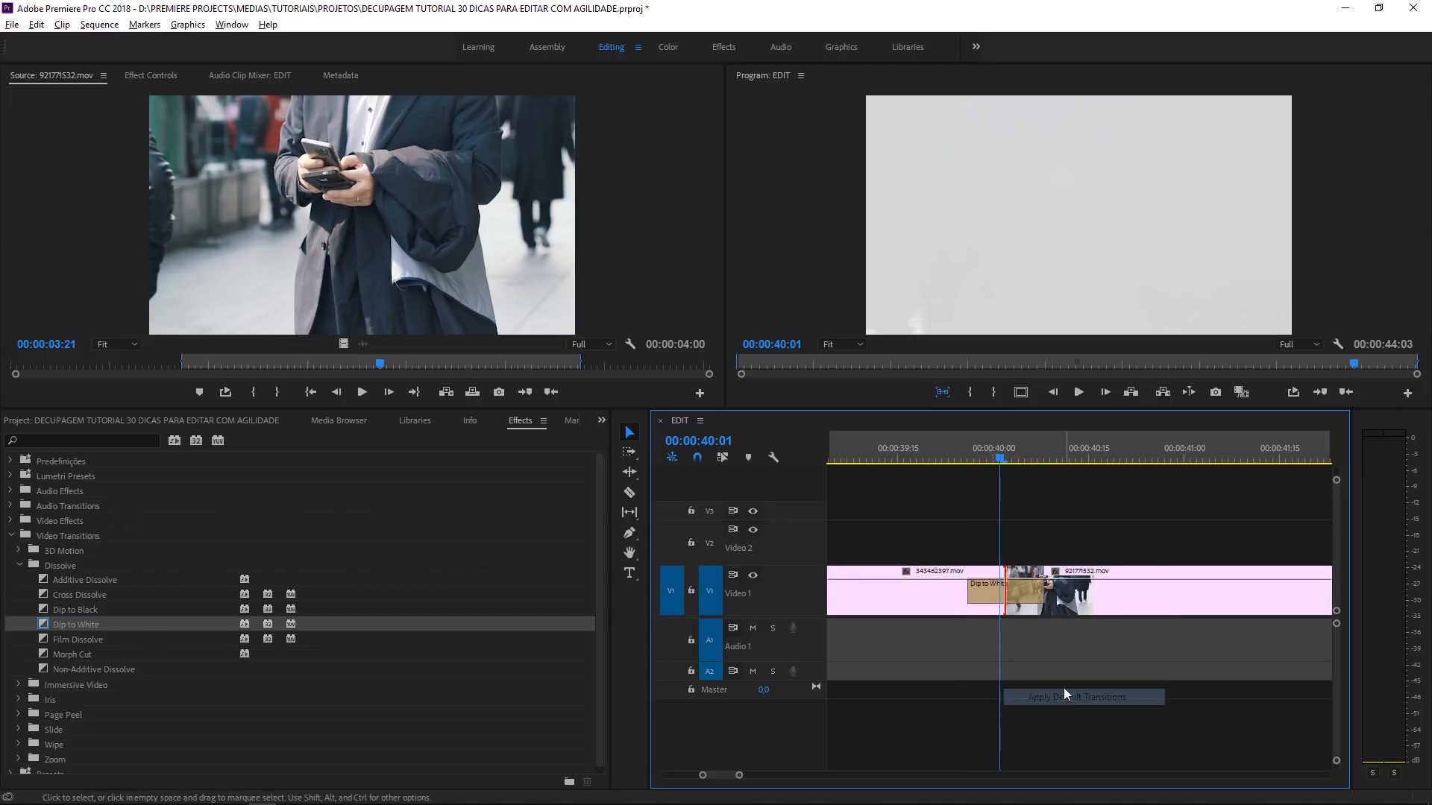
{"action": "left_click", "coordinate": [918, 450]}
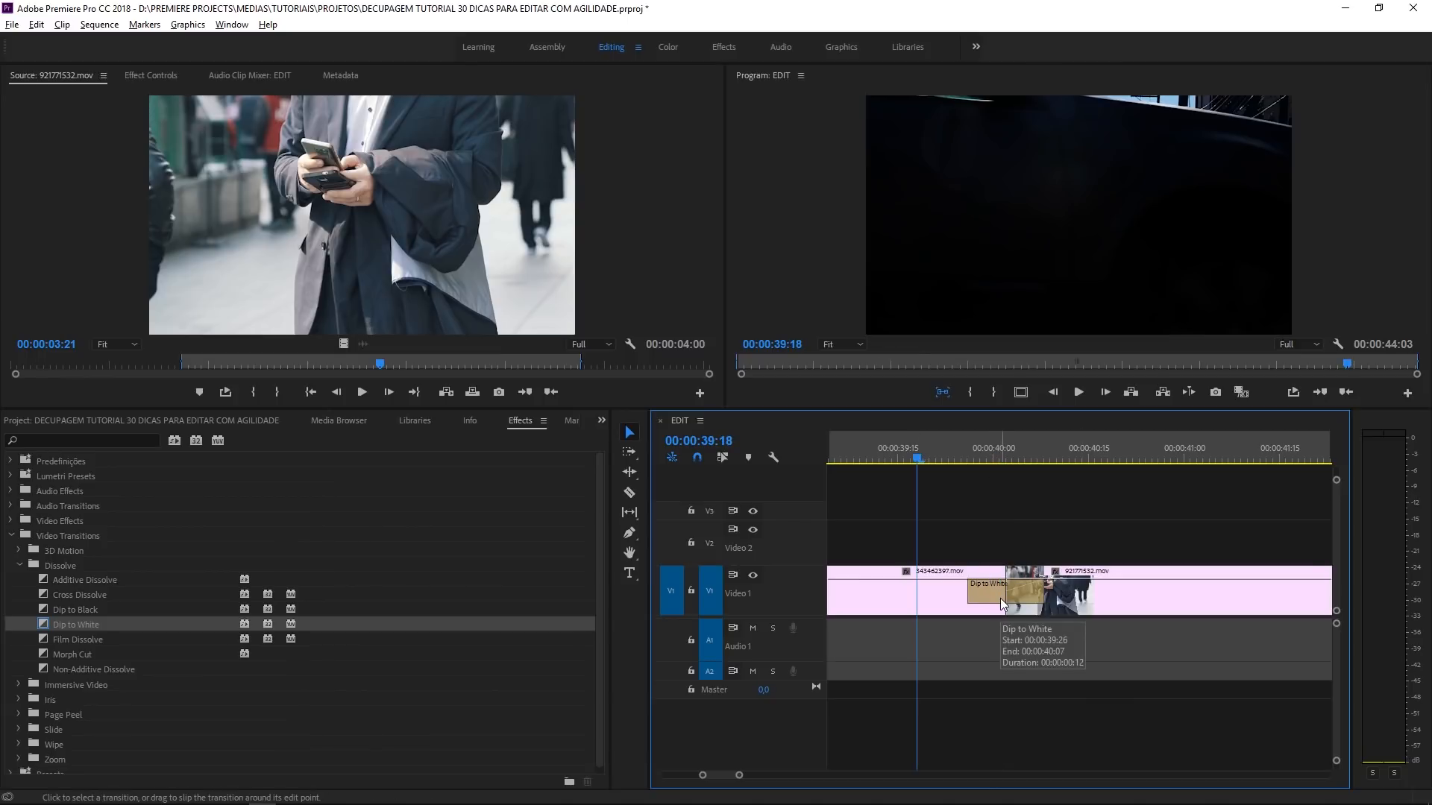
{"action": "key", "text": "space"}
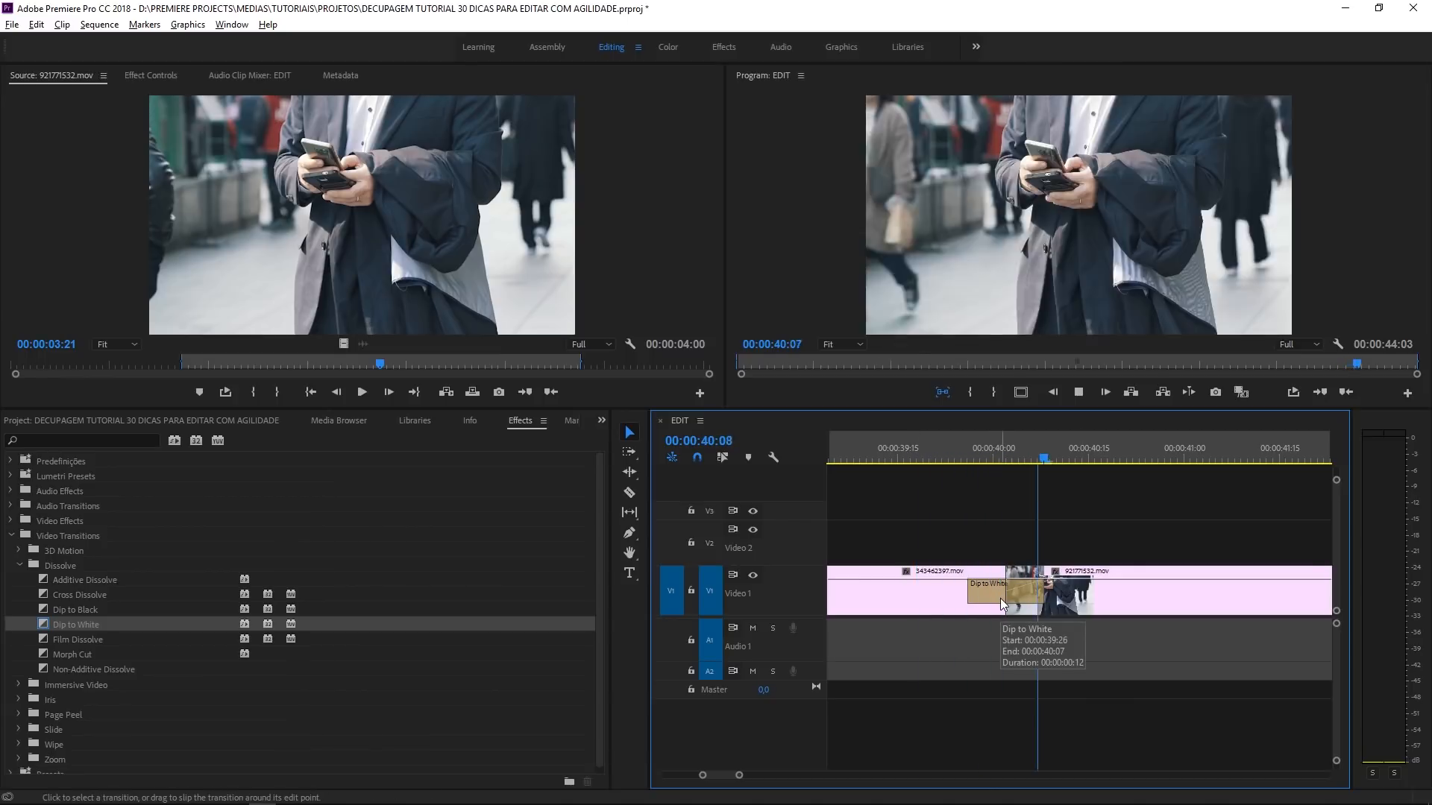
- Delete the Dip to White transition from the cut and set Cross Dissolve as the default transition again
{"action": "left_click", "coordinate": [1000, 597]}
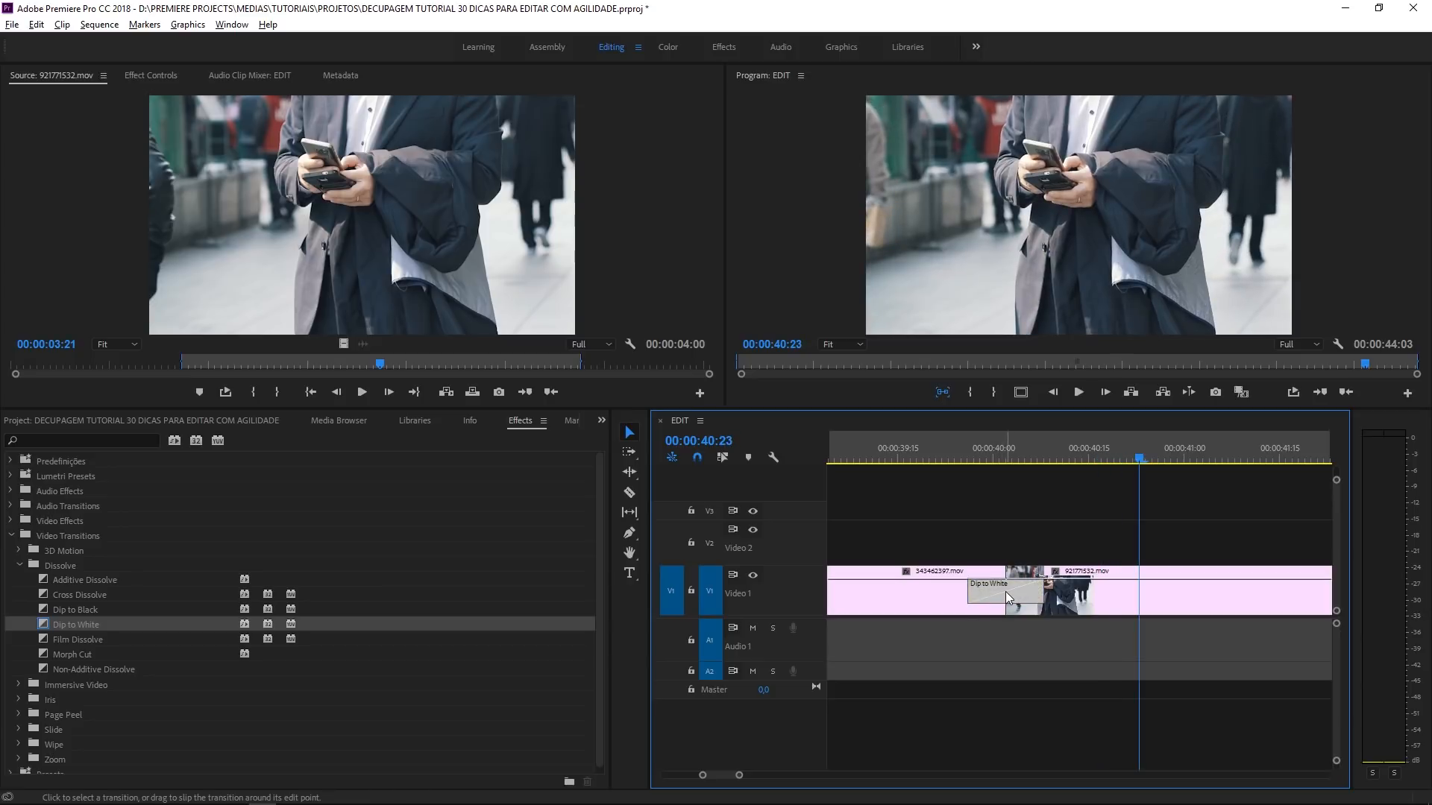
{"action": "key", "text": "Delete"}
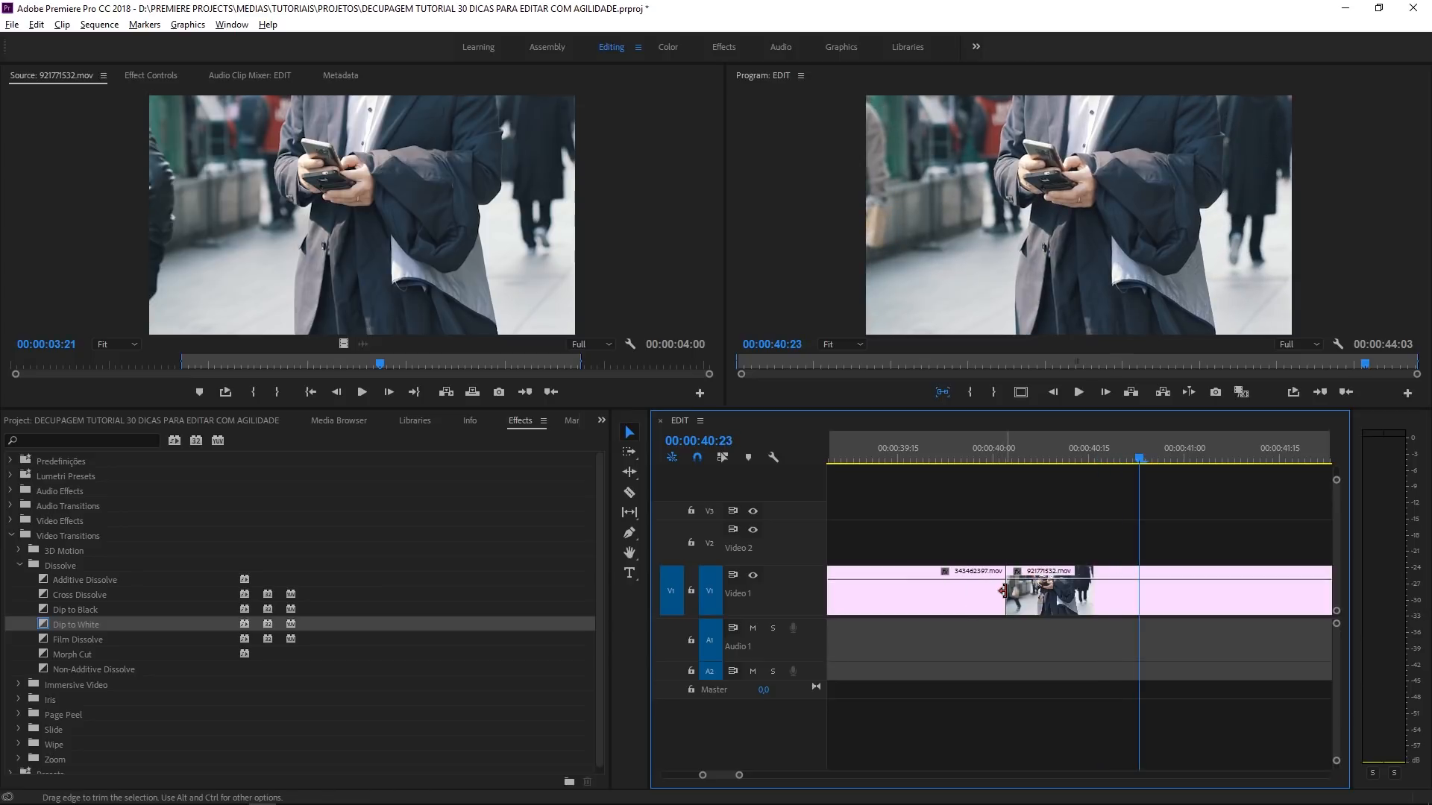
{"action": "right_click", "coordinate": [72, 600]}
{"action": "left_click", "coordinate": [70, 600]}
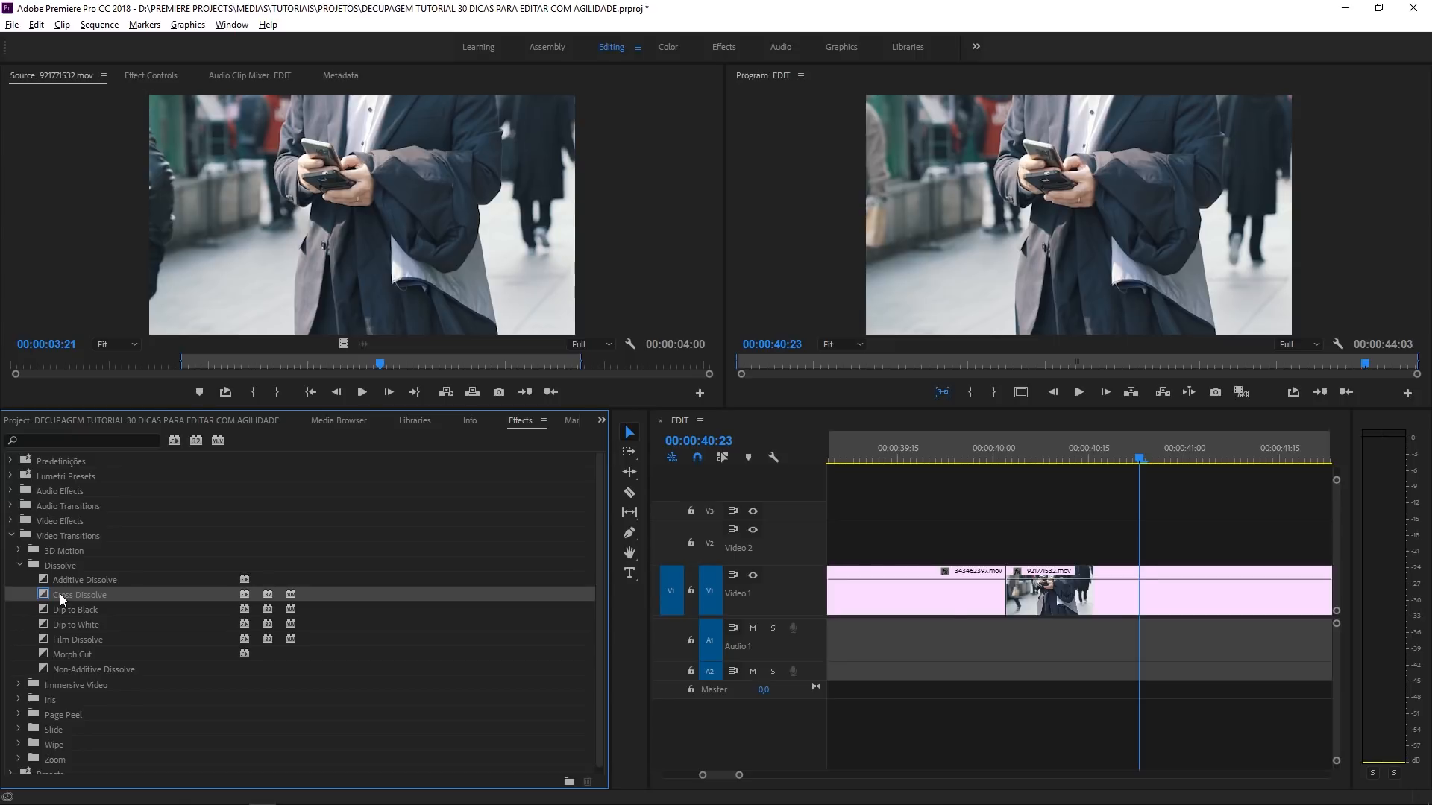
- Select the clips 343462397.mov and 921771532.mov at the end of Video 1 and apply the default transition to both at once
{"action": "key", "text": "minus"}
{"action": "key", "text": "minus"}
{"action": "key", "text": "minus"}
{"action": "key", "text": "minus"}
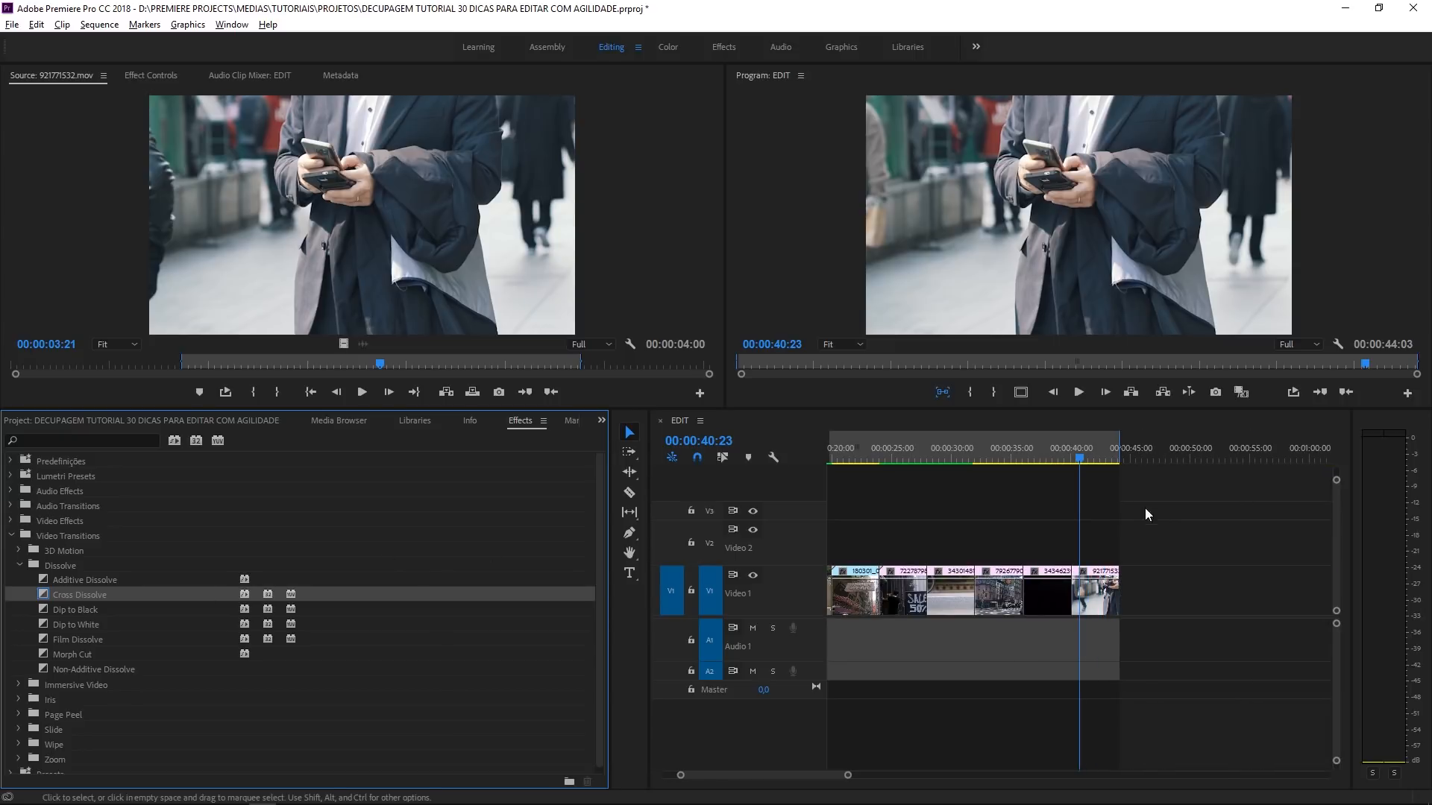
{"action": "left_click", "coordinate": [1071, 446]}
{"action": "key", "text": "ctrl+a"}
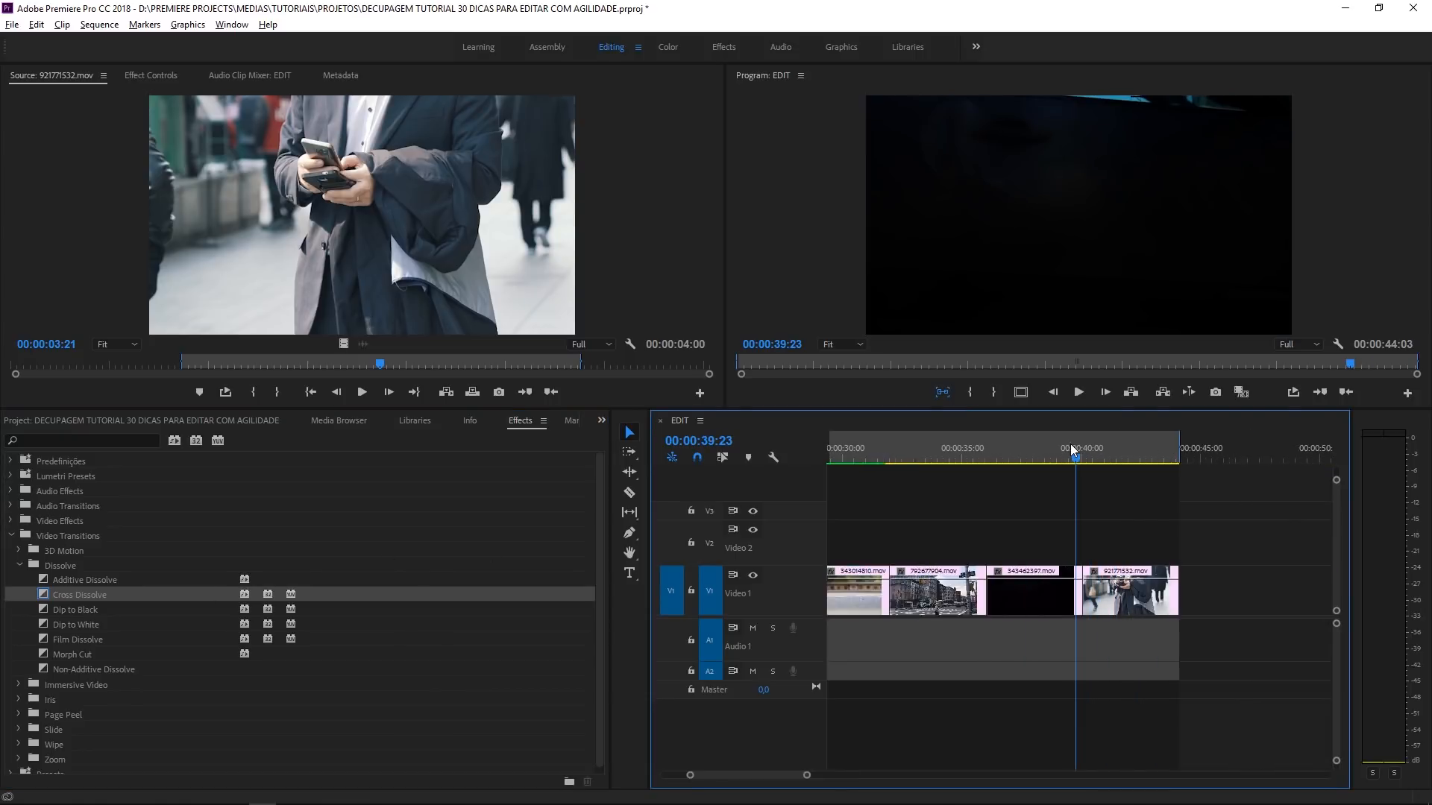
{"action": "key", "text": "equal"}
{"action": "key", "text": "equal"}
{"action": "left_click_drag", "start_coordinate": [1067, 449], "coordinate": [1035, 453]}
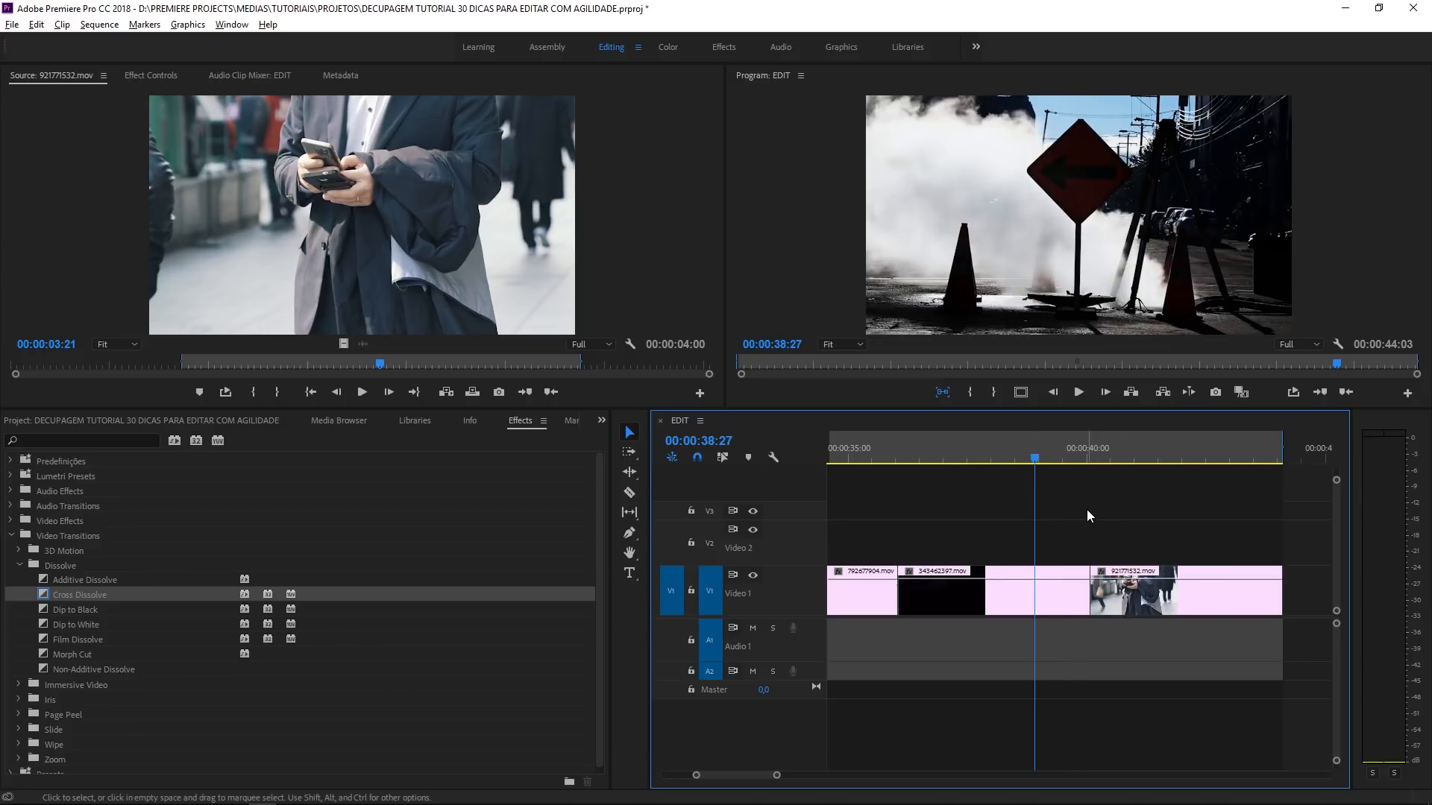
{"action": "left_click_drag", "start_coordinate": [1079, 505], "coordinate": [1242, 588]}
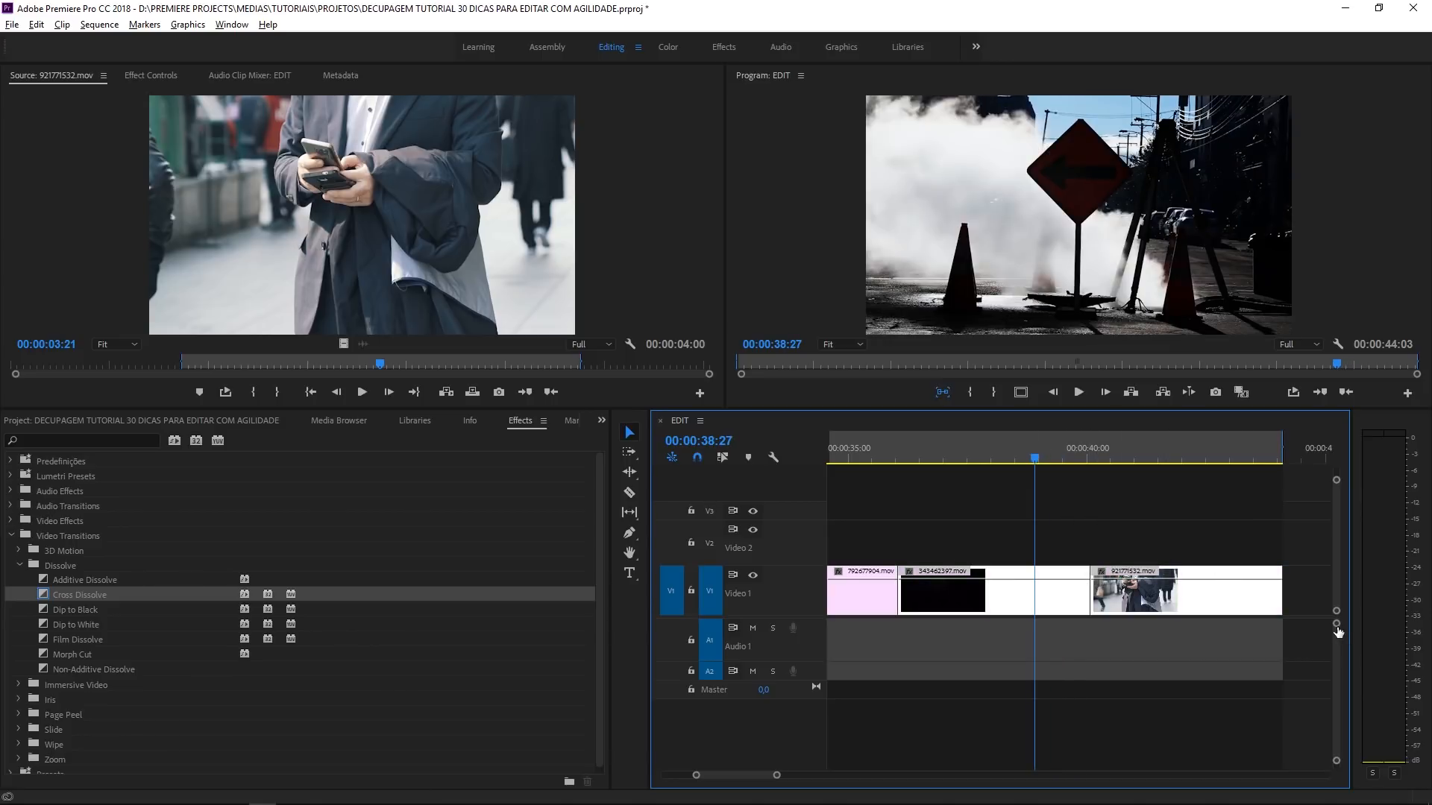
{"action": "key", "text": "shift+d"}
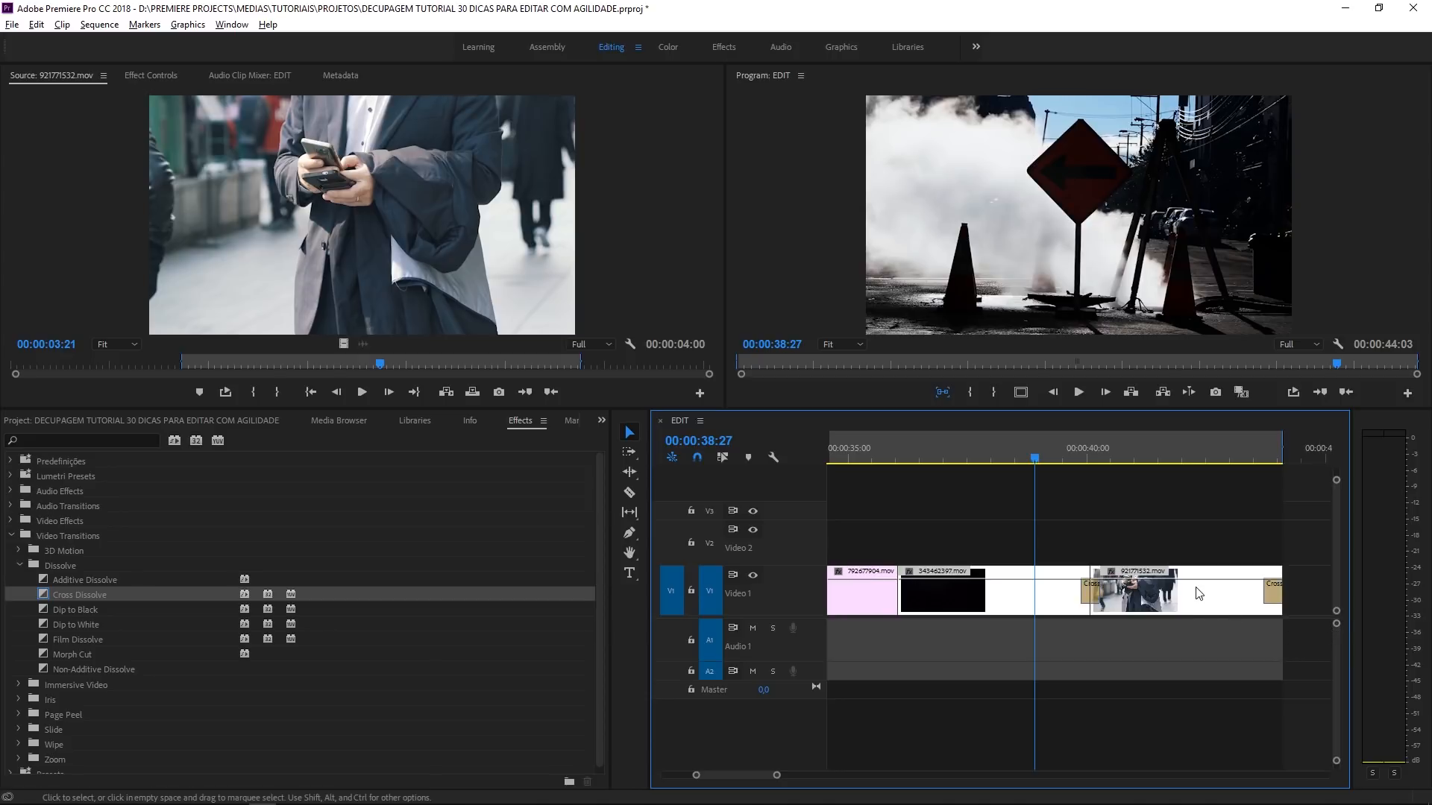
{"action": "left_click", "coordinate": [1125, 508]}
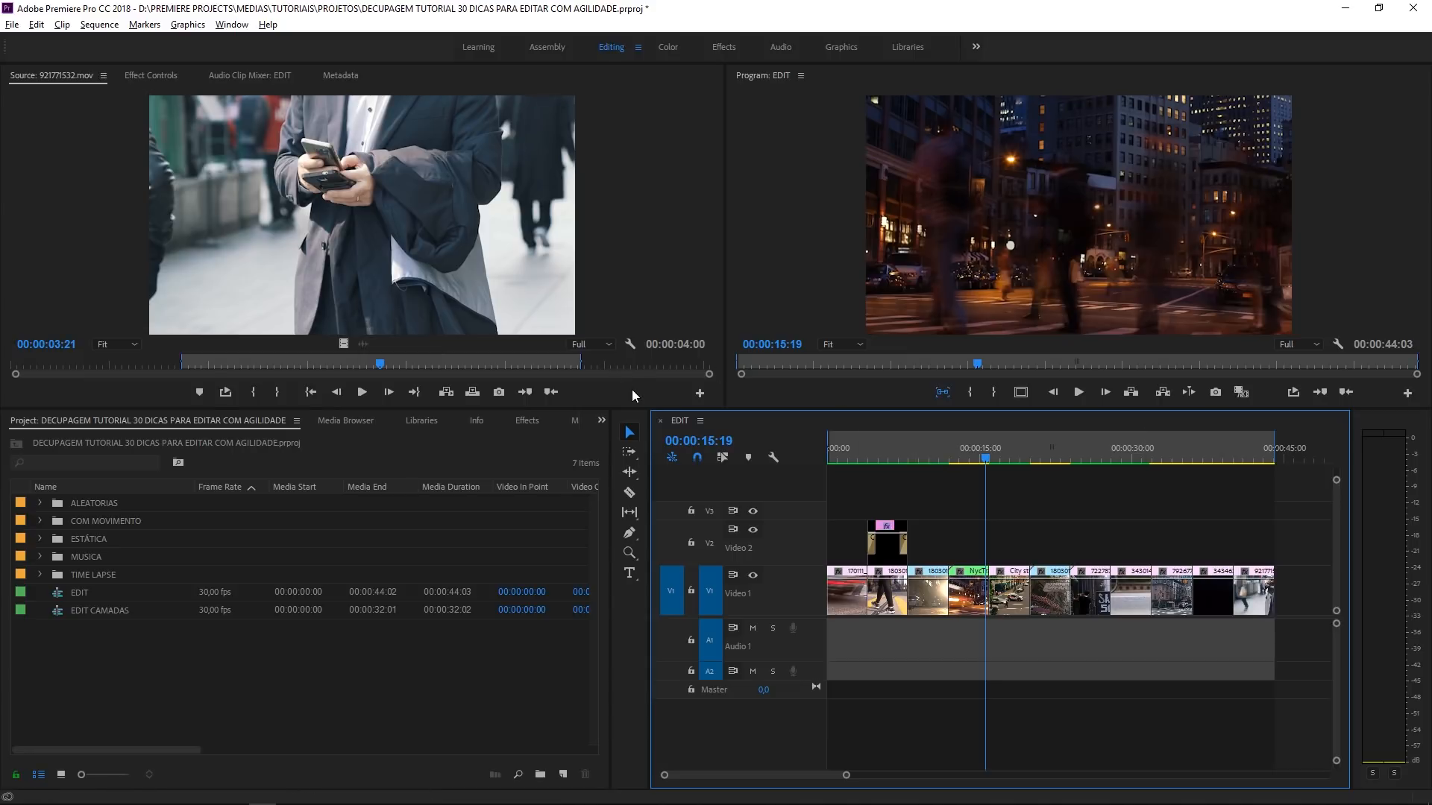
- Shuttle 921771532.mov backward and forward in the Source monitor, stopping between direction changes
{"action": "left_click", "coordinate": [593, 226]}
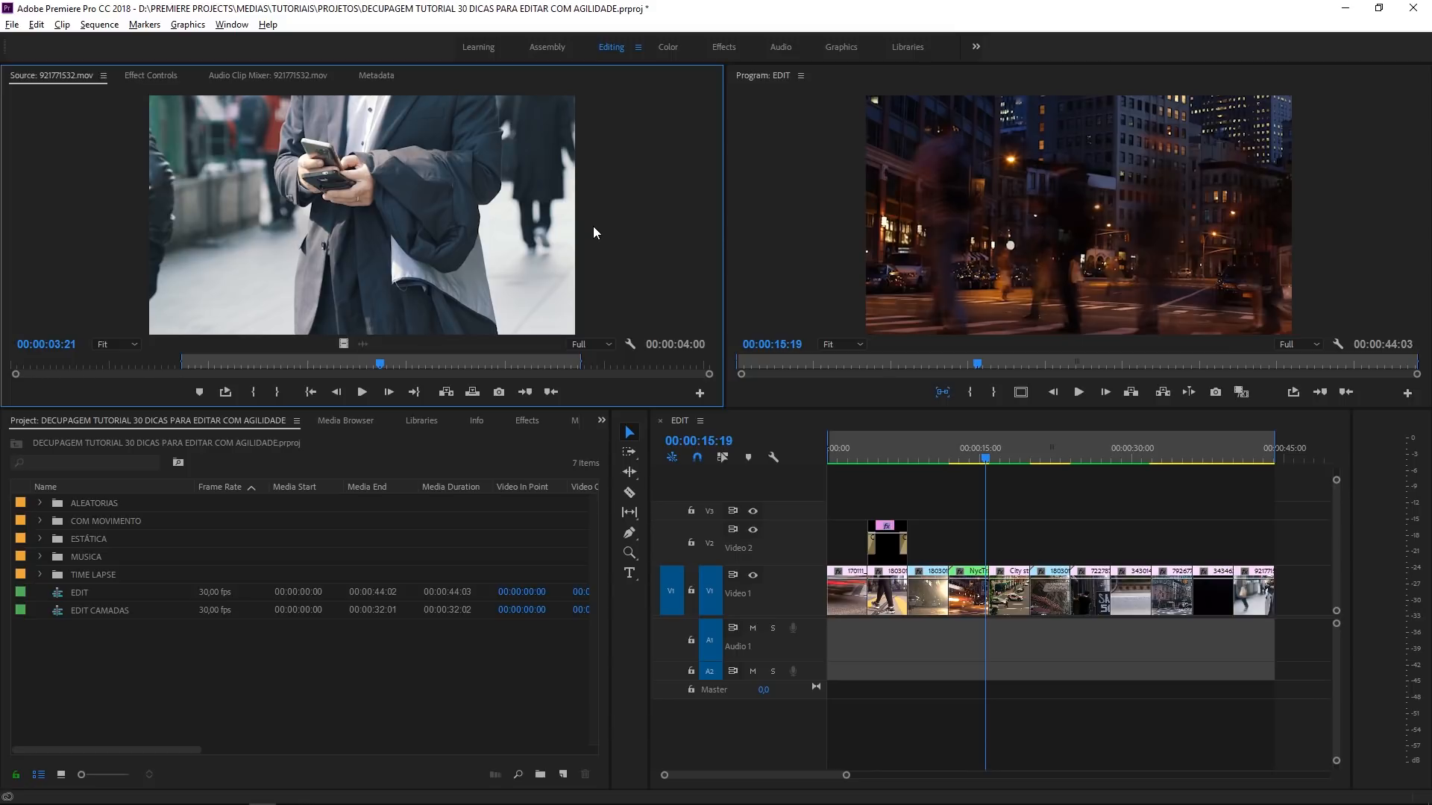
{"action": "key", "text": "j"}
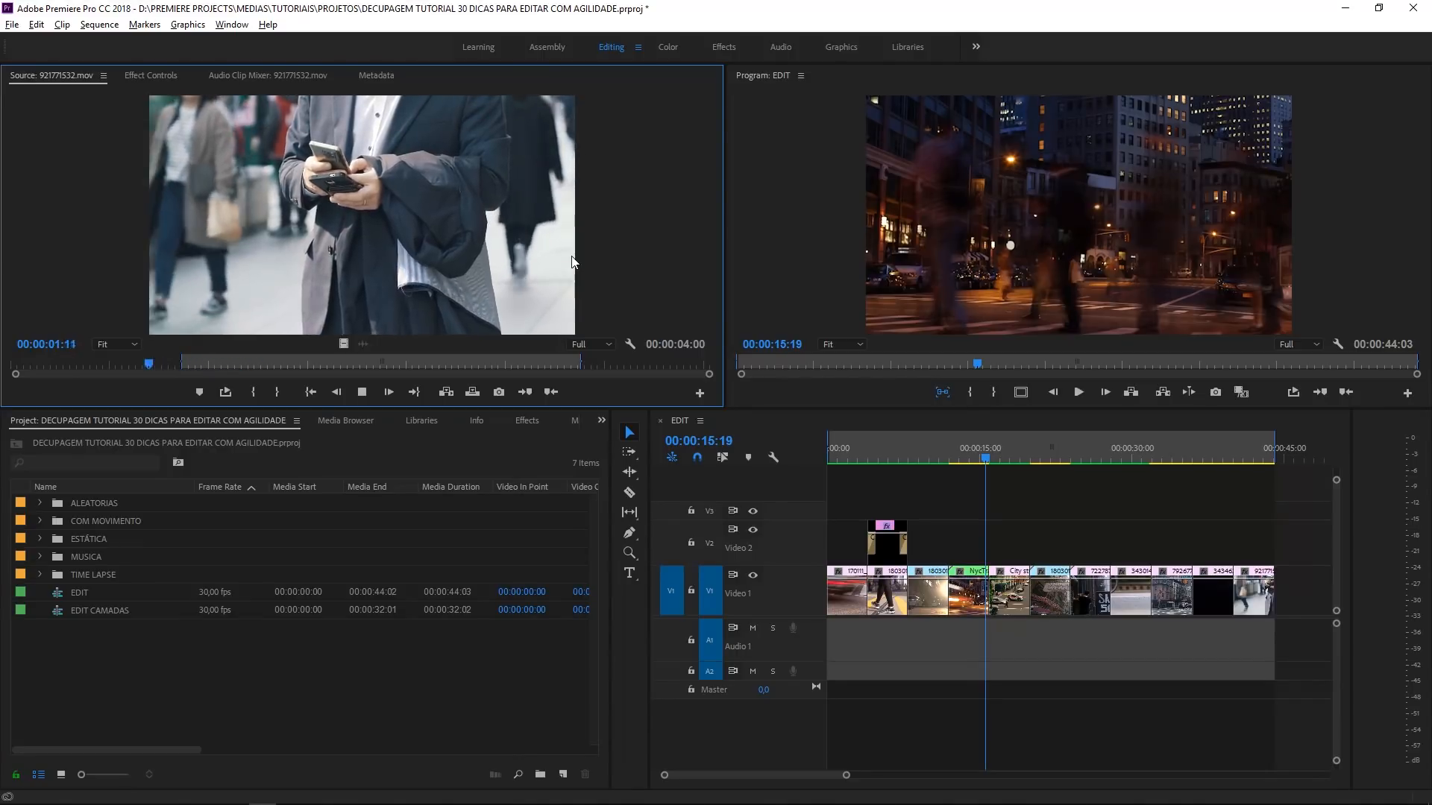
{"action": "key", "text": "k"}
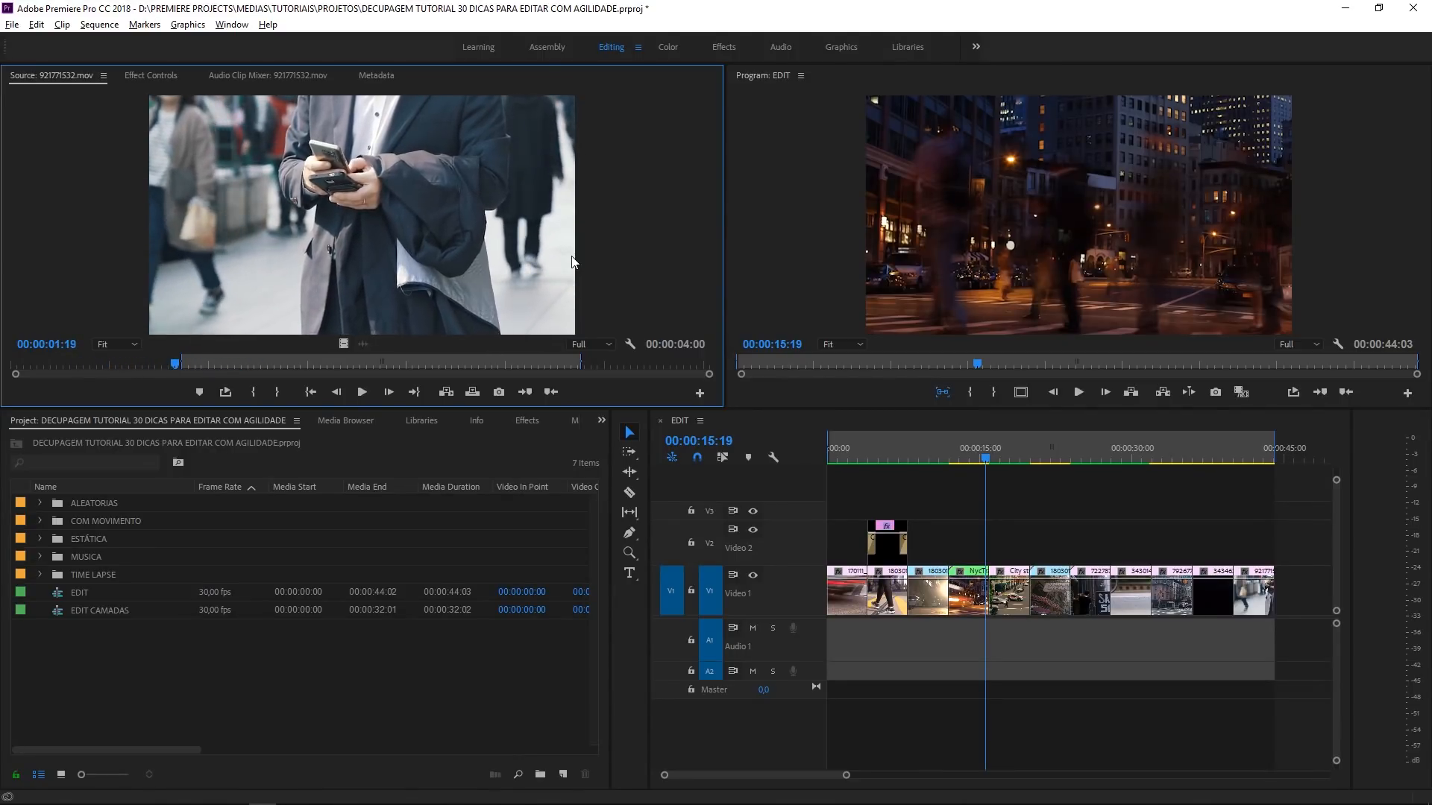
{"action": "key", "text": "l"}
{"action": "key", "text": "k"}
{"action": "key", "text": "j"}
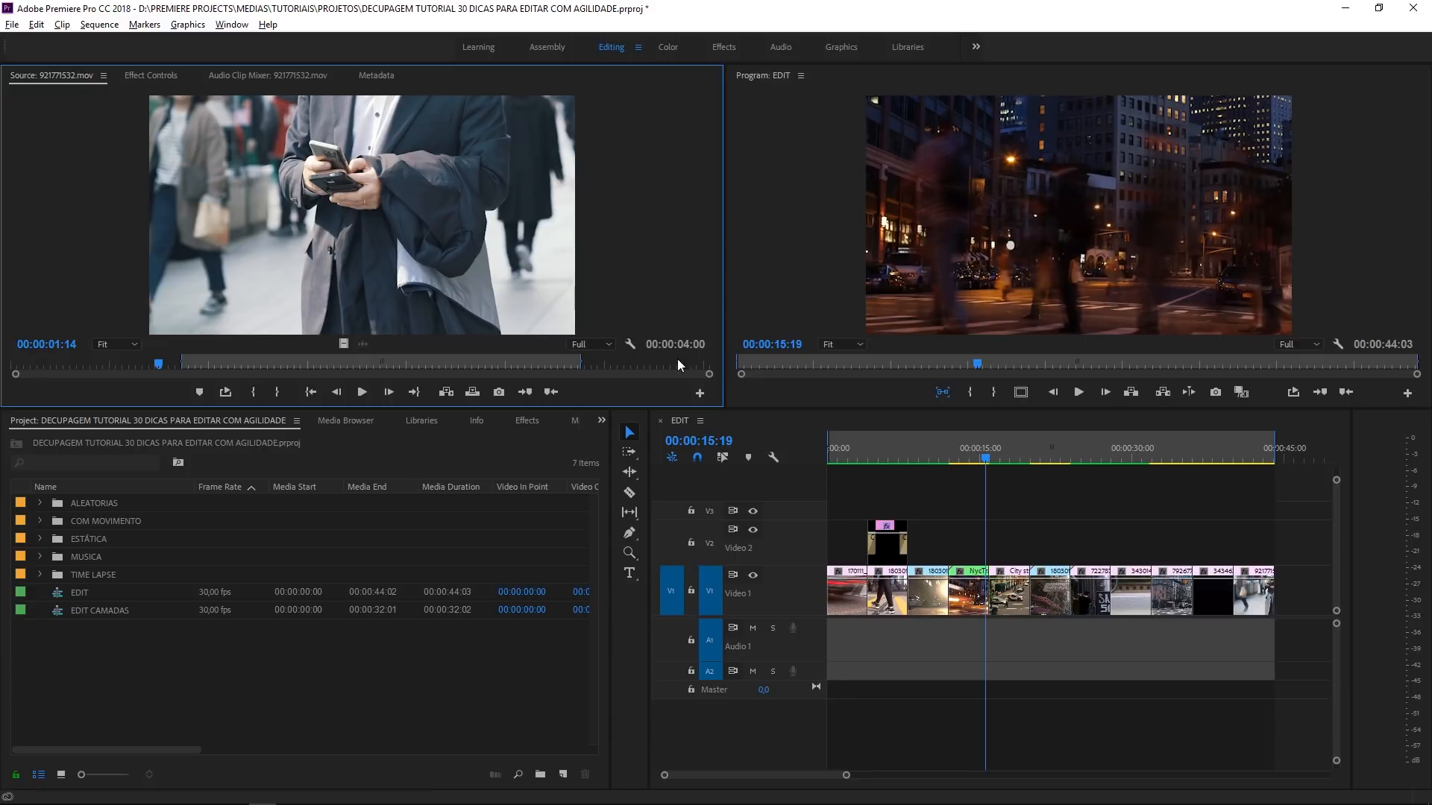
- Play the EDIT sequence forward, shuttle it in reverse and stop at 00:00:15:21
{"action": "left_click", "coordinate": [1039, 504]}
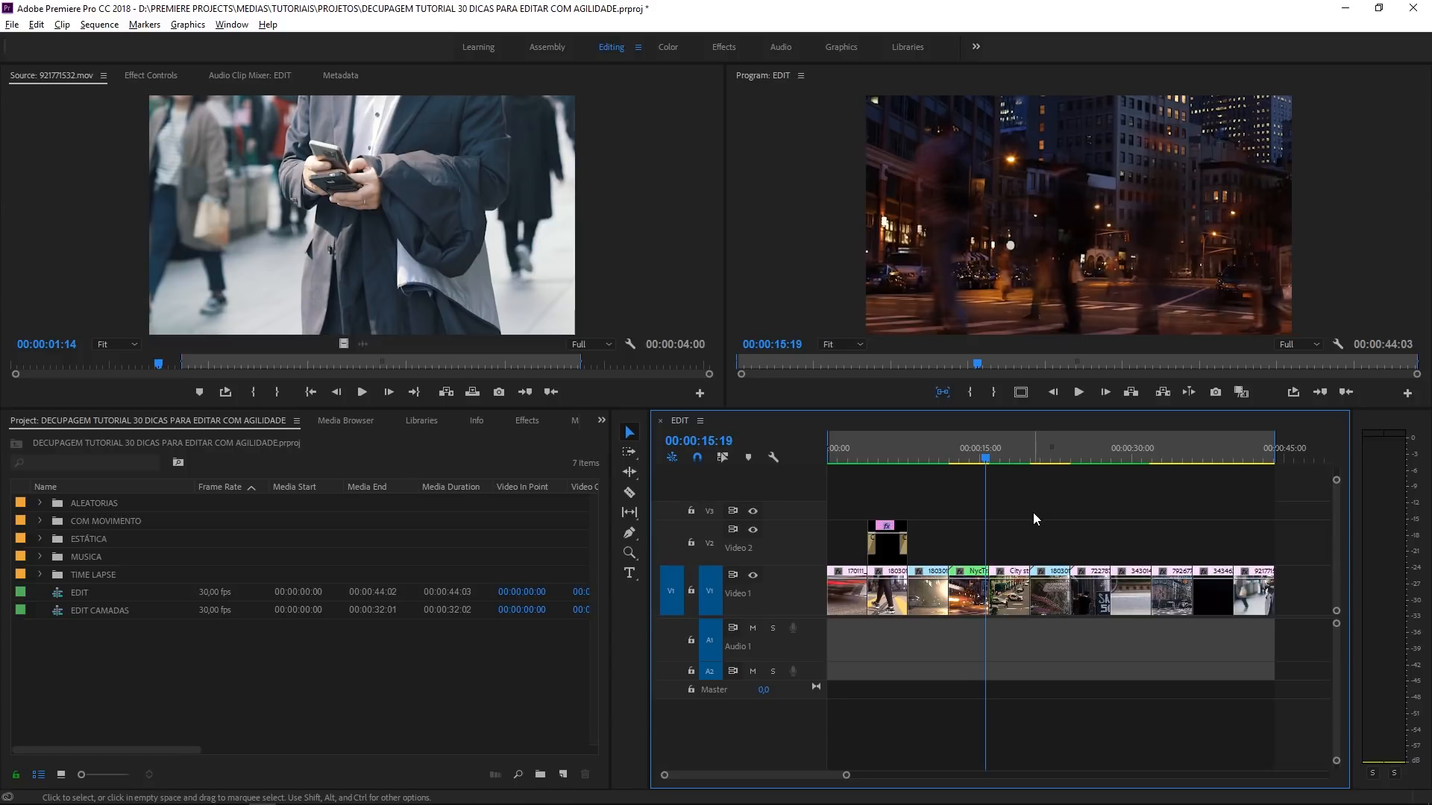
{"action": "key", "text": "space"}
{"action": "key", "text": "j"}
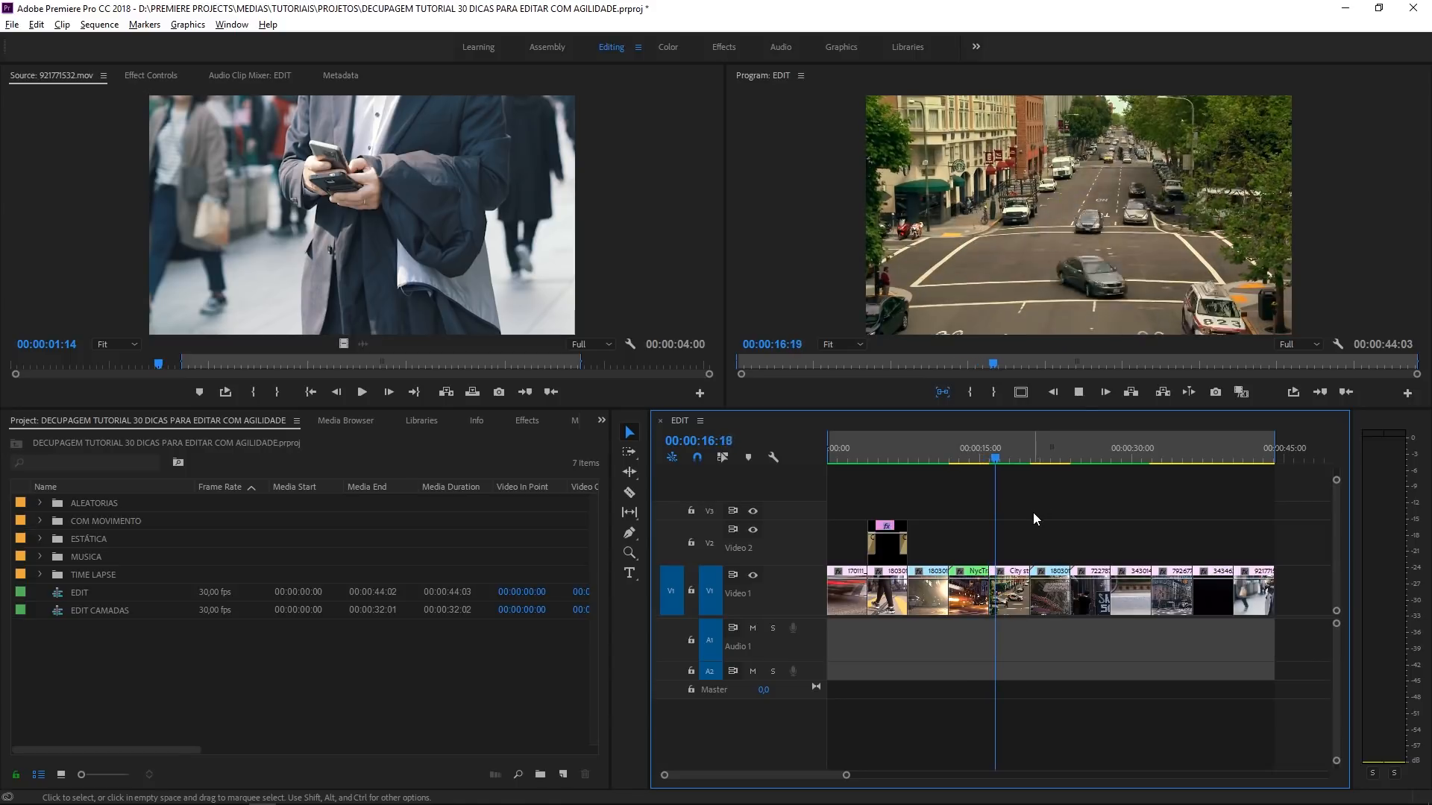
{"action": "key", "text": "k"}
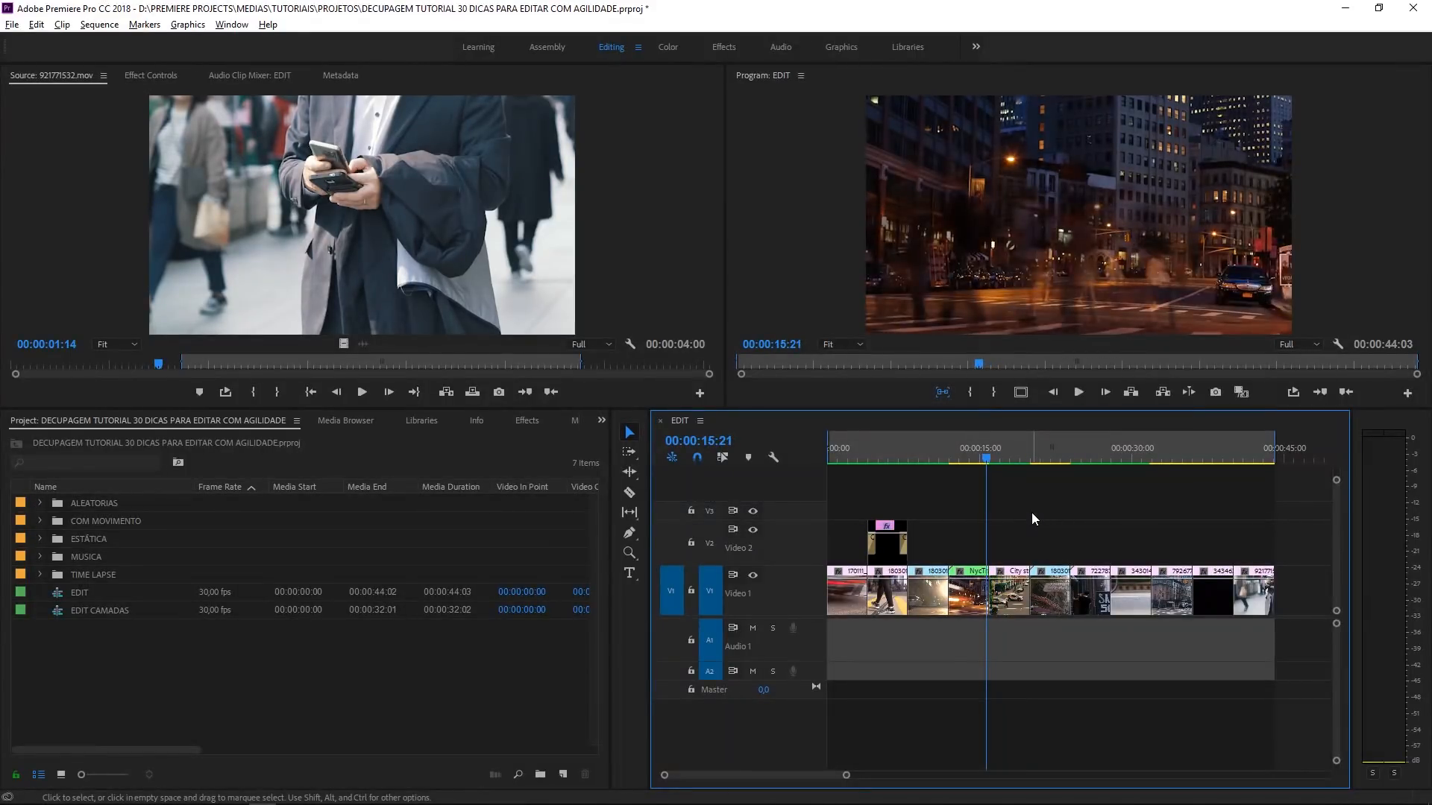
- Shuttle the source clip back and forth again, stopping at 00:00:01:08, and play the EDIT sequence forward to 00:00:17:05
{"action": "left_click", "coordinate": [647, 388]}
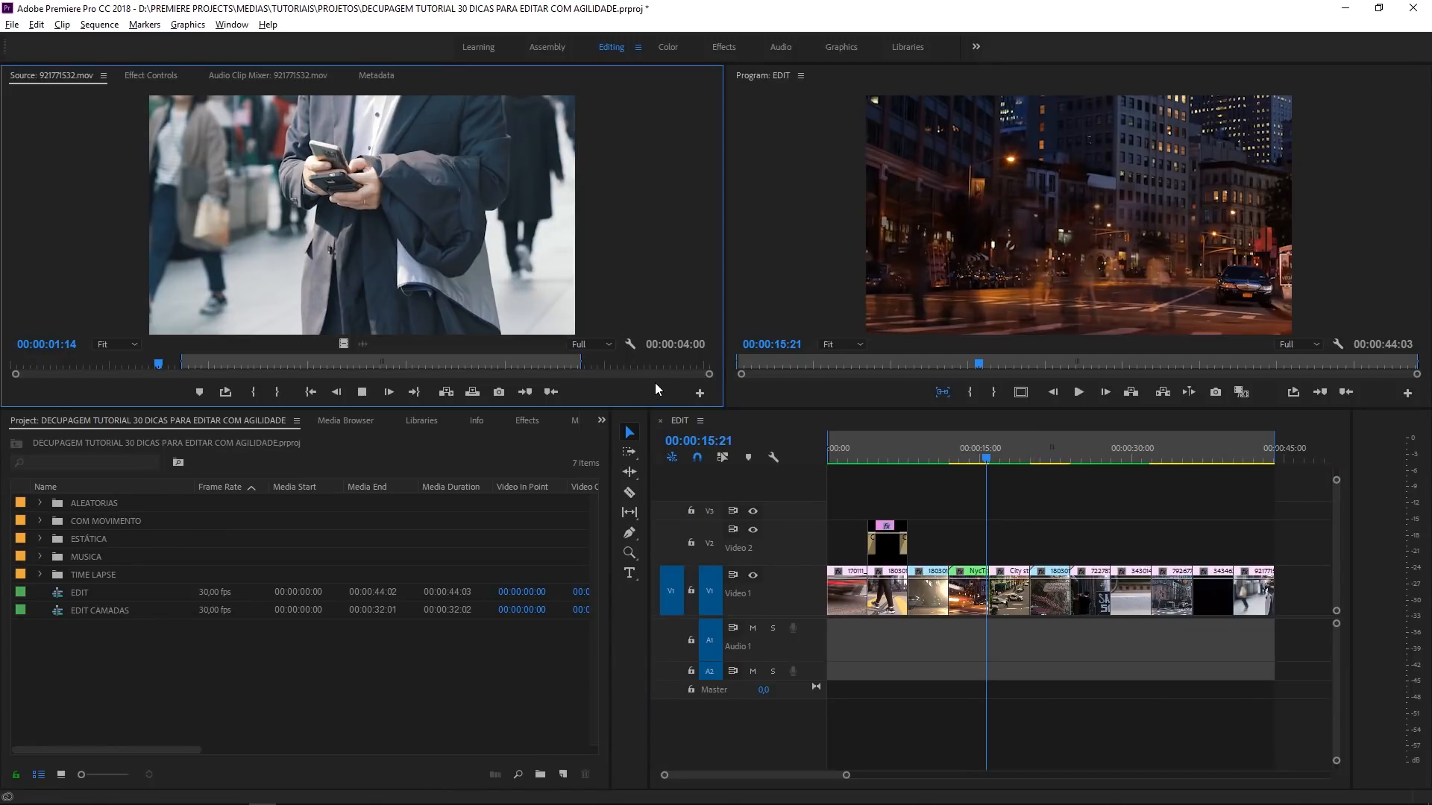
{"action": "key", "text": "k"}
{"action": "key", "text": "j"}
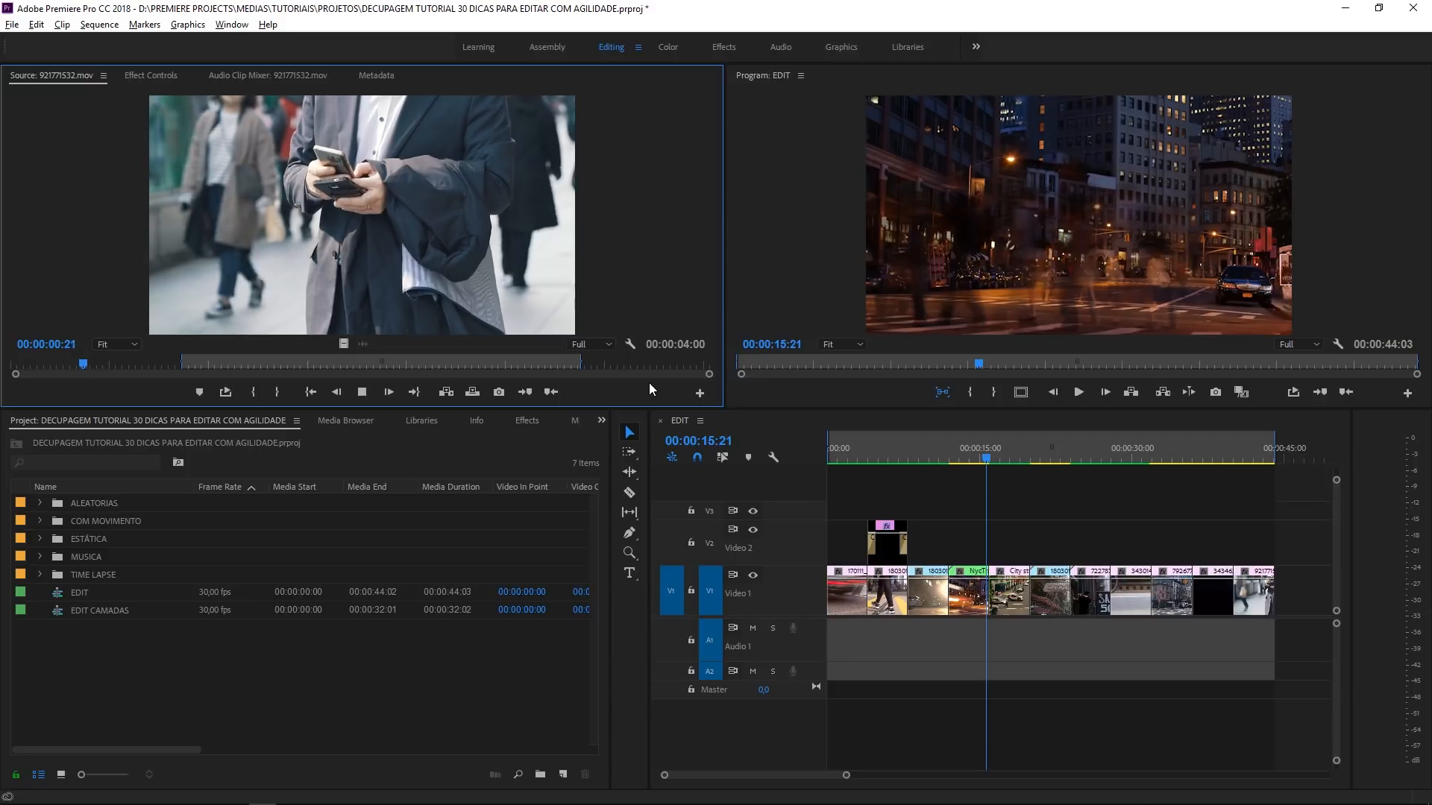
{"action": "key", "text": "l"}
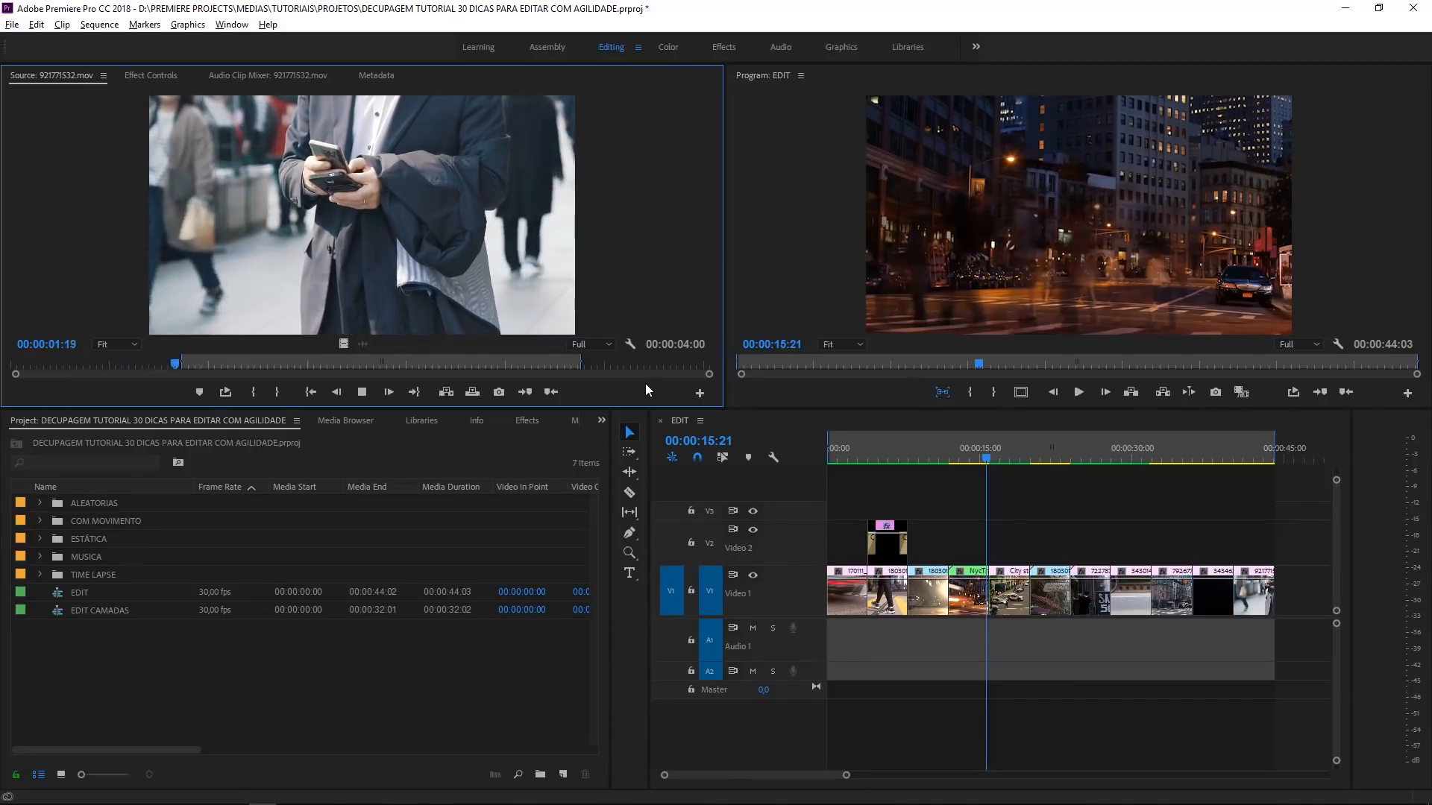
{"action": "key", "text": "k"}
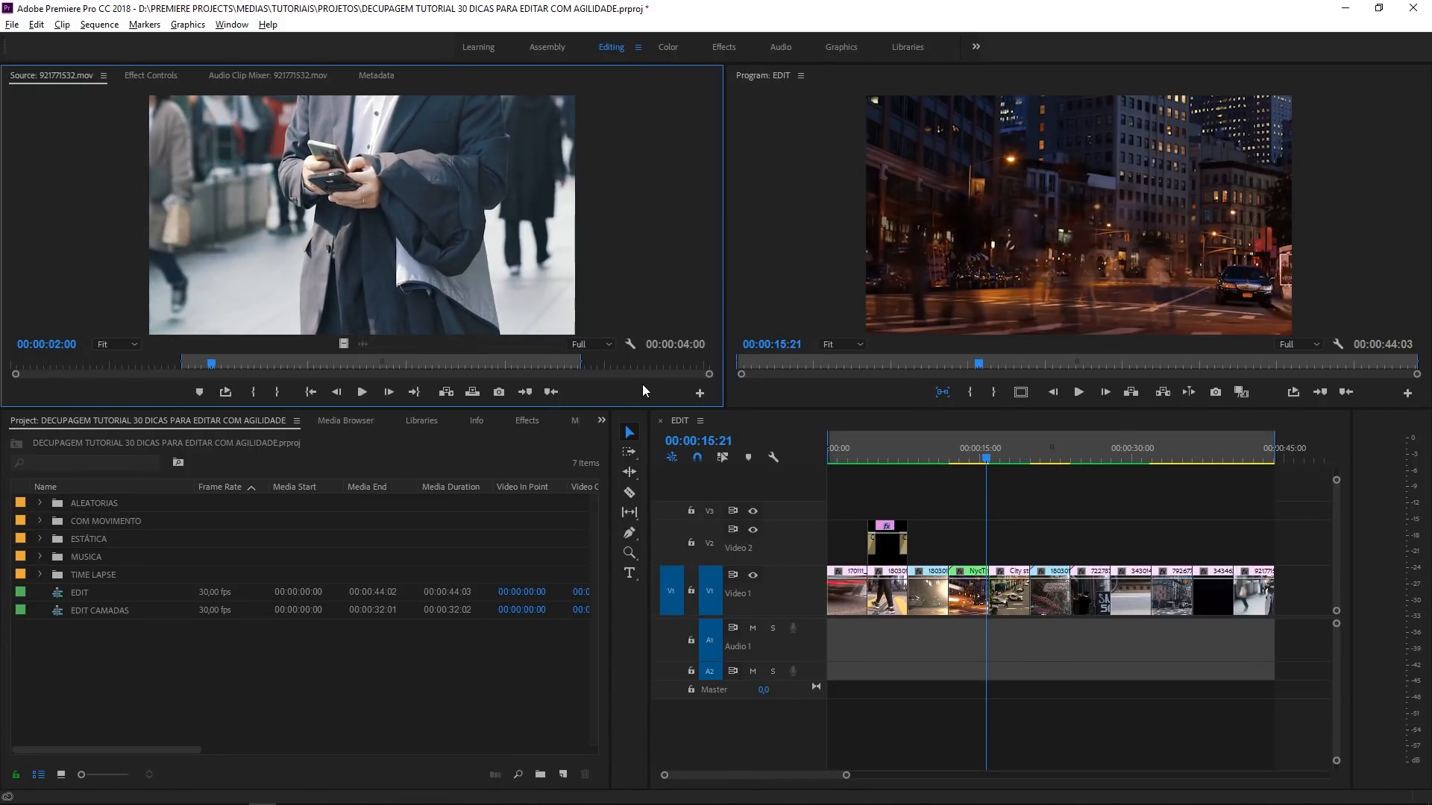
{"action": "key", "text": "j"}
{"action": "key", "text": "k"}
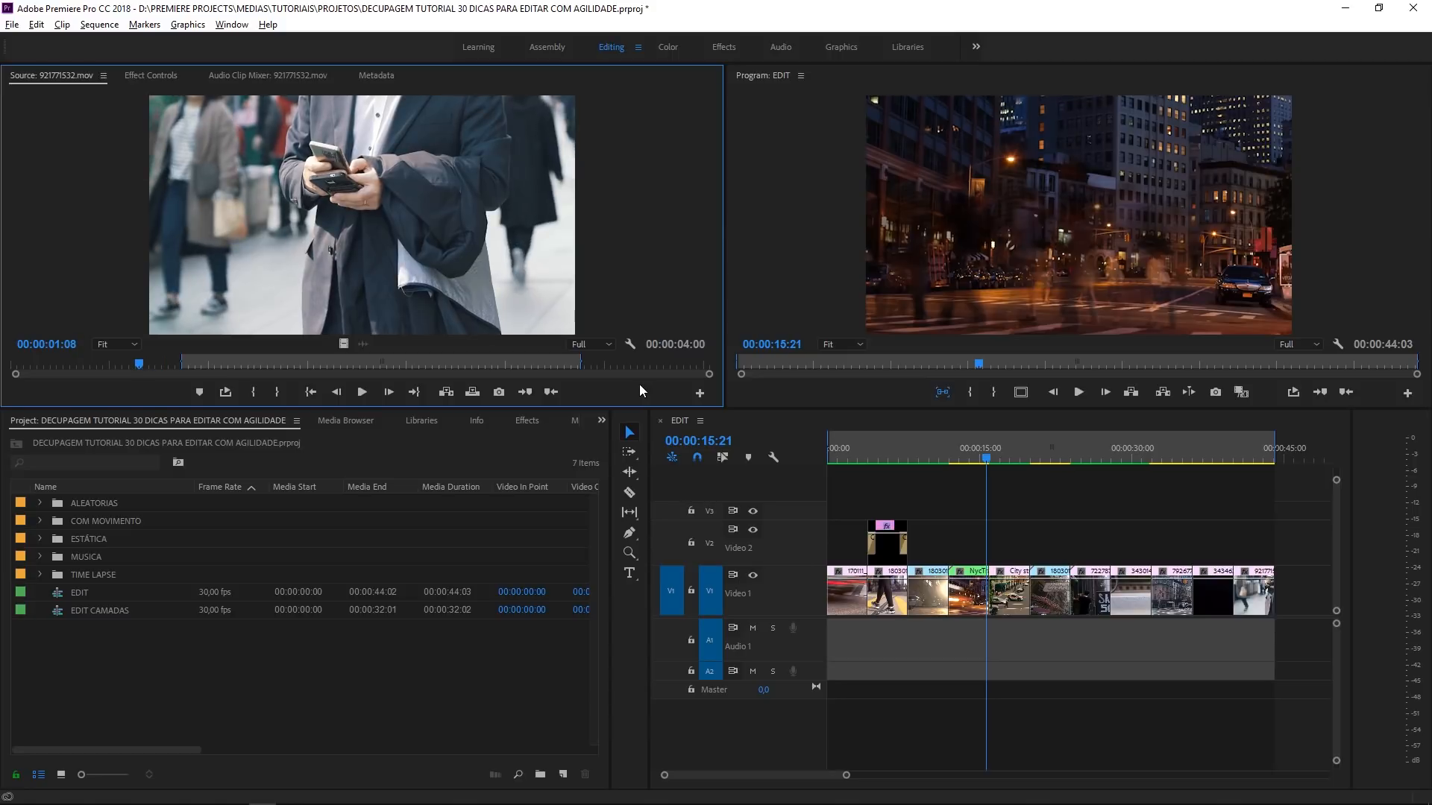
{"action": "left_click", "coordinate": [1001, 521]}
{"action": "key", "text": "l"}
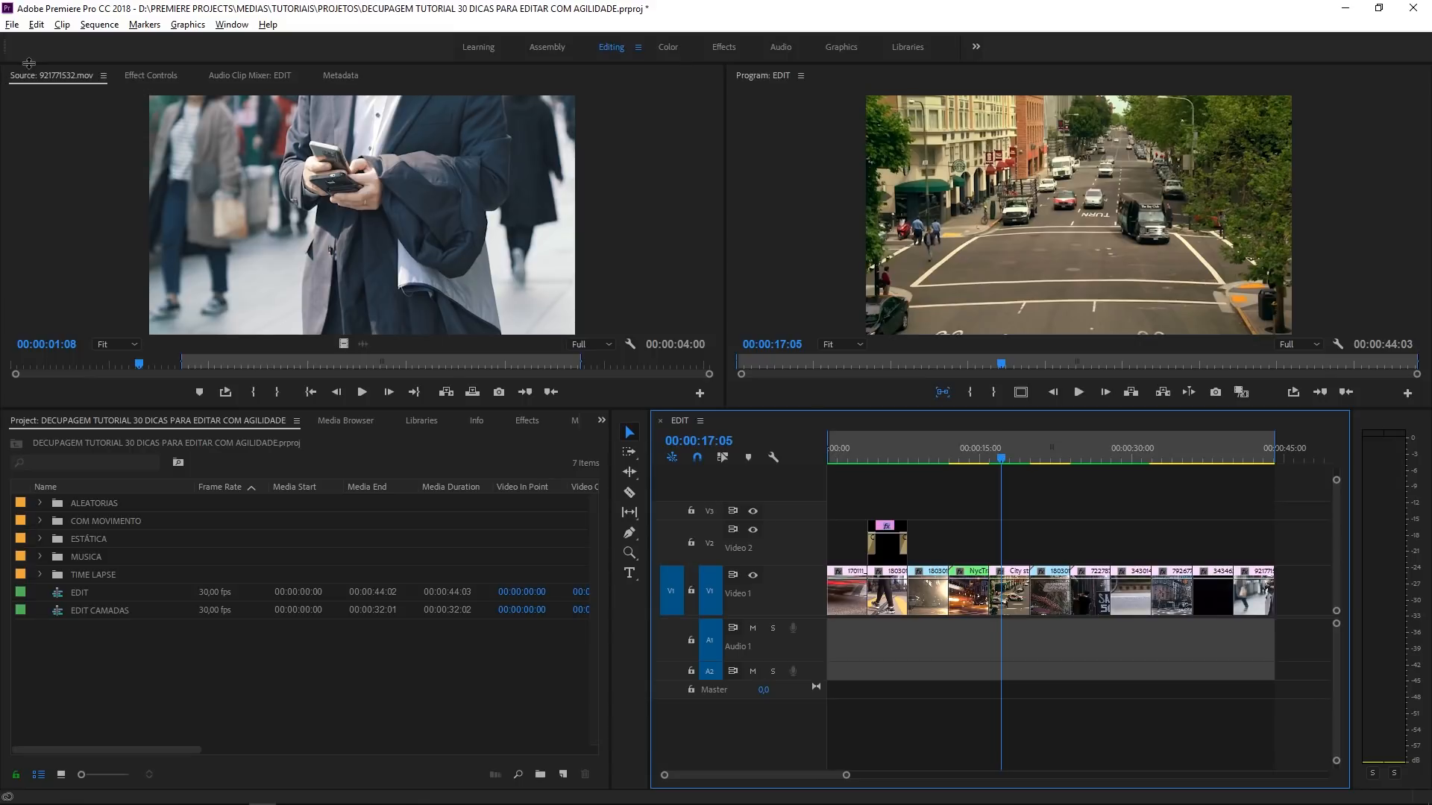
- Open the Keyboard Shortcuts settings and examine the available keyboard layout presets, keeping Adobe Premiere Pro Default
{"action": "left_click", "coordinate": [37, 26]}
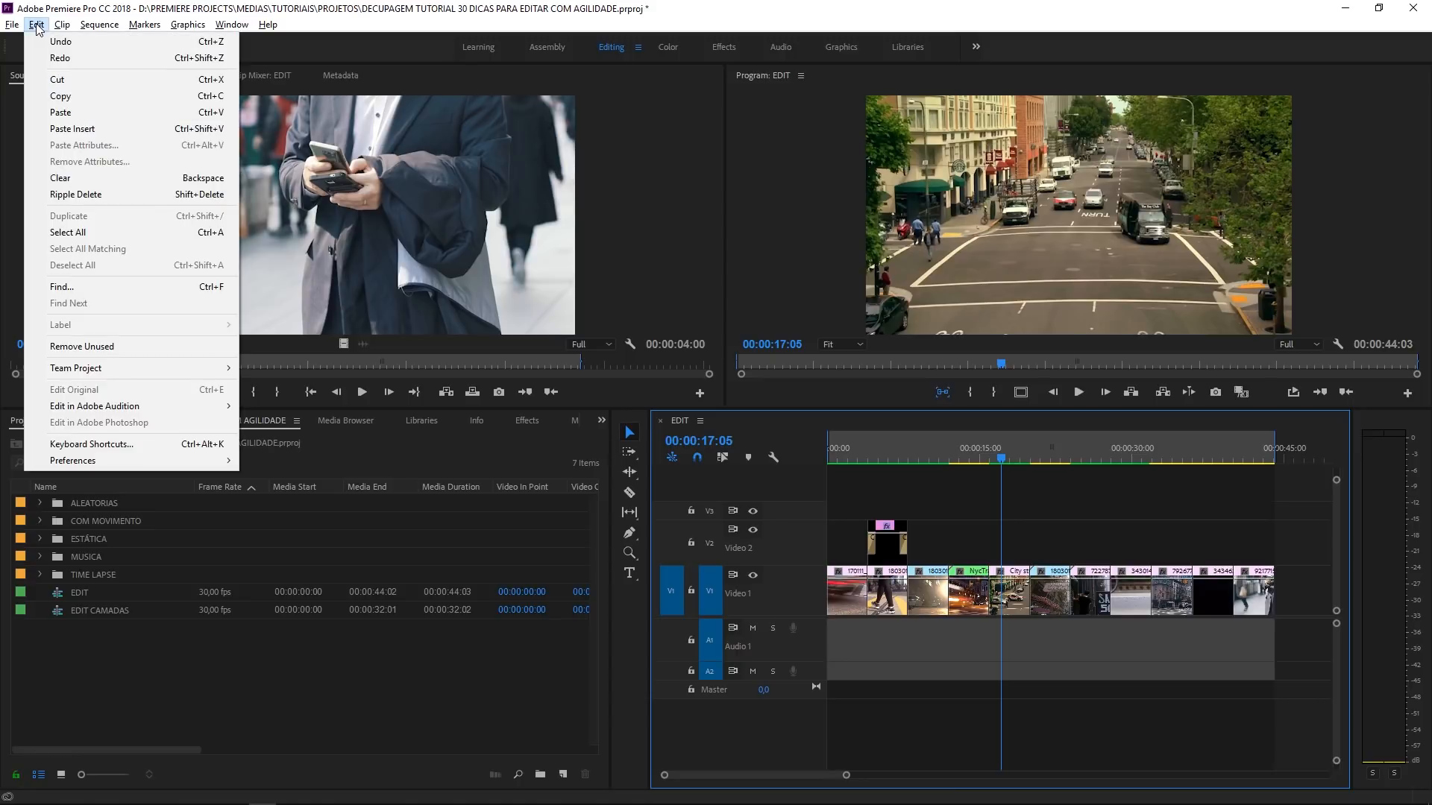
{"action": "left_click", "coordinate": [85, 446]}
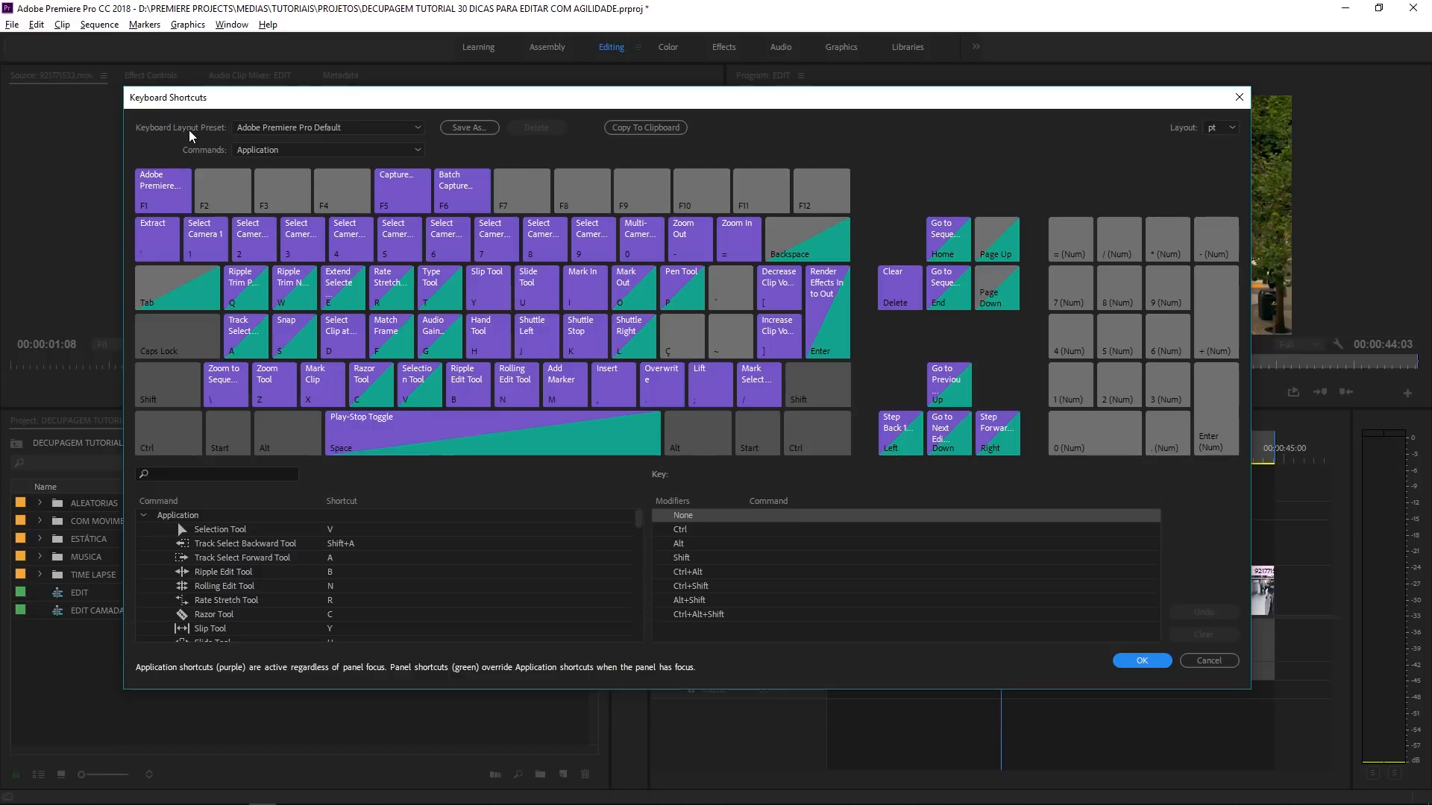
{"action": "left_click", "coordinate": [258, 131]}
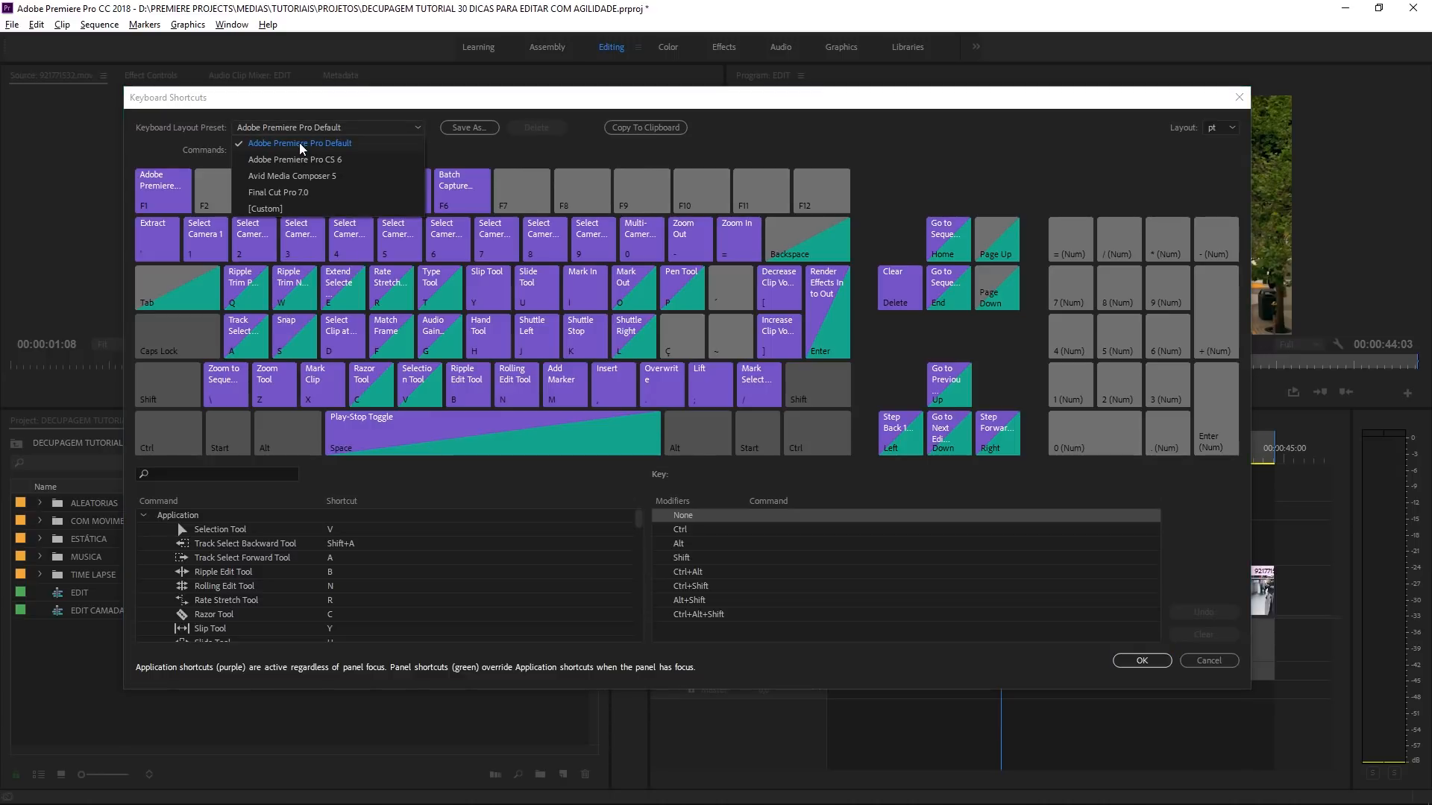
{"action": "left_click", "coordinate": [151, 149]}
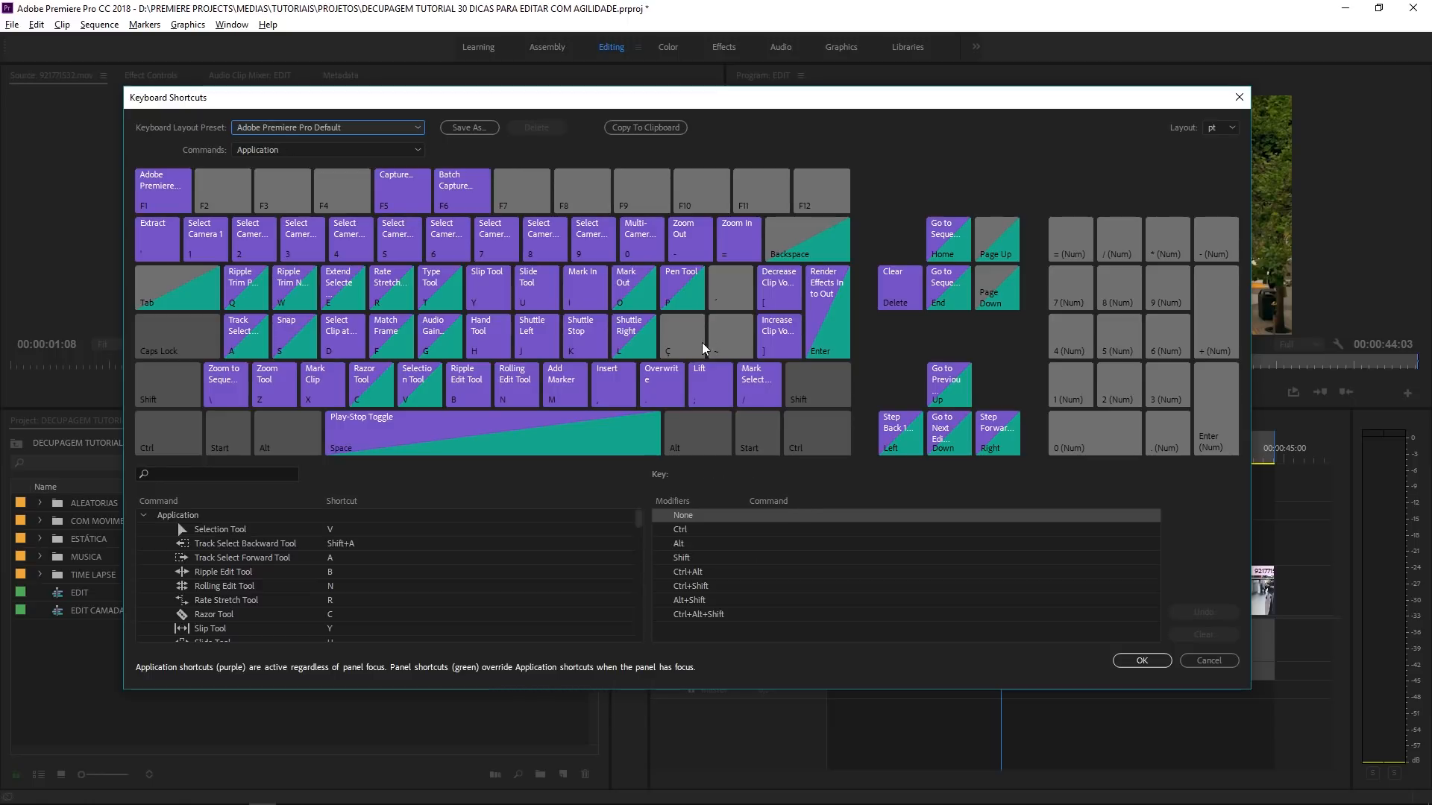
- Enlarge the Keyboard Shortcuts window and look through the Application commands and their assigned shortcuts
{"action": "left_click_drag", "start_coordinate": [1251, 689], "coordinate": [1413, 790]}
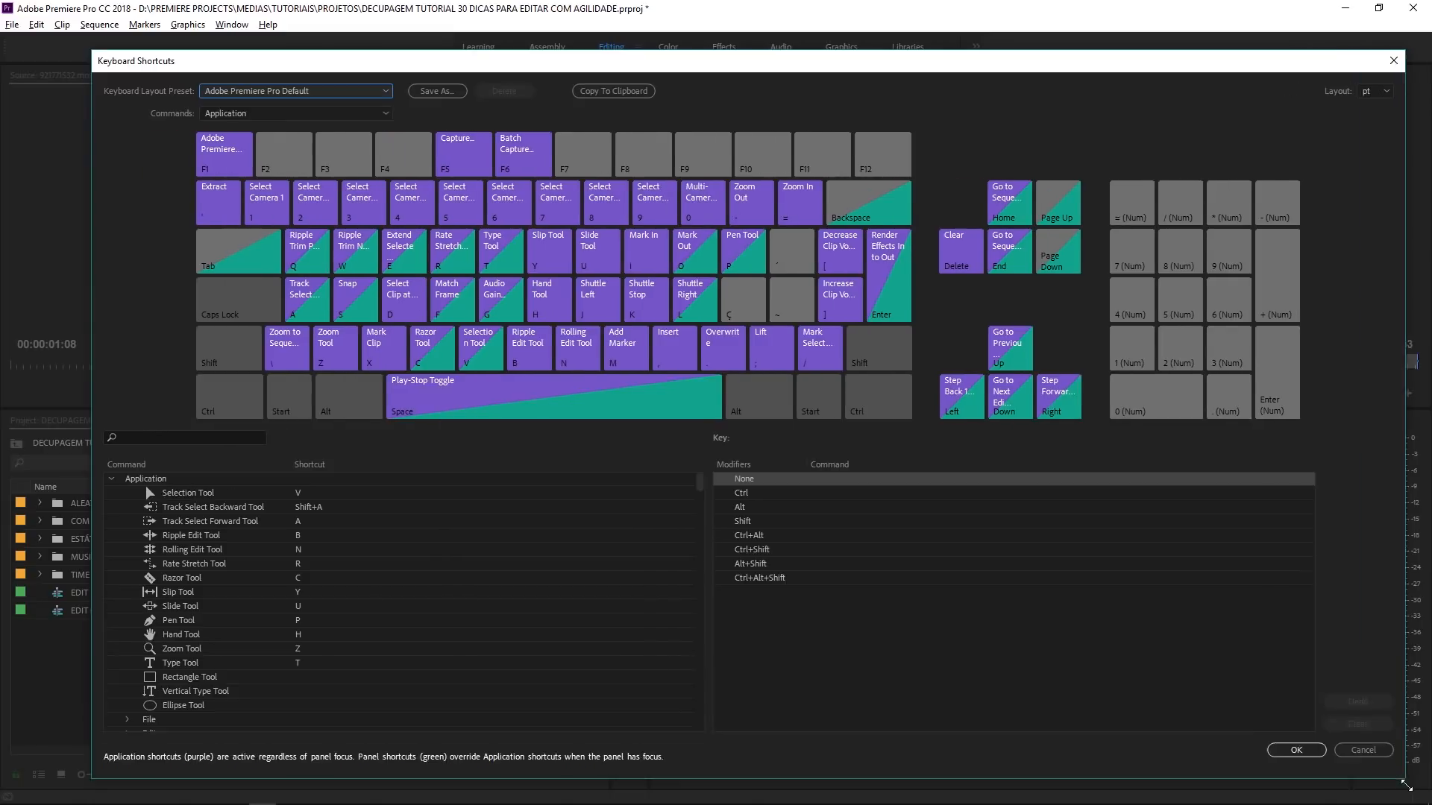
{"action": "left_click_drag", "start_coordinate": [612, 64], "coordinate": [572, 29]}
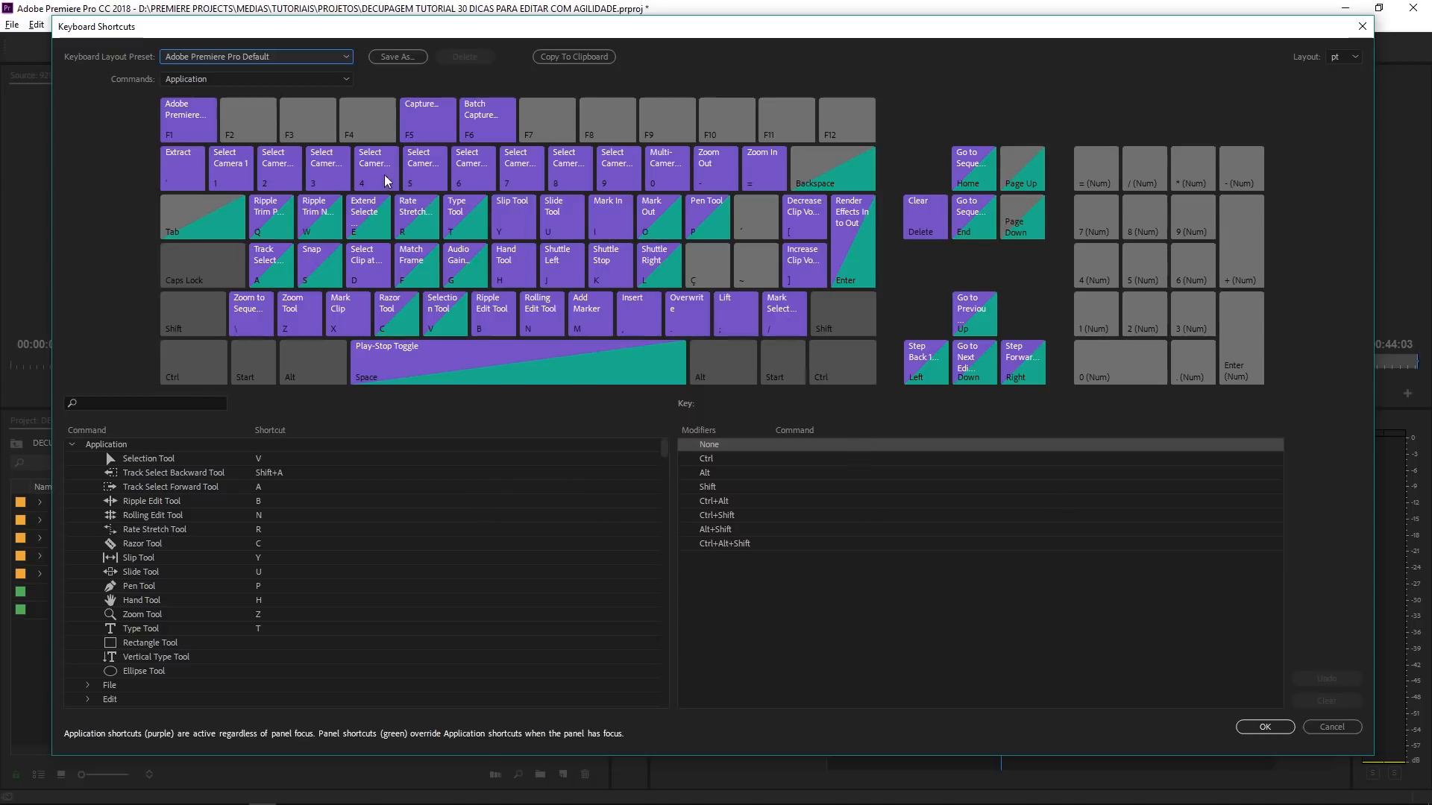
{"action": "scroll", "coordinate": [224, 533], "scroll_direction": "down", "scroll_amount": 2}
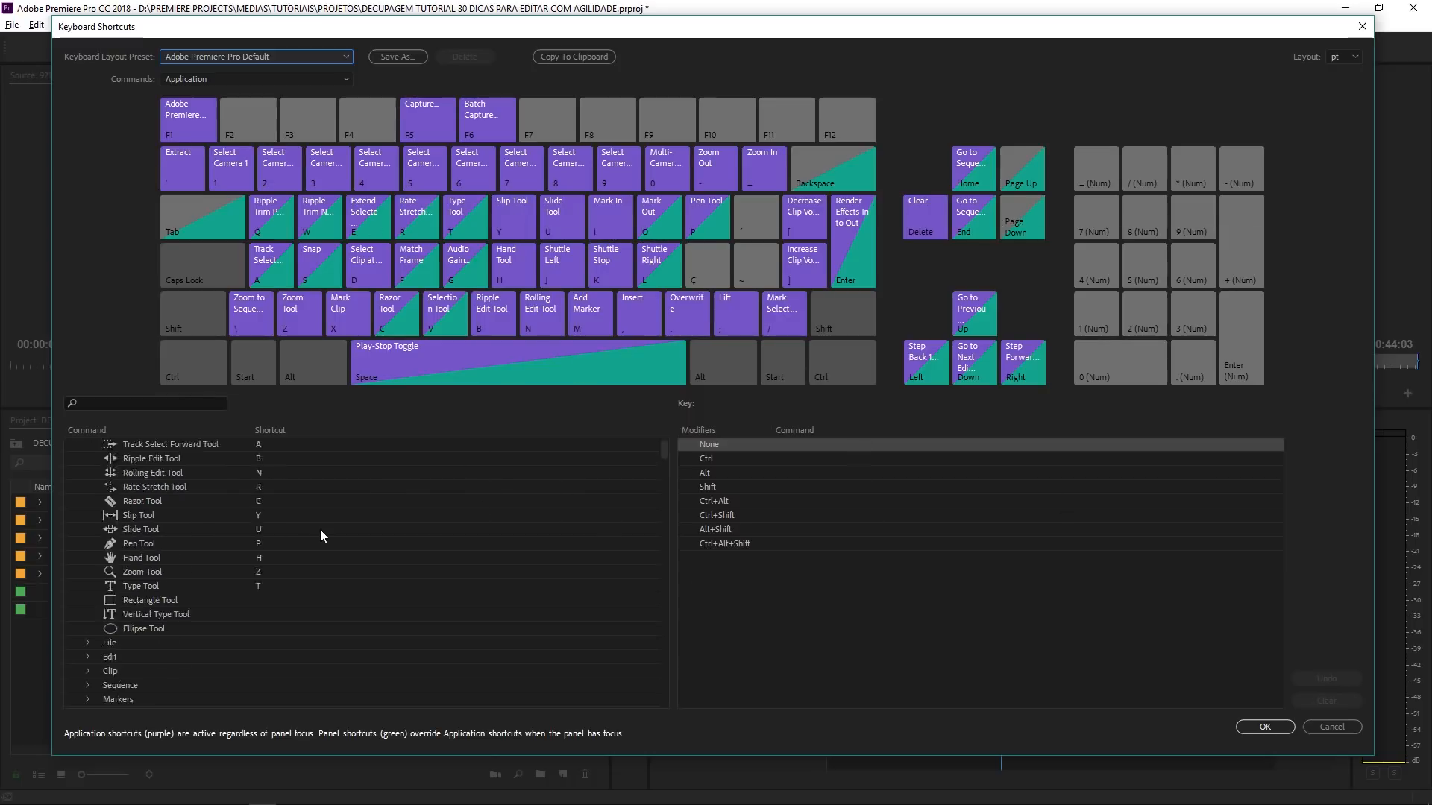
{"action": "scroll", "coordinate": [138, 597], "scroll_direction": "down", "scroll_amount": 4}
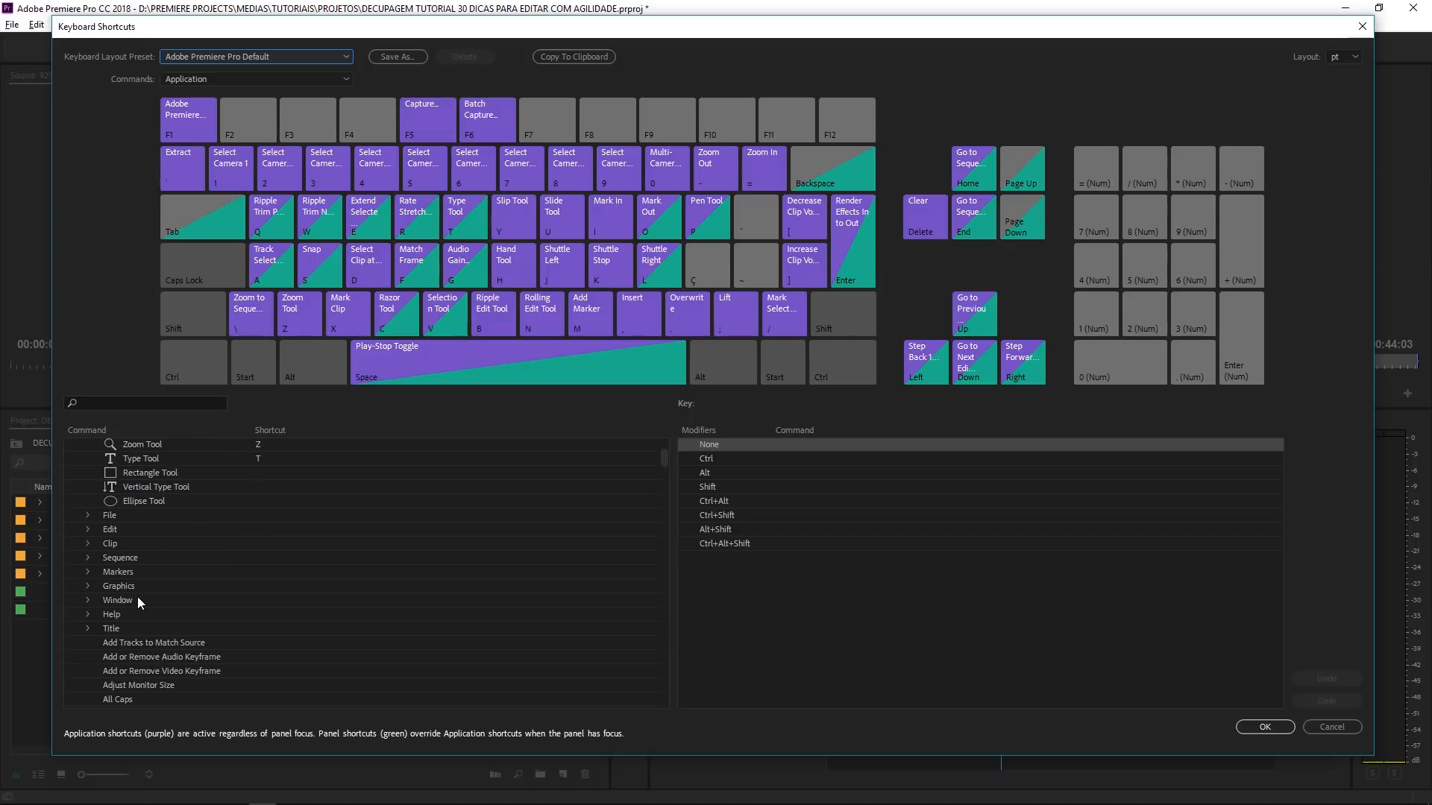
{"action": "scroll", "coordinate": [179, 585], "scroll_direction": "down", "scroll_amount": 15}
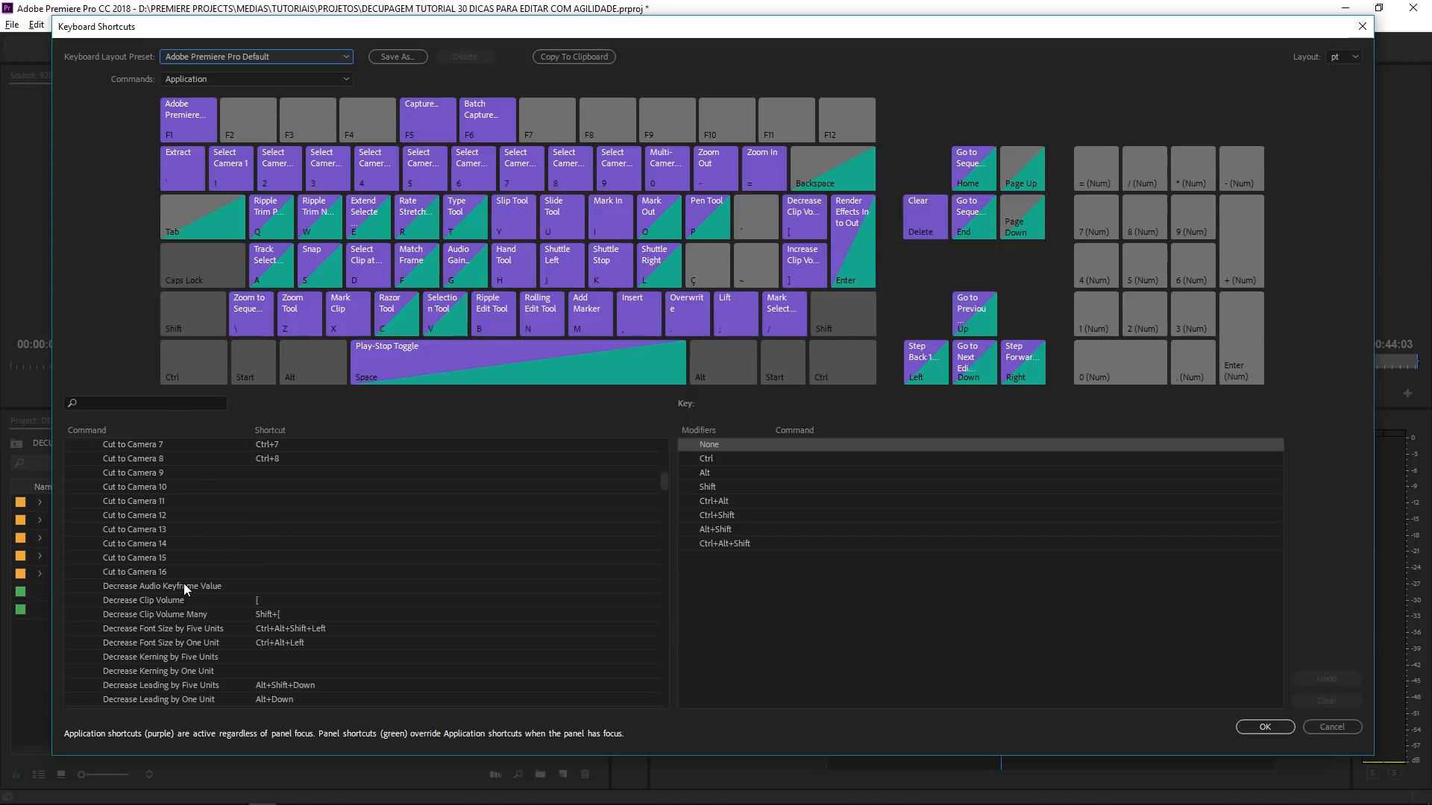
{"action": "scroll", "coordinate": [188, 580], "scroll_direction": "up", "scroll_amount": 20}
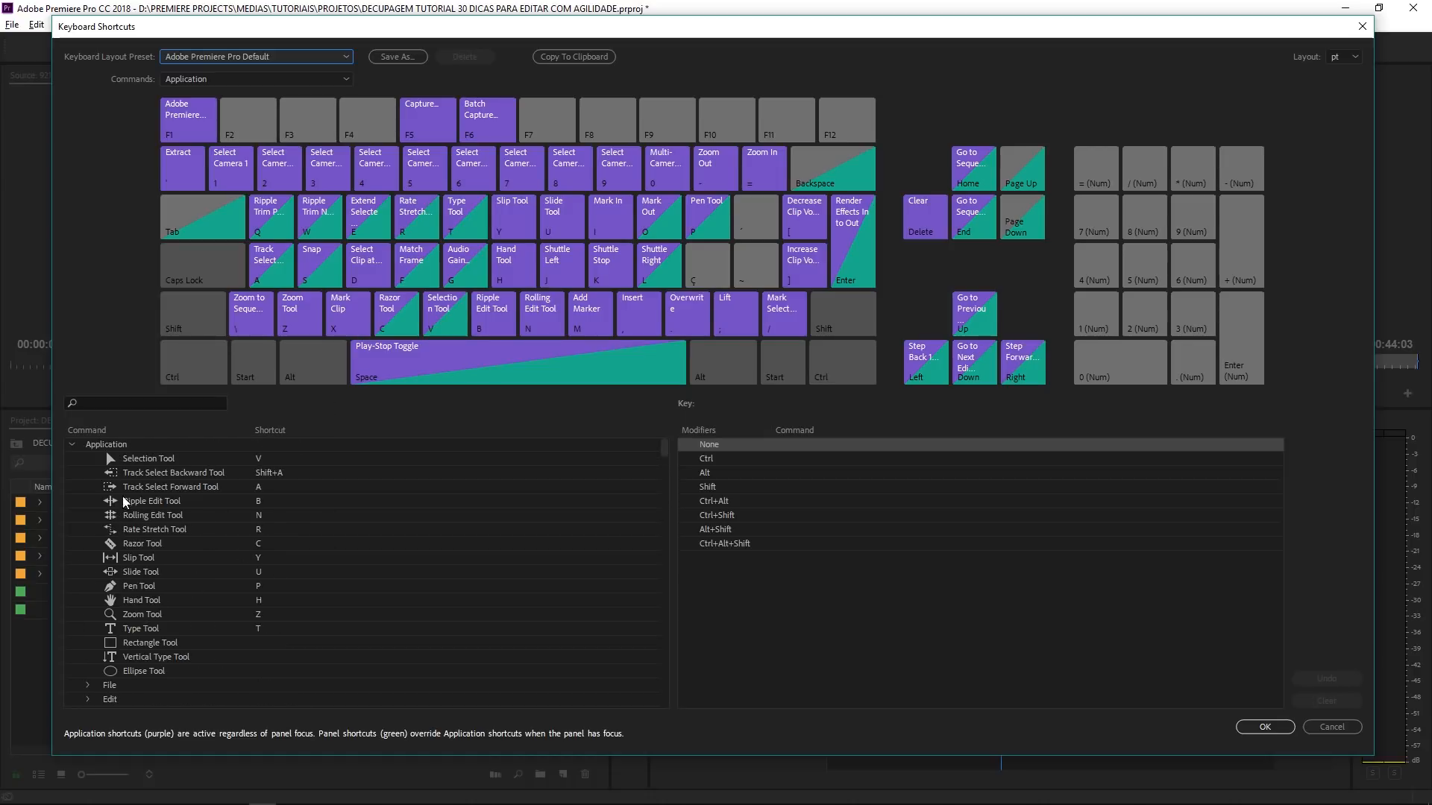
- Try F2 as the Selection Tool's shortcut in place of V, and restore V
{"action": "left_click", "coordinate": [150, 459]}
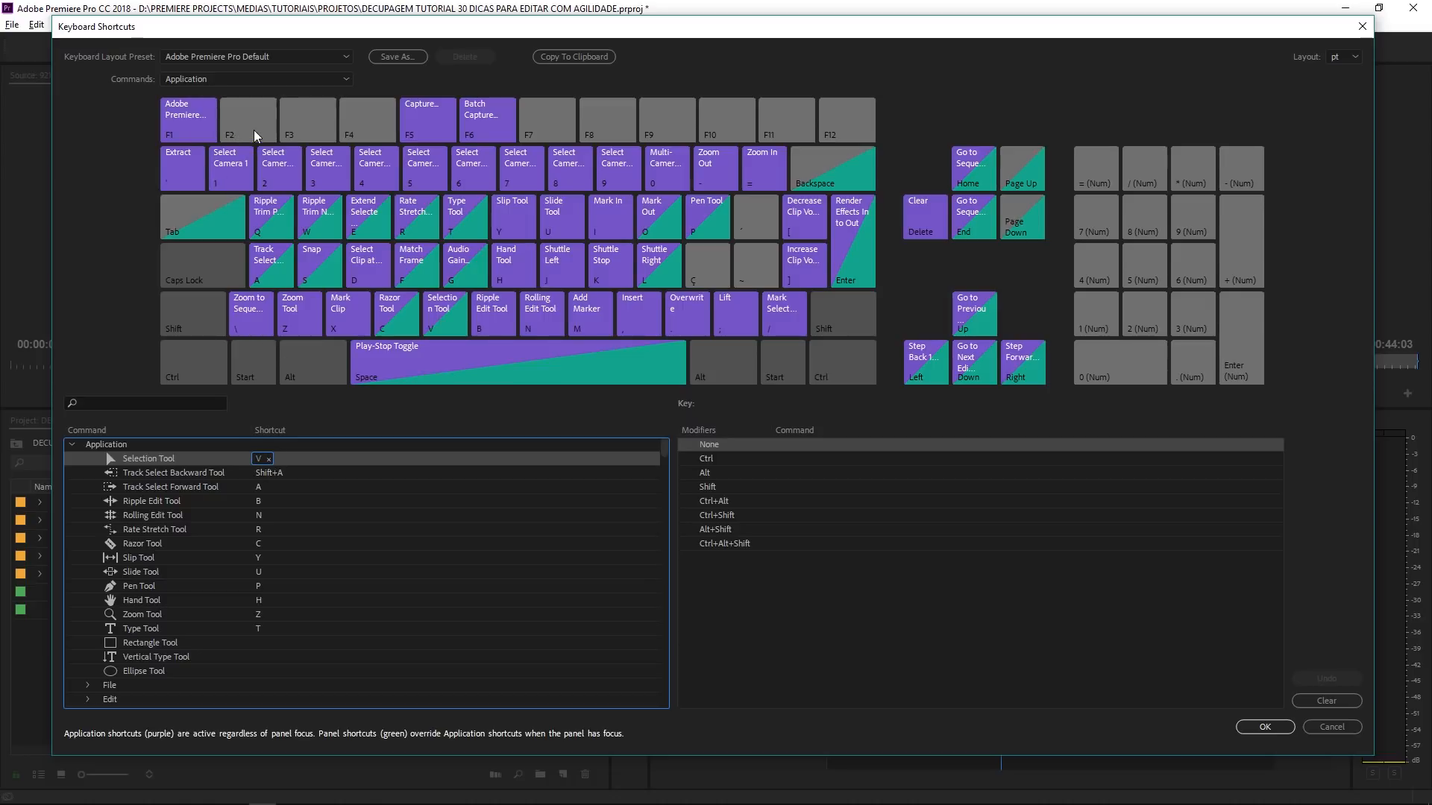
{"action": "left_click", "coordinate": [270, 461]}
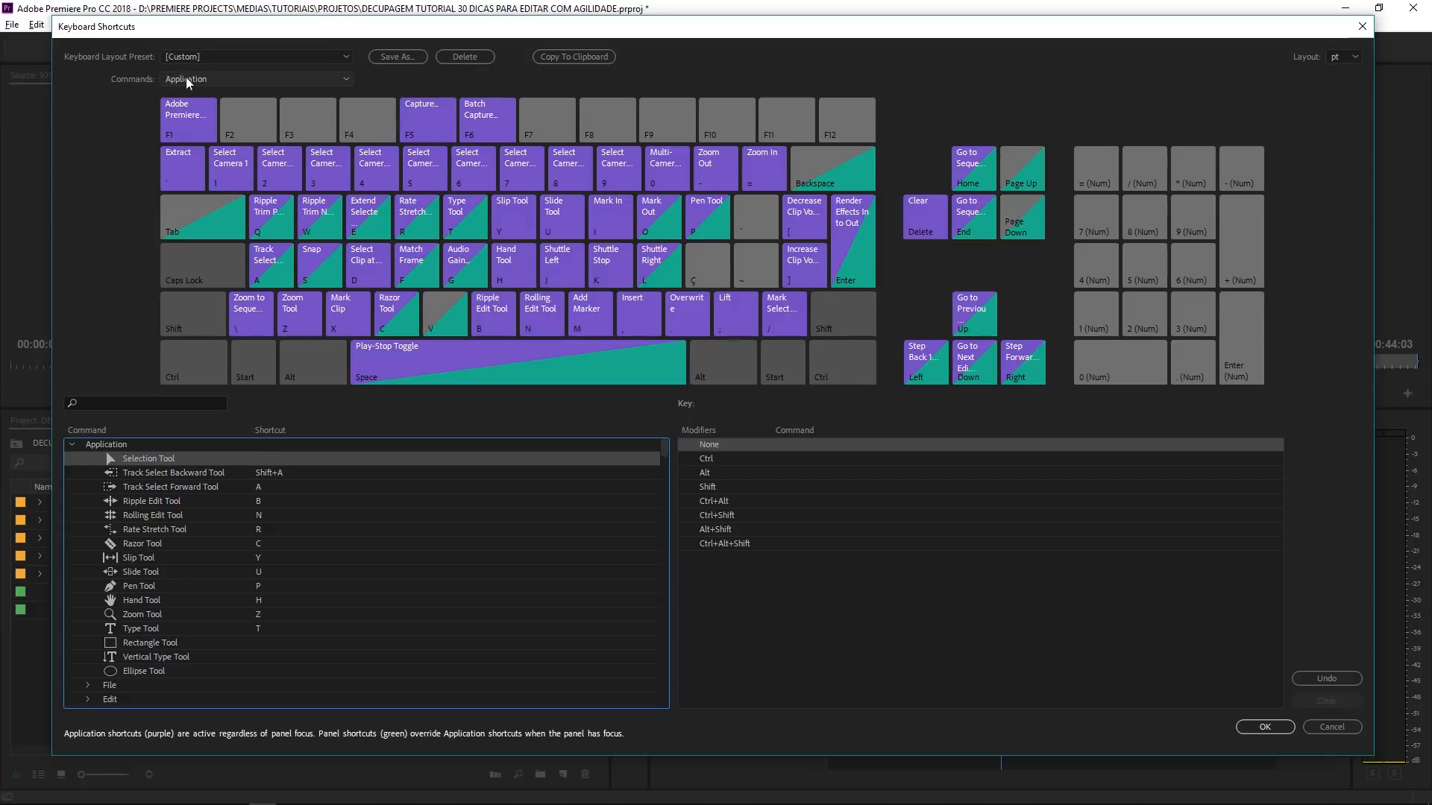
{"action": "left_click", "coordinate": [265, 459]}
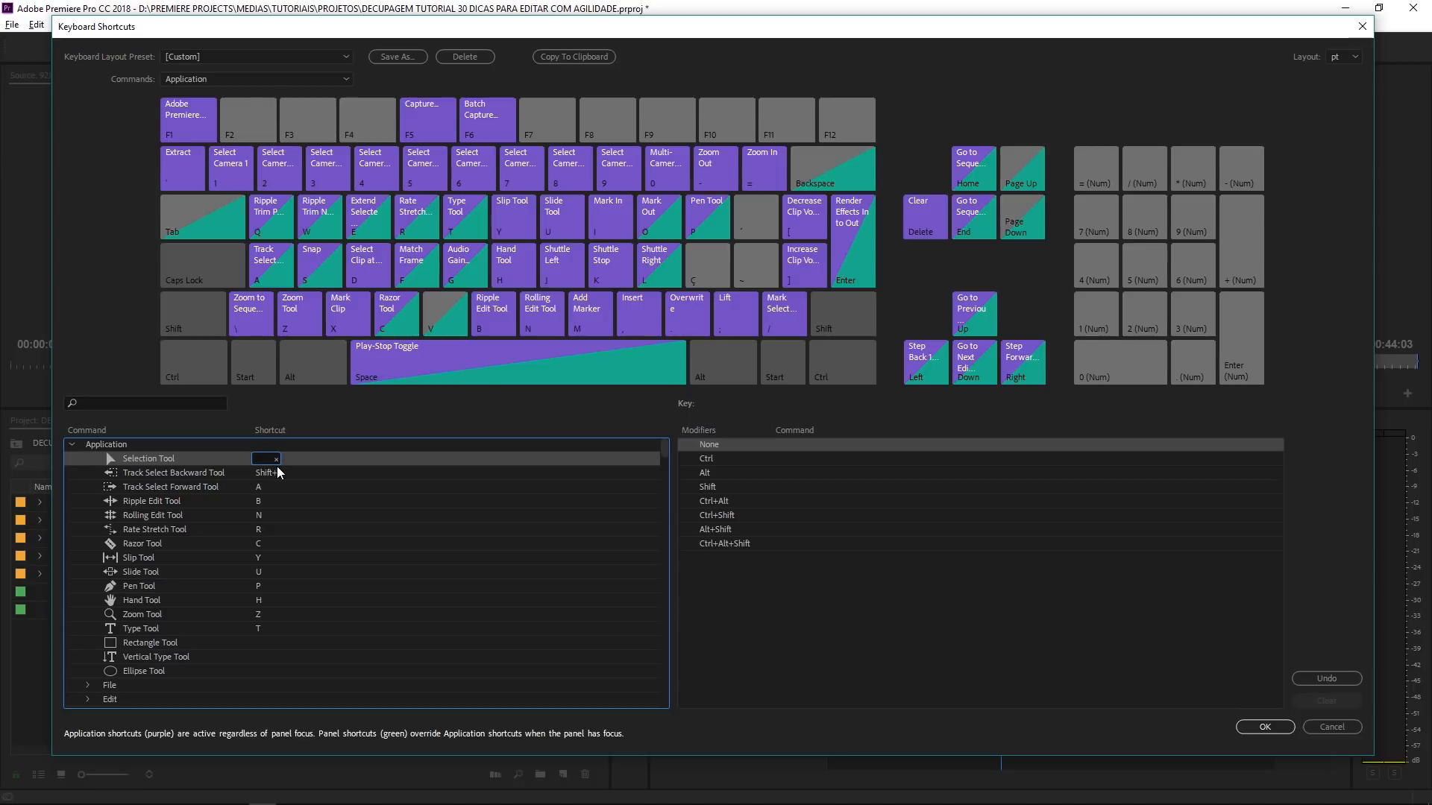
{"action": "key", "text": "F2"}
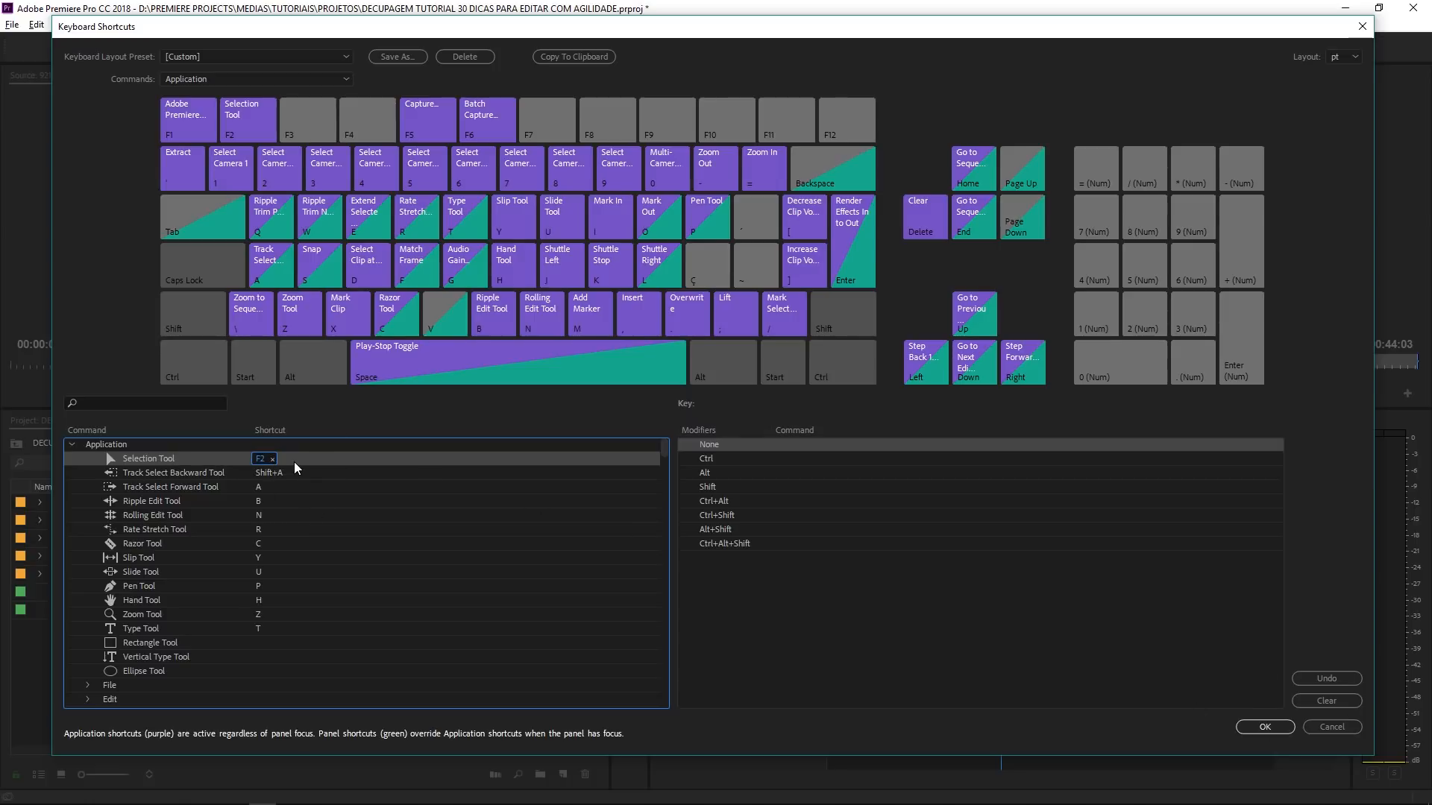
{"action": "left_click", "coordinate": [273, 460]}
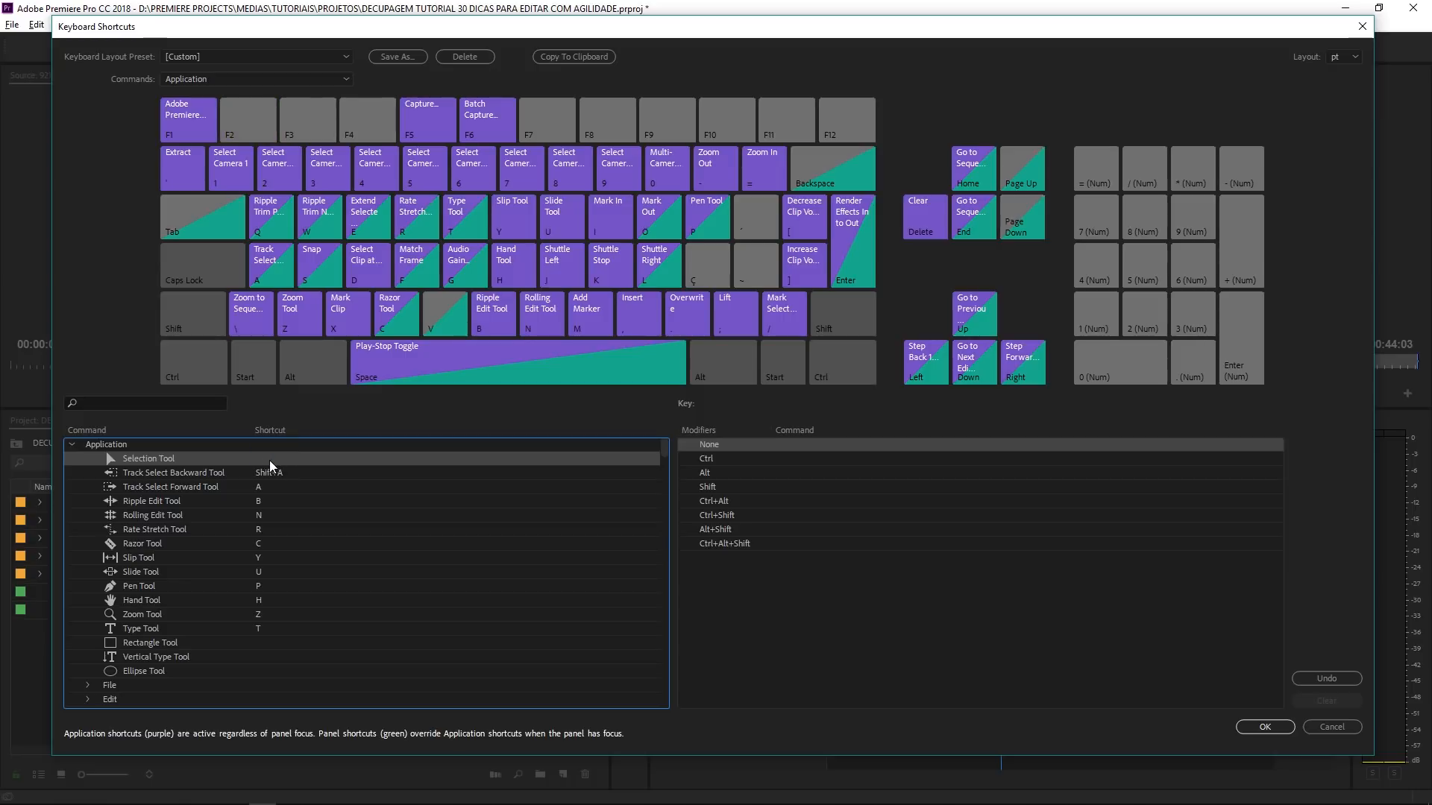
{"action": "key", "text": "v"}
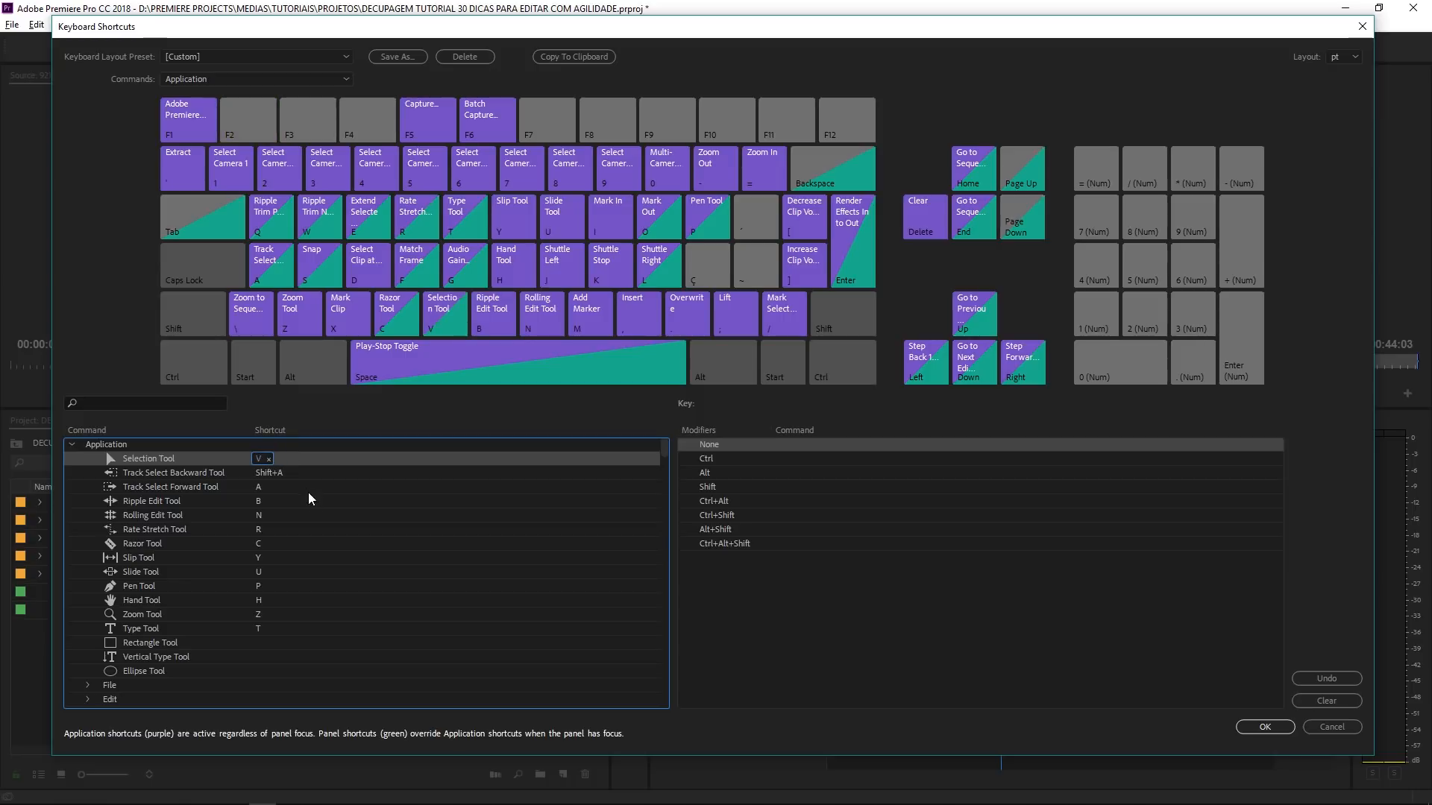
- Reassign the Selection Tool's shortcut from V to F2 and clear the F2 assignment
{"action": "left_click", "coordinate": [270, 460]}
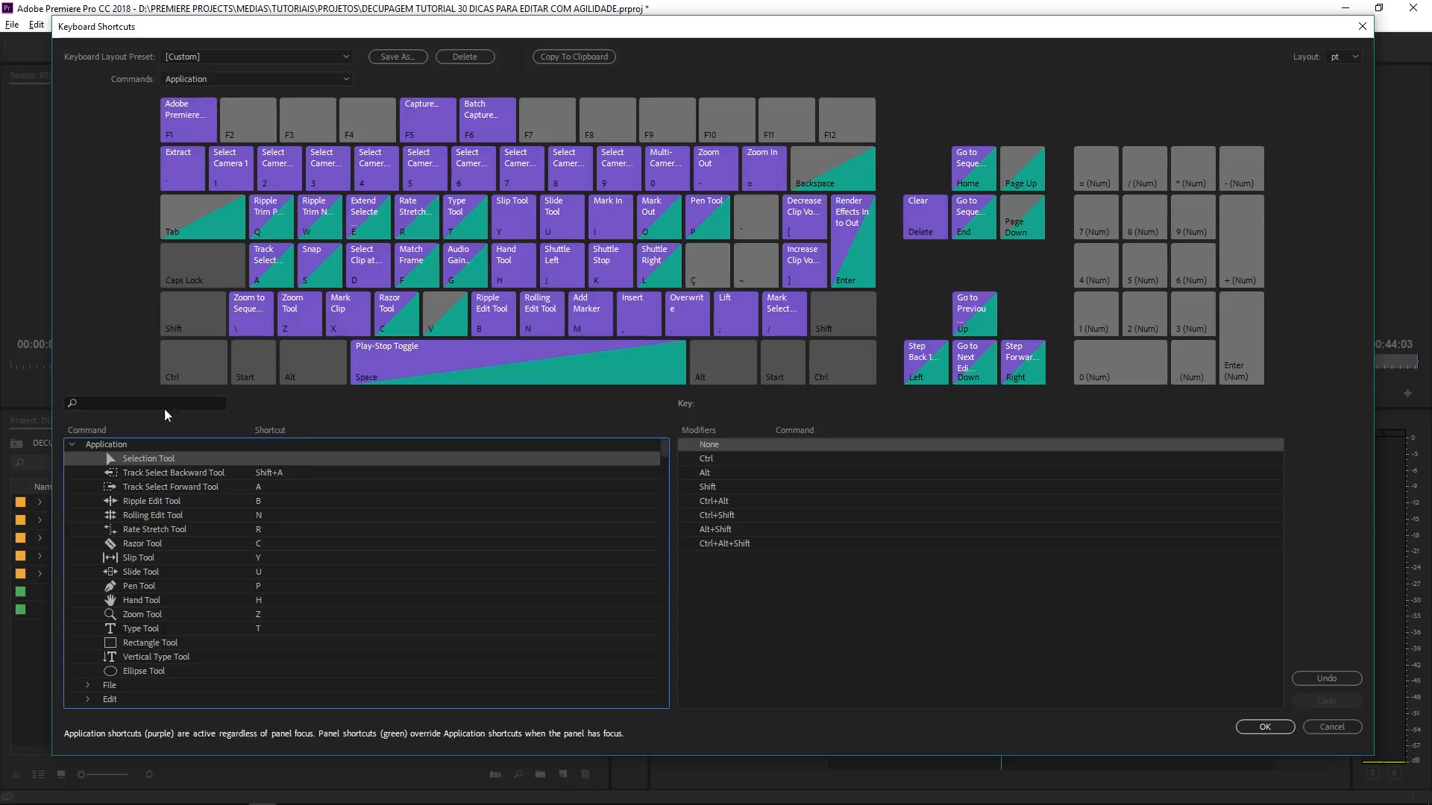
{"action": "left_click", "coordinate": [242, 131]}
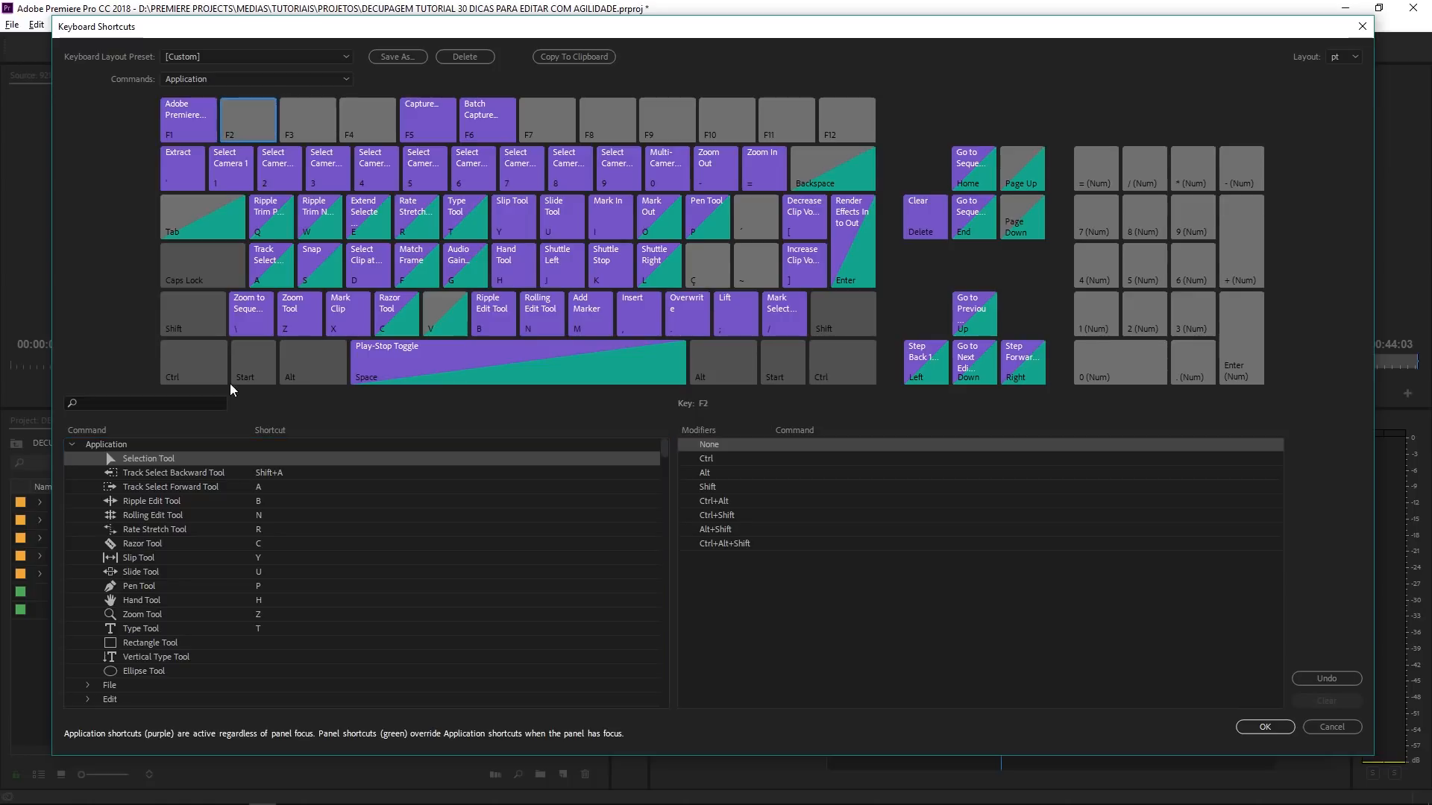
{"action": "left_click", "coordinate": [265, 459]}
{"action": "left_click", "coordinate": [265, 460]}
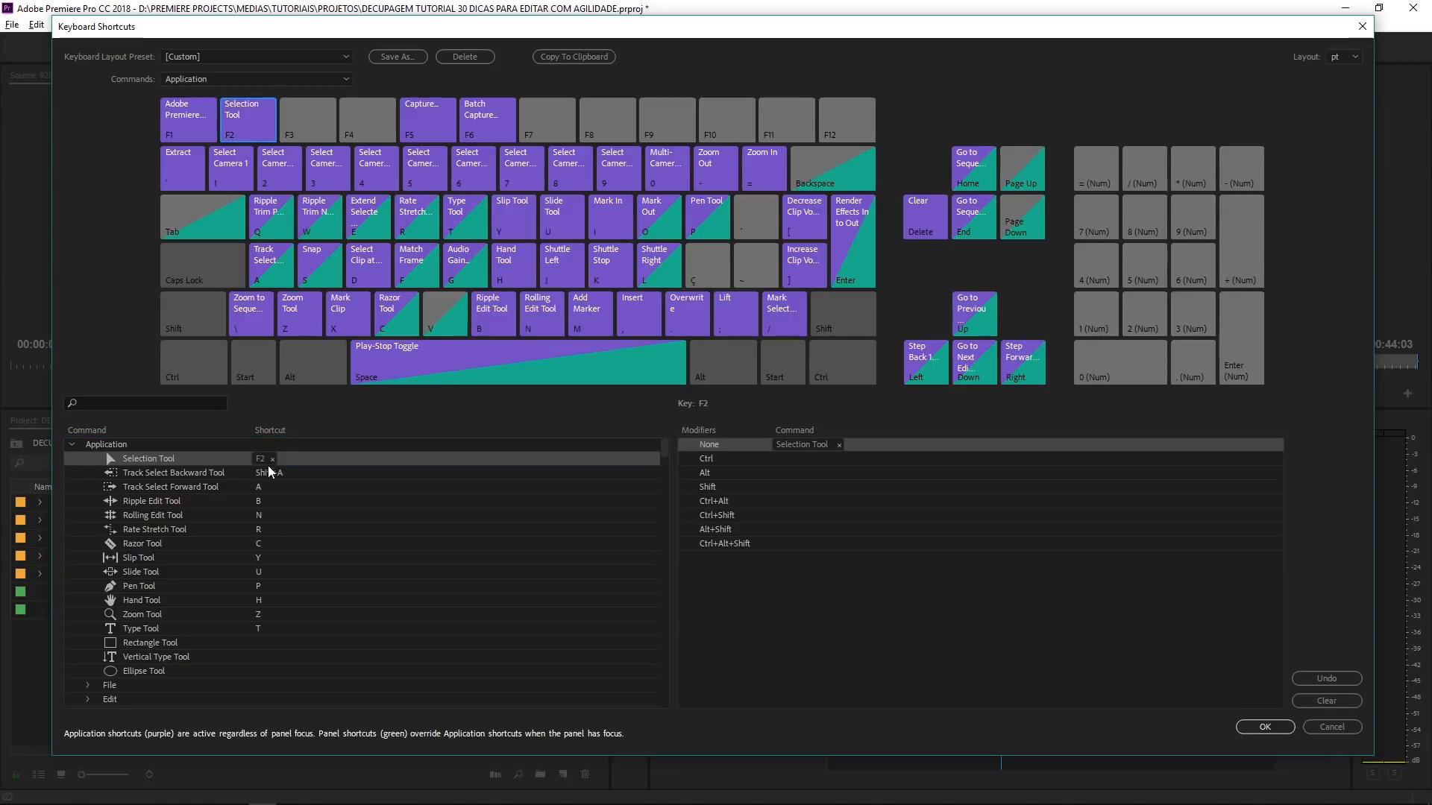
{"action": "key", "text": "F2"}
{"action": "left_click", "coordinate": [271, 459]}
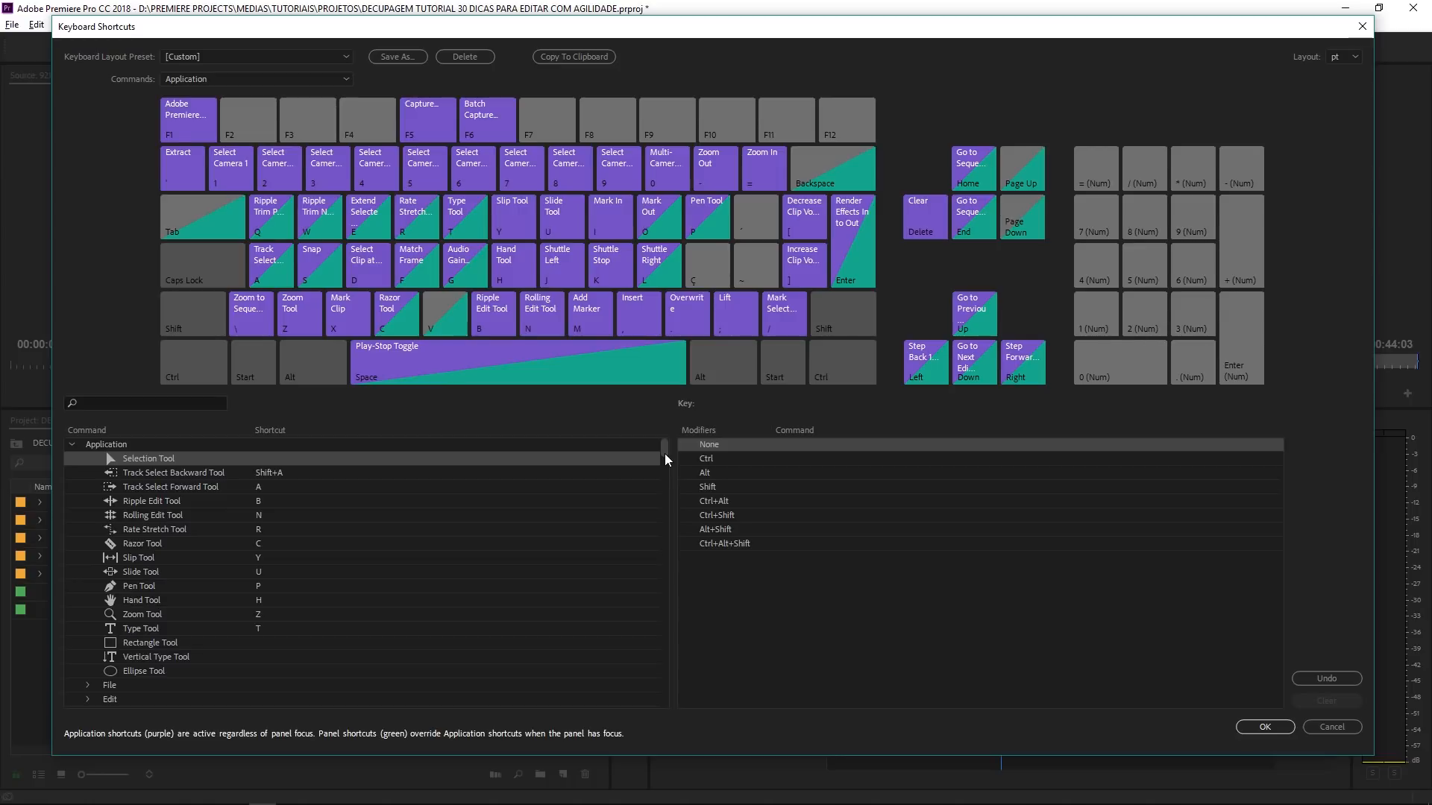
- Assign Ç as the shortcut for Toggle Source/Program Monitor Focus and accept the keyboard shortcut changes
{"action": "left_click_drag", "start_coordinate": [665, 449], "coordinate": [667, 647]}
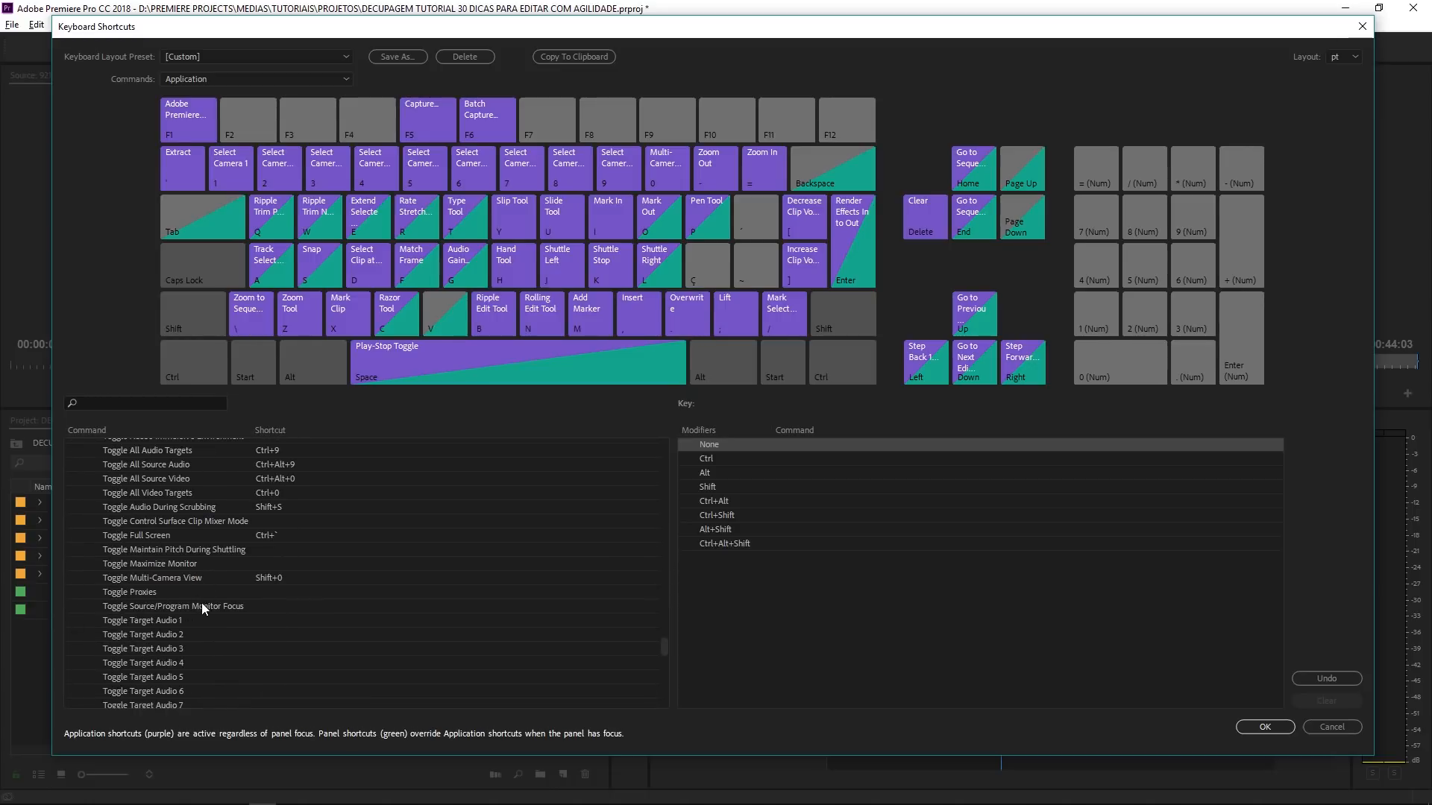
{"action": "left_click", "coordinate": [201, 606]}
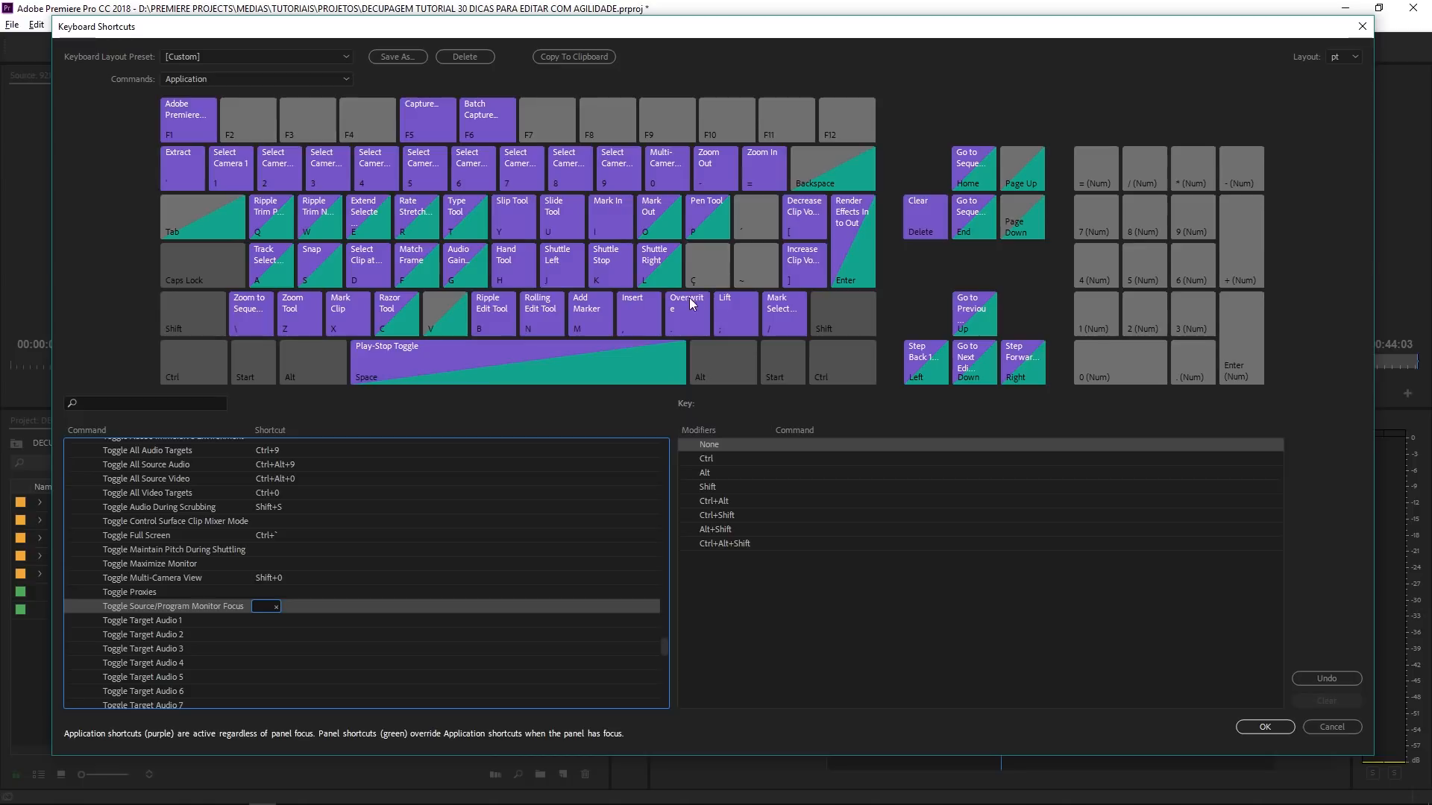
{"action": "left_click_drag", "start_coordinate": [705, 270], "coordinate": [270, 616]}
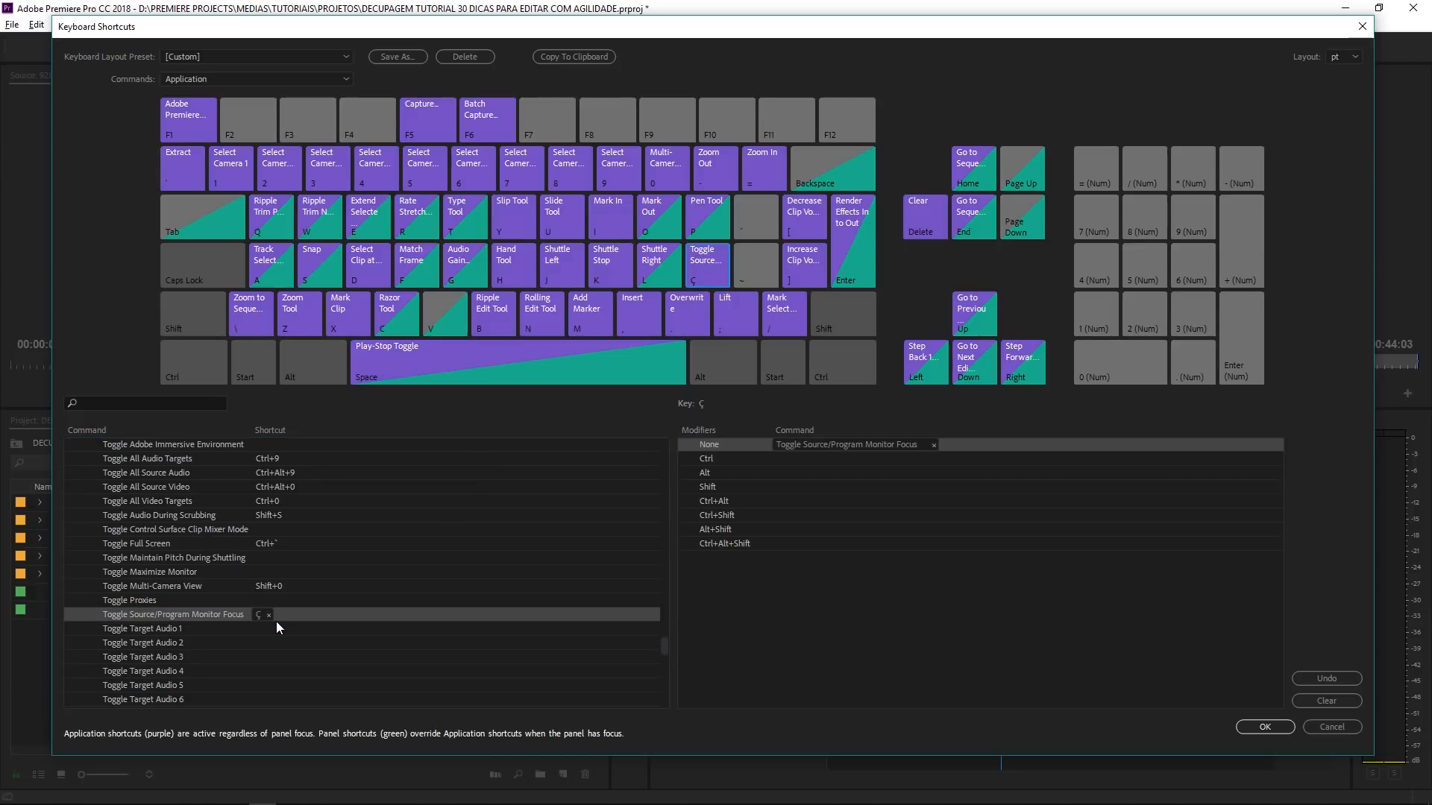
{"action": "left_click", "coordinate": [269, 616]}
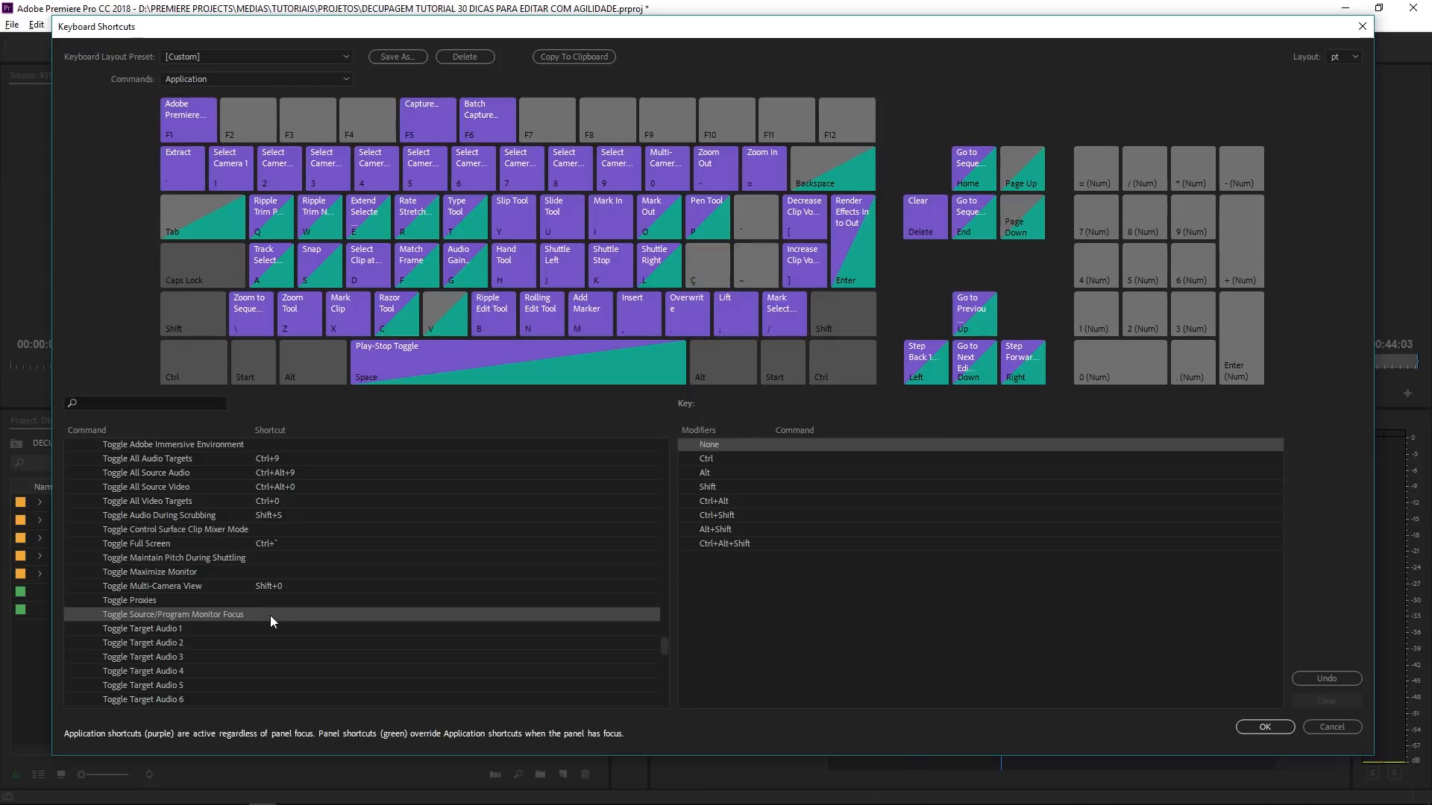
{"action": "left_click", "coordinate": [270, 616]}
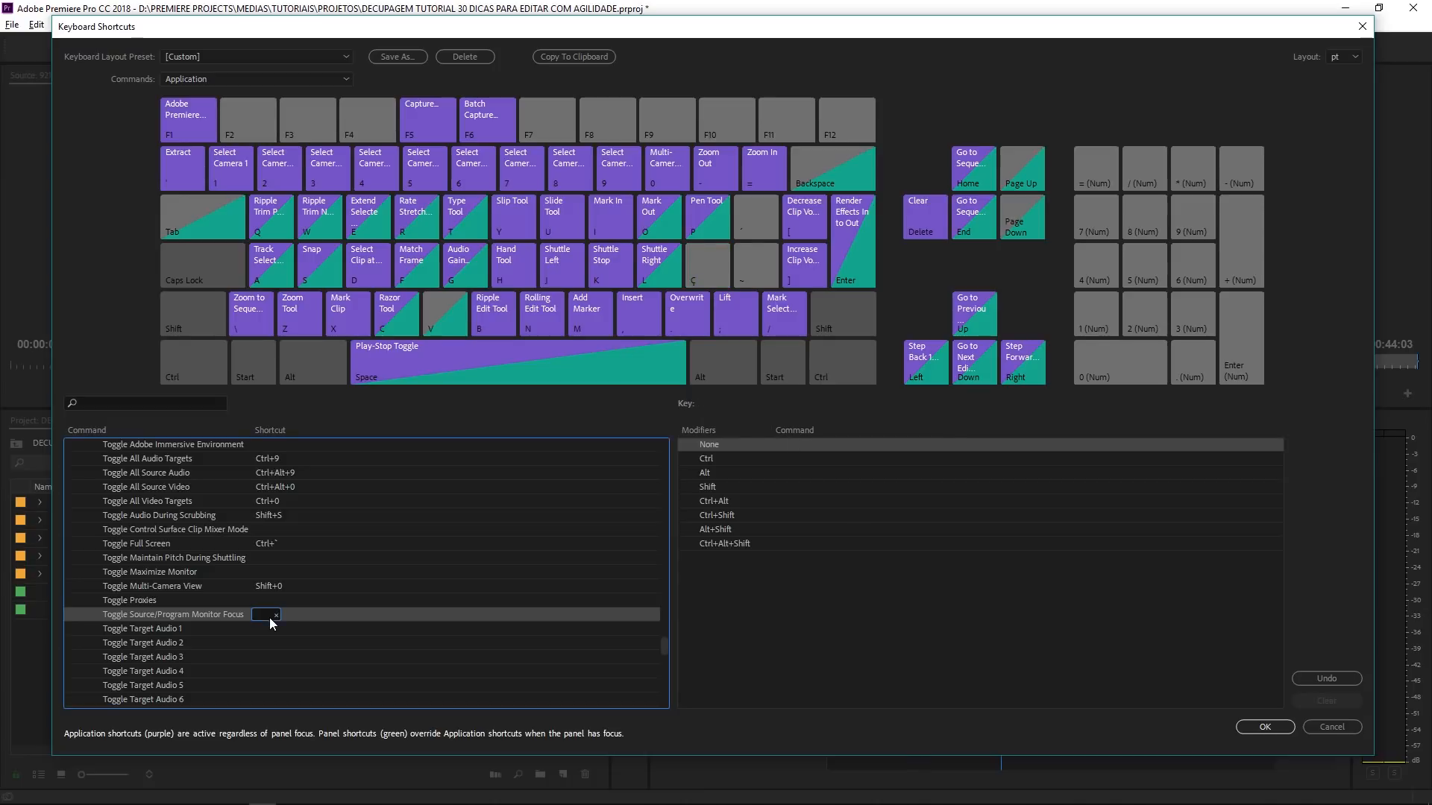
{"action": "key", "text": "ccedilla"}
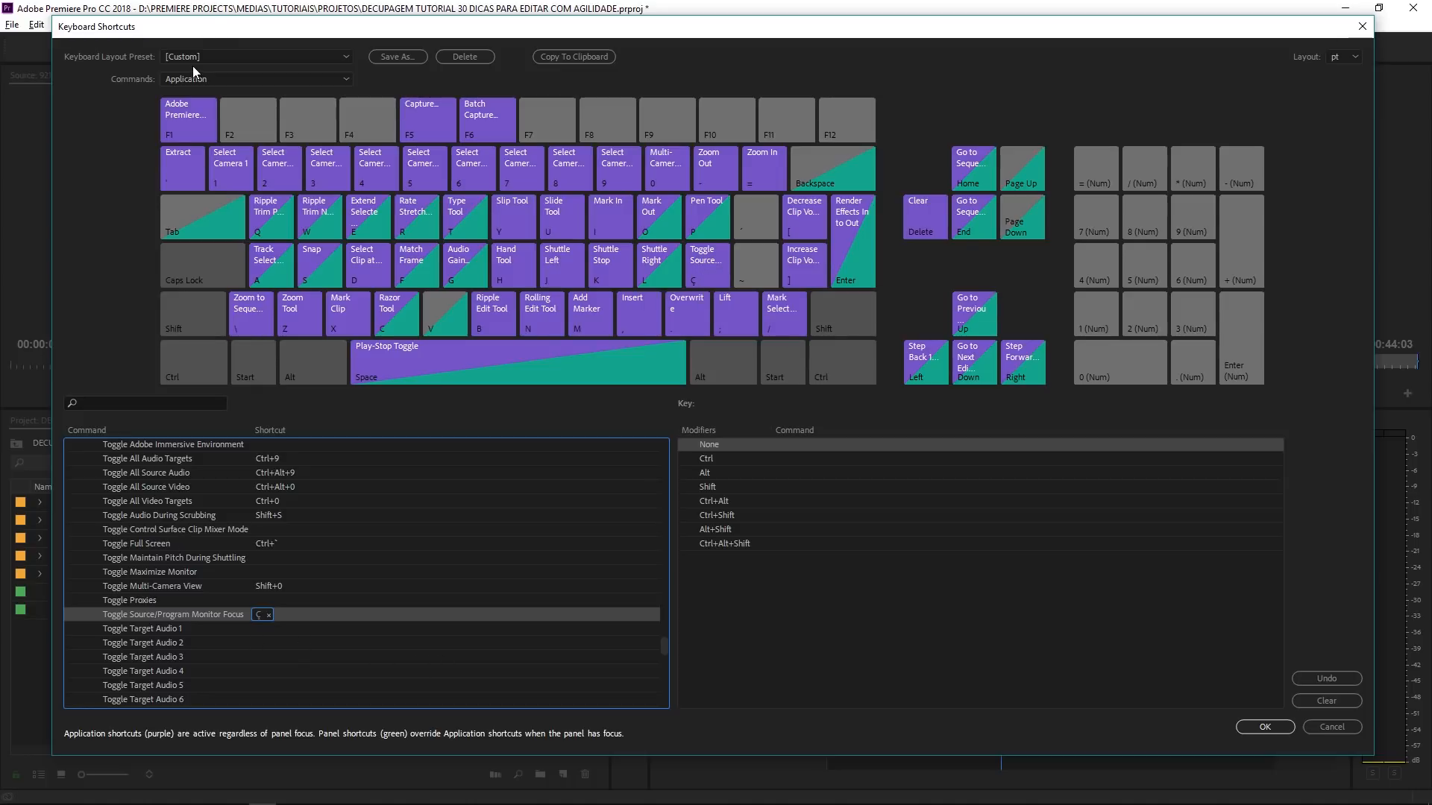
{"action": "left_click", "coordinate": [1266, 727]}
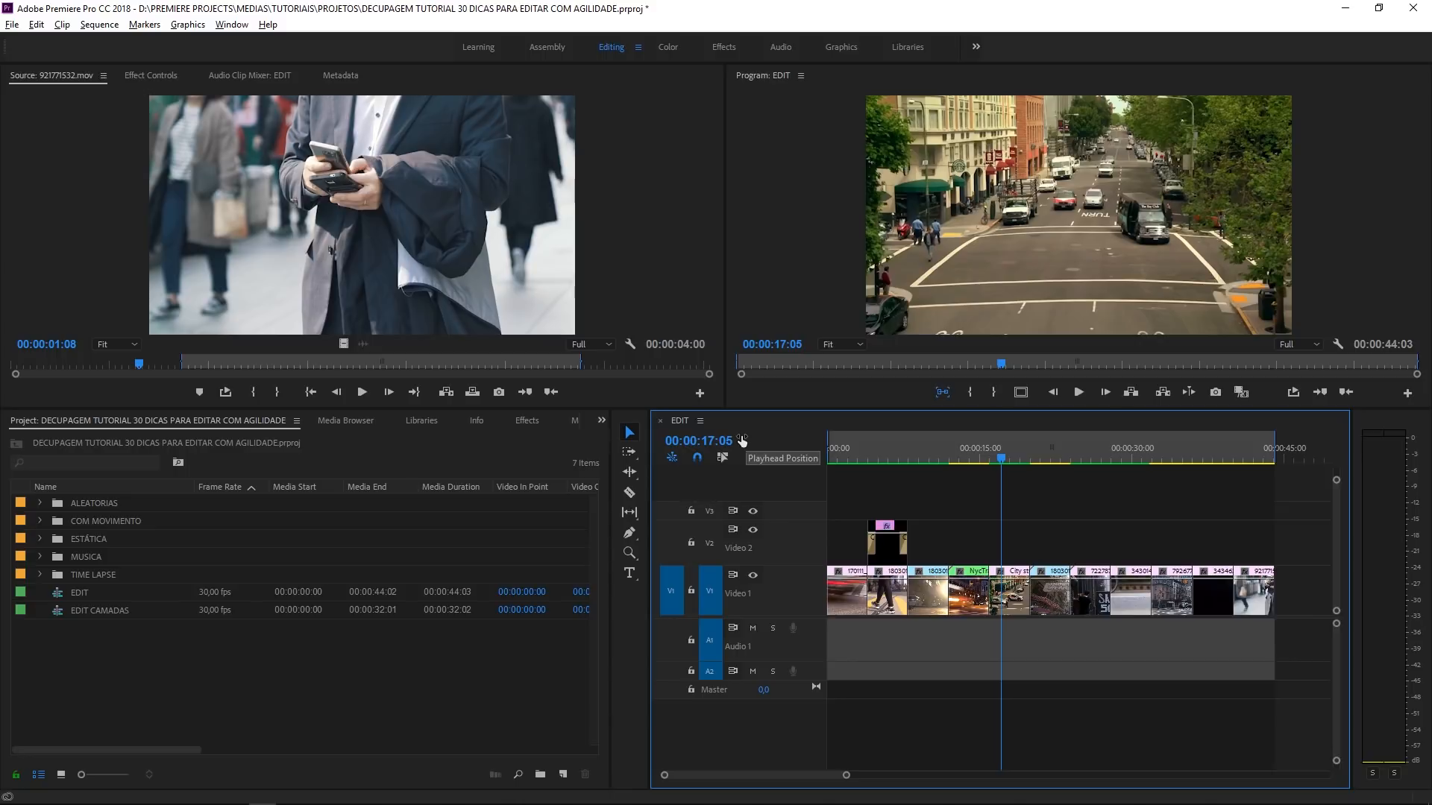
- Switch focus to the Source monitor and play 921771532.mov forward, stopping at 00:00:02:12
{"action": "key", "text": "shift+2"}
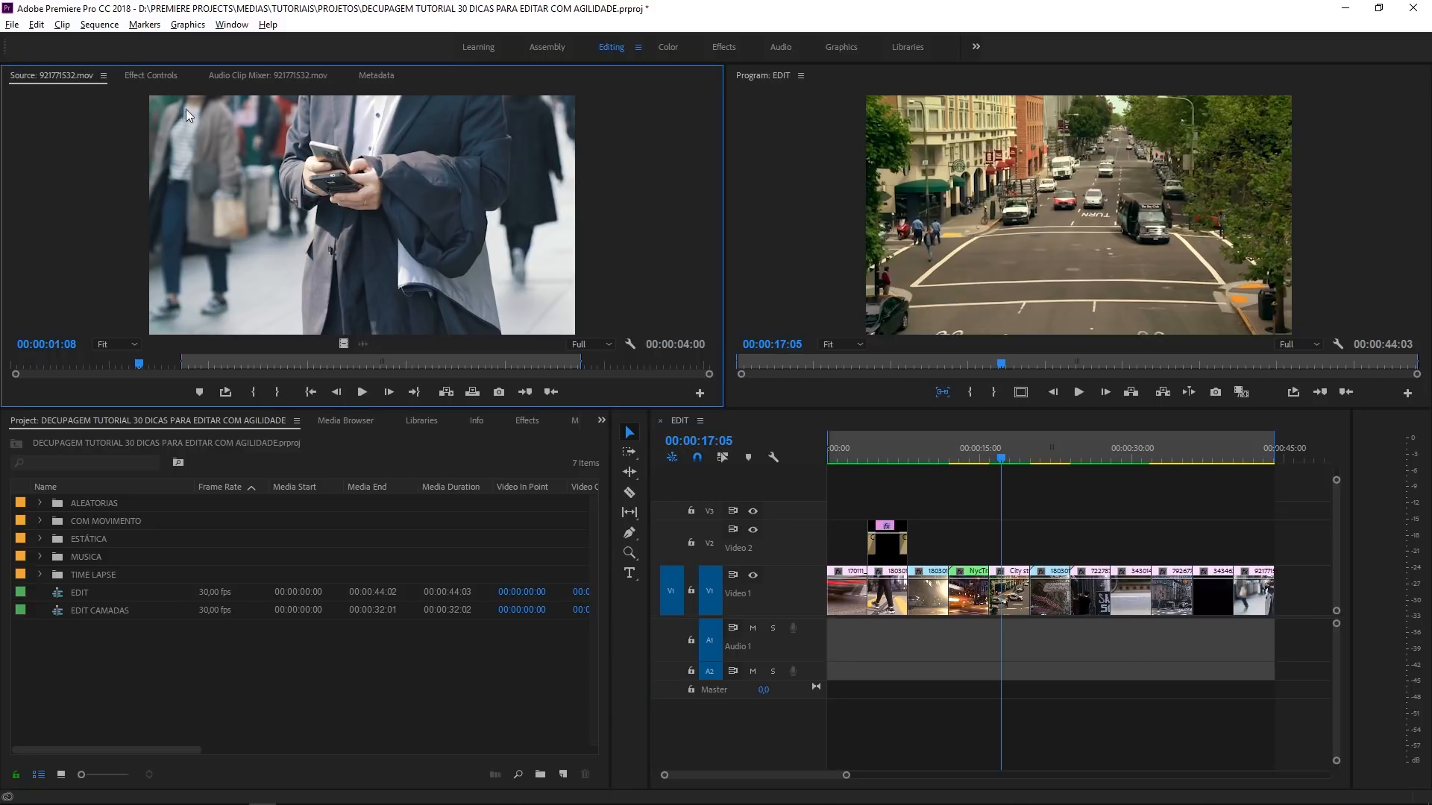
{"action": "key", "text": "space"}
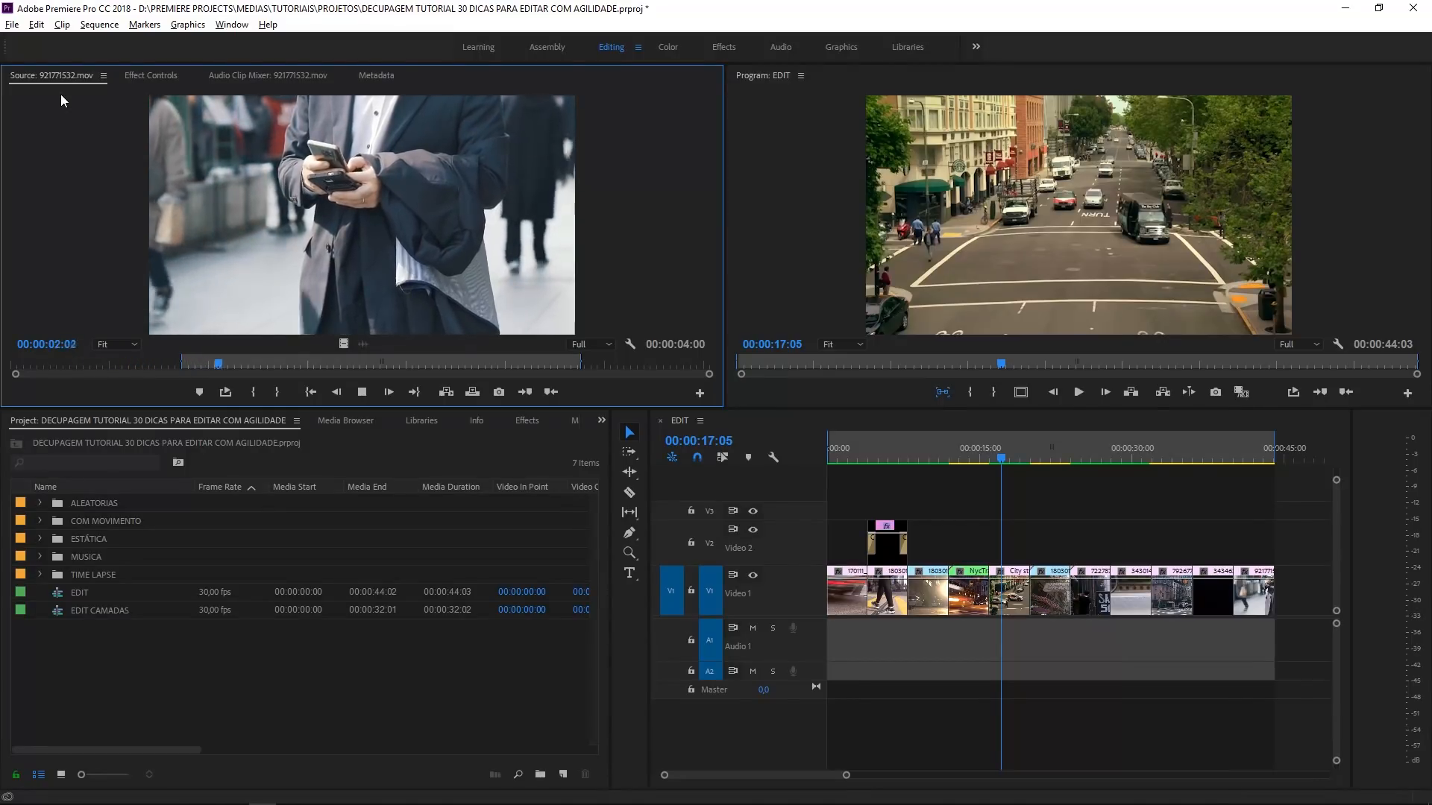
{"action": "key", "text": "space"}
- Toggle focus to the Program monitor, play the EDIT sequence forward and in reverse, and stop at 00:00:17:01
{"action": "key", "text": "shift+4"}
{"action": "key", "text": "space"}
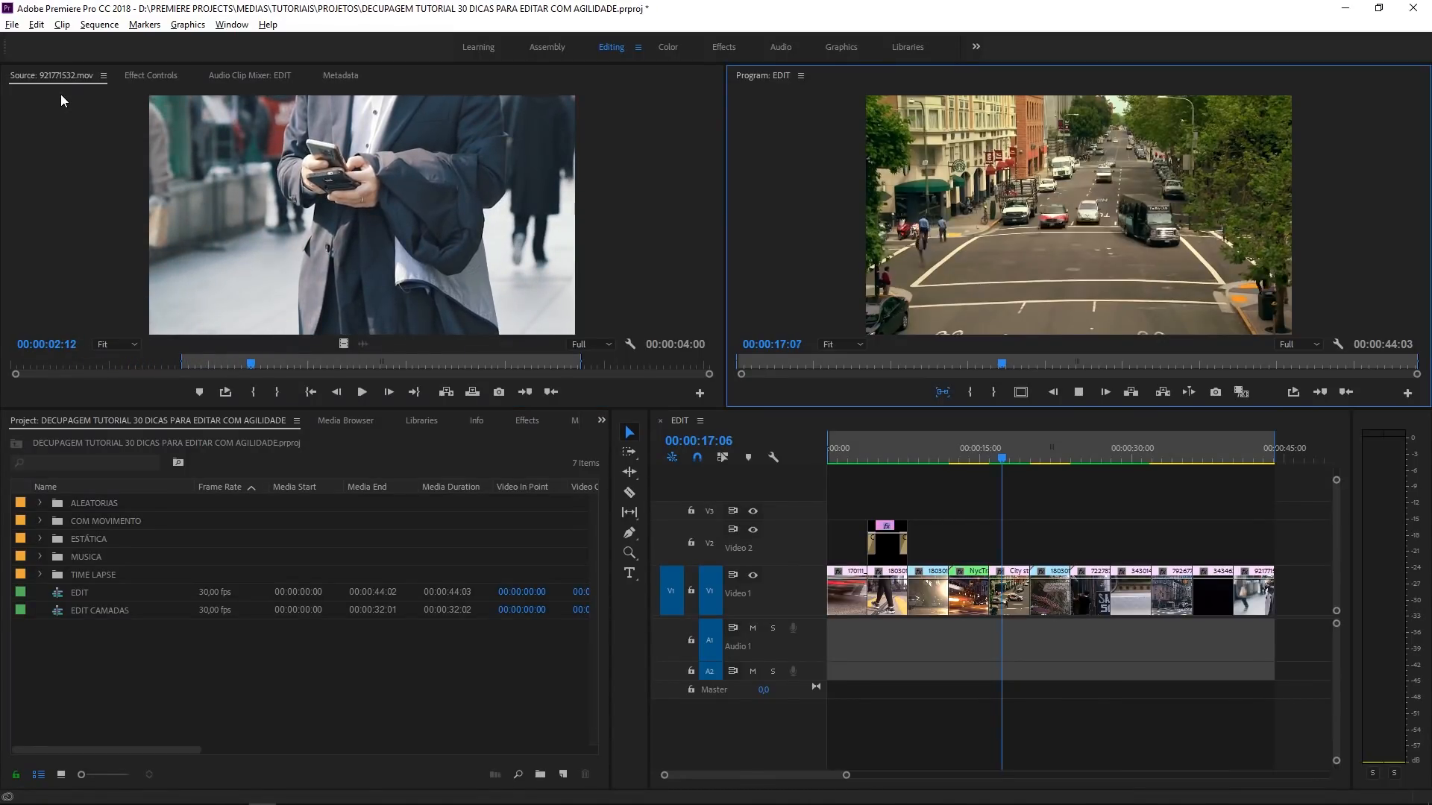
{"action": "key", "text": "j"}
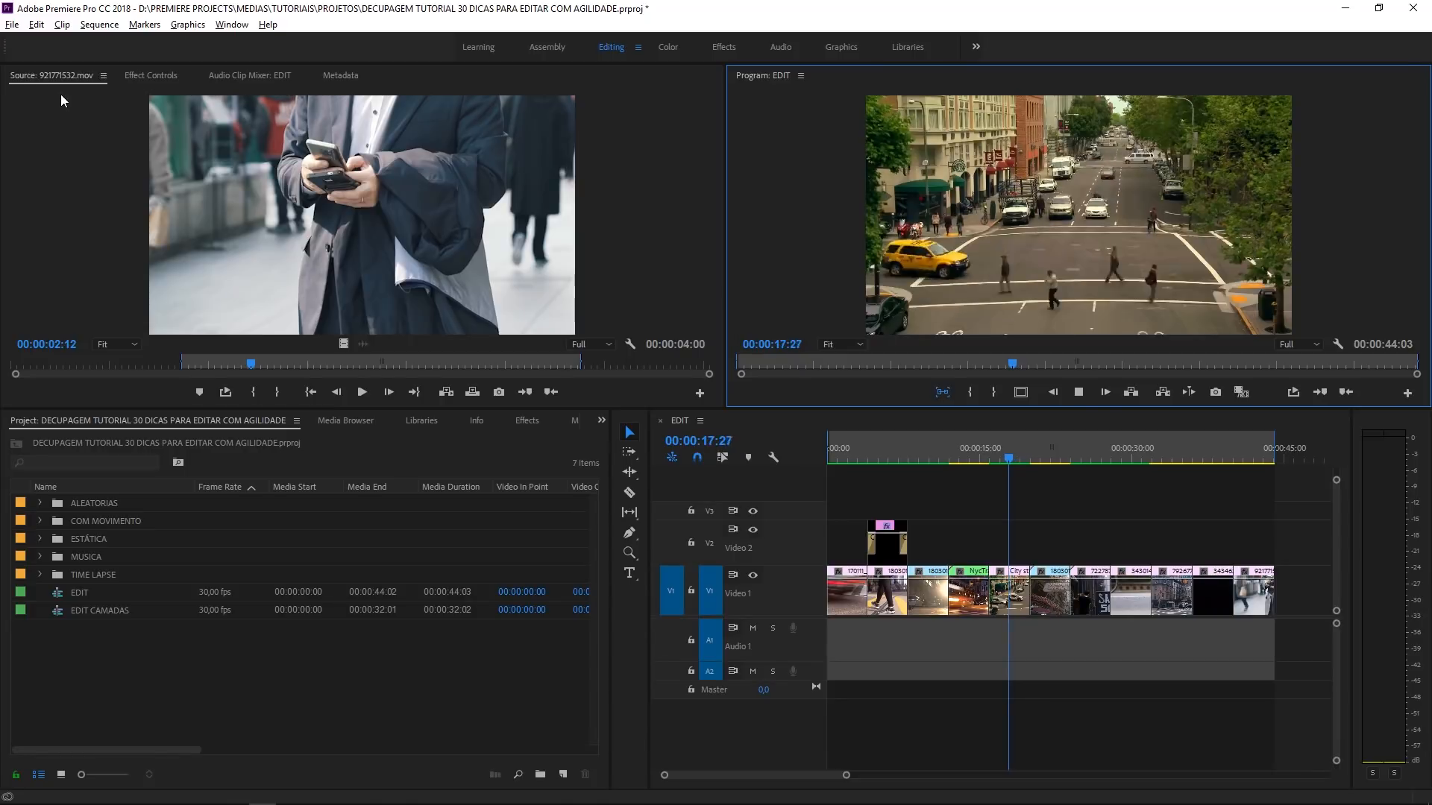
{"action": "key", "text": "k"}
- Toggle focus back to the Source monitor and shuttle the clip in both directions, stopping at 00:00:02:09
{"action": "key", "text": "shift+2"}
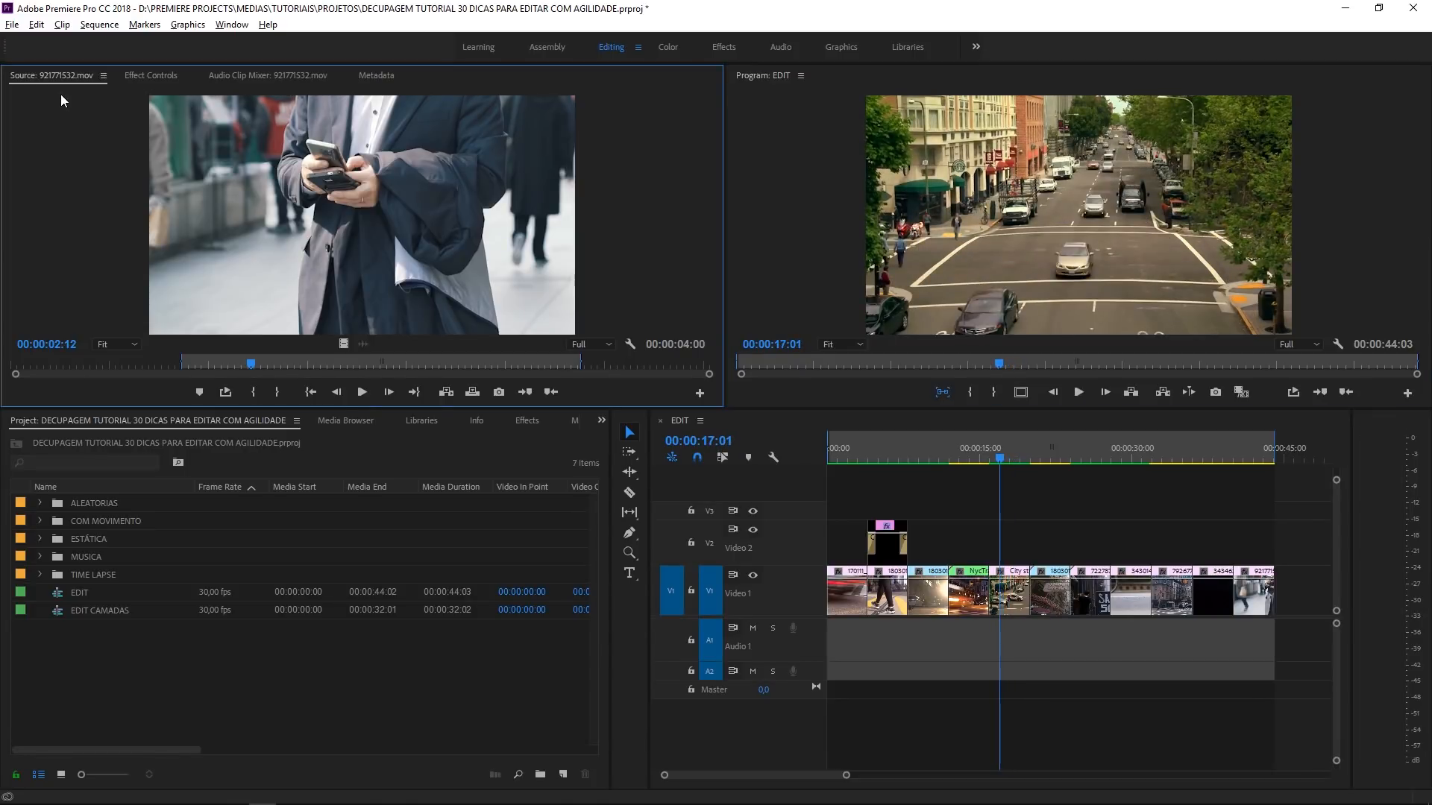
{"action": "key", "text": "j"}
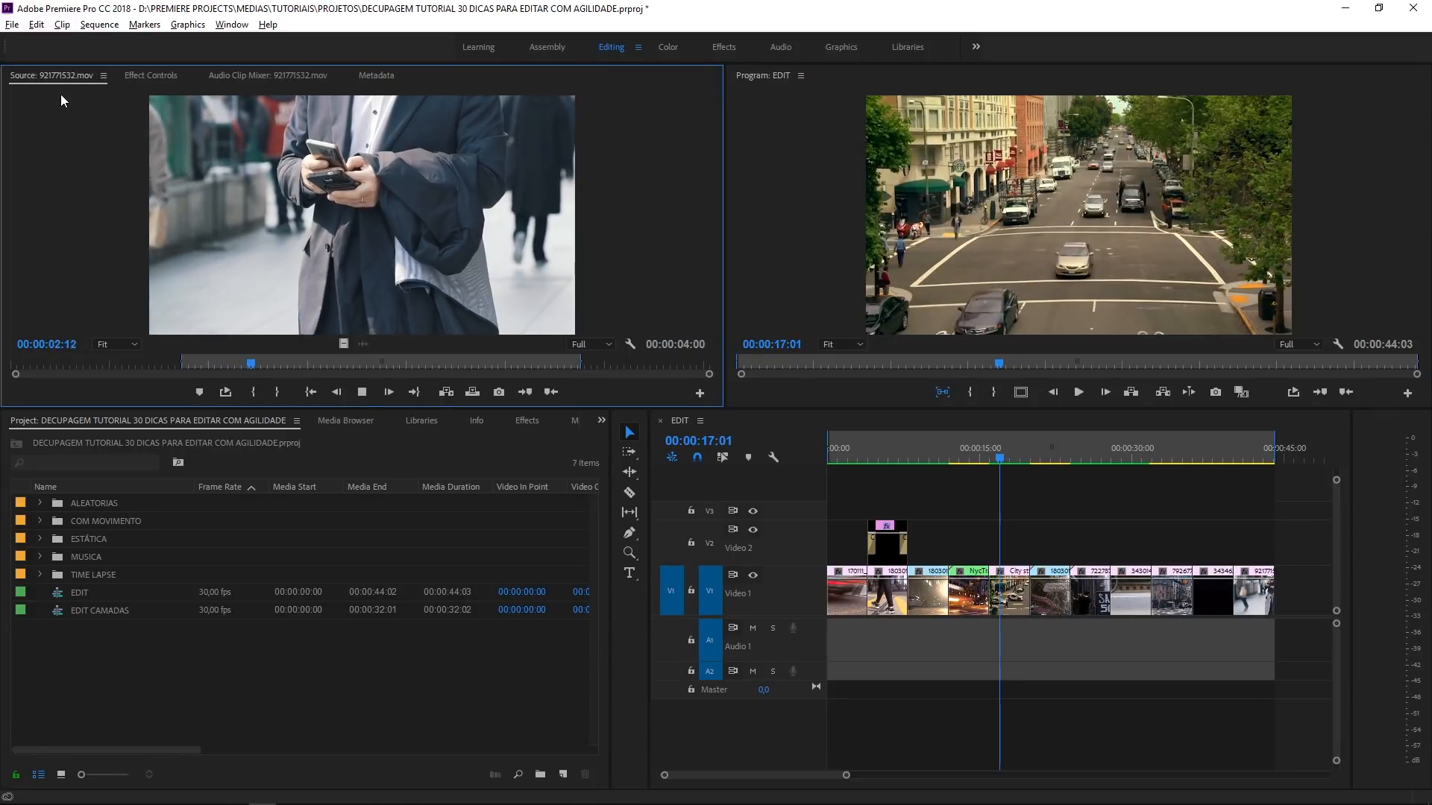
{"action": "key", "text": "l"}
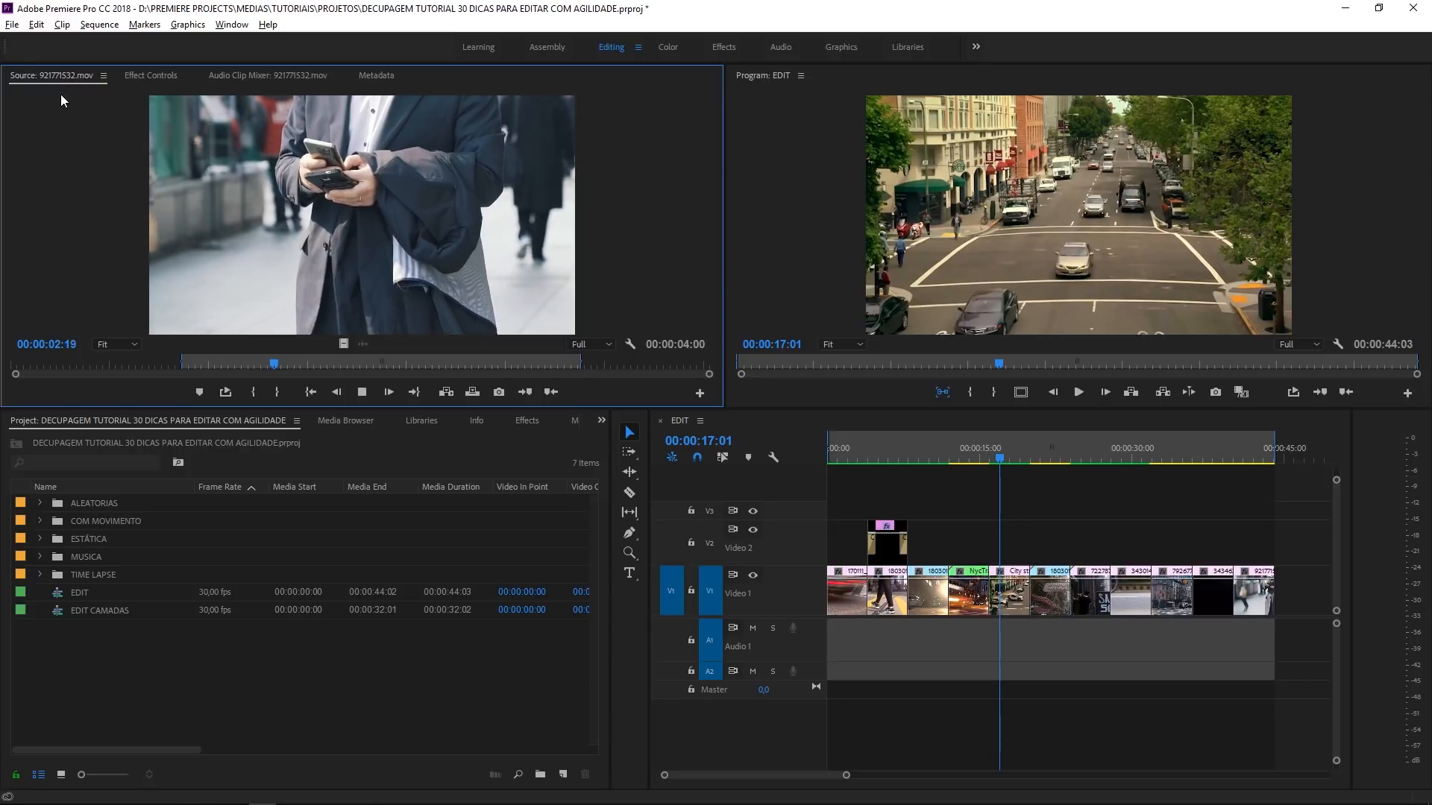
{"action": "key", "text": "k"}
{"action": "key", "text": "j"}
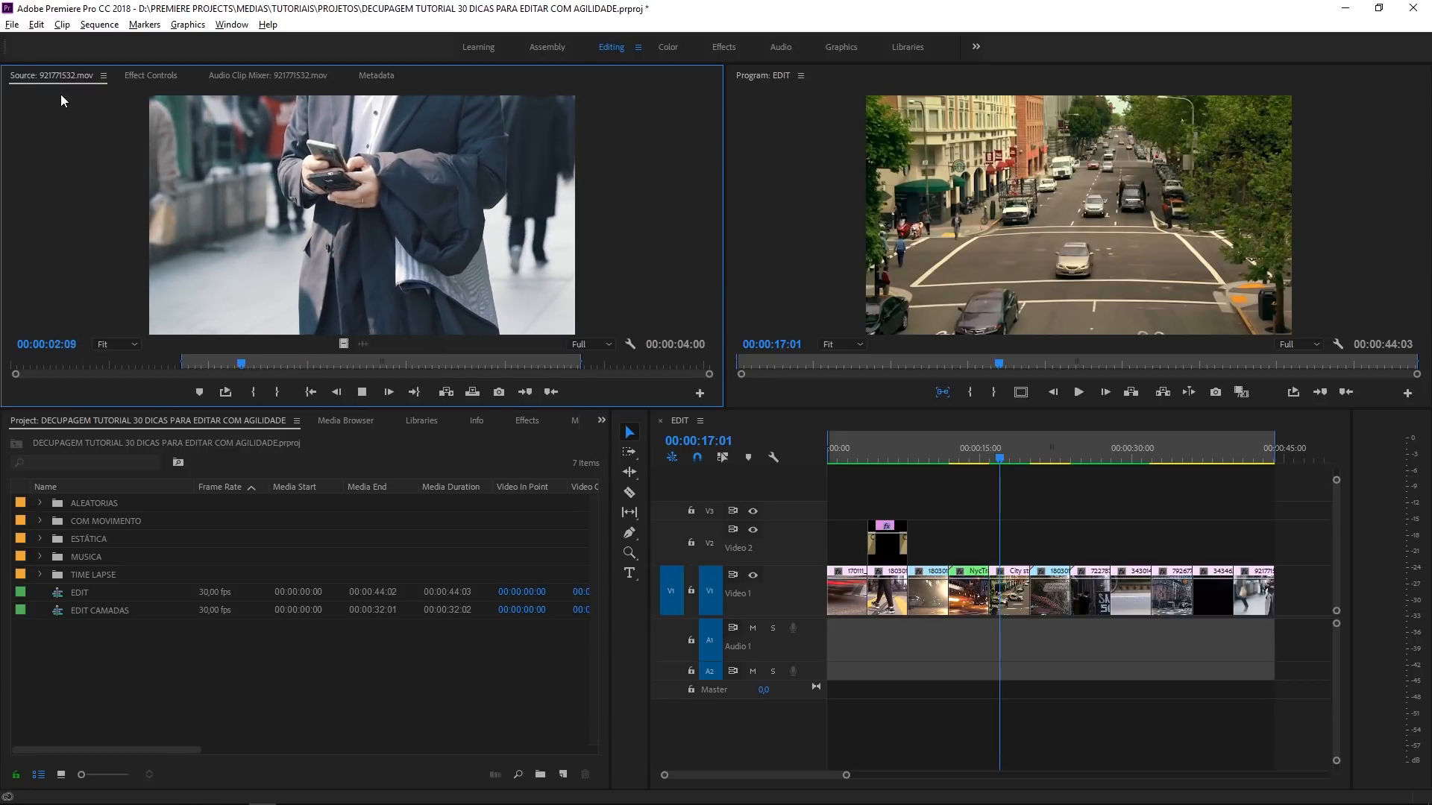
{"action": "key", "text": "k"}
- Toggle focus to the Program monitor and shuttle the EDIT sequence forward and backward, stopping at 00:00:16:06
{"action": "key", "text": "shift+4"}
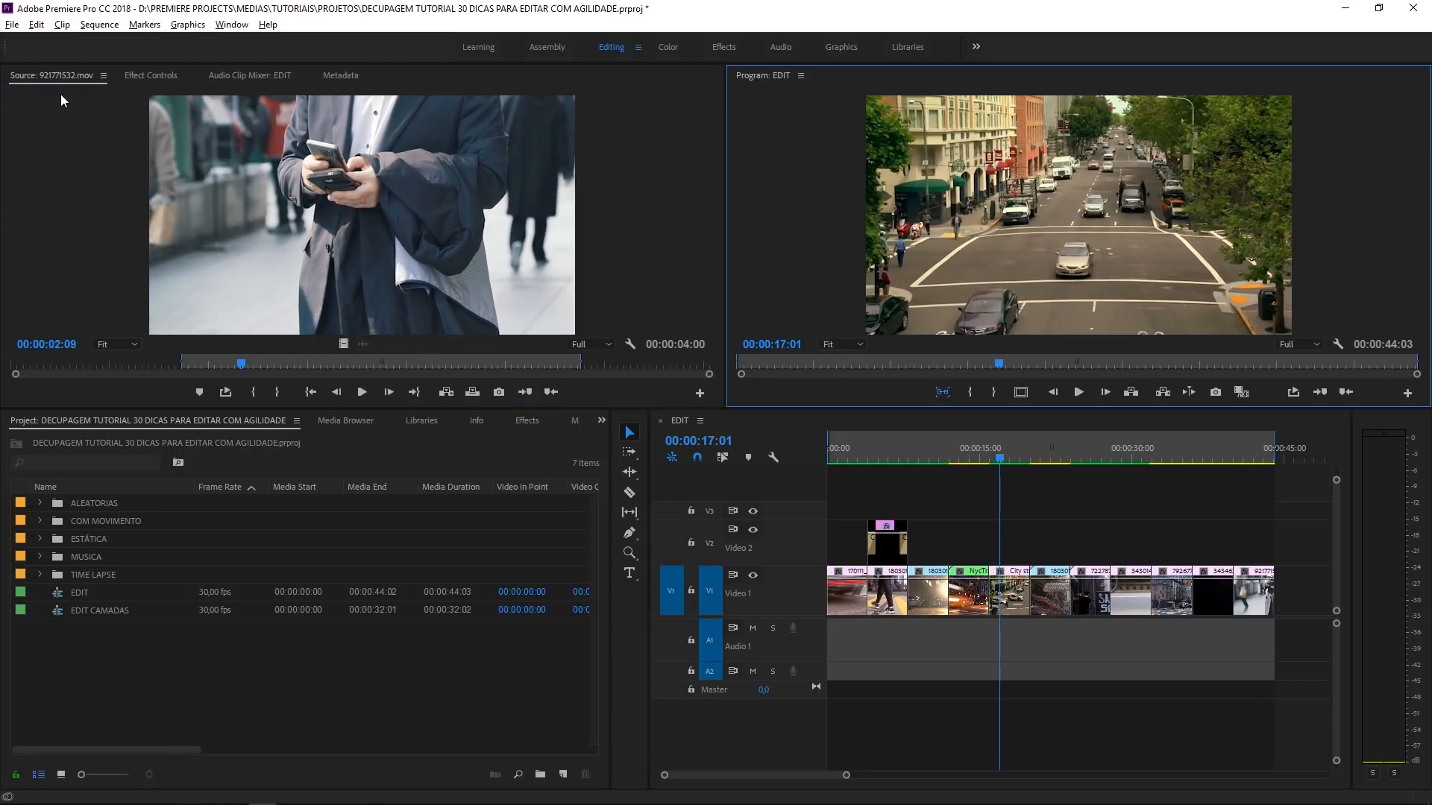
{"action": "key", "text": "l"}
{"action": "key", "text": "j"}
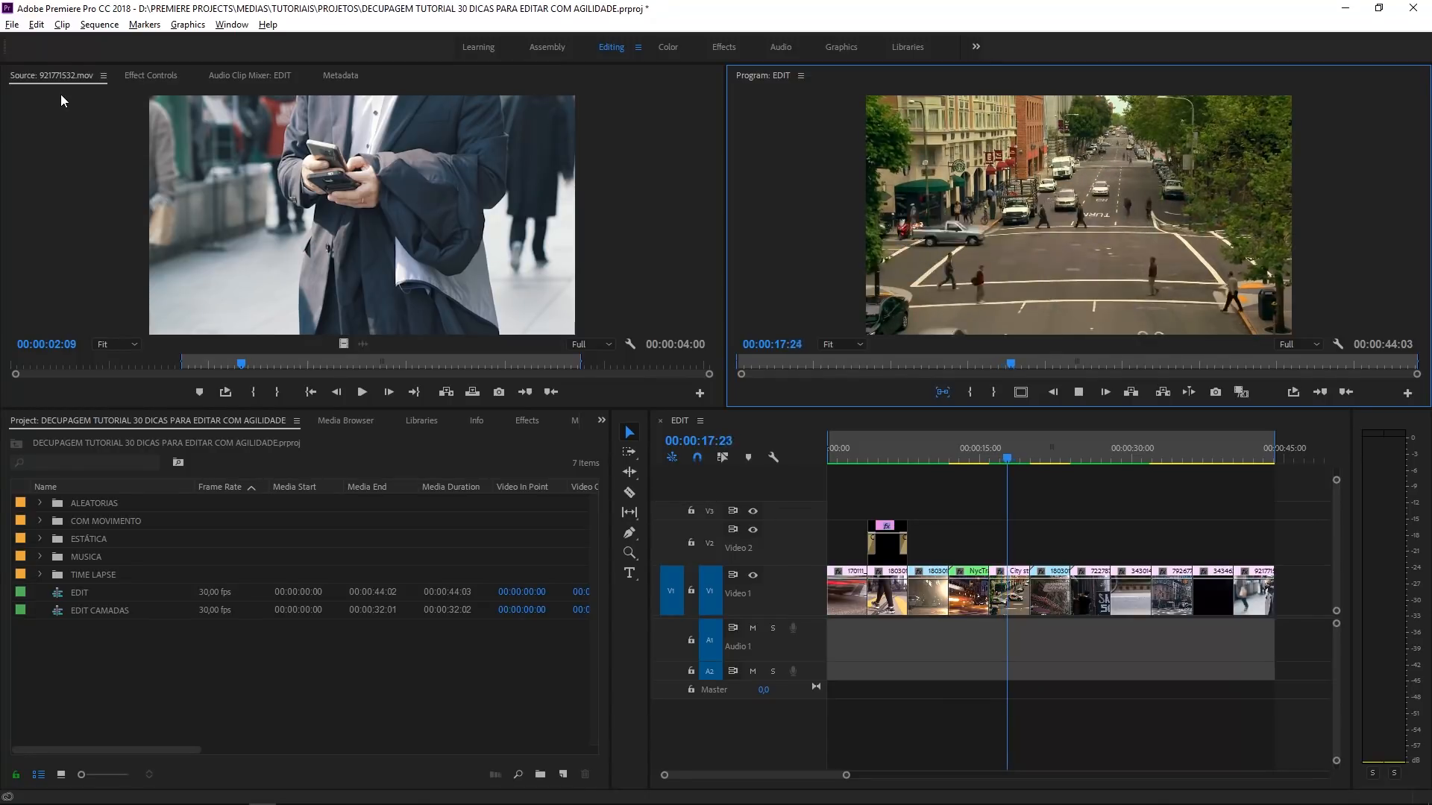
{"action": "key", "text": "k"}
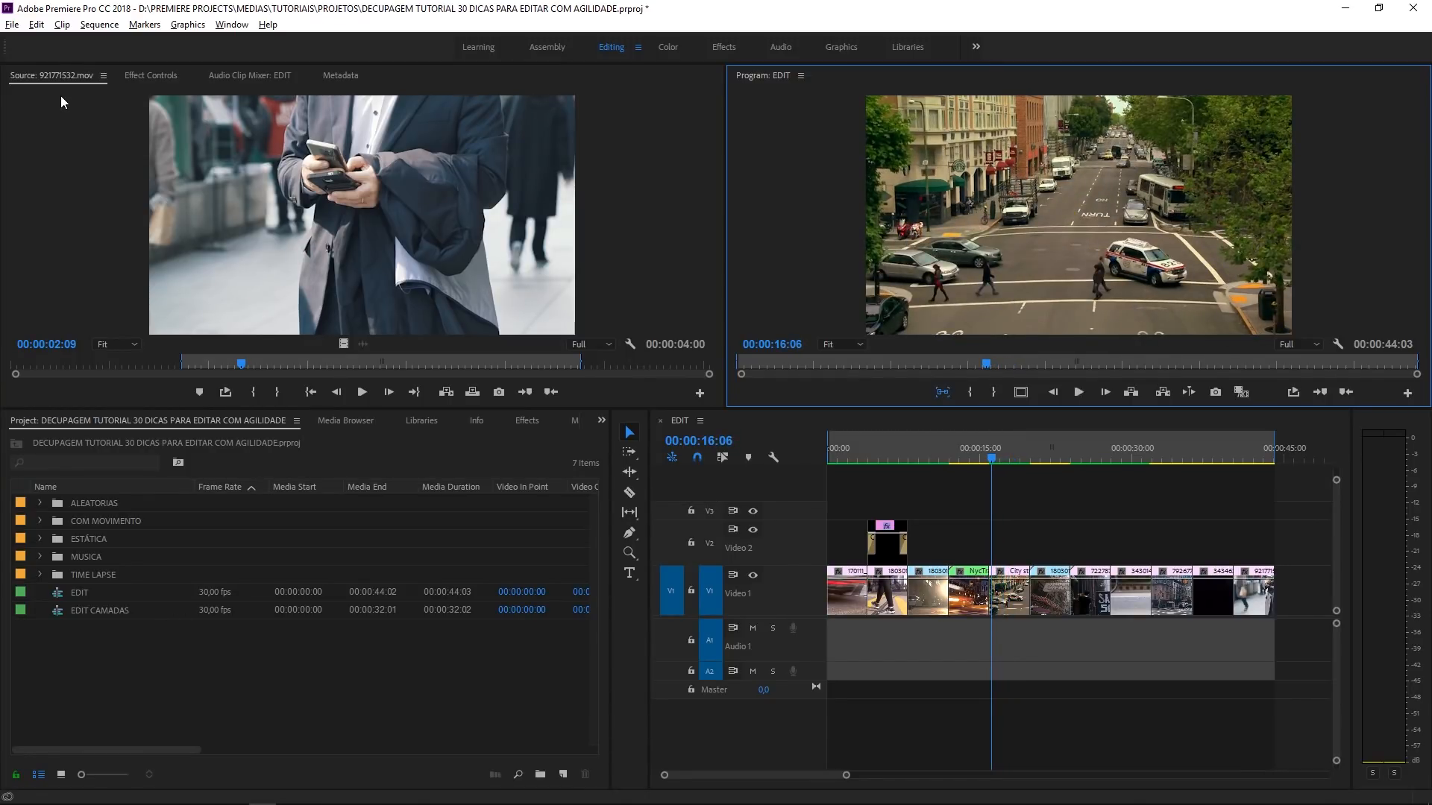
- Return focus to the Source monitor and shuttle the clip backward and forward, stopping at 00:00:01:07
{"action": "key", "text": "shift+2"}
{"action": "key", "text": "j"}
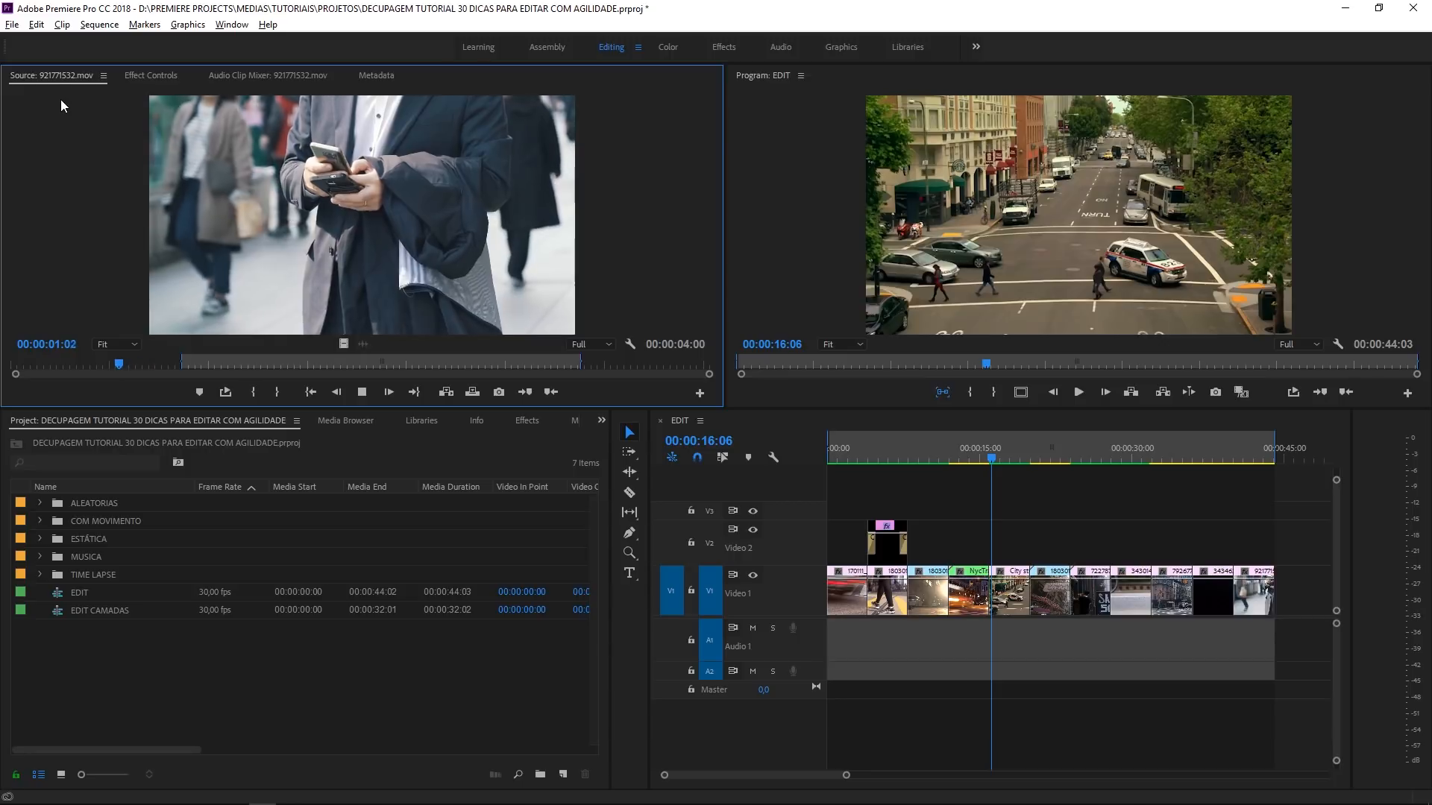
{"action": "key", "text": "l"}
{"action": "key", "text": "k"}
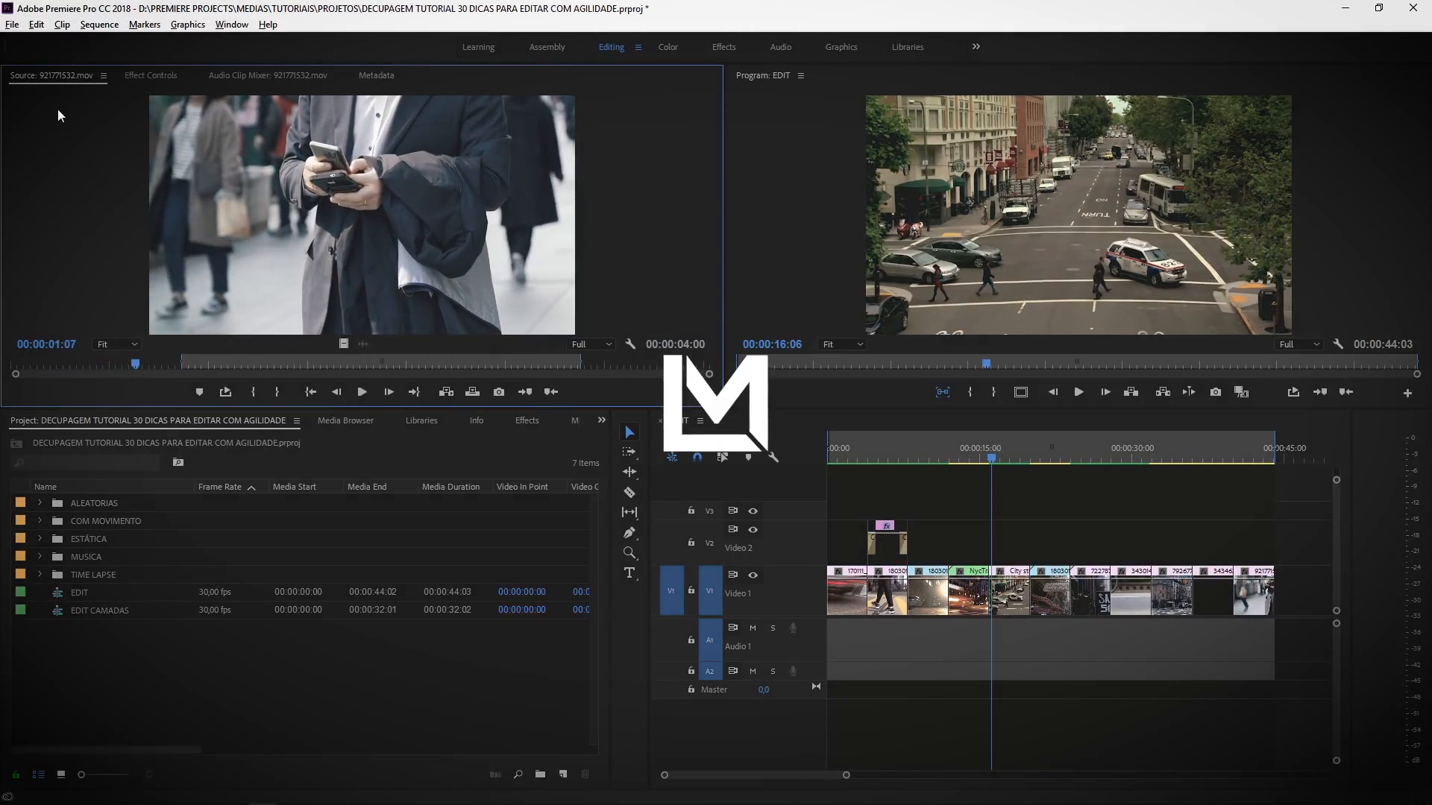